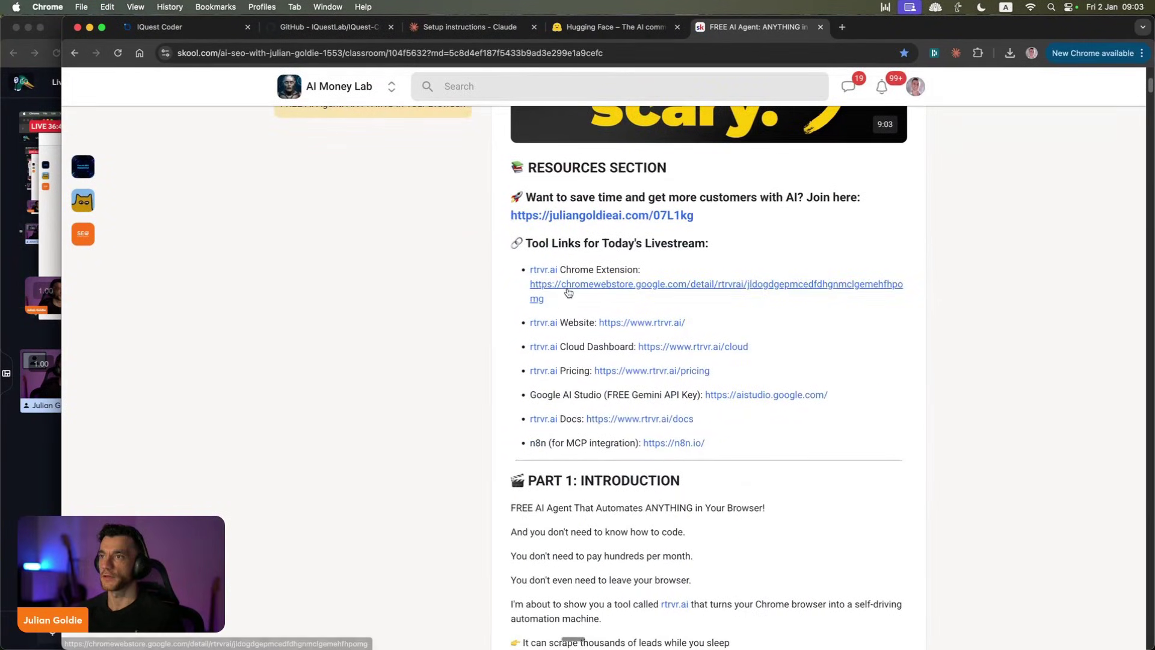
Open the rtrvr.ai Chrome Extension listing, close the IQuest Coder, GitHub, Claude and Hugging Face tabs, and return to Skool
left_click(567, 287, "super")
left_click(247, 27)
left_click(248, 27)
left_click(248, 27)
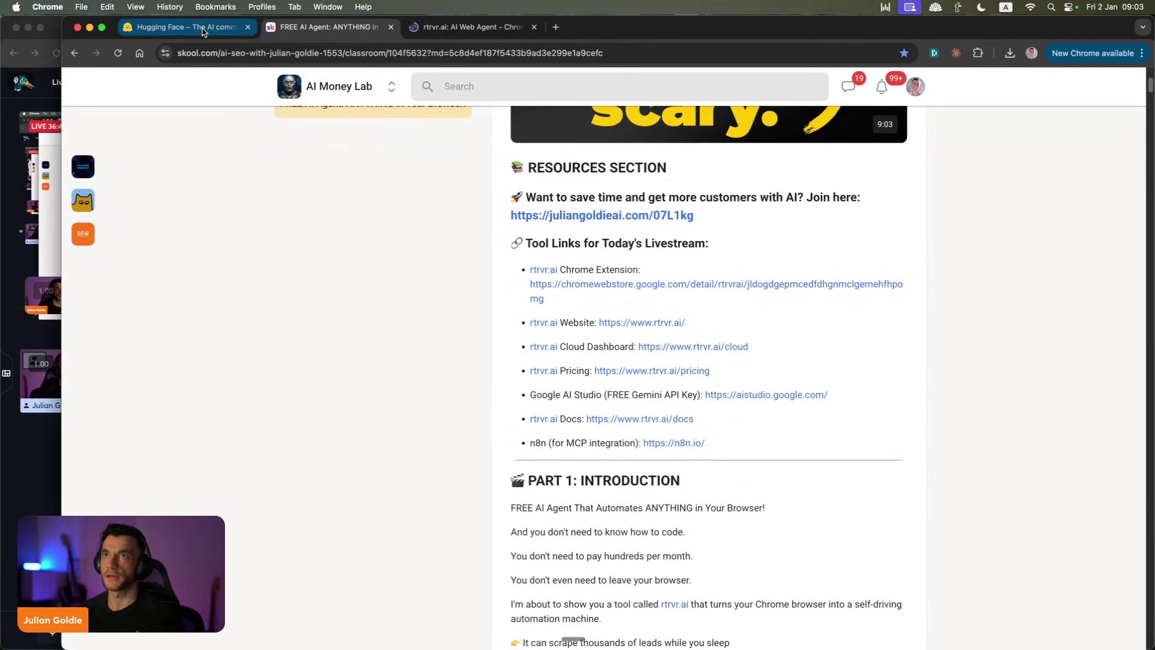
left_click(247, 27)
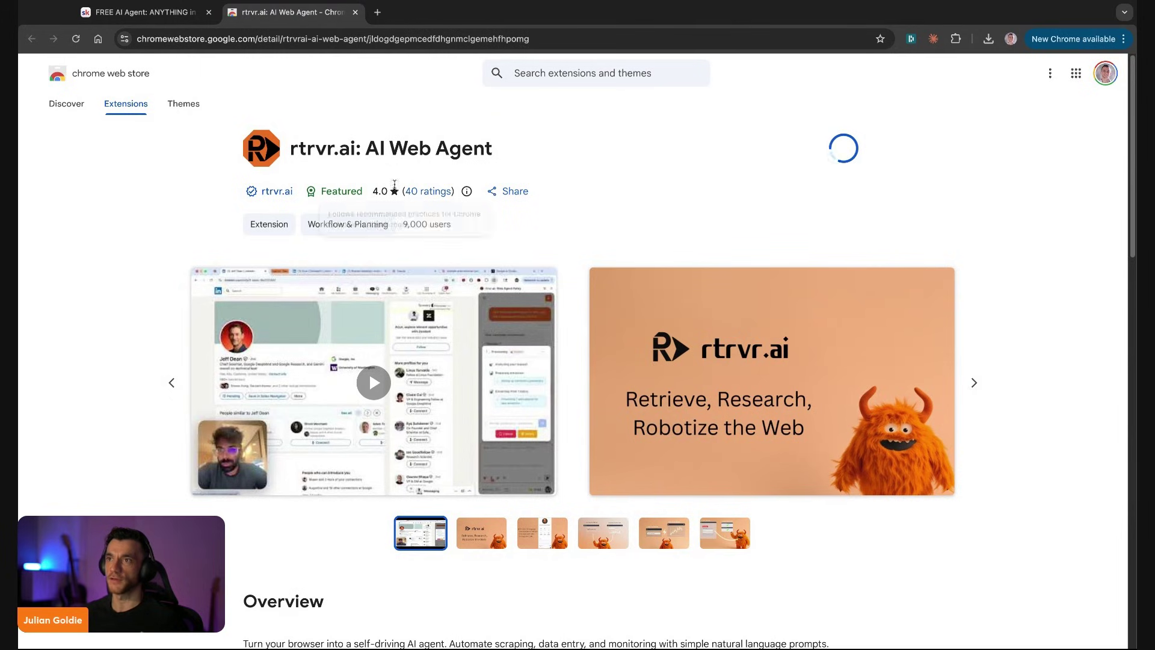
key("ctrl+shift+Tab")
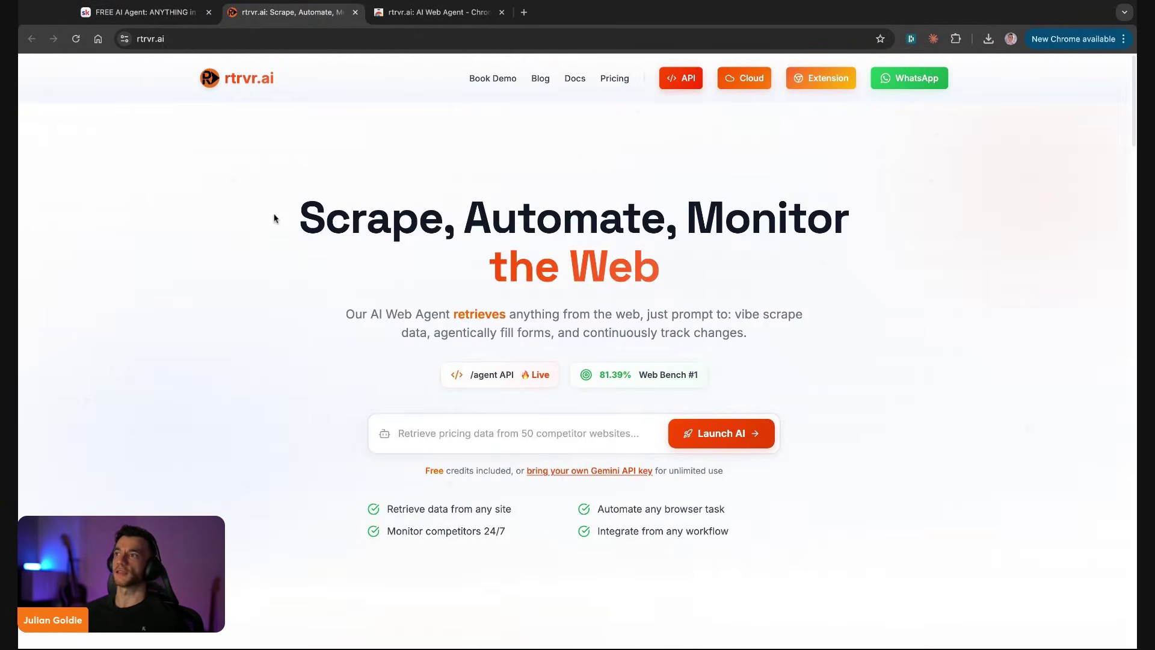
mouse_move(274, 218)
left_mouse_down()
mouse_move(686, 219)
mouse_move(274, 218)
mouse_move(660, 268)
left_mouse_up()
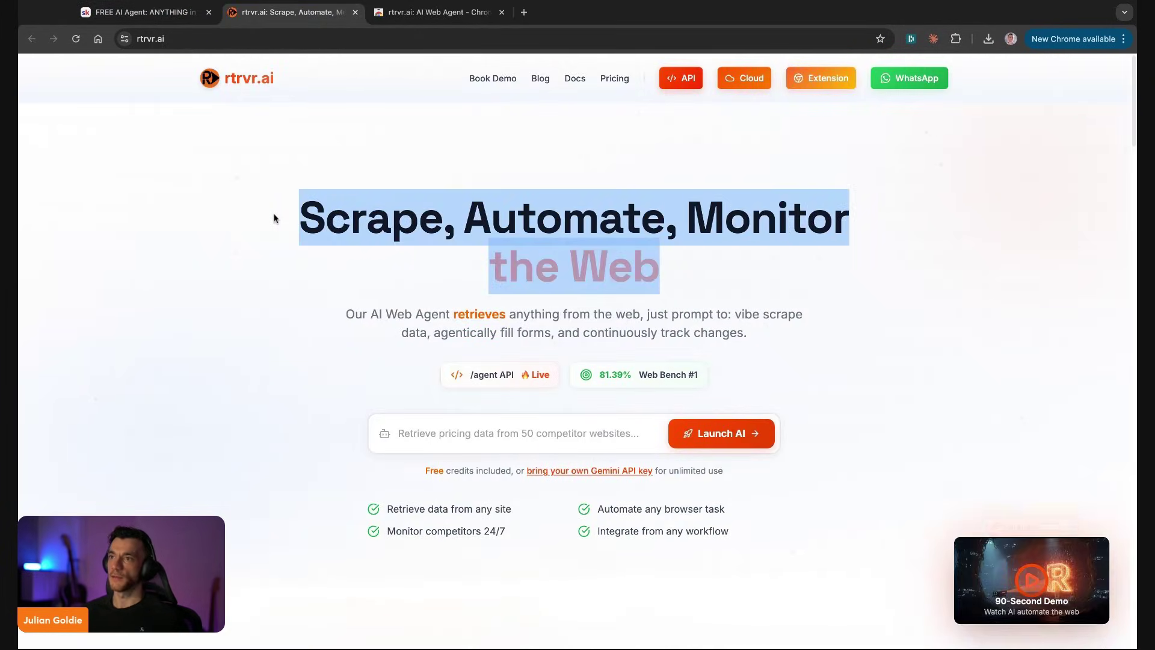
Launch the agent from the rtrvr.ai homepage with 'Get the pricing of the ai profit boardroom'
left_click(583, 218)
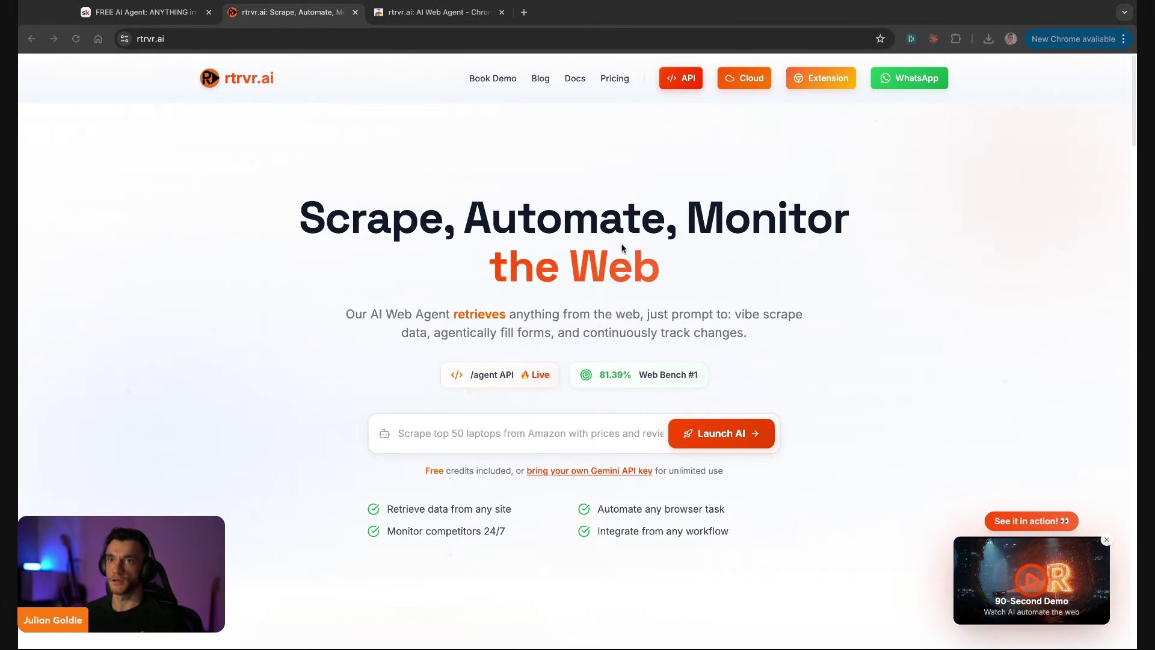
left_click(644, 291)
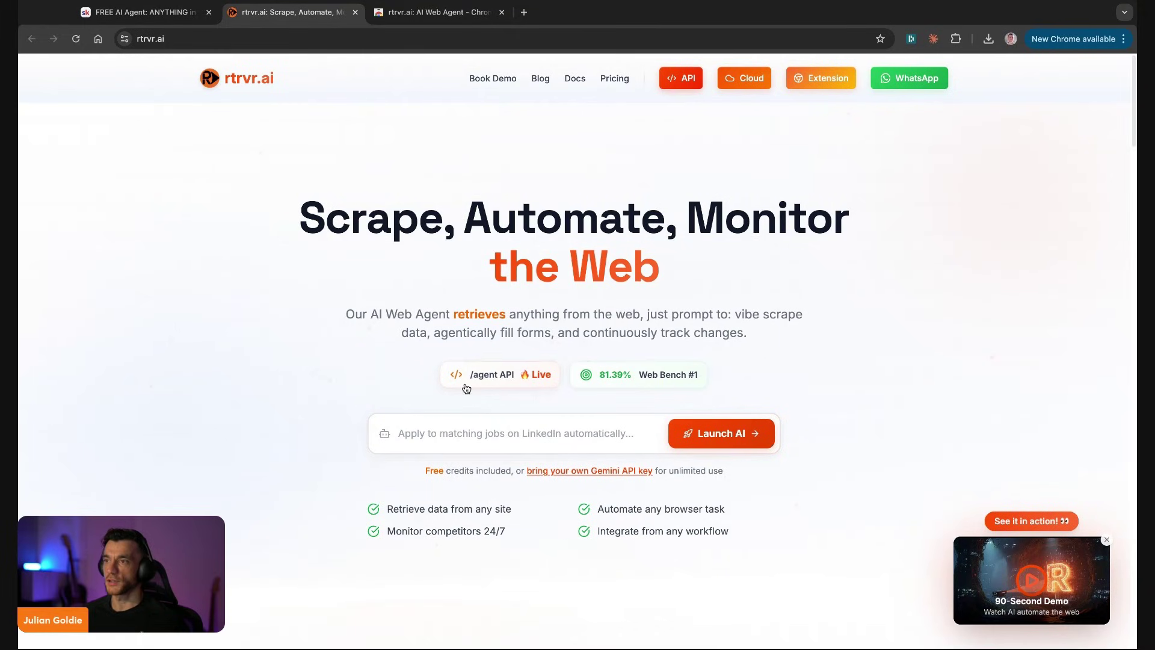
triple_click(314, 201)
left_click(256, 162)
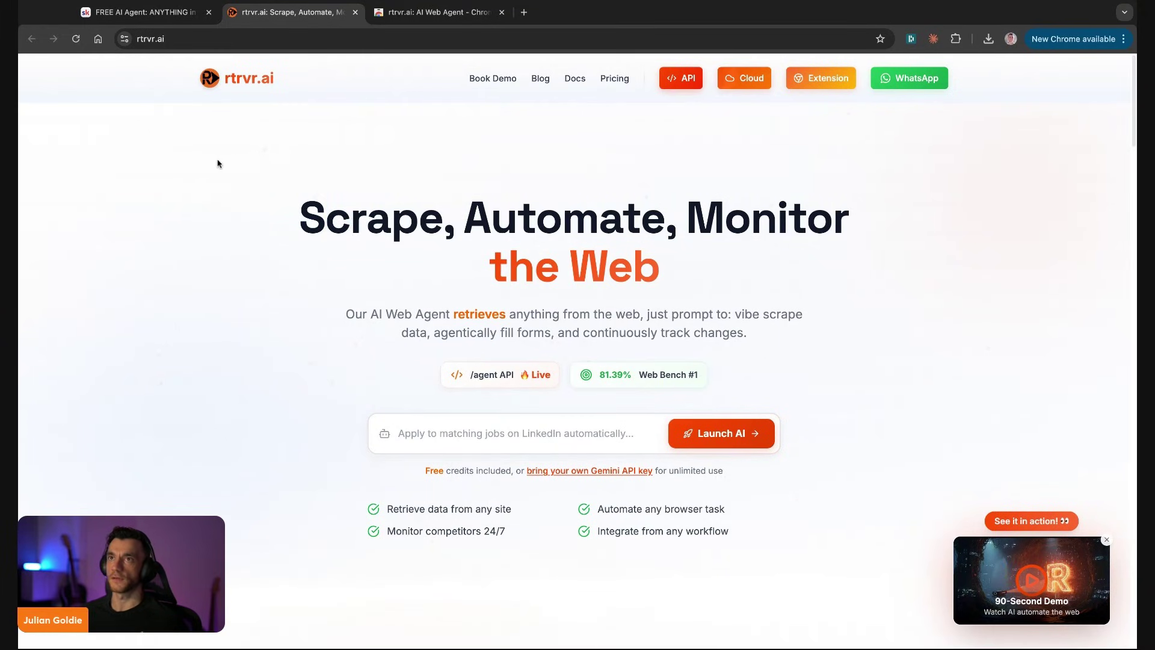
left_click(528, 440)
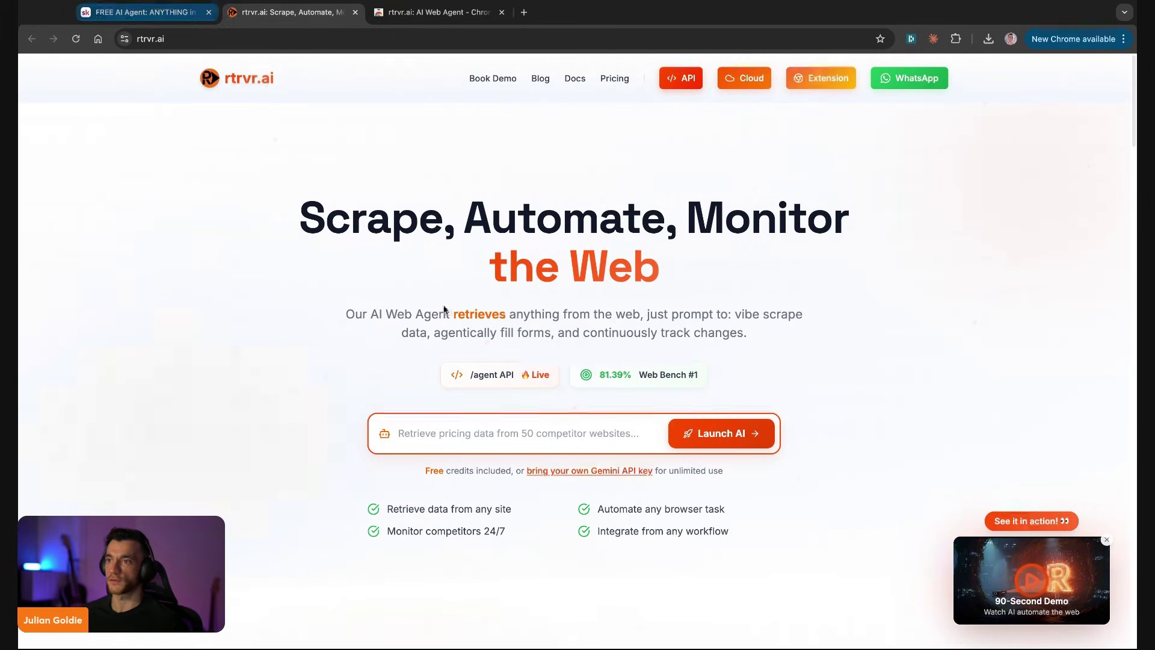
type("Get the pricing of the")
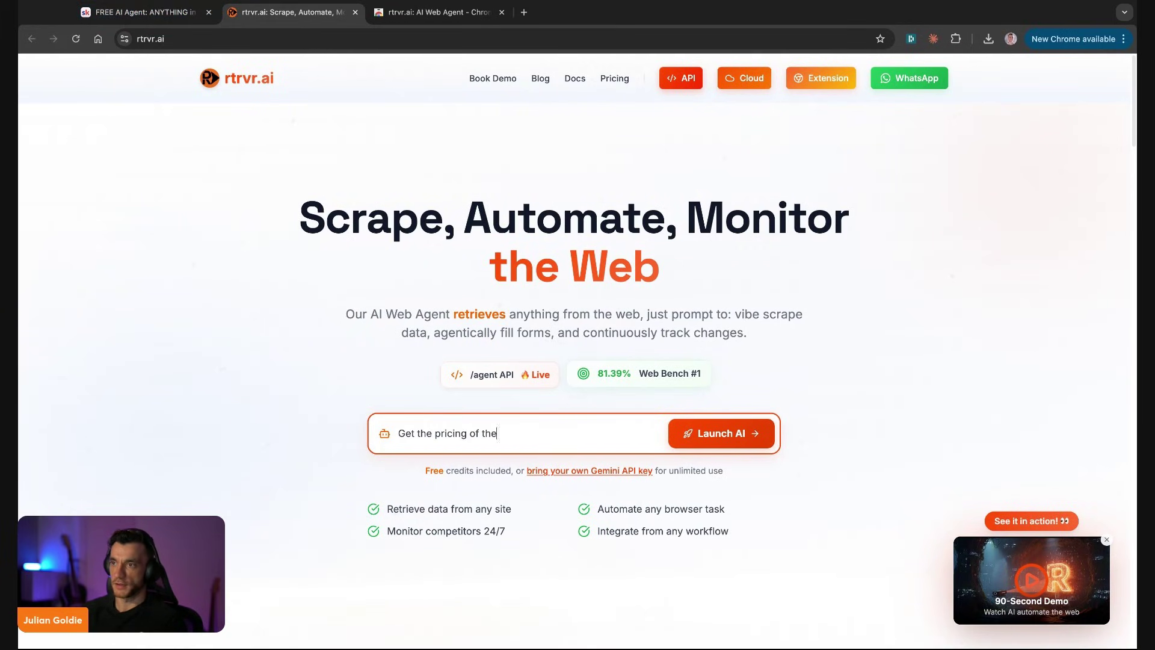
type(" ai profit boardroom")
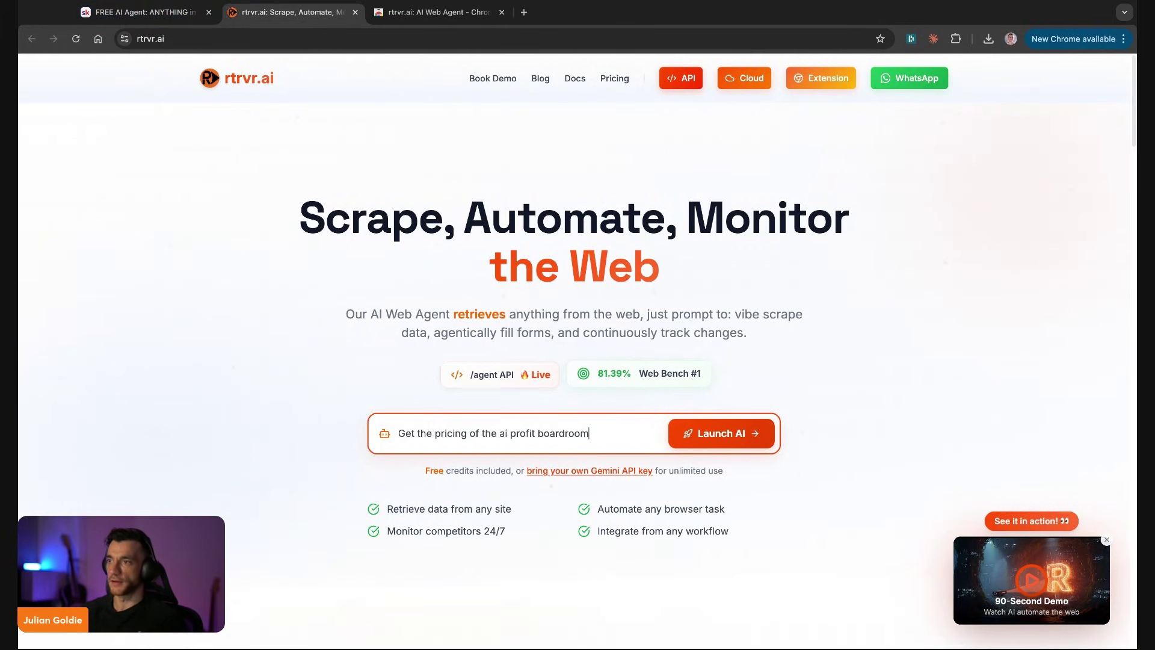
left_click(744, 444)
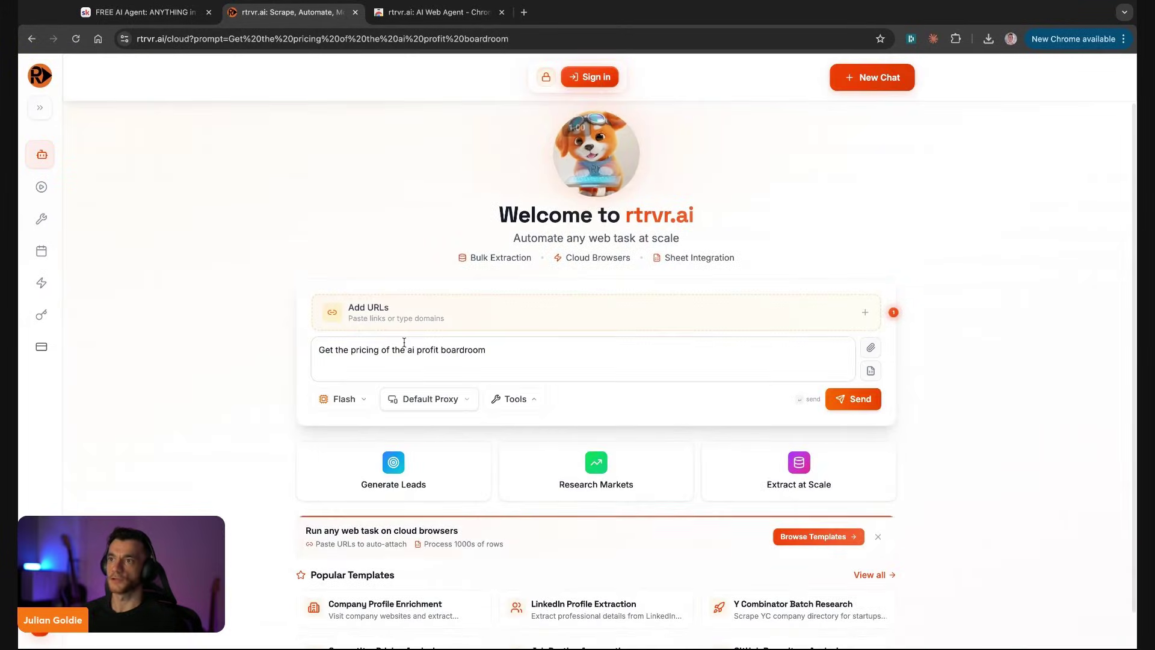
Send the pricing request and sign in to rtrvr.ai with Google
left_click(853, 399)
left_click(556, 405)
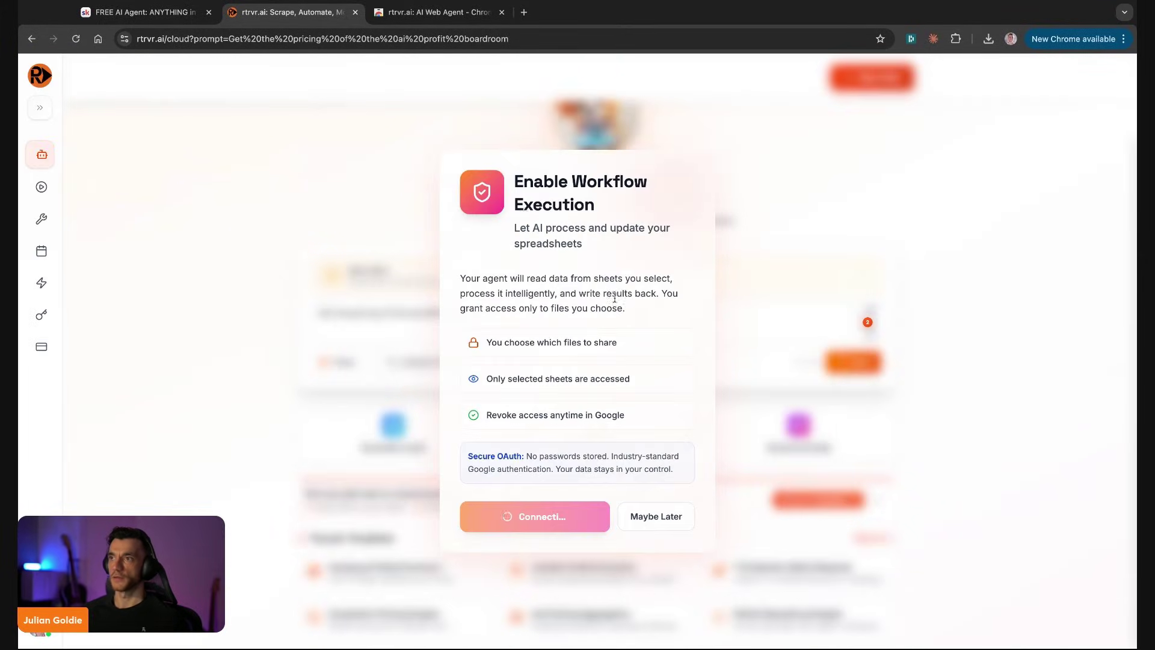
left_click_drag(466, 313, 636, 420)
left_click(560, 291)
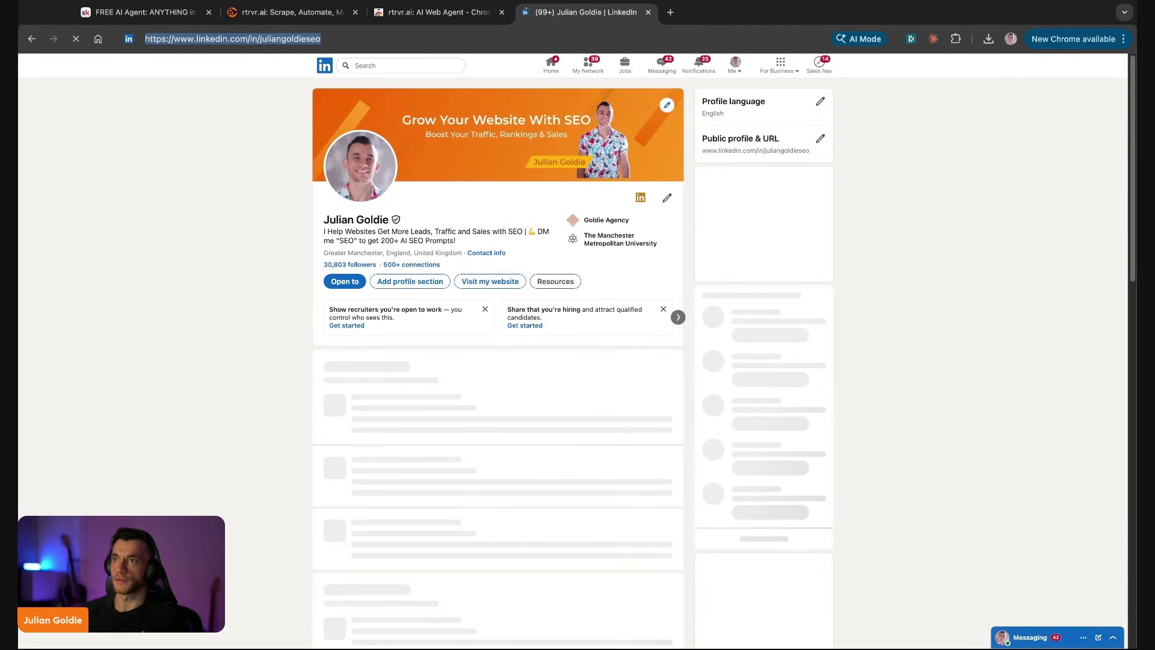
key("ctrl+w")
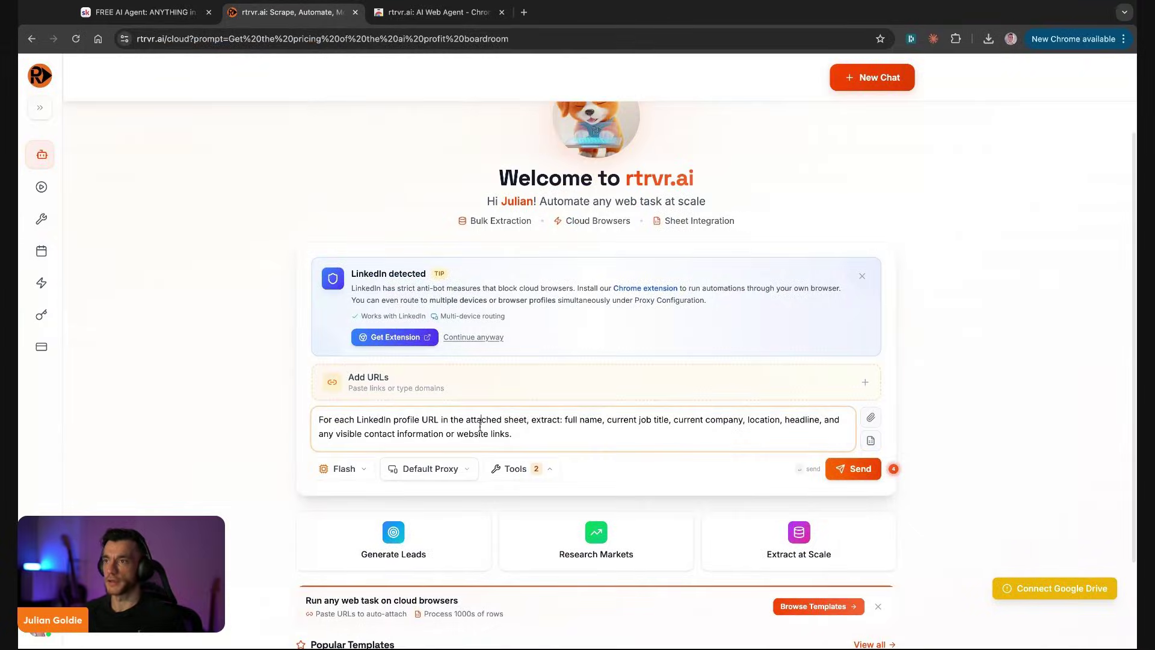
Paste the LinkedIn profile URL, submit the extraction prompt and enable workflow execution
key("ctrl+v")
key("ctrl+a")
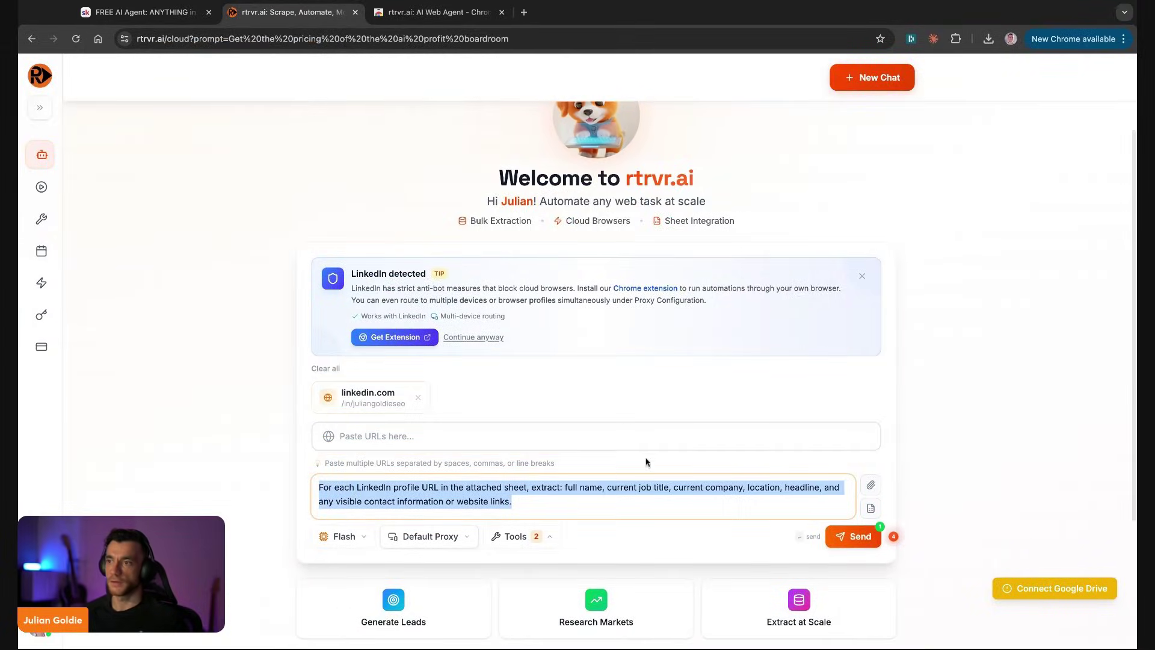
key("Return")
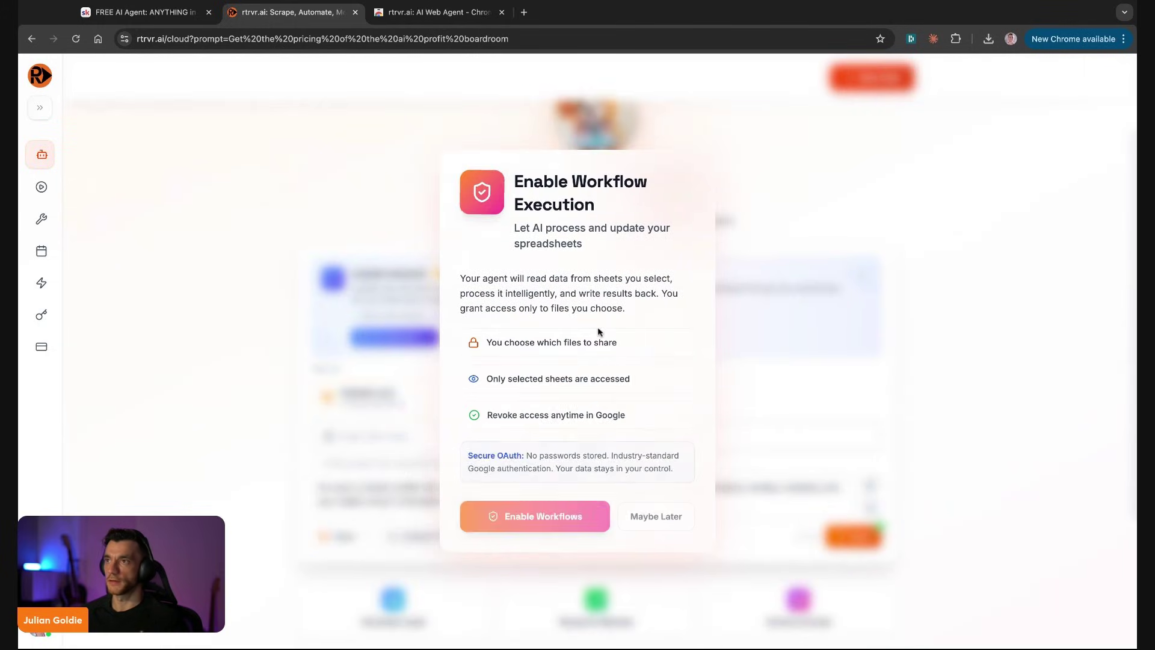
key("Return")
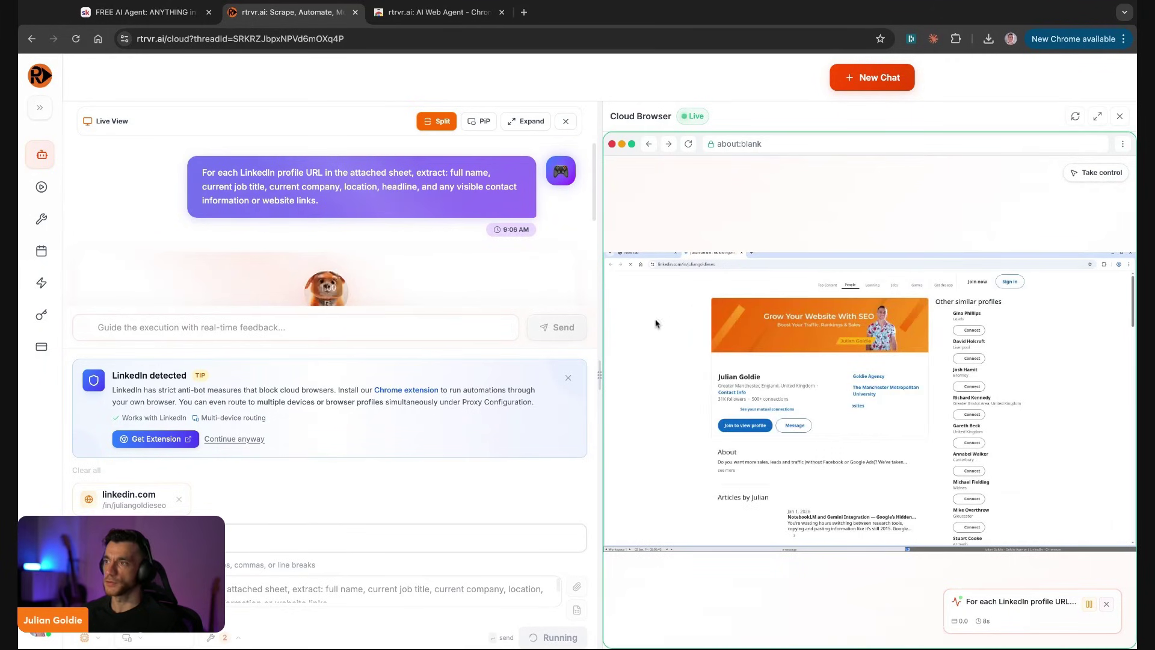
Expand the first planning step and the Processing message to read the agent's plan
left_click_drag(112, 175, 346, 213)
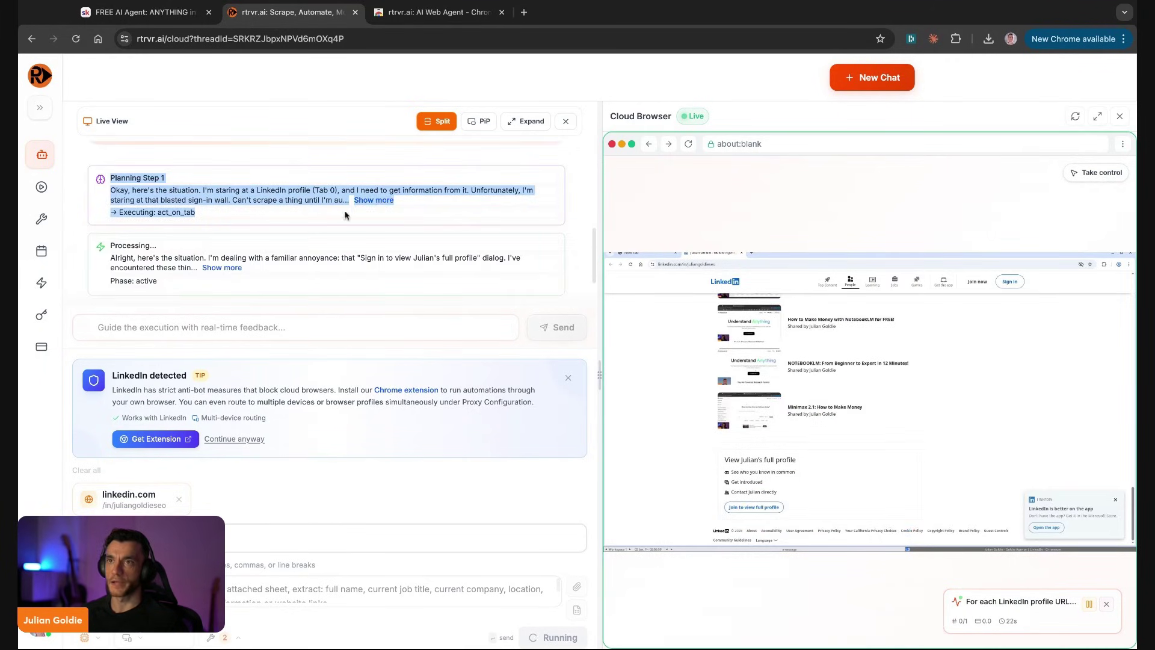
left_click(374, 200)
scroll(360, 207, "down", 2)
left_click(192, 210)
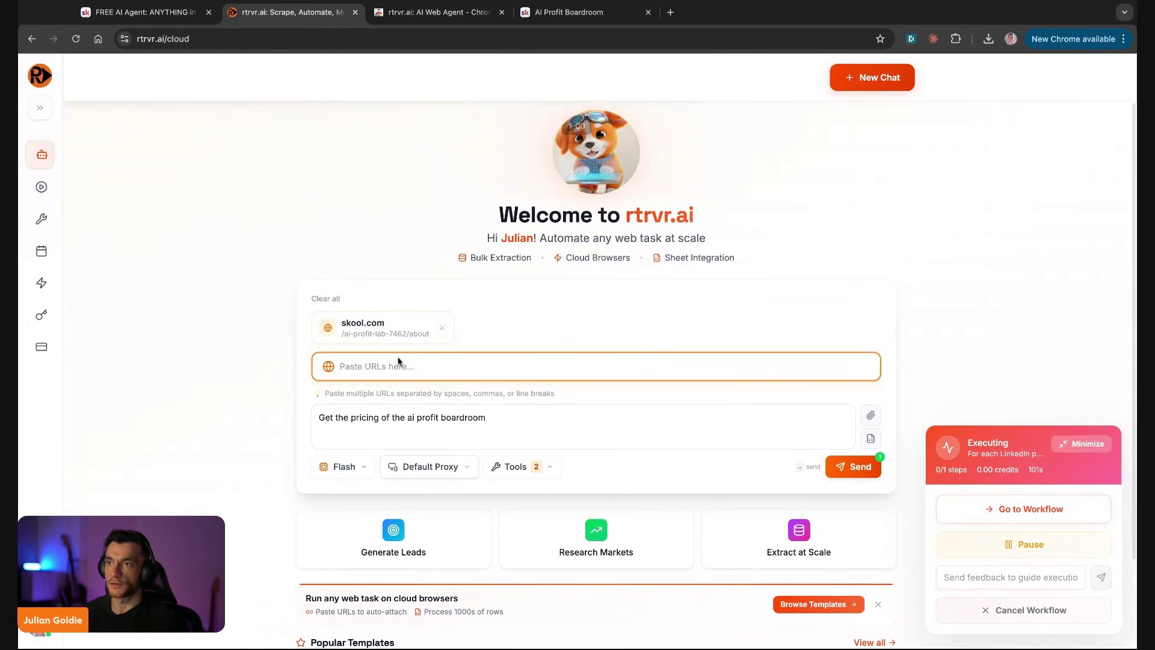
Check the proxy options, then open the rtrvr.ai extension side panel and sign in with Google
left_click(820, 425)
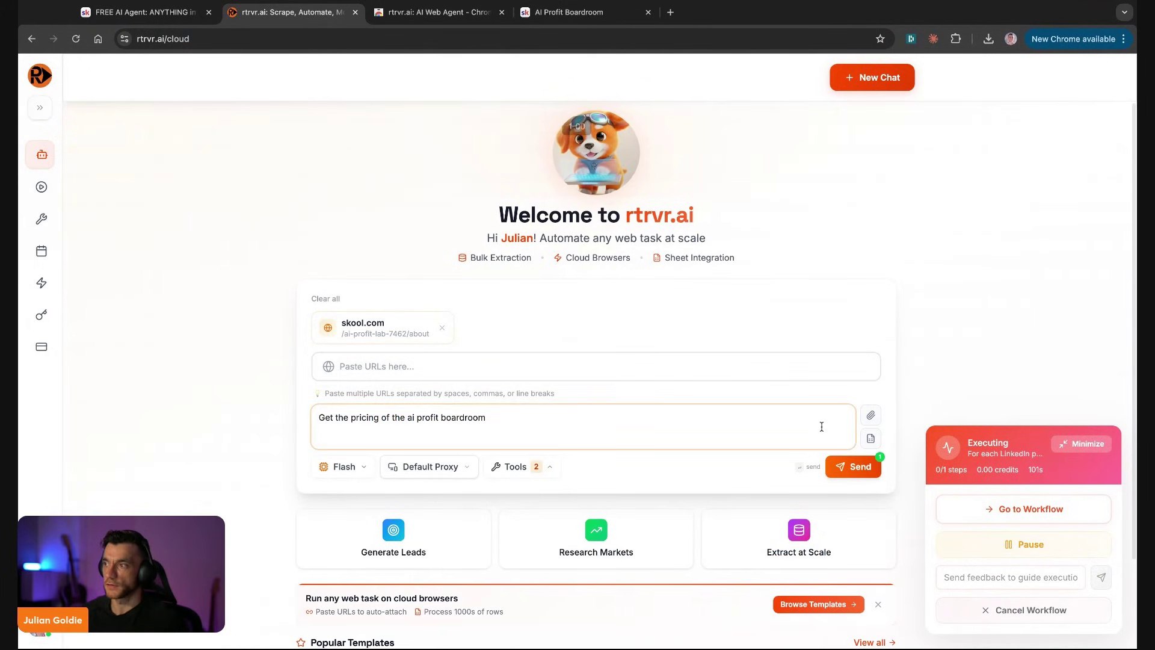
left_click(444, 470)
left_click(859, 475)
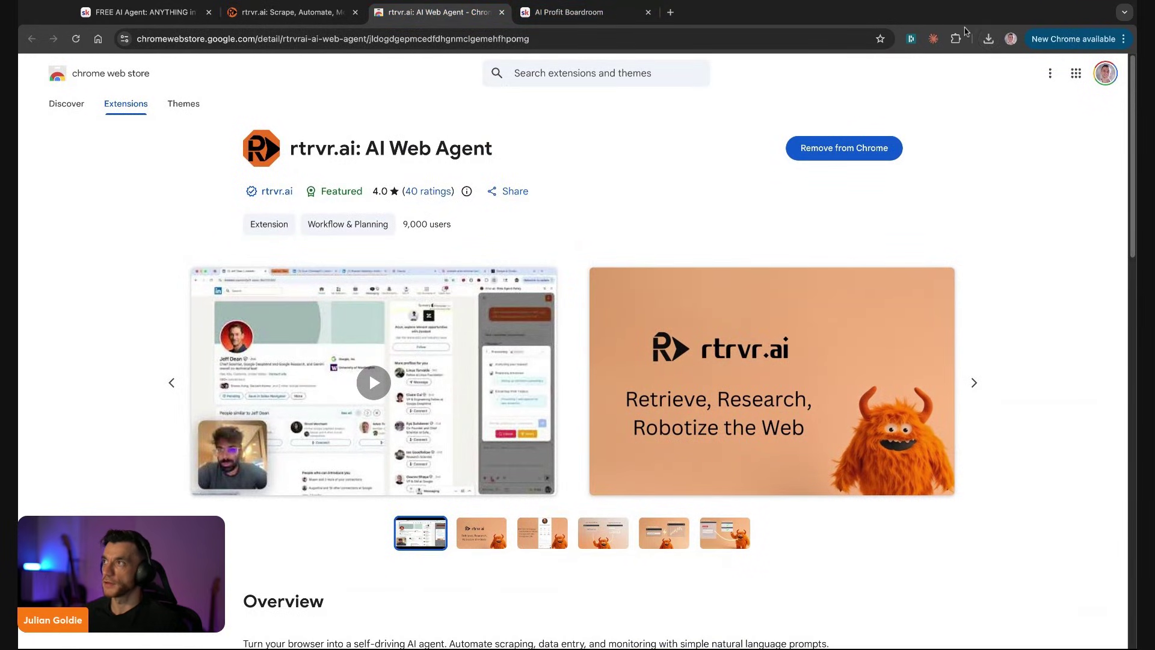
left_click(953, 45)
left_click(748, 223)
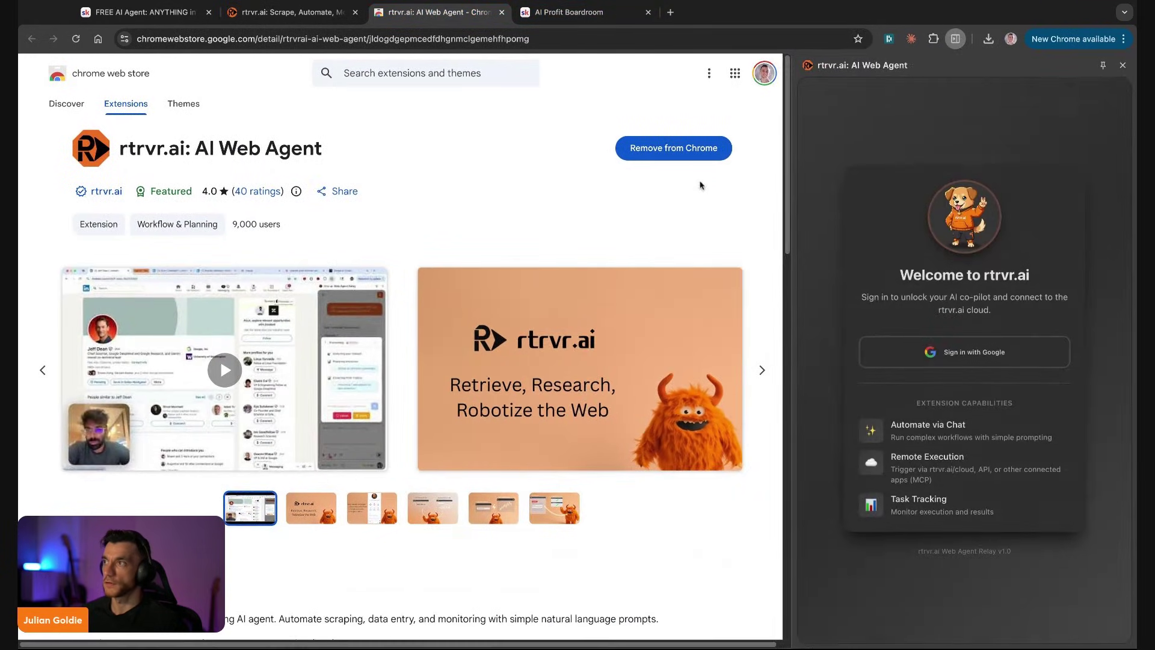
left_click(969, 356)
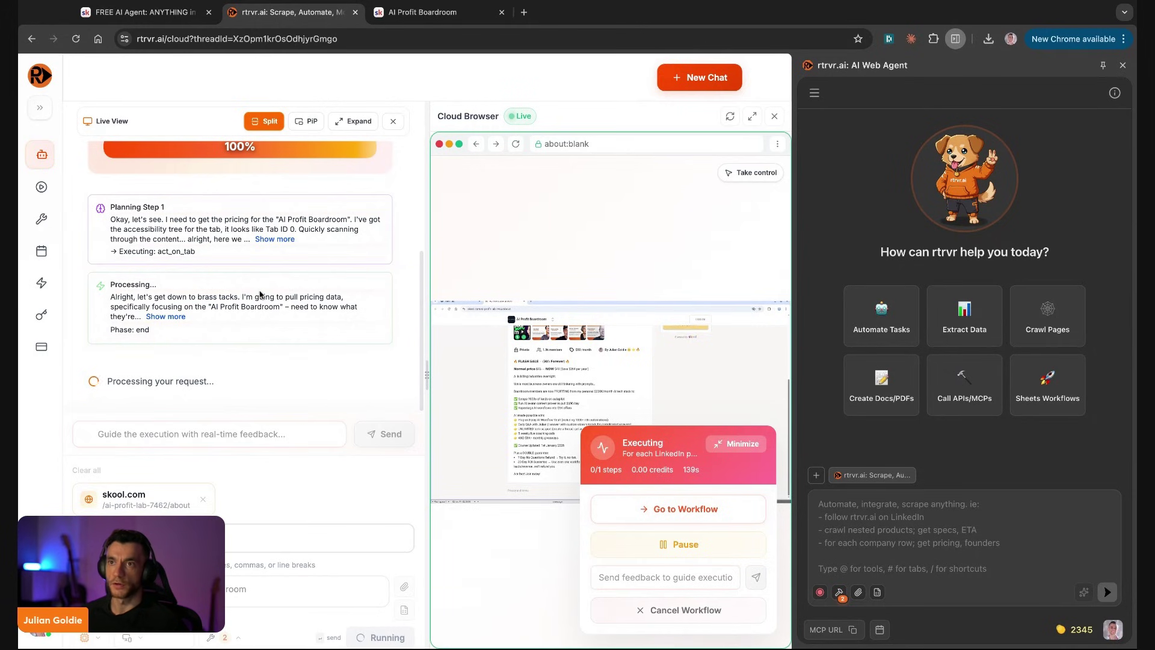
Review the finished pricing output: 1.10 credits used, 2333.97 remaining, $50 monthly base price
left_click_drag(111, 296, 332, 307)
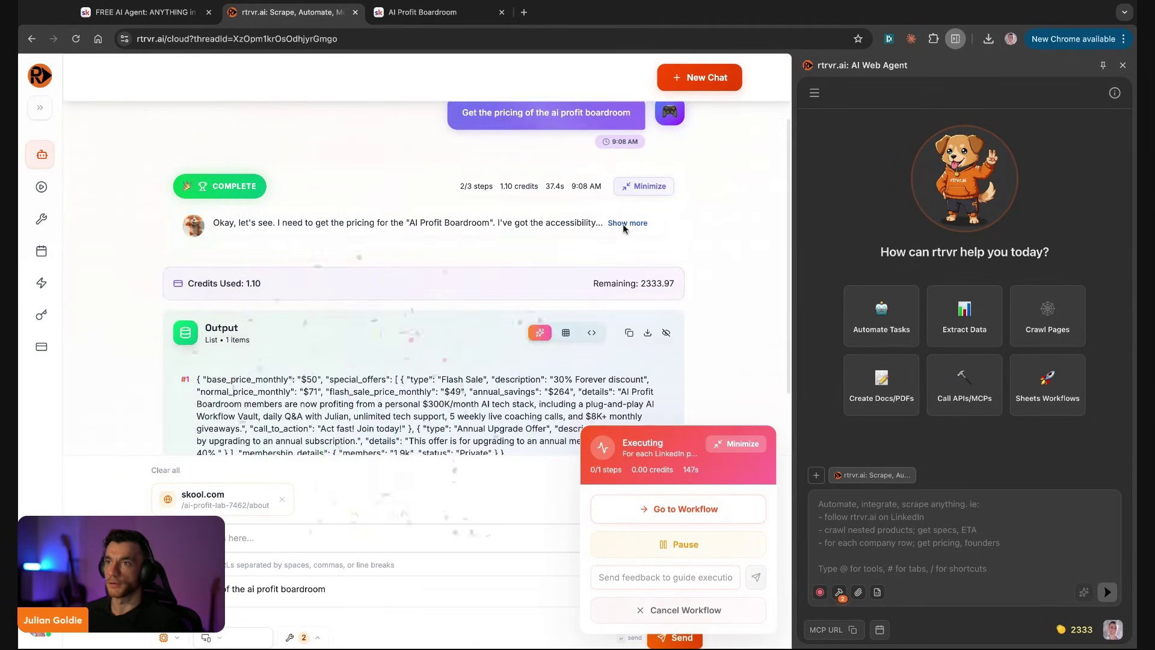
left_click(744, 443)
left_click_drag(261, 276, 163, 277)
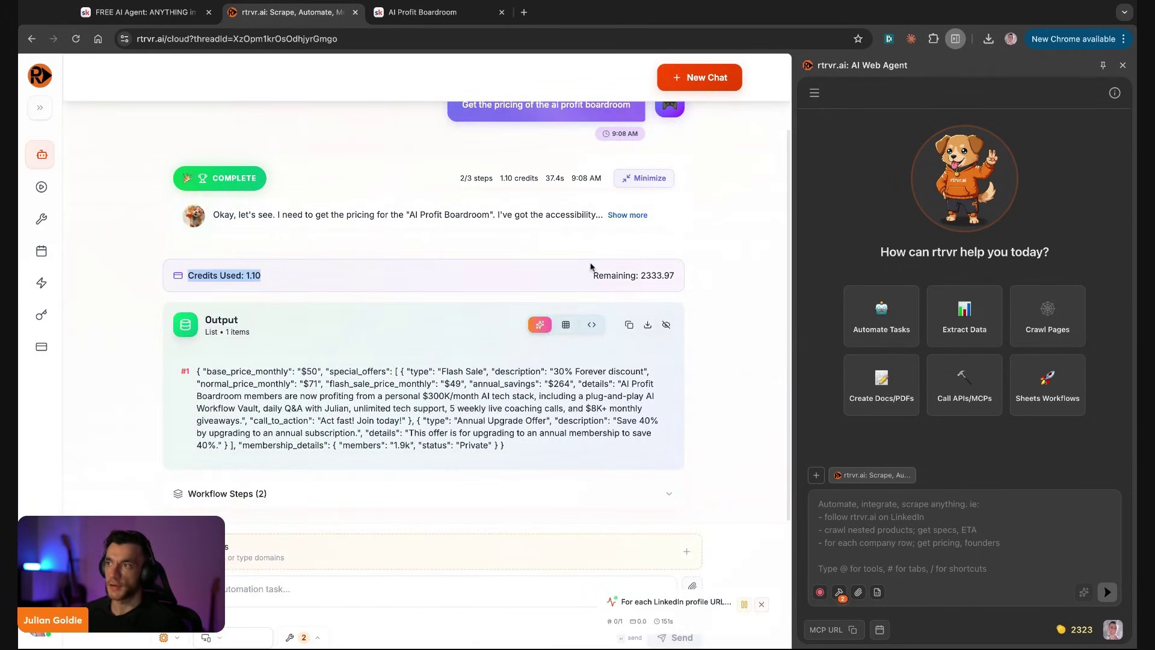
left_click_drag(591, 275, 710, 275)
left_click(622, 287)
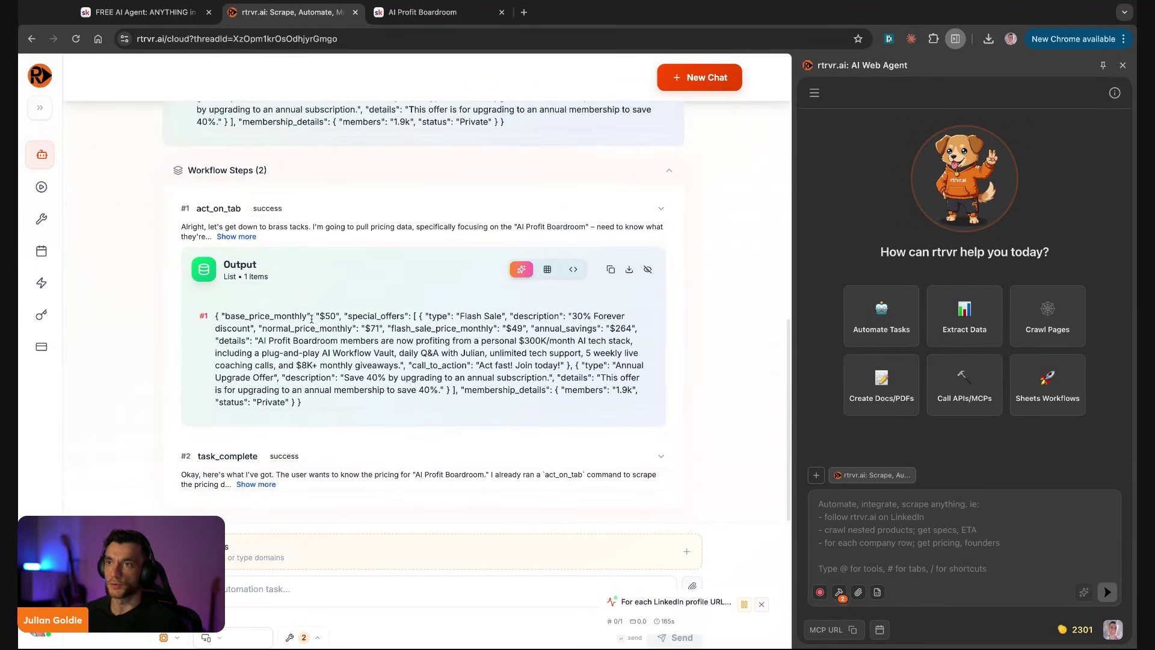
left_click_drag(318, 316, 363, 316)
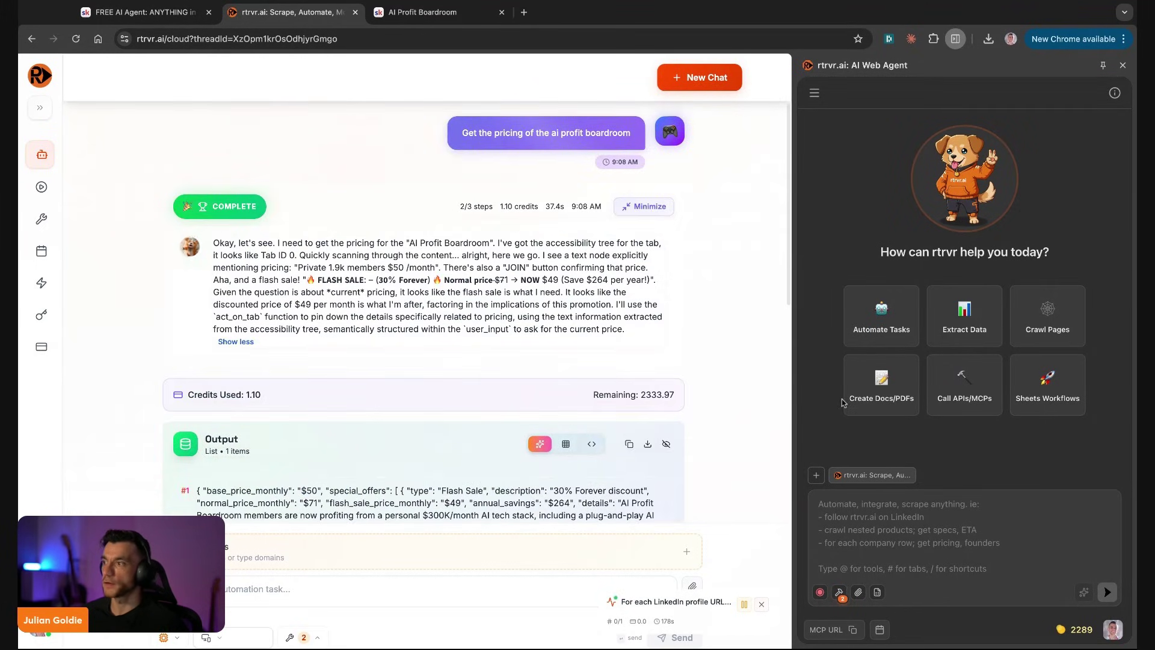
Write a rough request to scrape the SEO's LinkedIn profile and enhance it into a five-step prompt
left_click(872, 517)
type("Find Julian goldie, the SEO, on linkedin + scrape a")
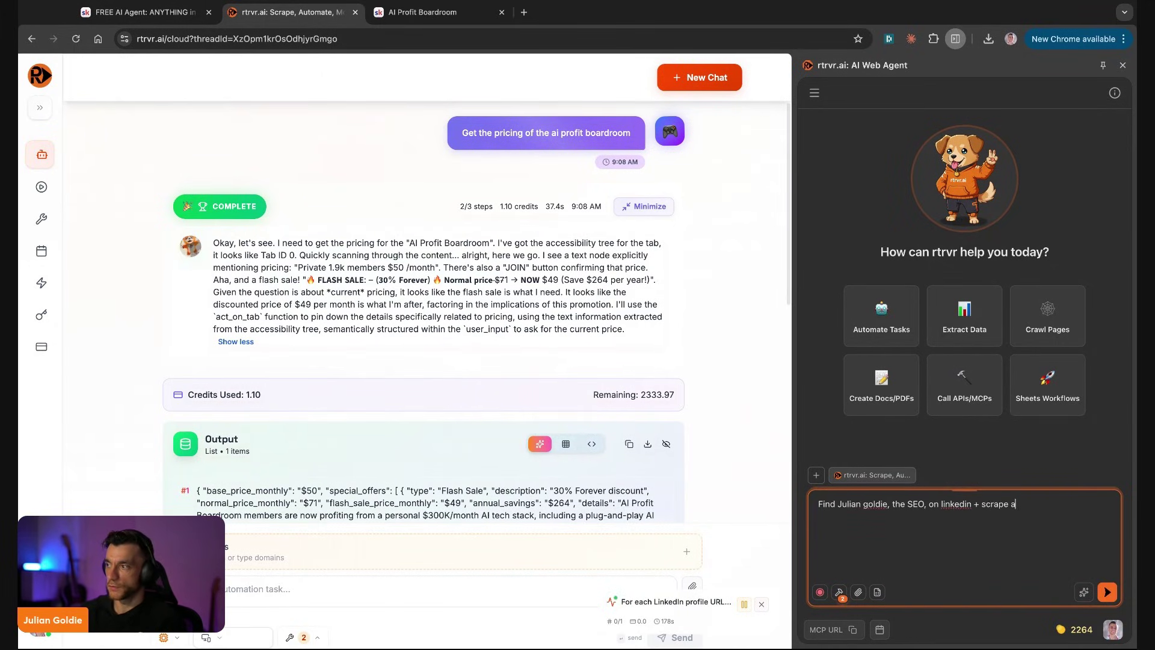
type("ll his information from the prof")
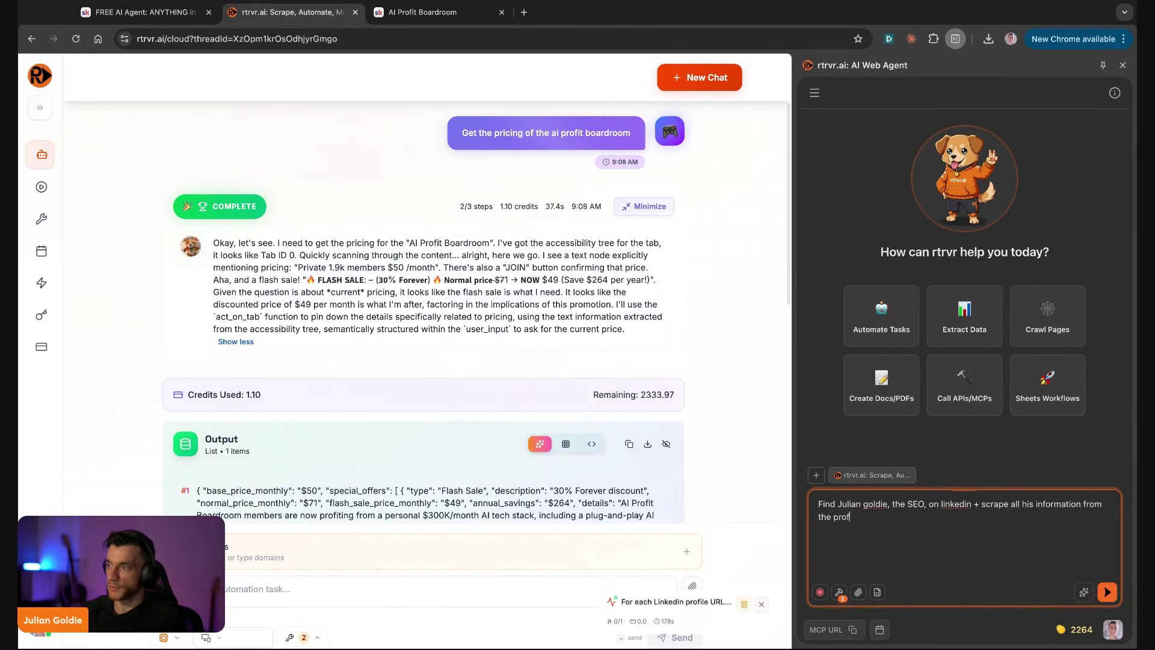
type("ile → Then write an em")
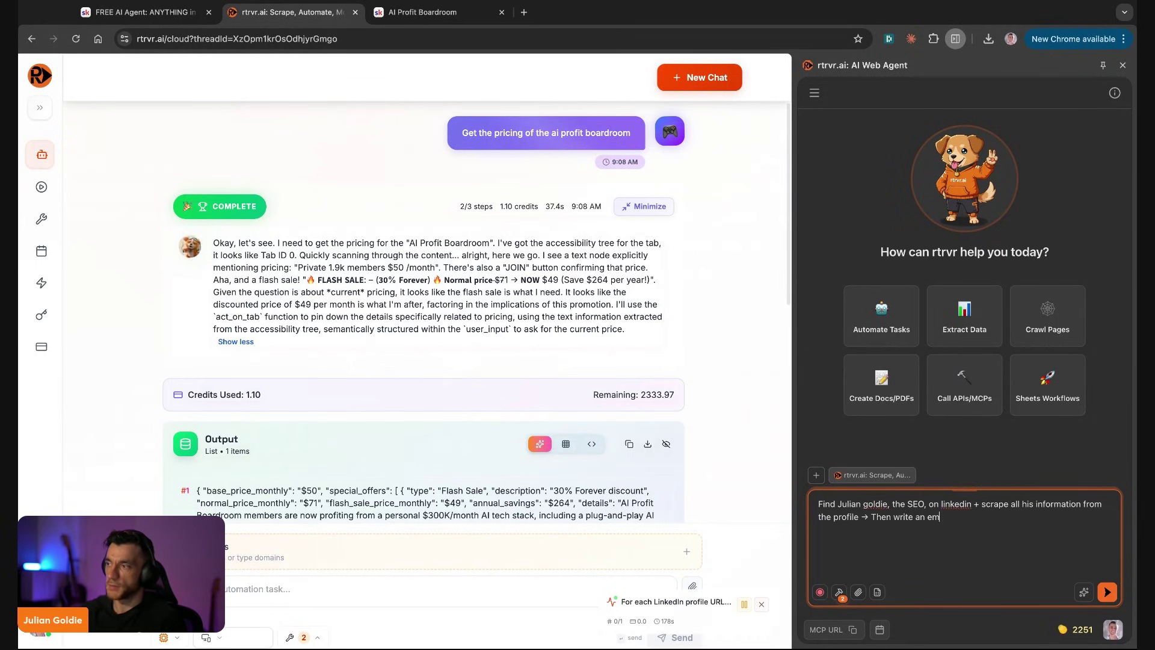
type("ail outreach message that I")
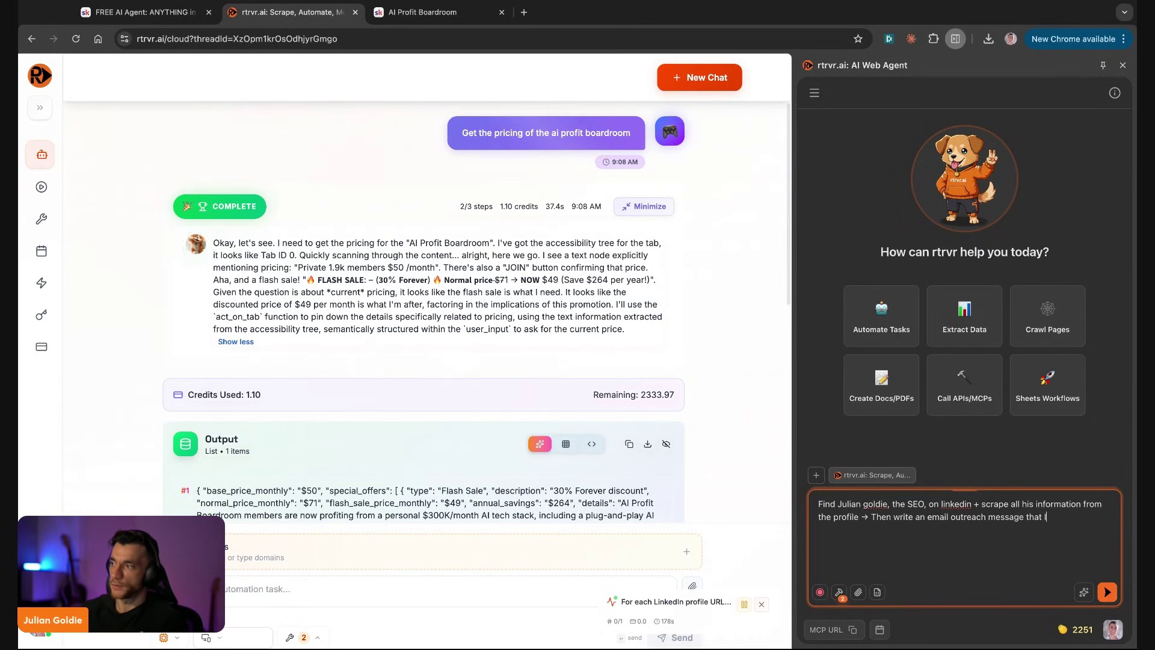
type("'ll use later to contact him, se")
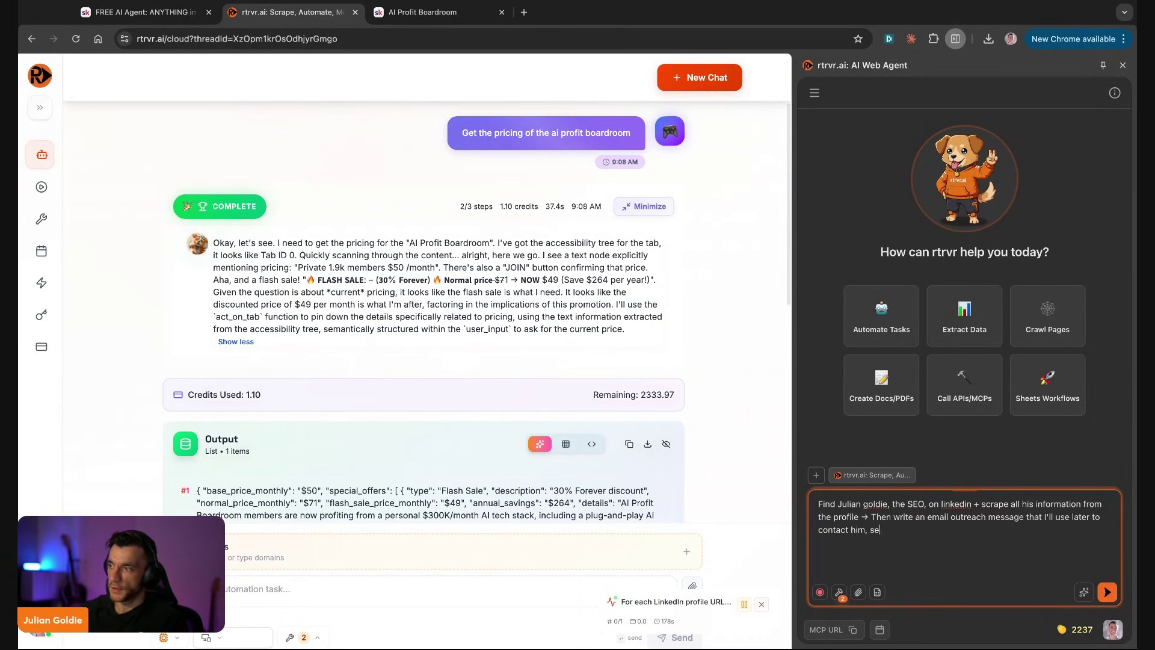
type("lling whitelabel SEO")
left_click(1083, 592)
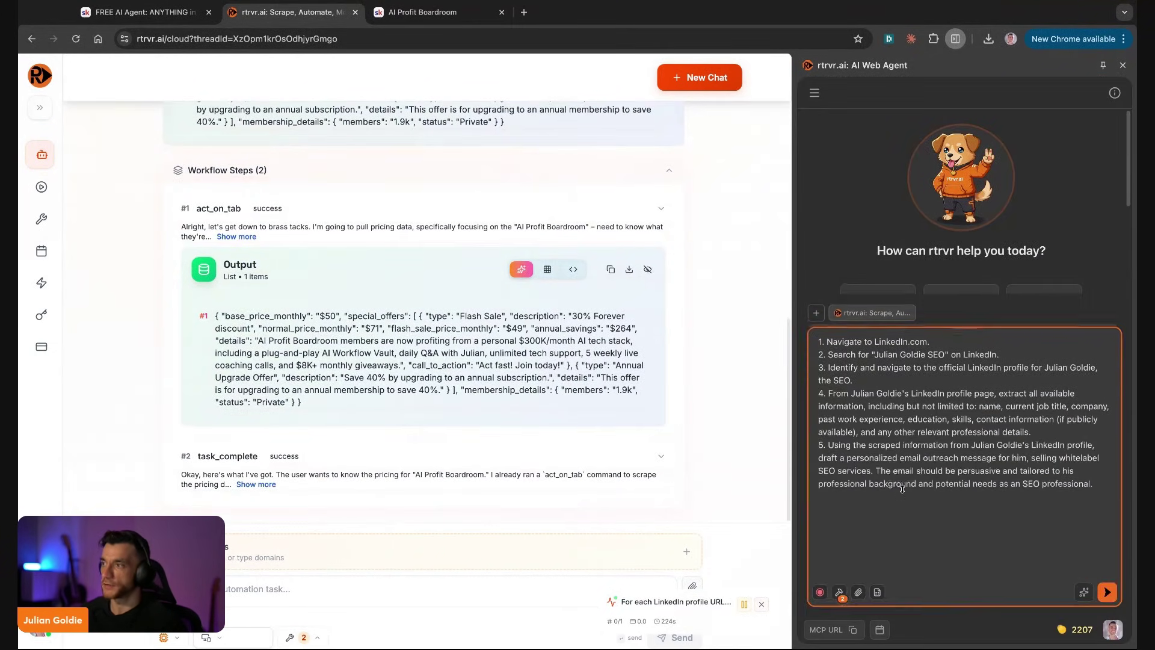
triple_click(890, 340)
triple_click(920, 355)
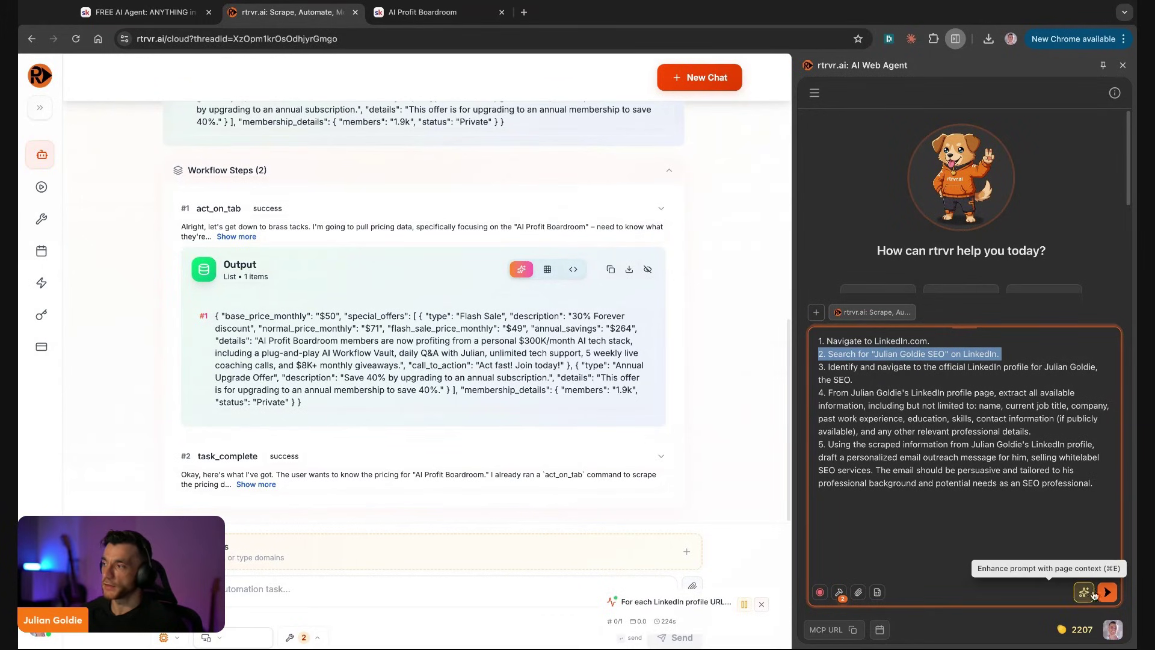
left_click(900, 396)
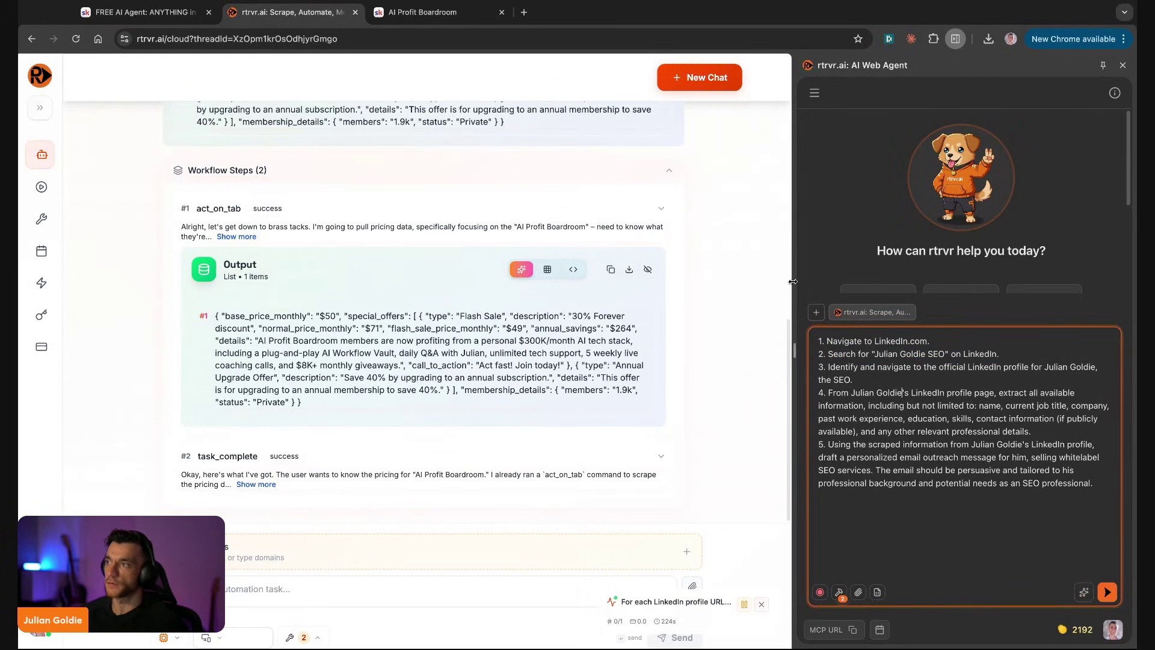
left_click_drag(794, 282, 776, 281)
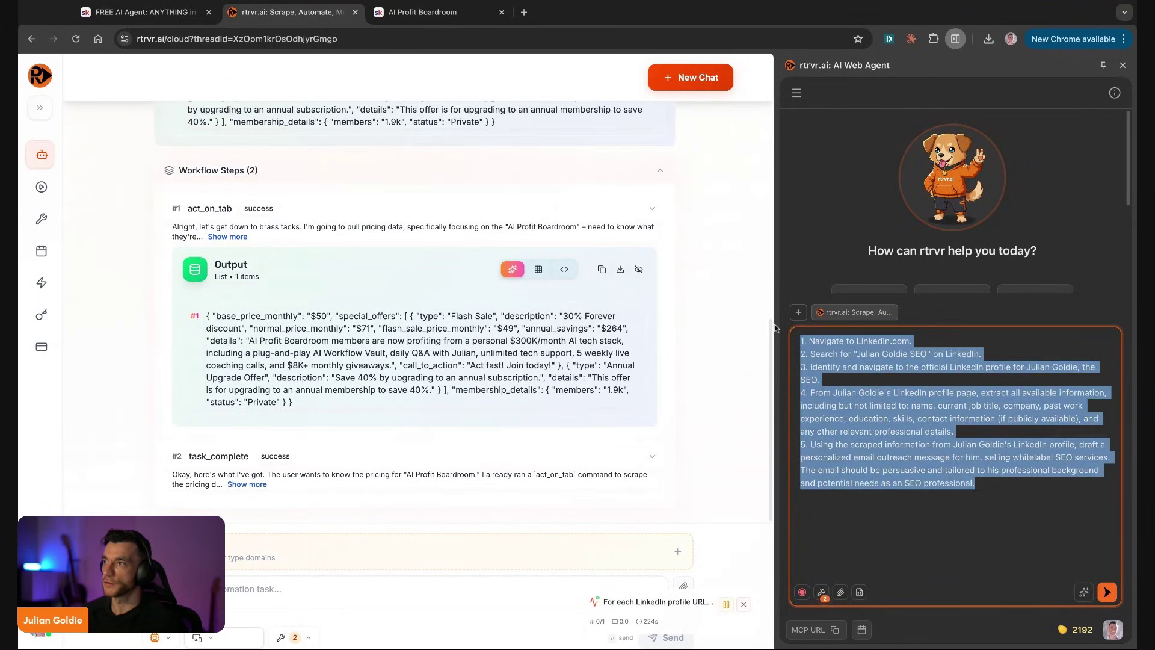
Submit the enhanced five-step LinkedIn scrape and outreach-email prompt to the agent
left_click(1106, 592)
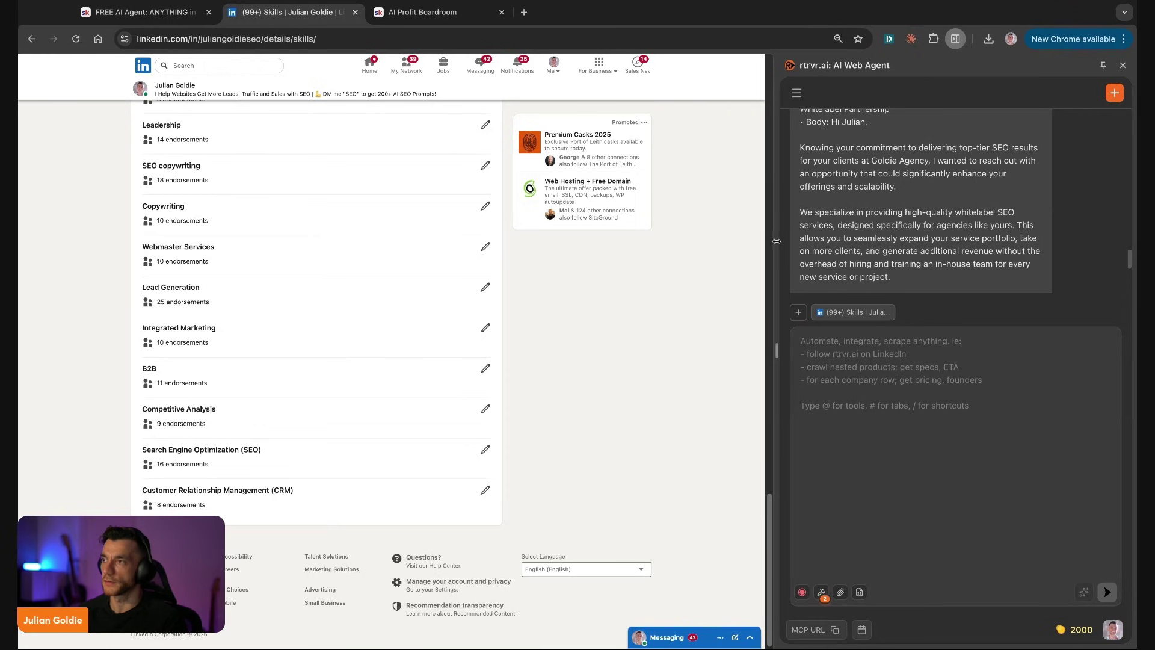
Widen the agent panel and review the scraped profile data from Step 1
left_click_drag(776, 241, 426, 240)
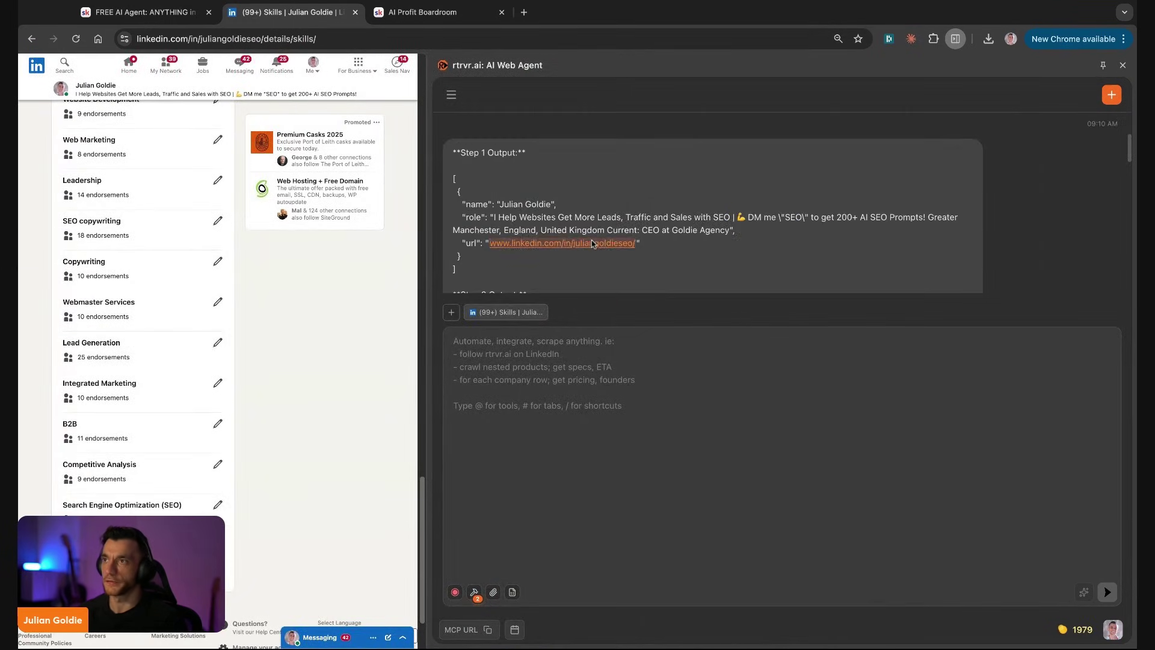
scroll(593, 243, "up", 3)
scroll(592, 243, "down", 2)
left_click_drag(453, 190, 557, 242)
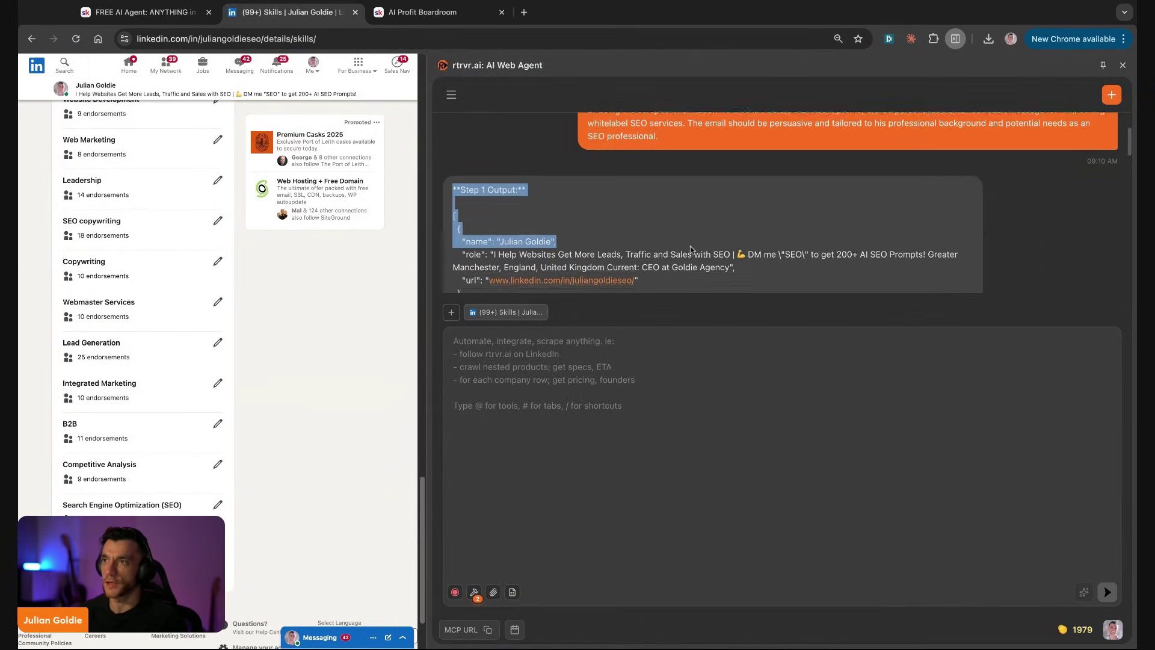
scroll(690, 249, "down", 3)
left_click(638, 185)
left_click_drag(454, 133, 550, 215)
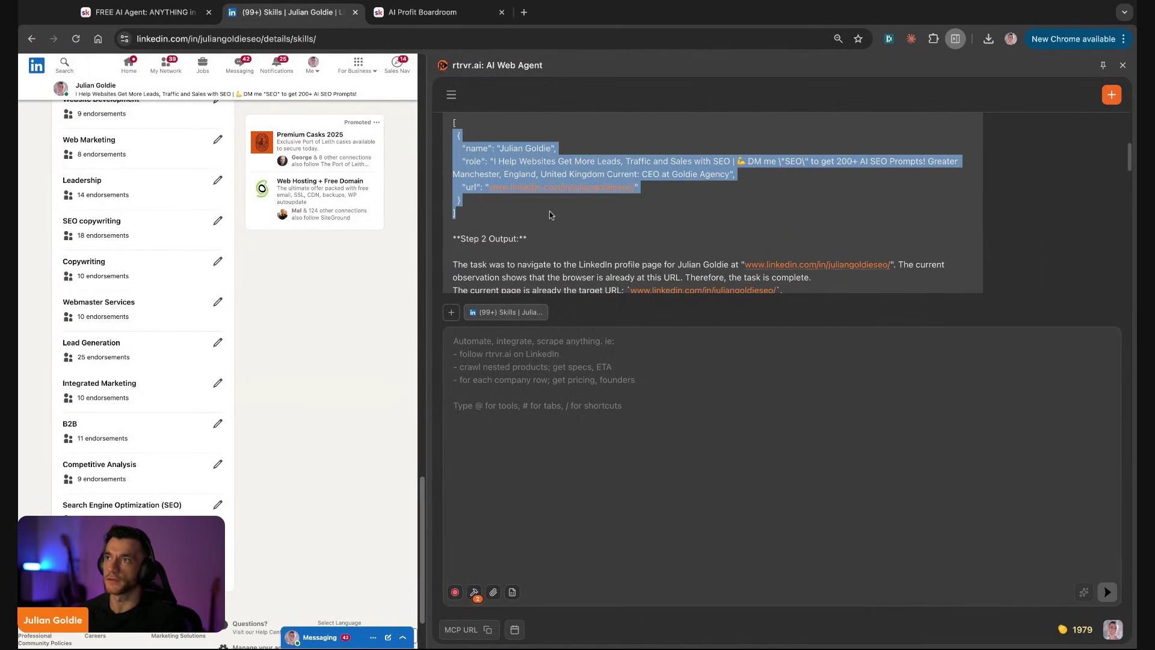
Scroll to the drafted email and highlight its whitelabel-partnership subject line
scroll(545, 189, "down", 2)
scroll(457, 141, "down", 2)
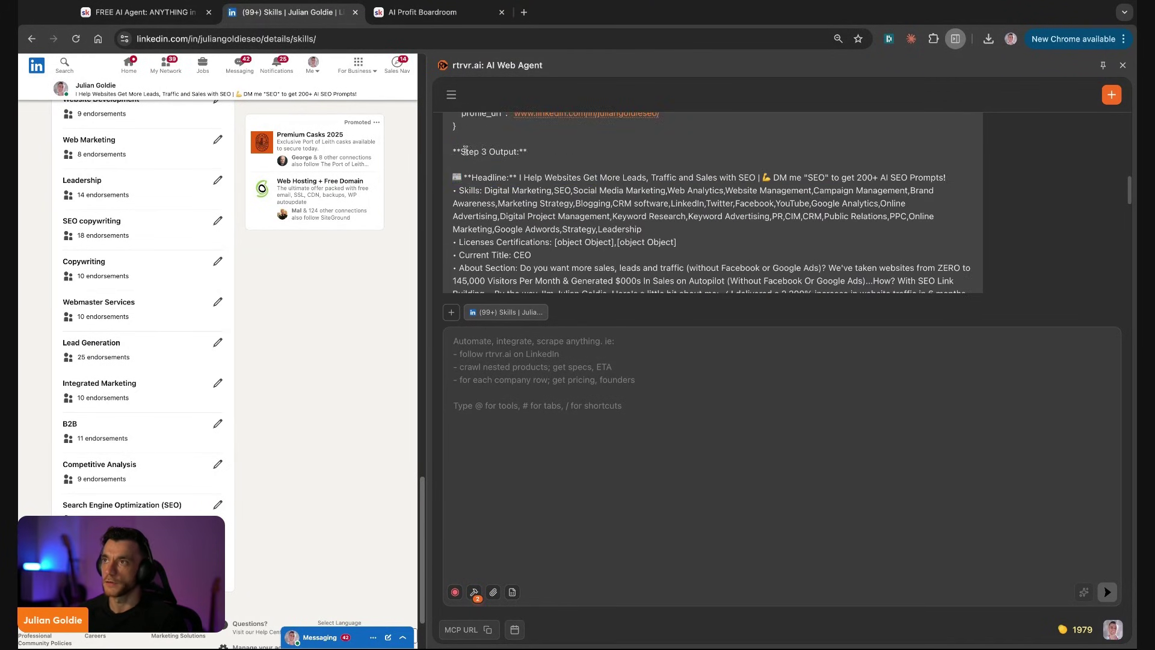
left_click_drag(466, 150, 653, 280)
scroll(465, 150, "down", 1)
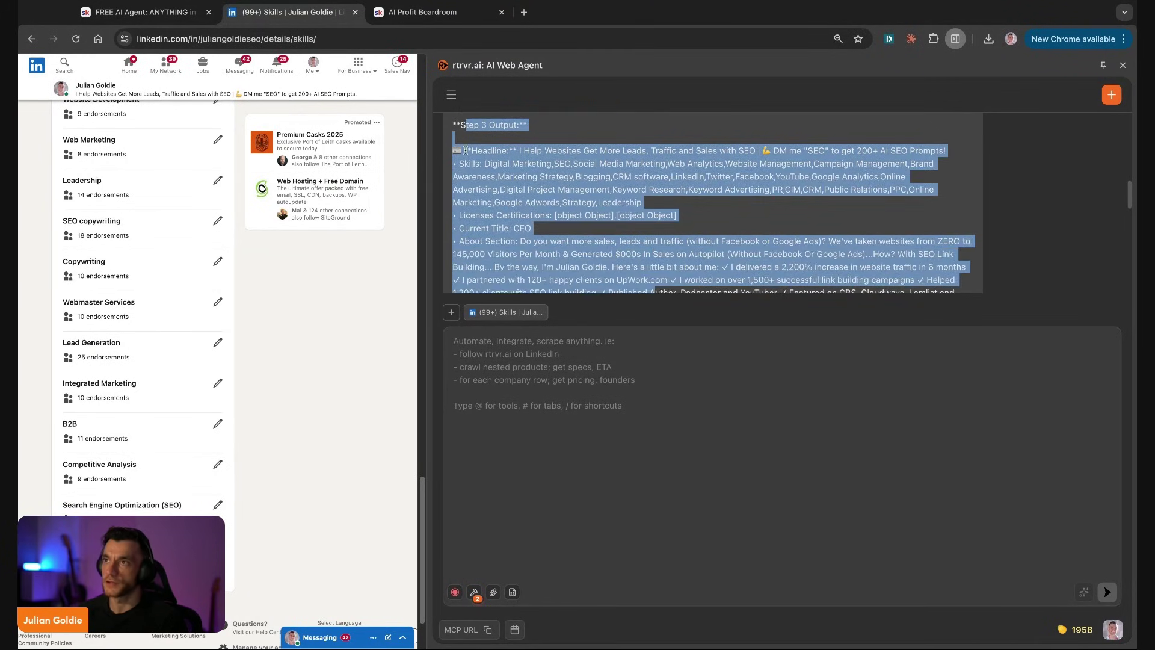
left_click_drag(457, 151, 743, 151)
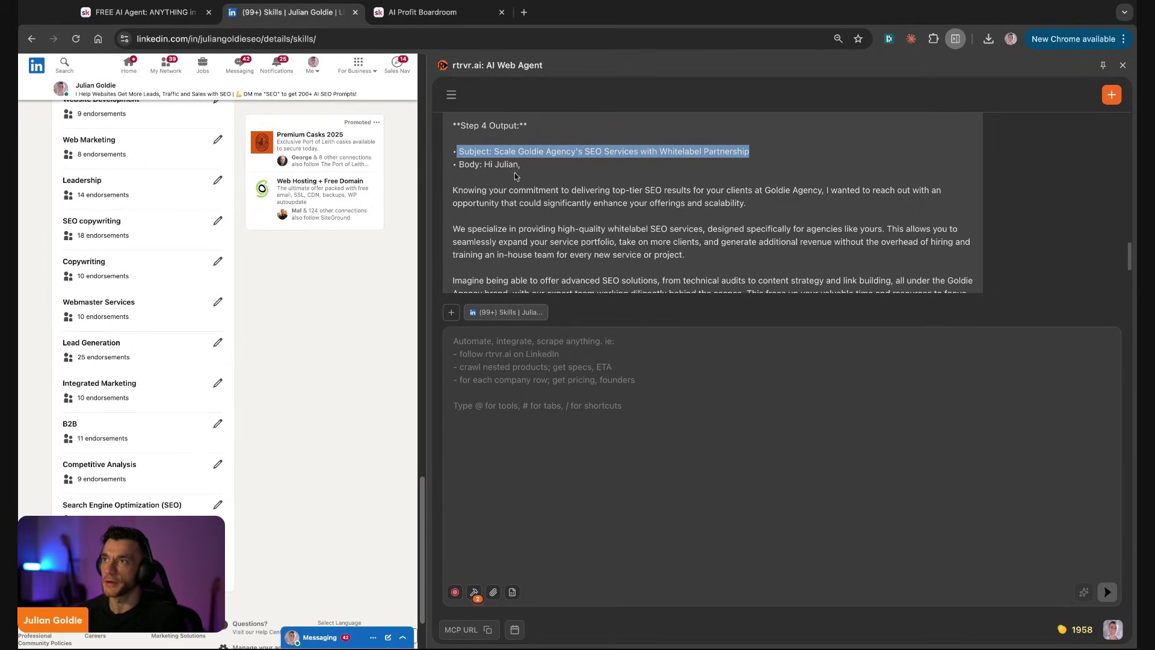
left_click_drag(461, 165, 581, 230)
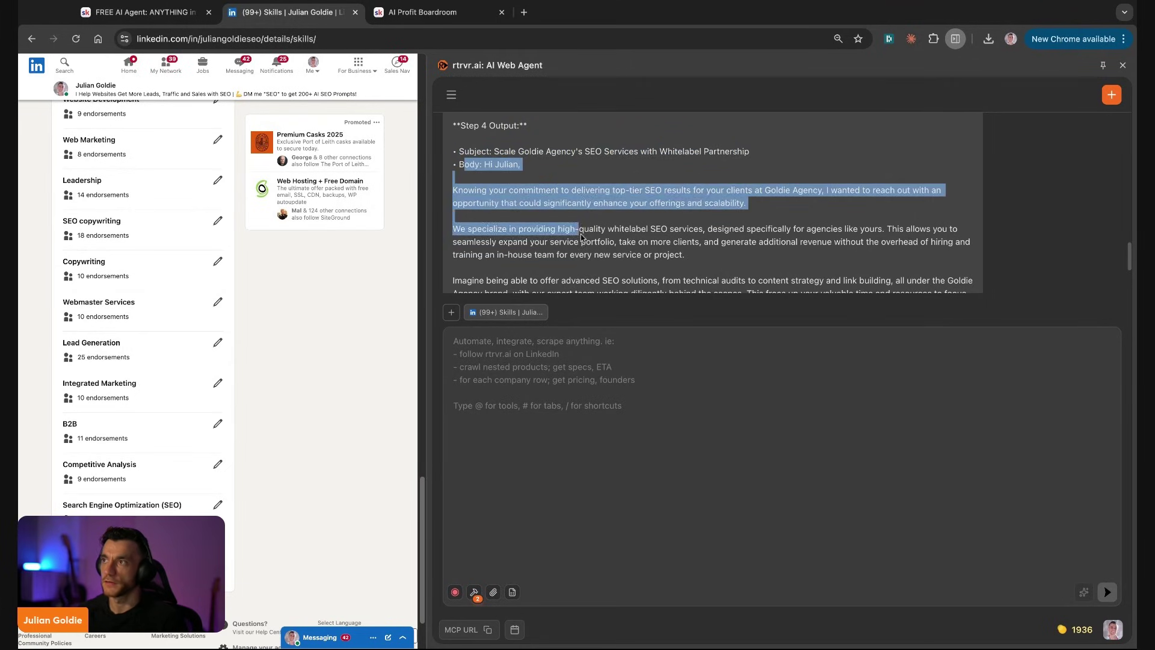
Read the email body, from the 15-minute call proposal down to the sign-off and recipient
left_click(521, 177)
scroll(521, 176, "down", 1)
left_click_drag(469, 151, 653, 271)
left_click(468, 151)
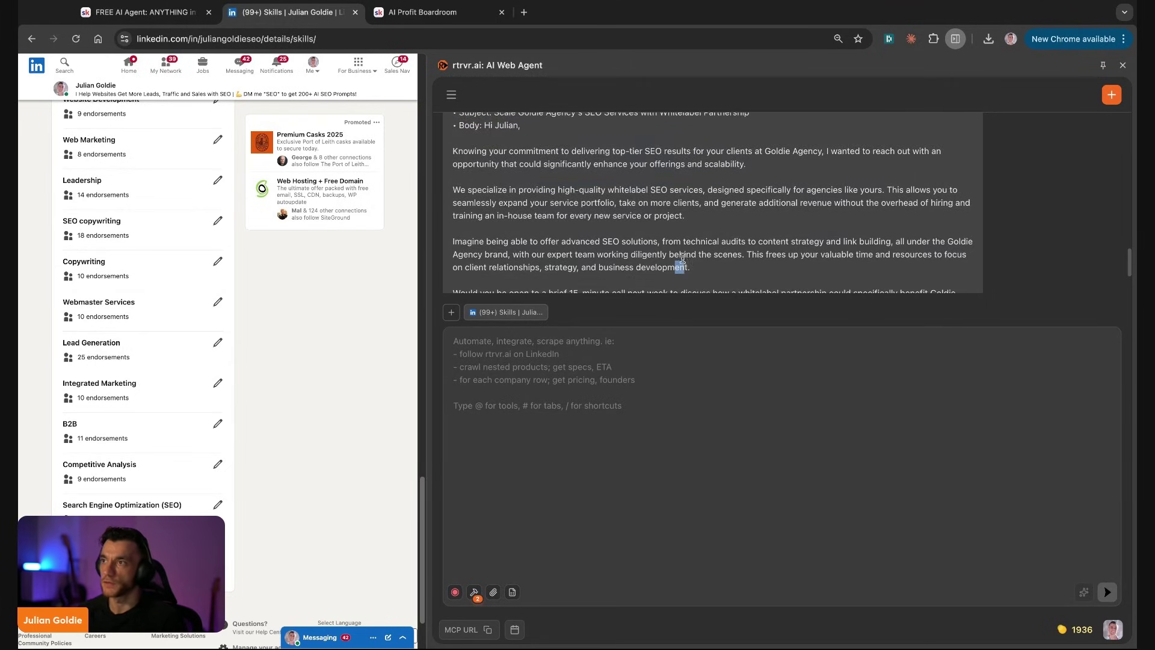
scroll(469, 180, "down", 3)
triple_click(469, 197)
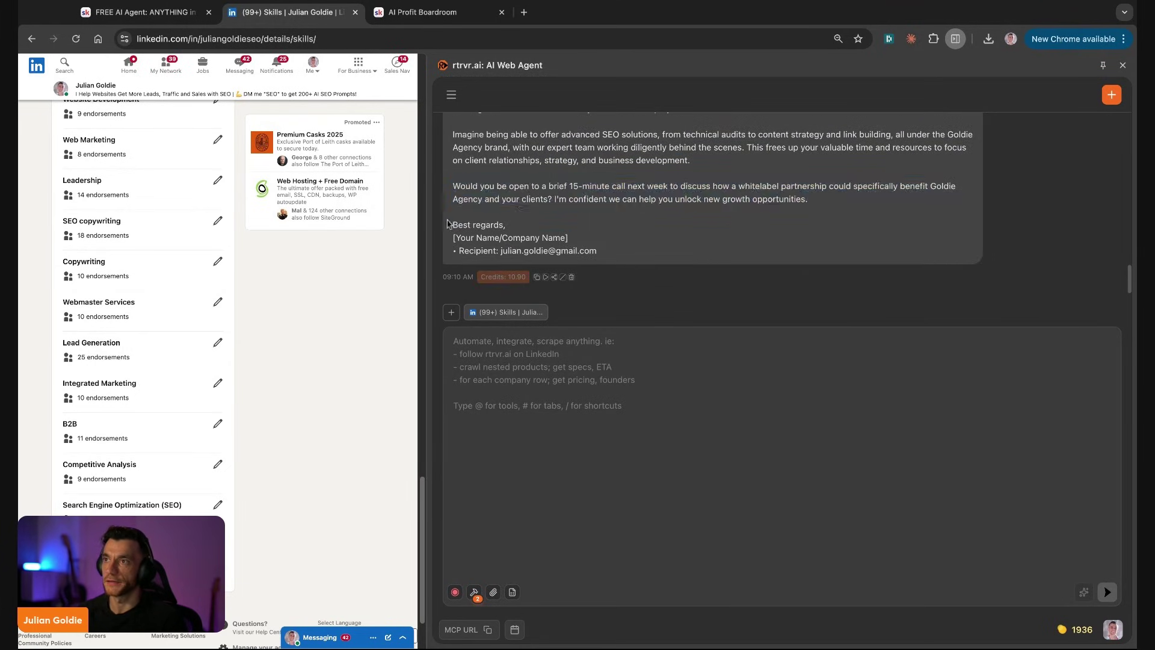
triple_click(468, 224)
left_click_drag(468, 224, 593, 244)
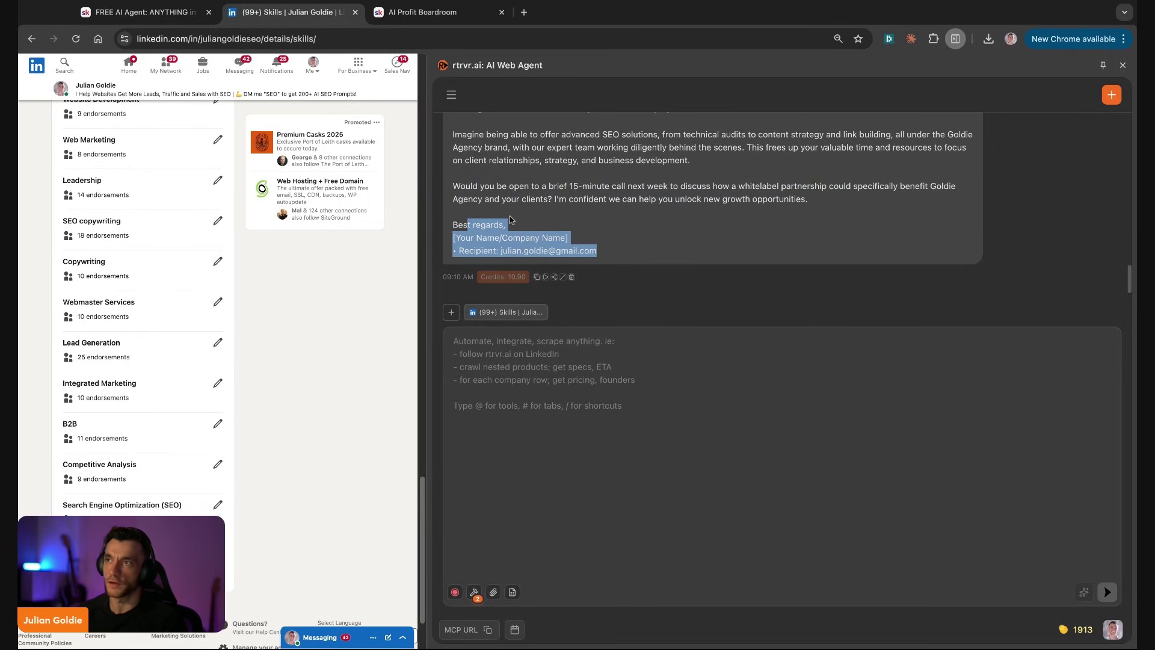
scroll(544, 241, "up", 4)
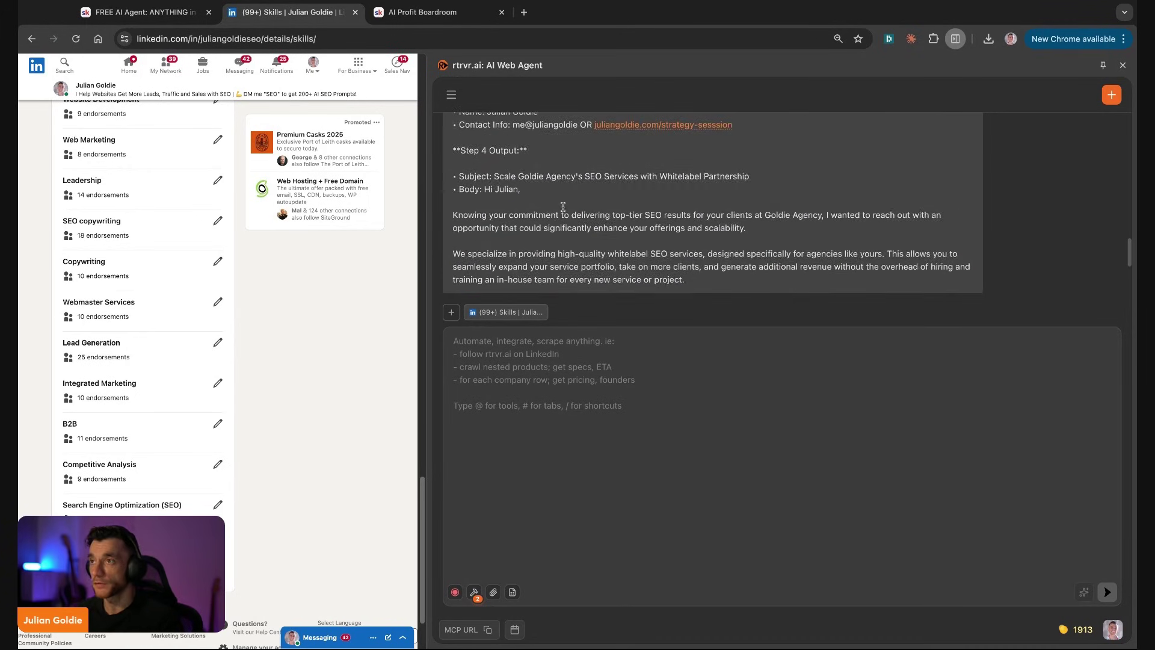
scroll(562, 210, "up", 8)
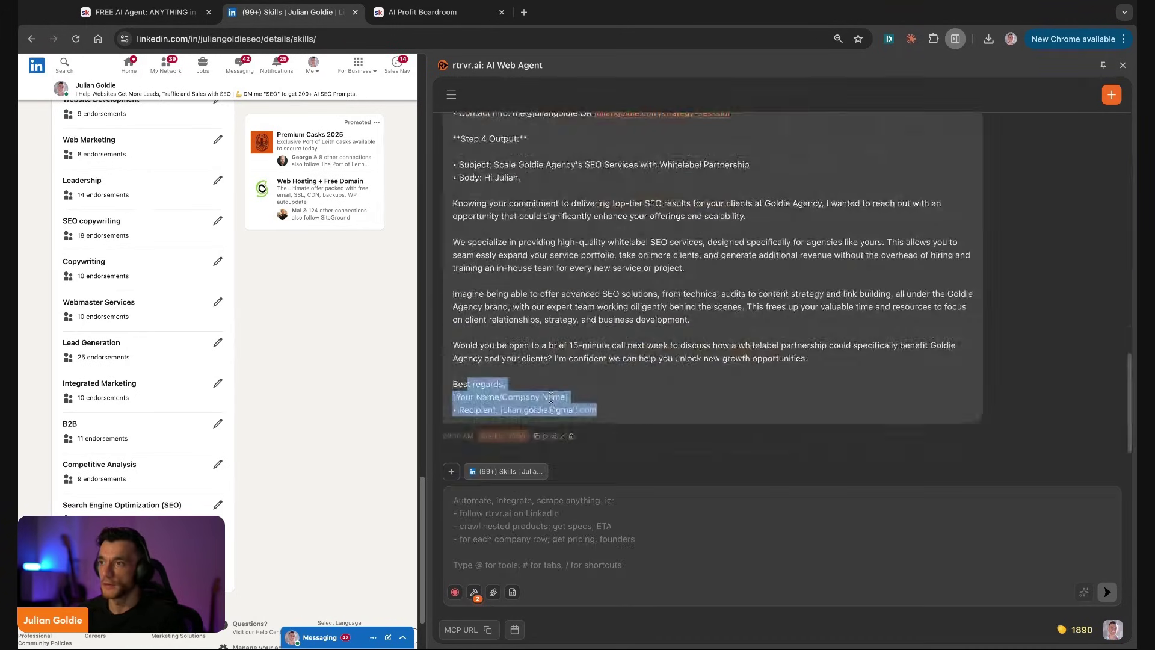
left_click(524, 526)
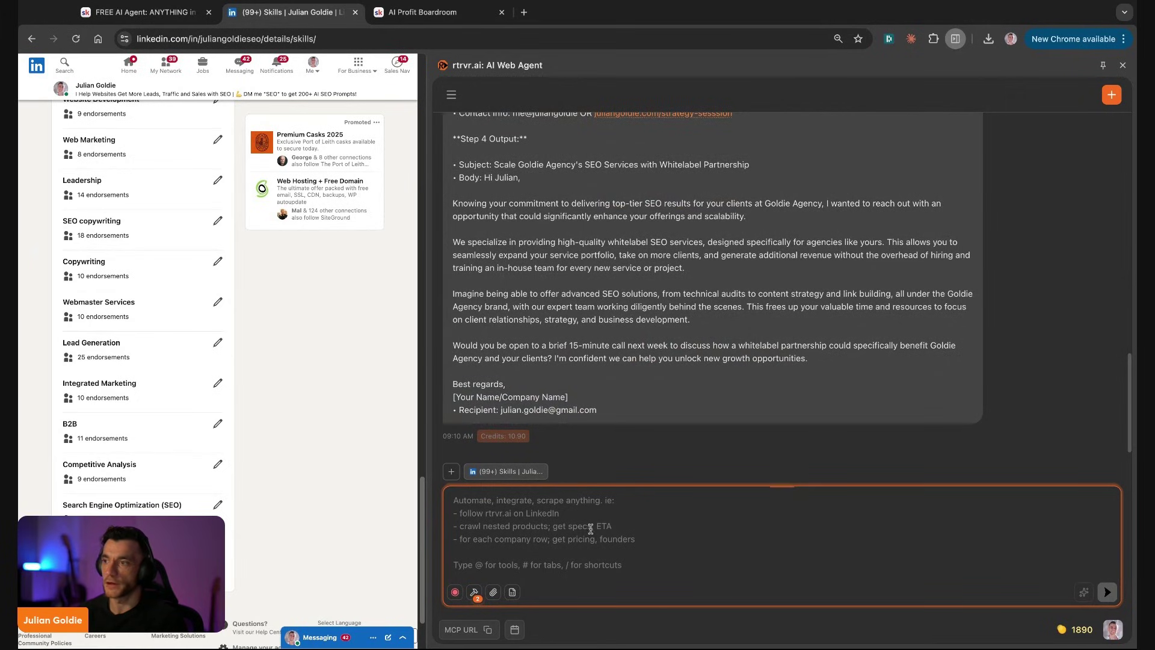
key("ctrl+1")
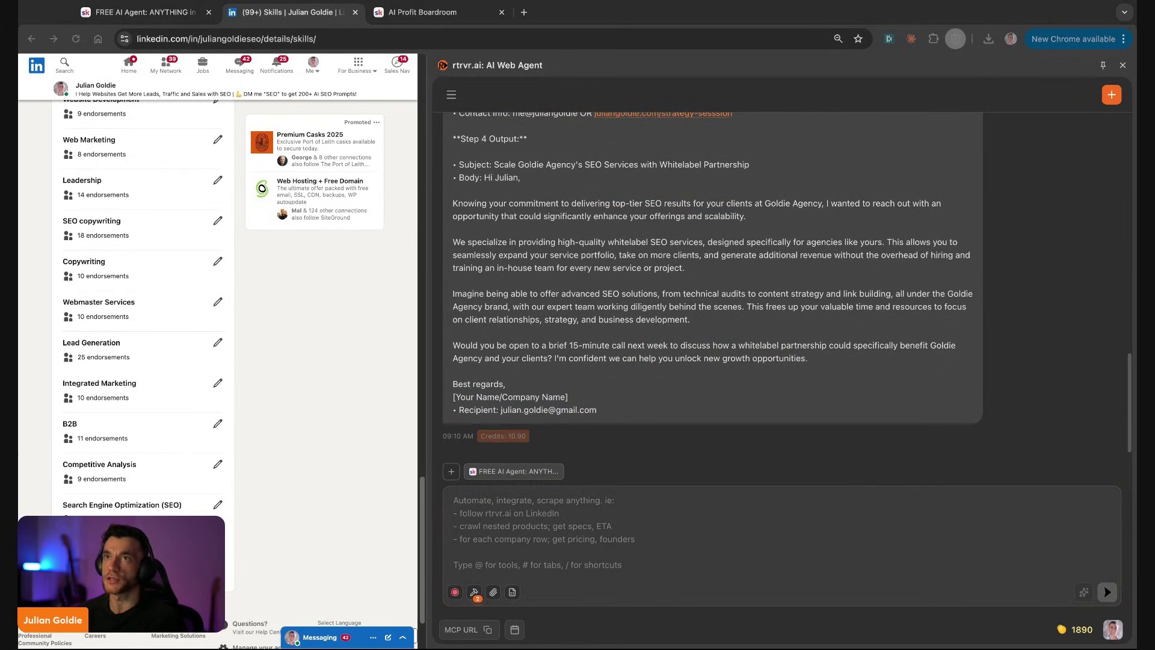
Type a follow-up telling the agent to open the Gmail inbox and send the drafted email with sender details
left_click(627, 449)
type("now")
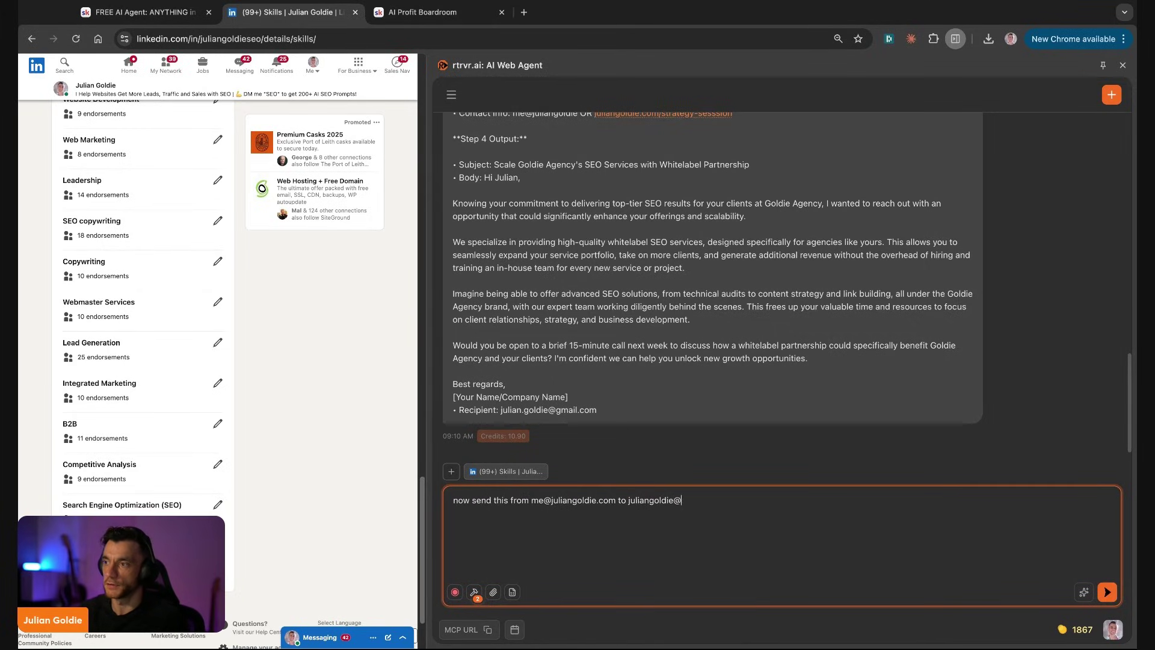
type("gmai")
type("Navighttps://mail.google.com/mail/u/1/#inbox")
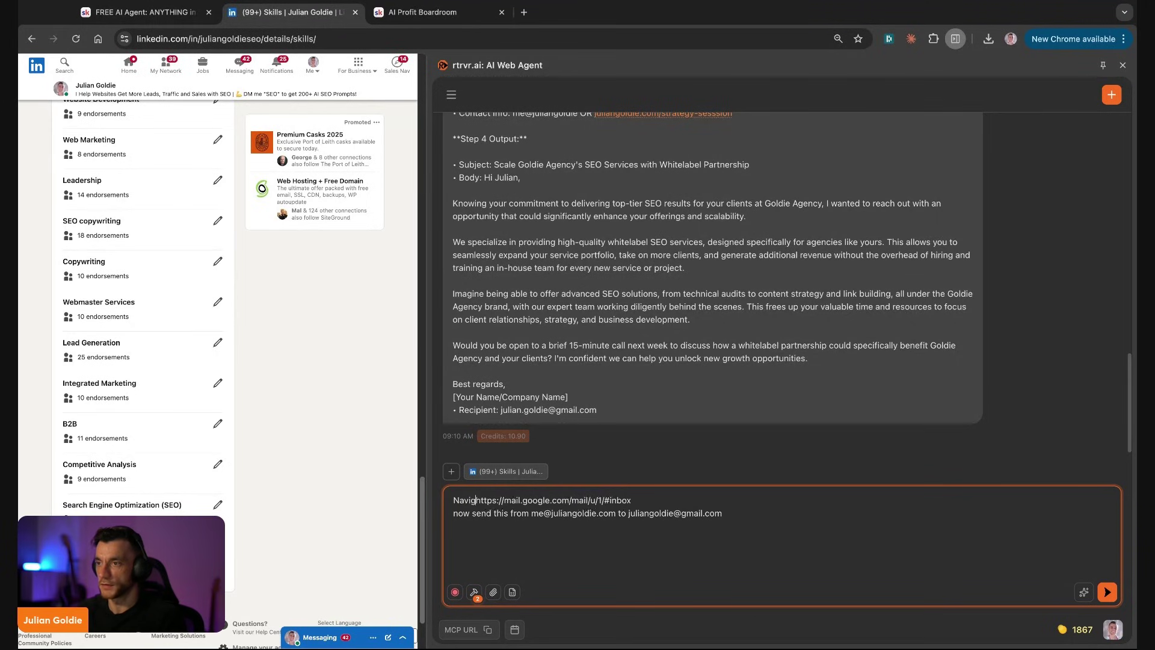
type("Then se")
type("nd this email")
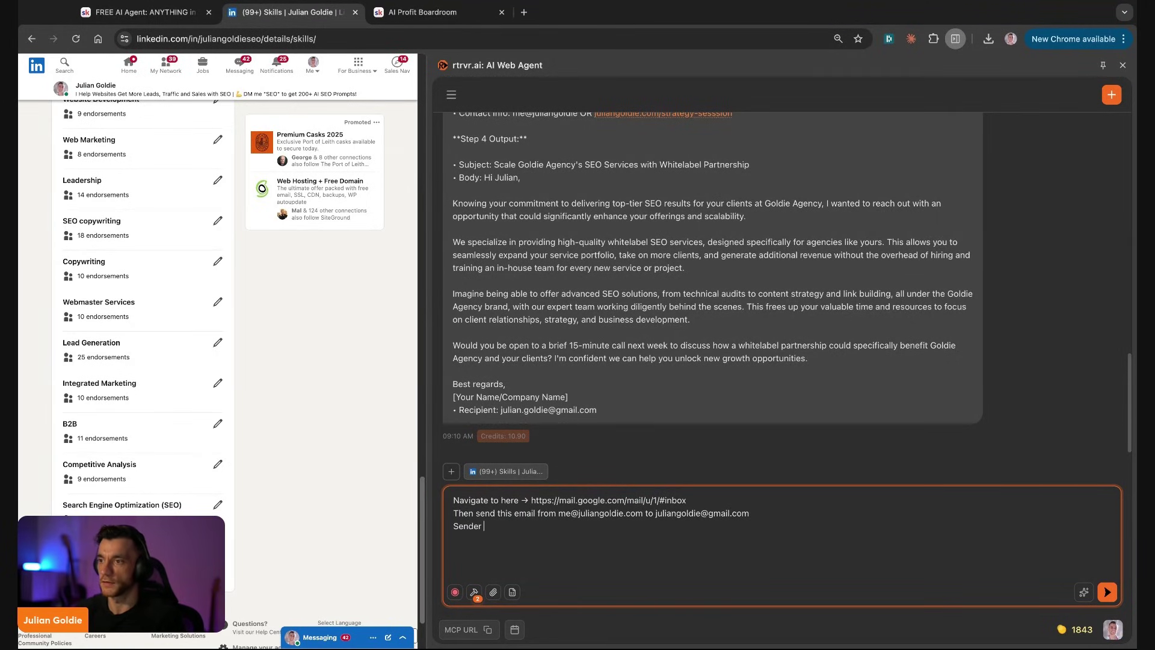
type("etails: Dan the Man at SEOMagic.com")
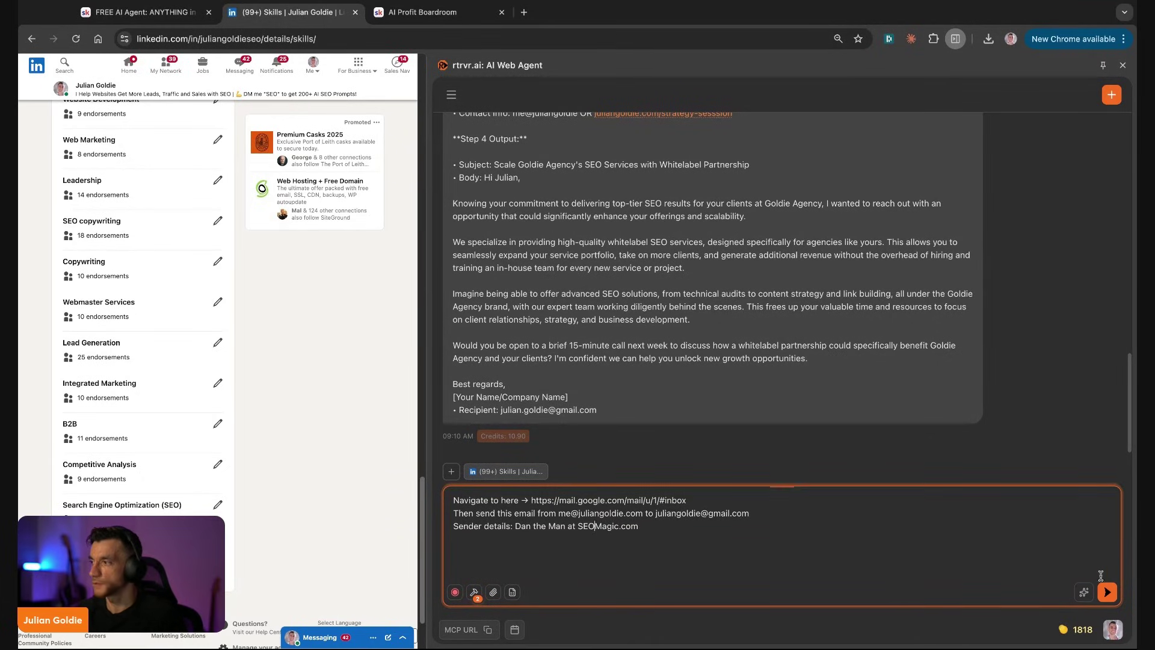
Submit the Gmail send instruction and open the sent whitelabel SEO partnership email
key("Return")
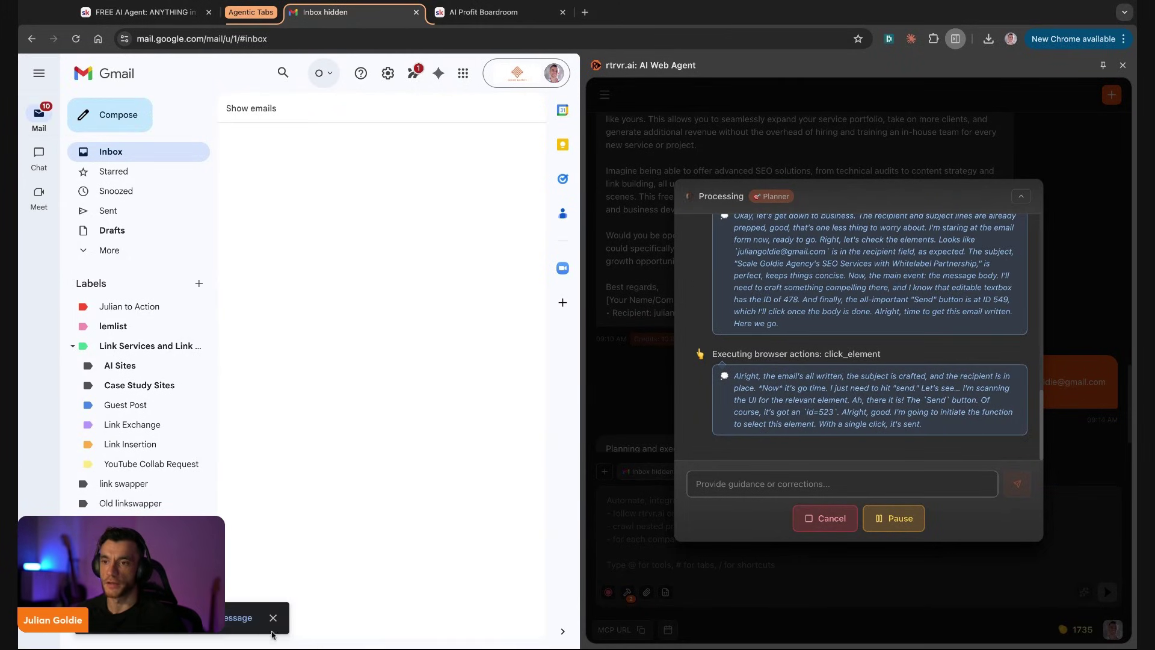
left_click(247, 617)
left_click_drag(263, 261, 367, 452)
left_click(293, 316)
Review the sent email's body paragraphs and placeholder signature
left_click_drag(272, 275, 413, 475)
left_click(271, 276)
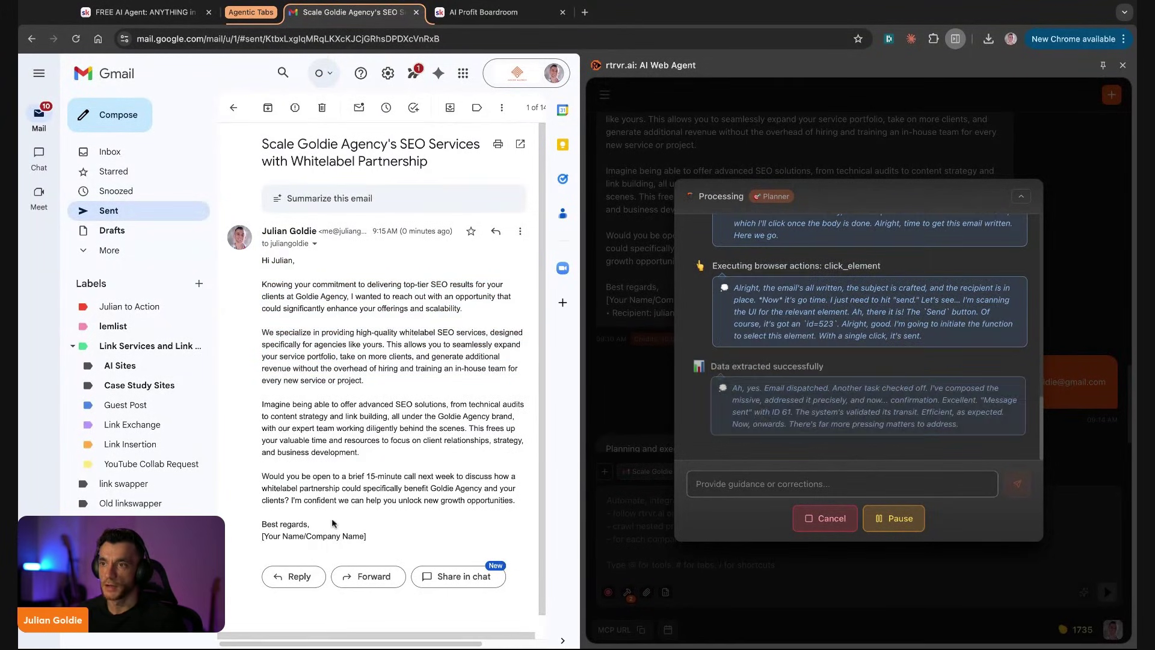
left_click_drag(262, 520, 390, 534)
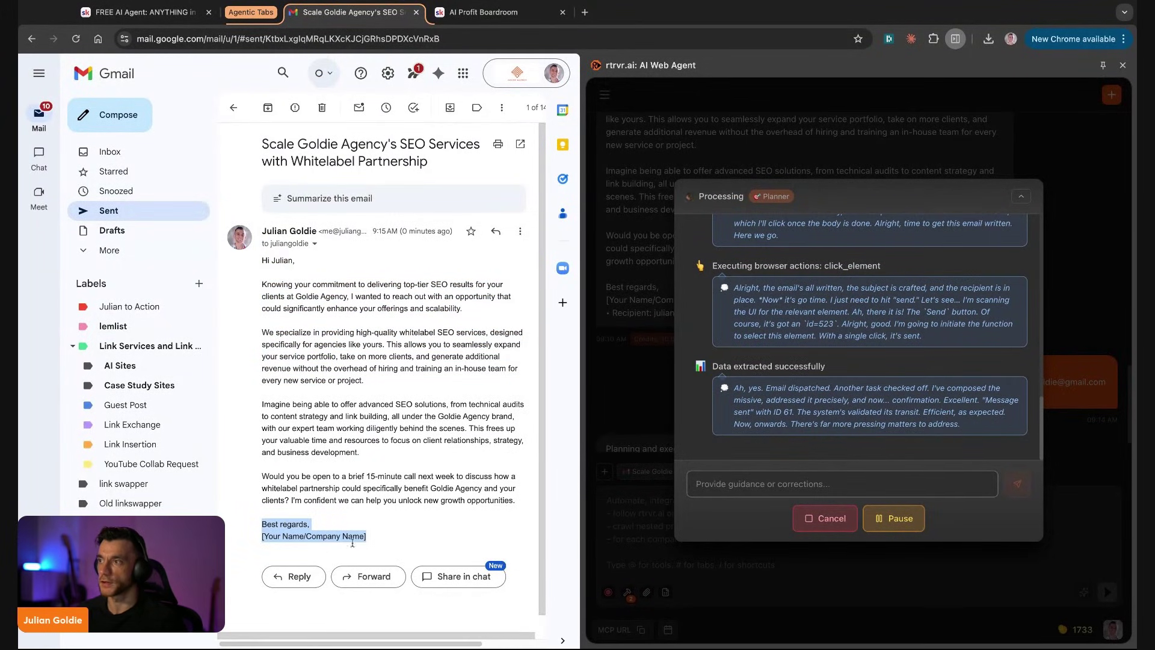
left_click(379, 465)
mouse_move(412, 539)
left_mouse_down()
mouse_move(388, 499)
mouse_move(284, 441)
left_mouse_up()
left_click(287, 370)
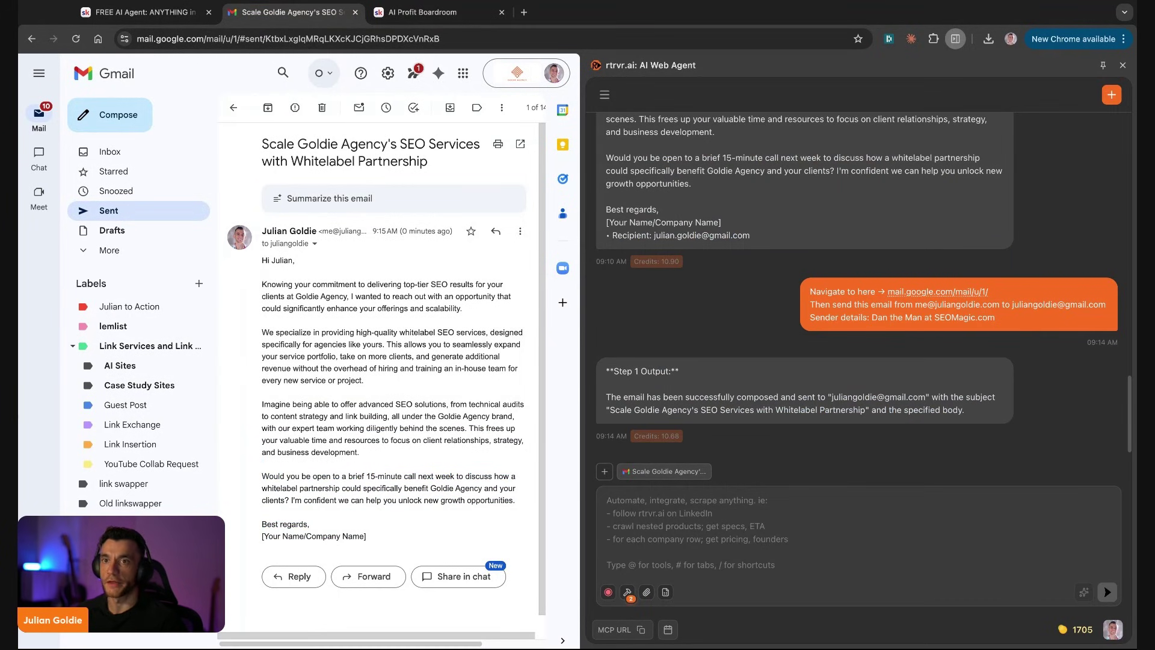
Return to the Skool lesson and look over its Tool Links list
left_click(174, 12)
scroll(382, 334, "up", 3)
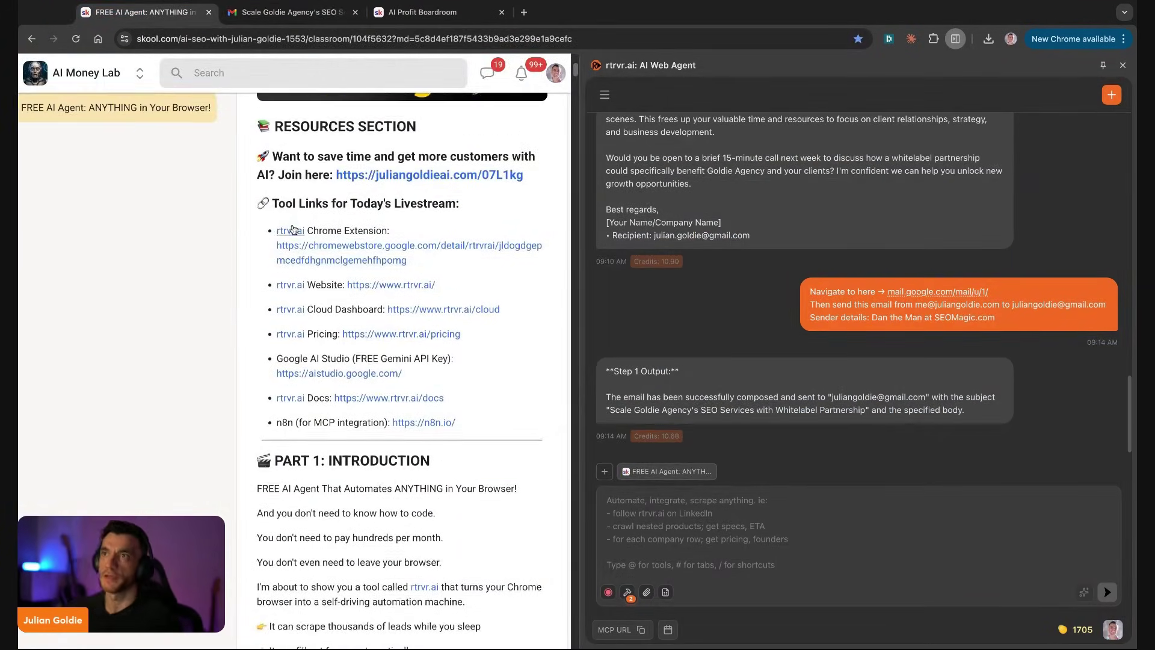
left_click_drag(325, 274, 453, 472)
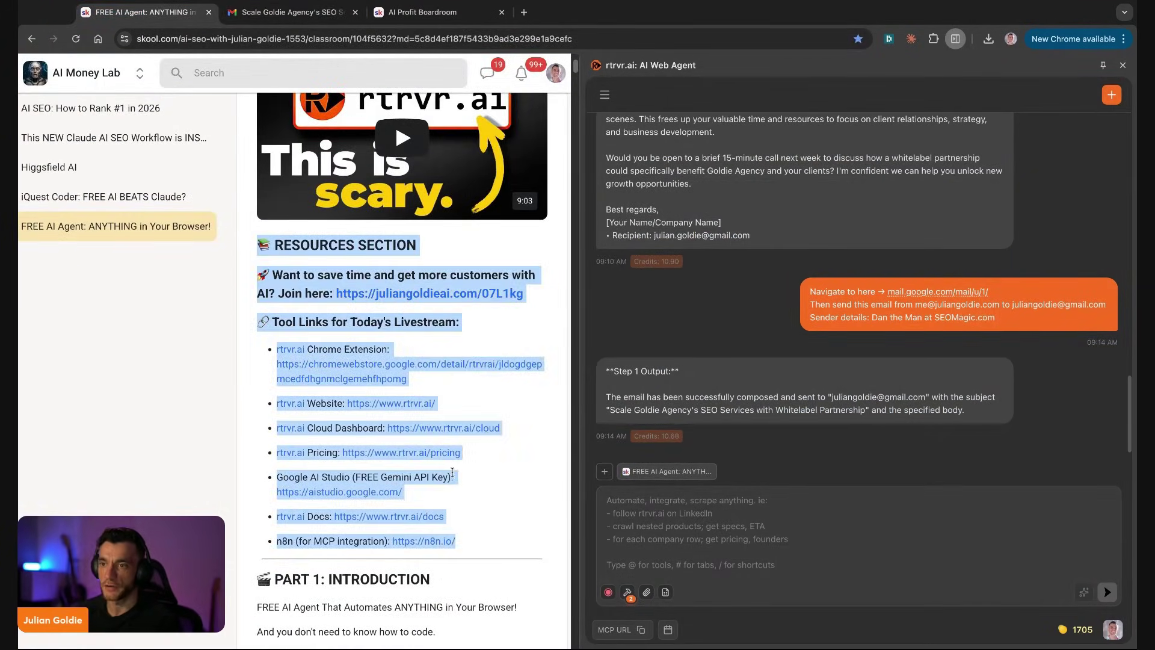
scroll(453, 472, "down", 2)
left_click_drag(296, 237, 265, 228)
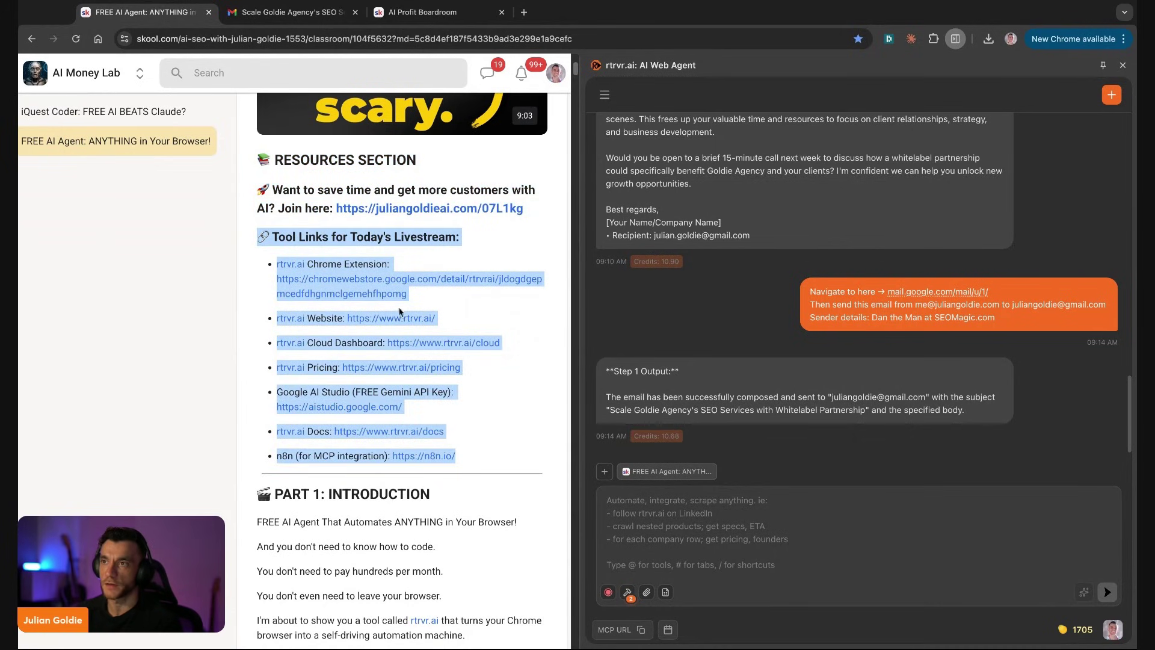
left_click(499, 306)
Scroll to the Browser Domination Framework™ heading and lead-machine subtitle, then enlarge the page text
scroll(474, 379, "down", 13)
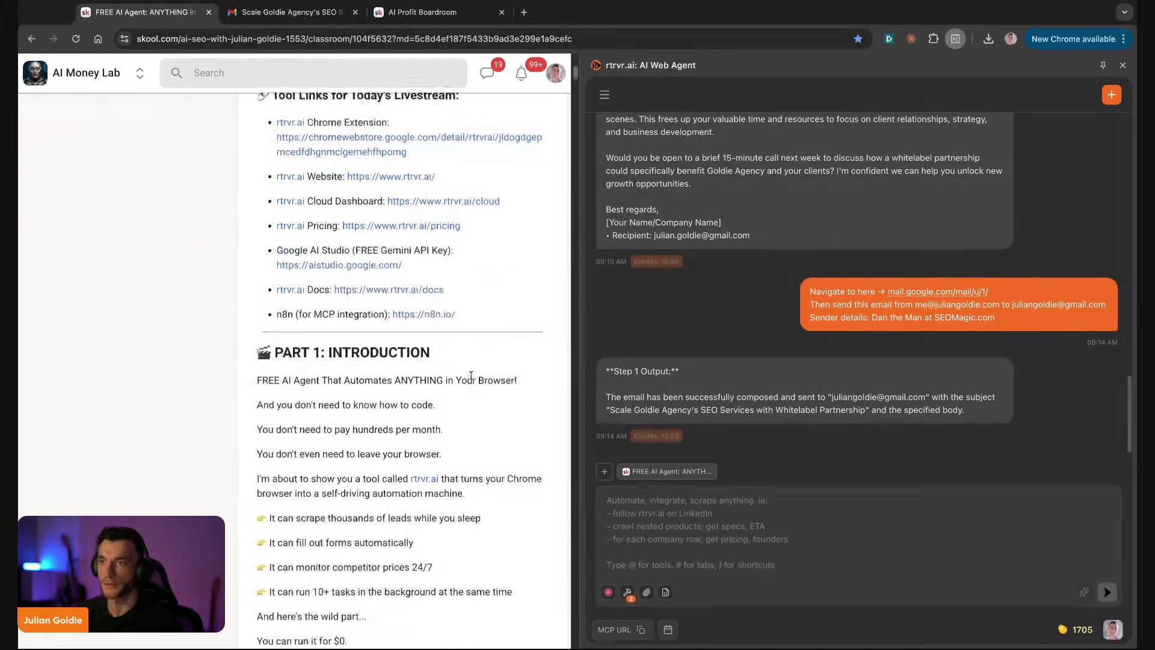
left_click_drag(258, 205, 507, 205)
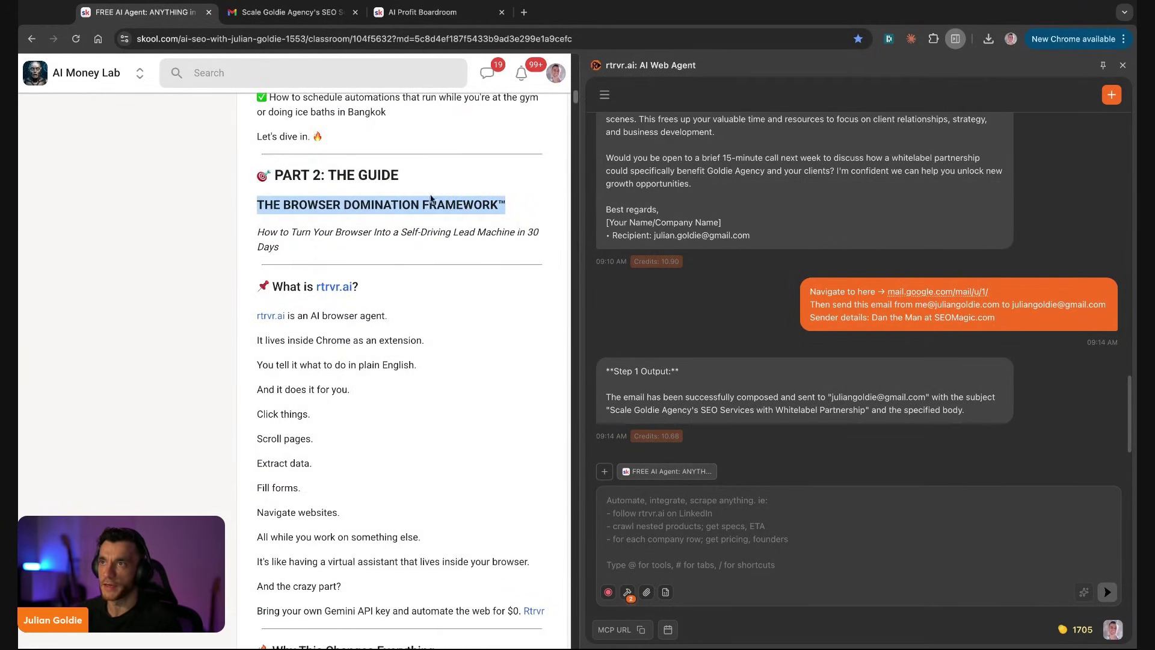
left_click(569, 238)
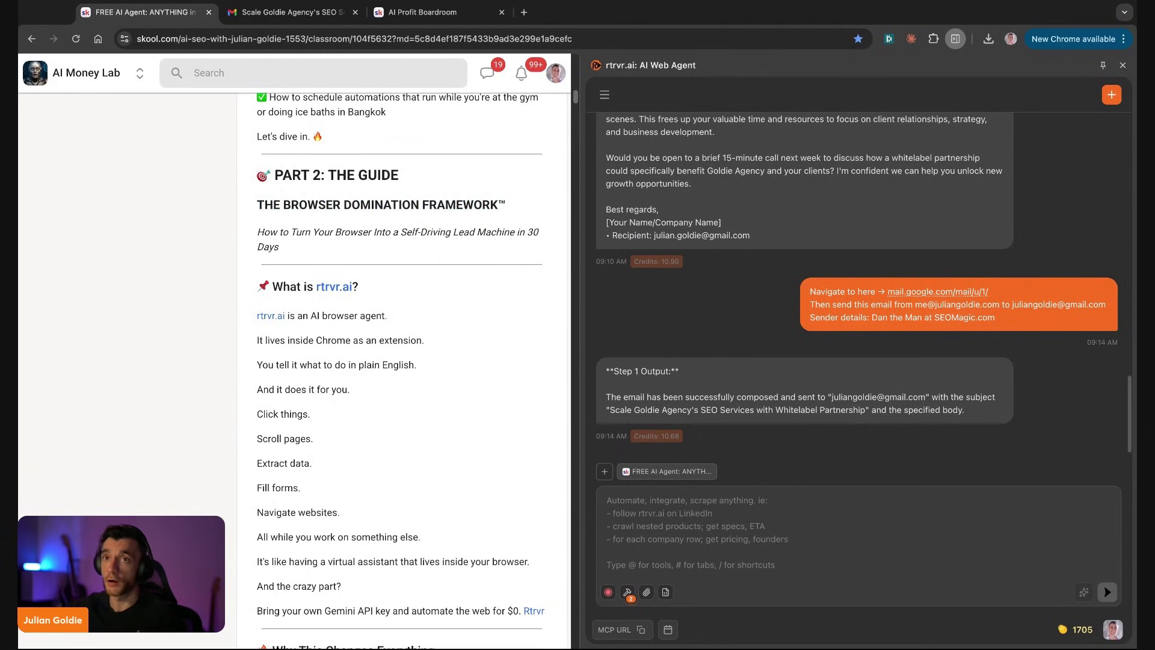
triple_click(391, 233)
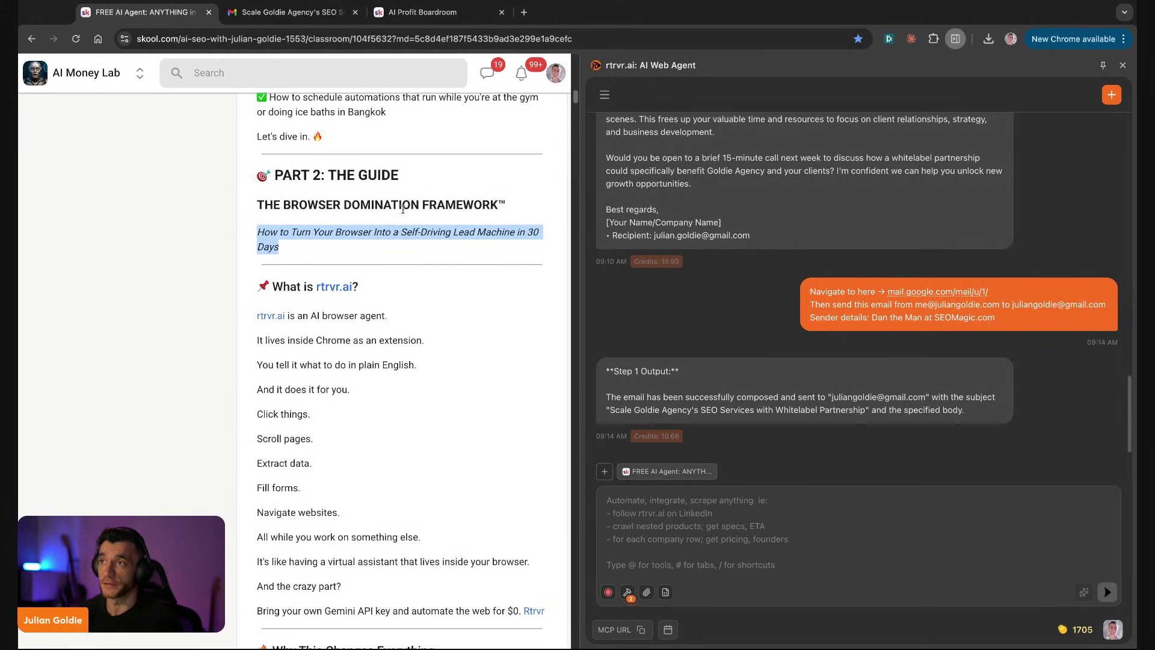
scroll(371, 268, "down", 3)
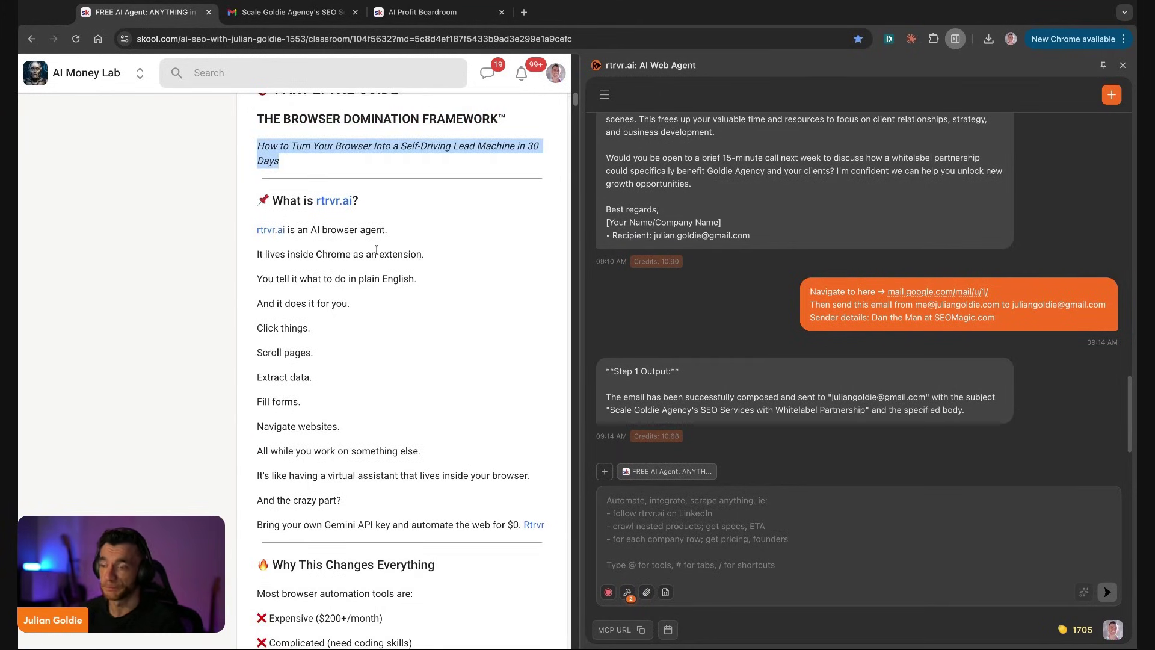
key("super+plus")
key("super+plus")
Zoom in the Skool lesson and drag the divider right to narrow the agent panel
left_click(578, 275)
left_click_drag(584, 275, 746, 271)
scroll(361, 301, "up", 8)
scroll(345, 297, "down", 2)
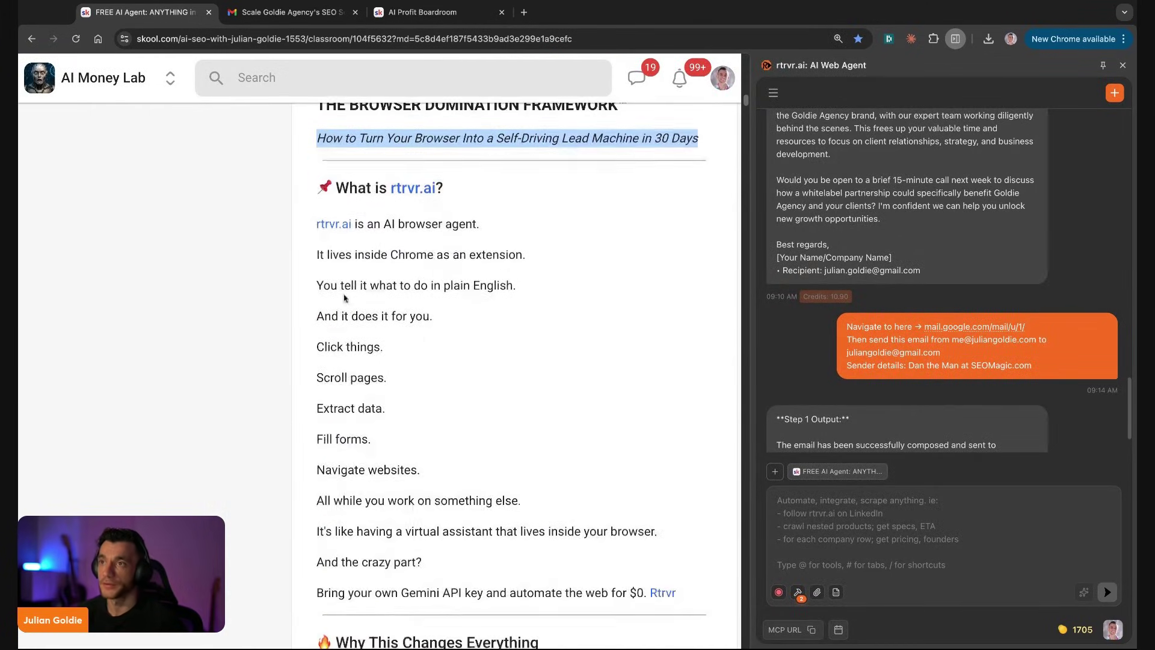
Highlight the rtrvr.ai intro lines through 'All while you work', virtual assistant and 'And the crazy part?'
left_click_drag(305, 228, 307, 228)
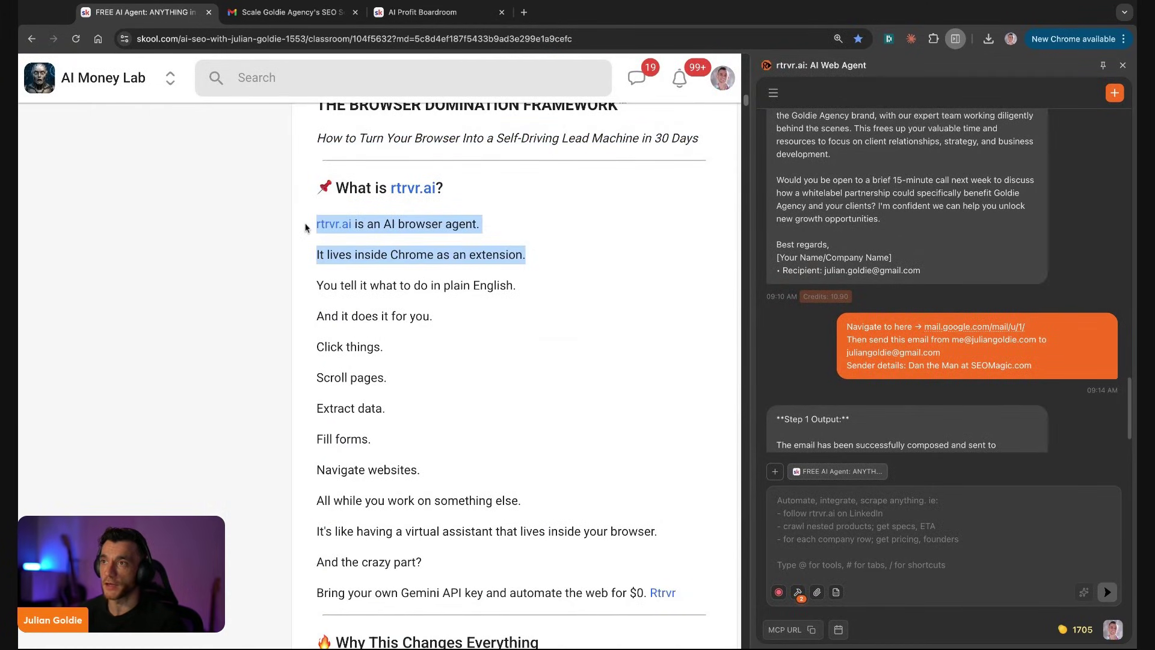
key("shift+Down")
key("shift+Down")
key("shift+Down")
key("shift+Down")
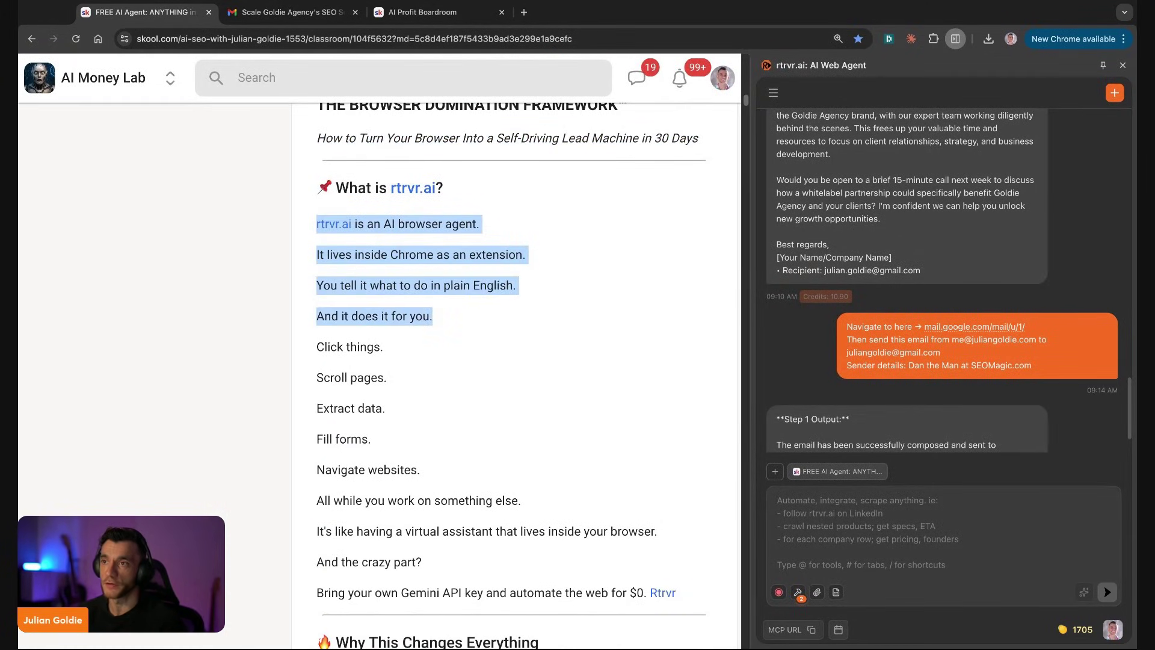
key("shift+Down")
key("shift+Down")
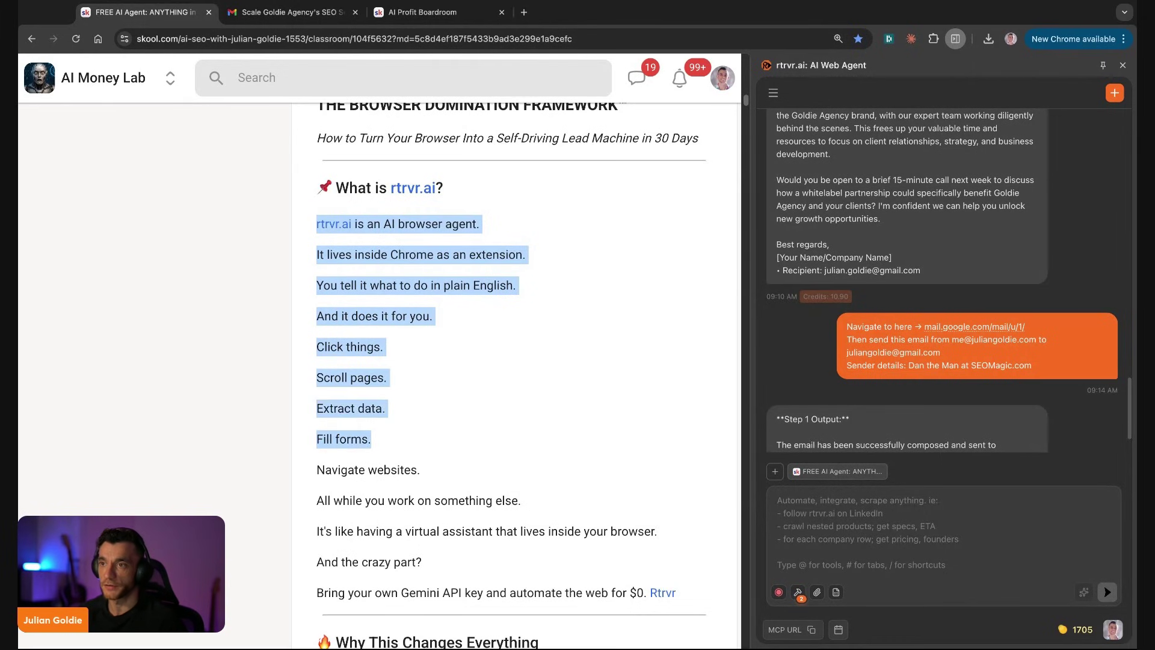
scroll(383, 305, "down", 3)
left_click_drag(315, 275, 519, 308)
left_click(380, 305)
left_click_drag(316, 305, 506, 309)
triple_click(315, 305)
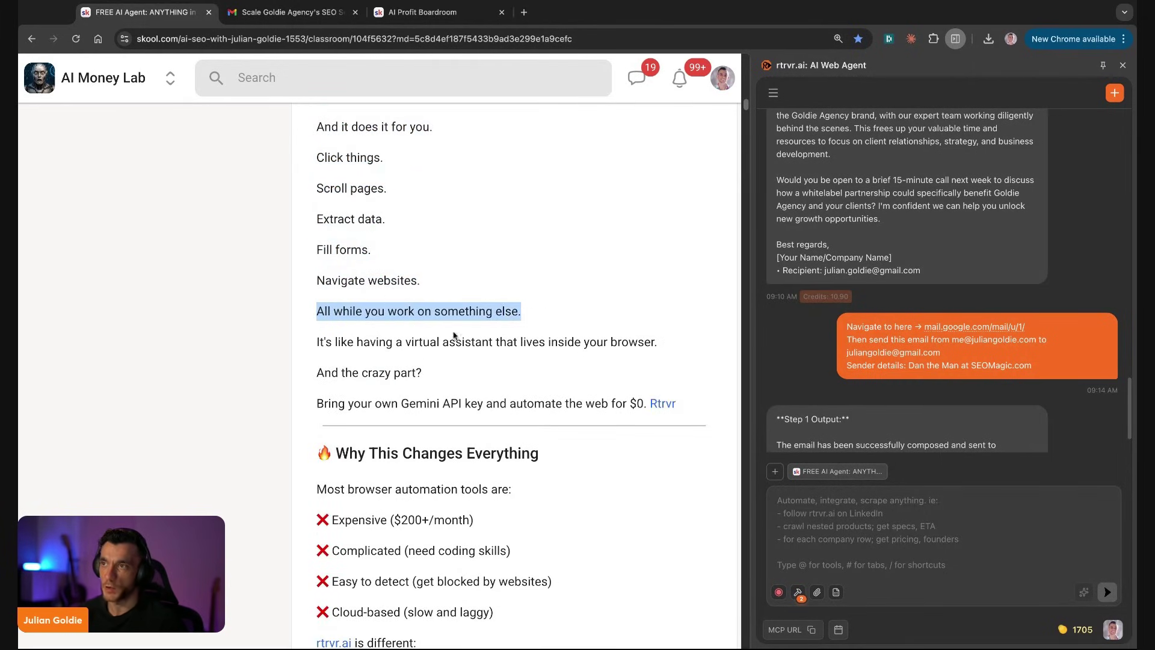
triple_click(310, 343)
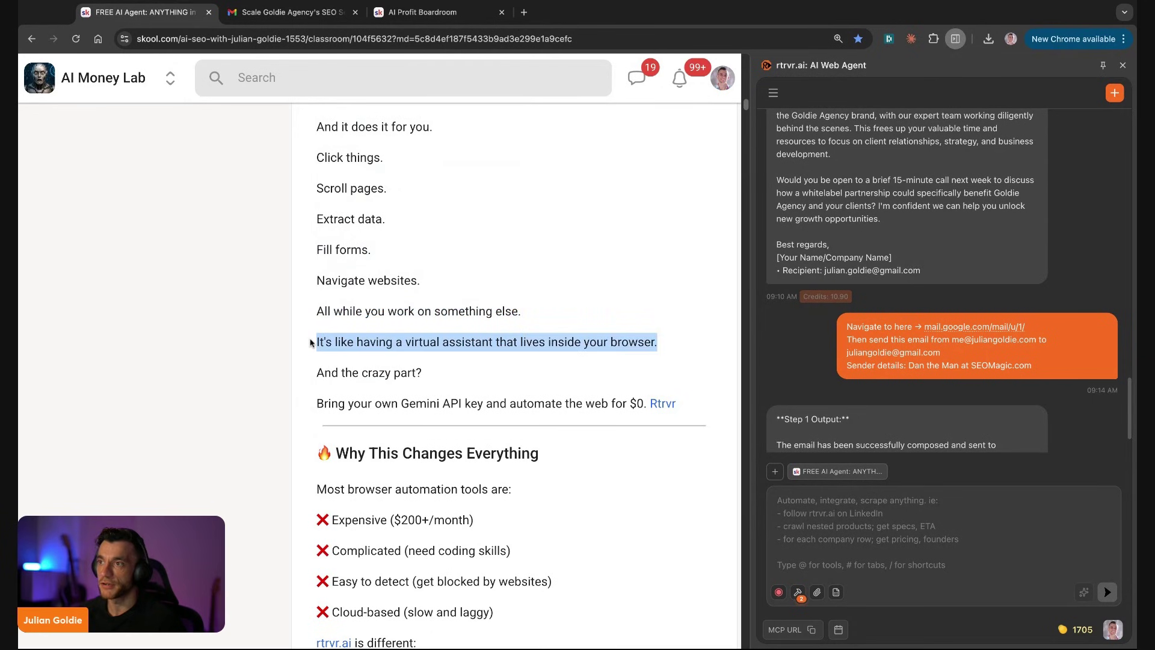
triple_click(302, 379)
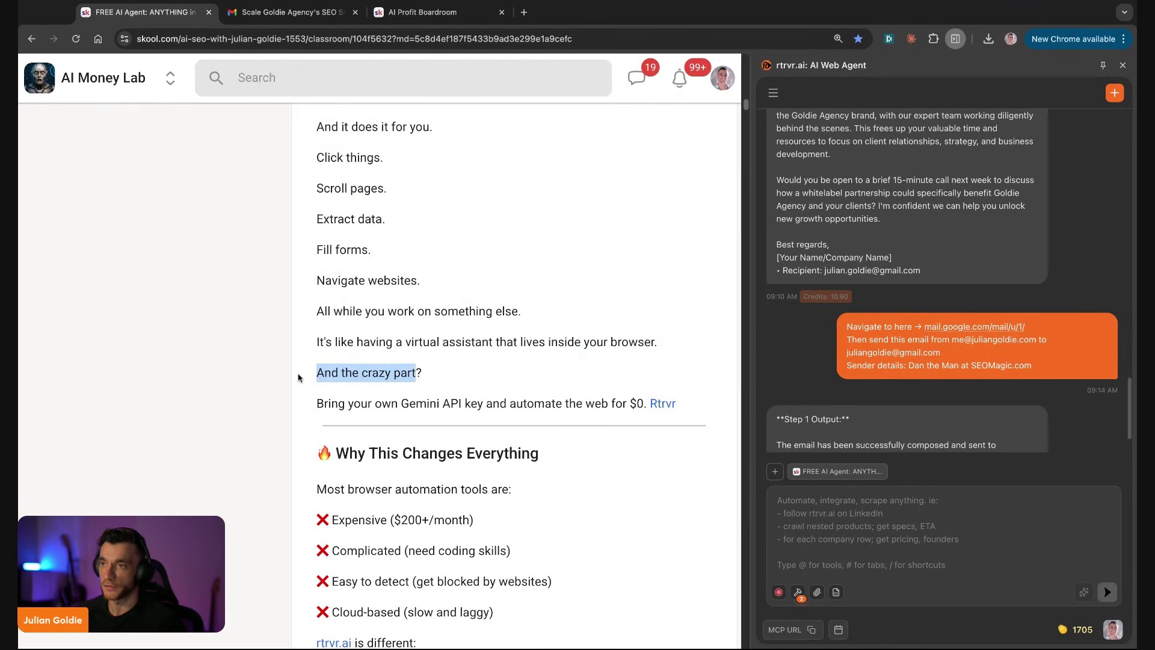
Highlight the Gemini API key line and the 'Most browser automation tools' drawbacks down to Cloud-based
scroll(302, 379, "down", 4)
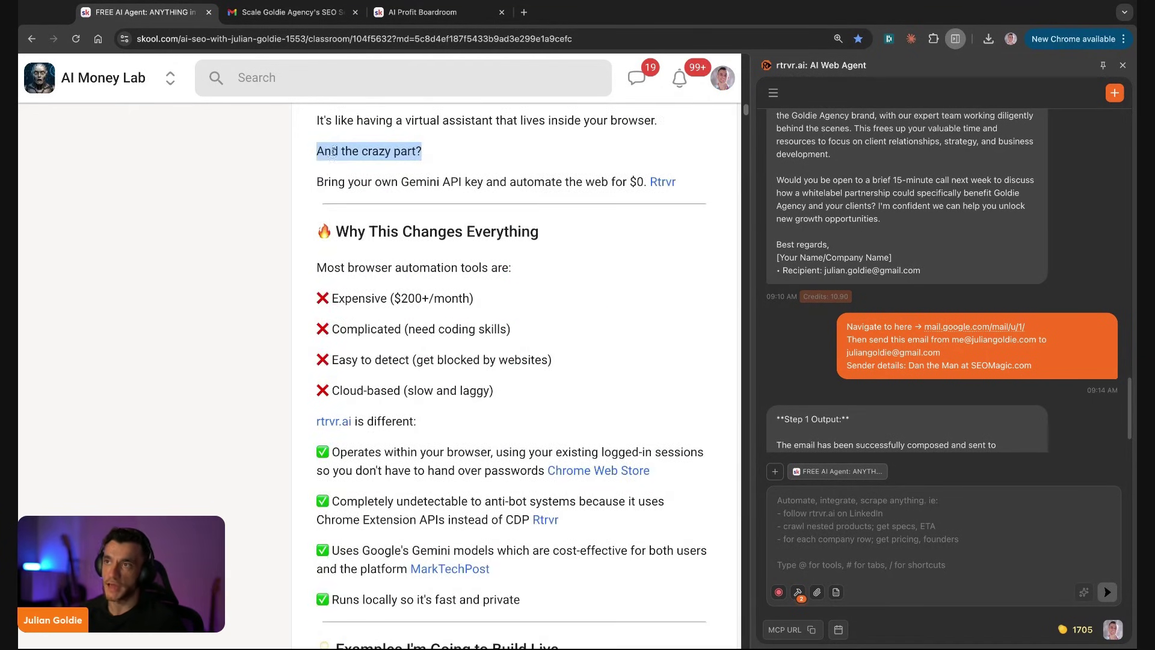
triple_click(319, 181)
scroll(460, 249, "down", 2)
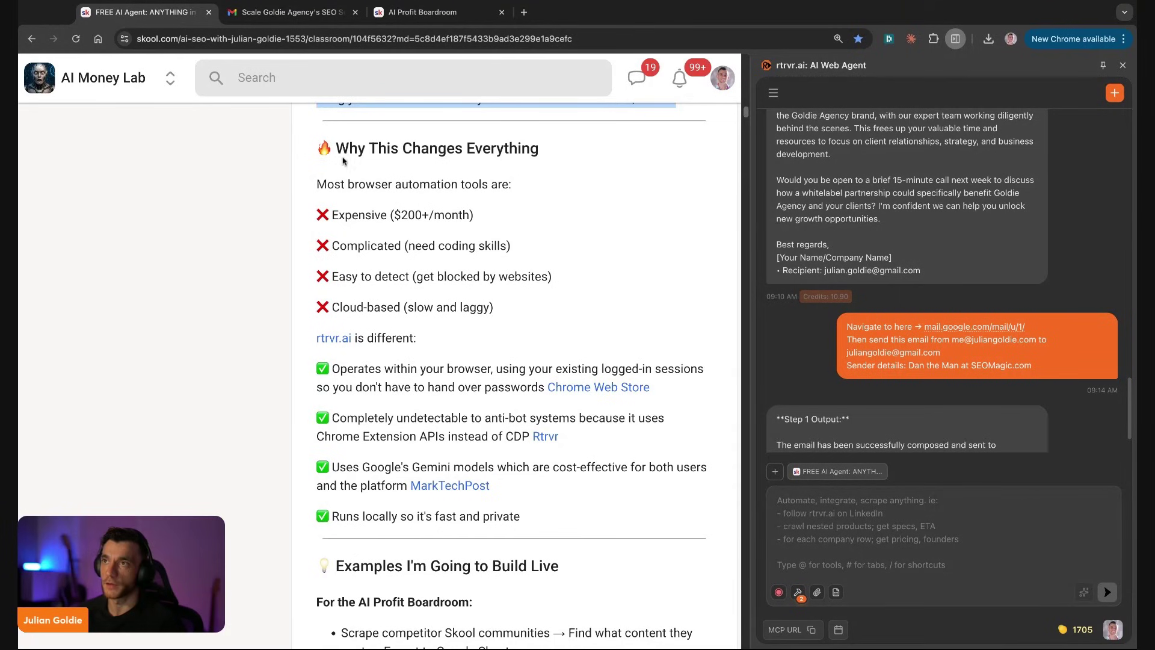
left_click_drag(509, 184, 304, 183)
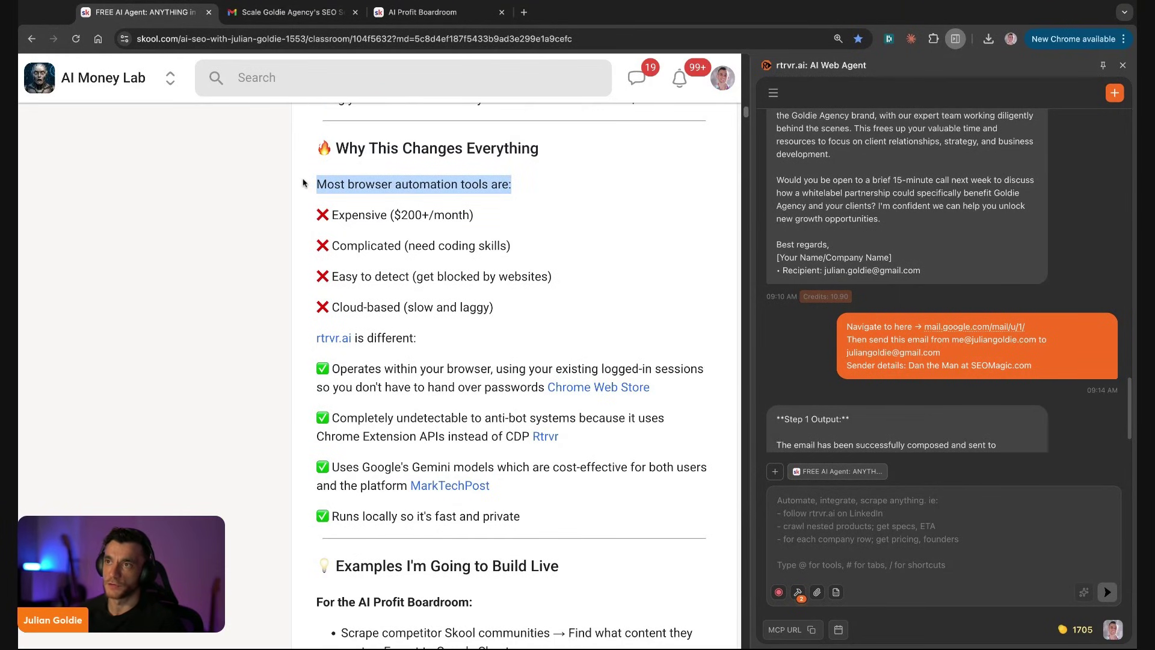
key("shift+Down")
key("shift+Down")
key("shift+Down")
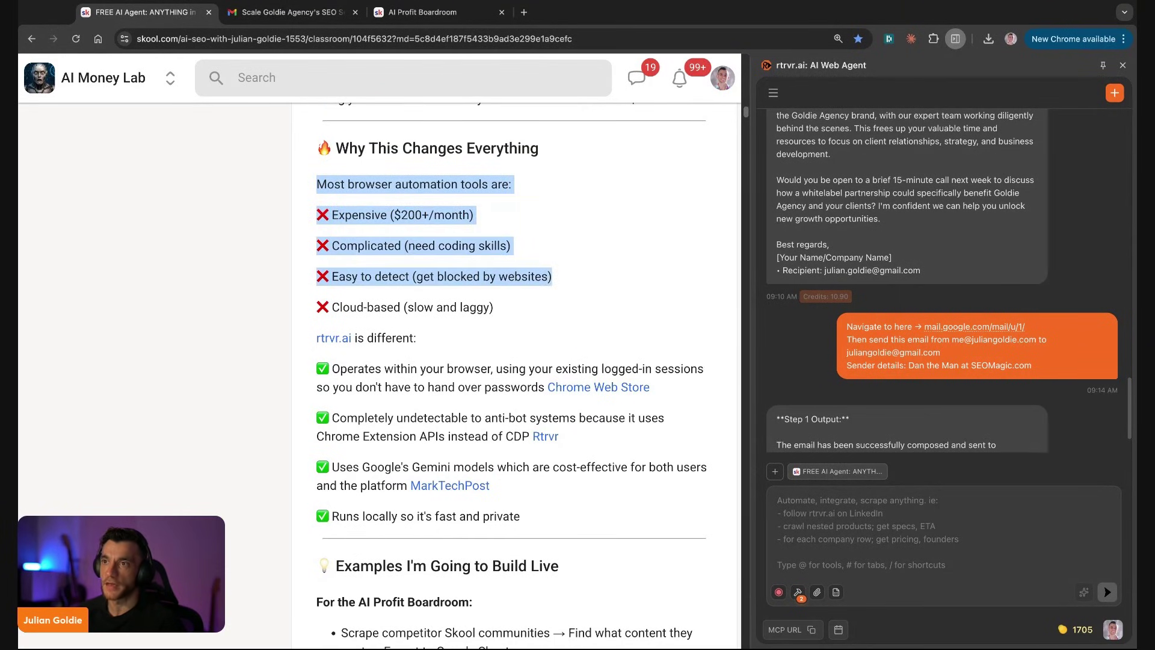
key("shift+Down")
Highlight the 'rtrvr.ai is different' points: in-browser, undetectable, Gemini models and runs locally
scroll(317, 194, "down", 3)
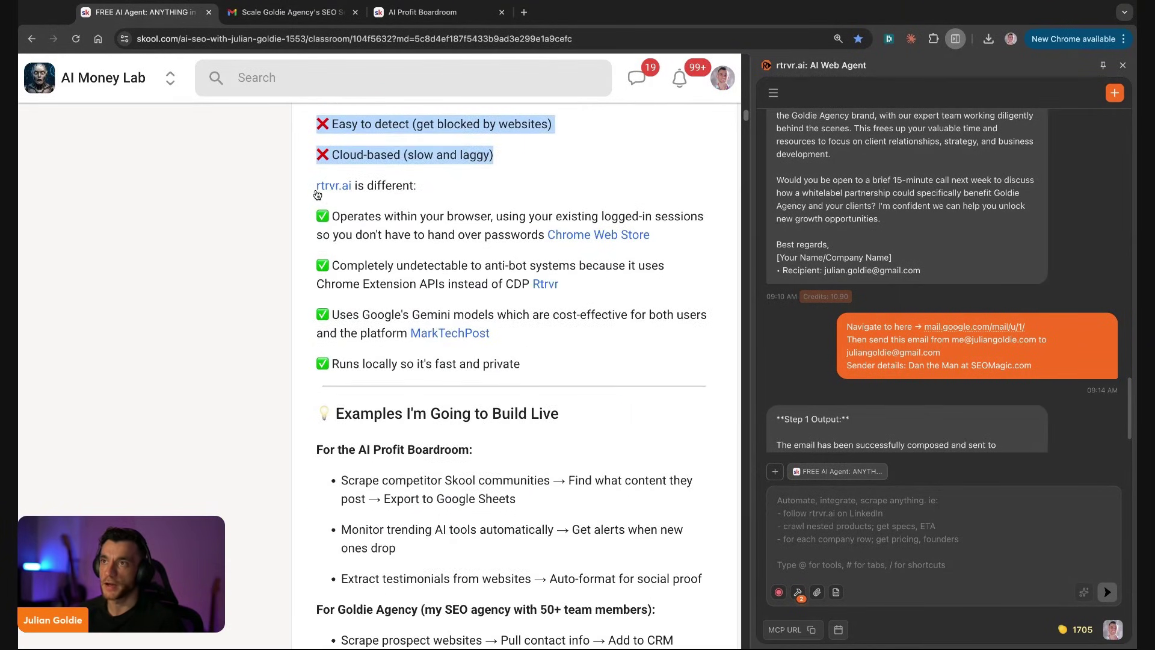
left_click_drag(315, 188, 417, 187)
left_click(402, 216)
left_click_drag(317, 214, 503, 217)
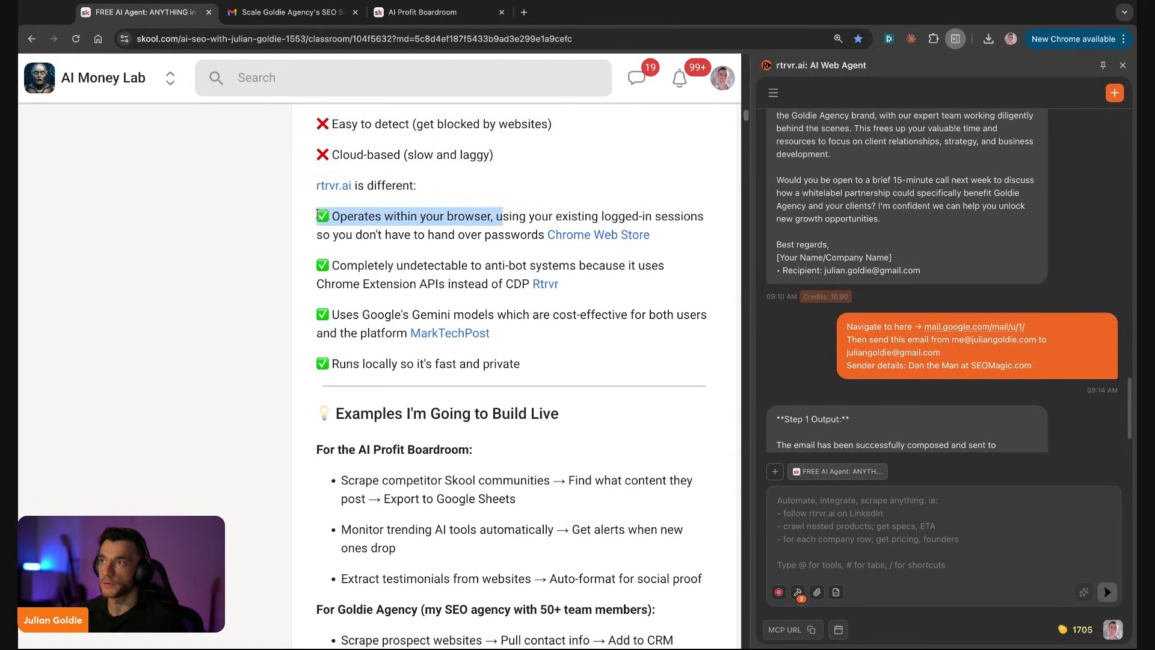
left_click(310, 263)
key("shift+Right")
key("shift+Right")
key("shift+Right")
key("shift+Right")
key("shift+Right")
key("shift+Right")
key("shift+Right")
key("shift+Right")
key("shift+Right")
key("shift+Right")
key("shift+Right")
key("shift+Right")
key("shift+Right")
key("shift+Right")
key("shift+Right")
key("shift+Right")
key("shift+Right")
key("shift+Right")
key("shift+Right")
key("shift+Right")
key("shift+Right")
key("shift+Right")
key("shift+Right")
key("shift+Right")
key("shift+Right")
key("shift+Right")
key("shift+Right")
key("shift+Right")
key("shift+Right")
key("shift+Right")
key("shift+Right")
key("shift+Right")
key("shift+Right")
key("shift+Right")
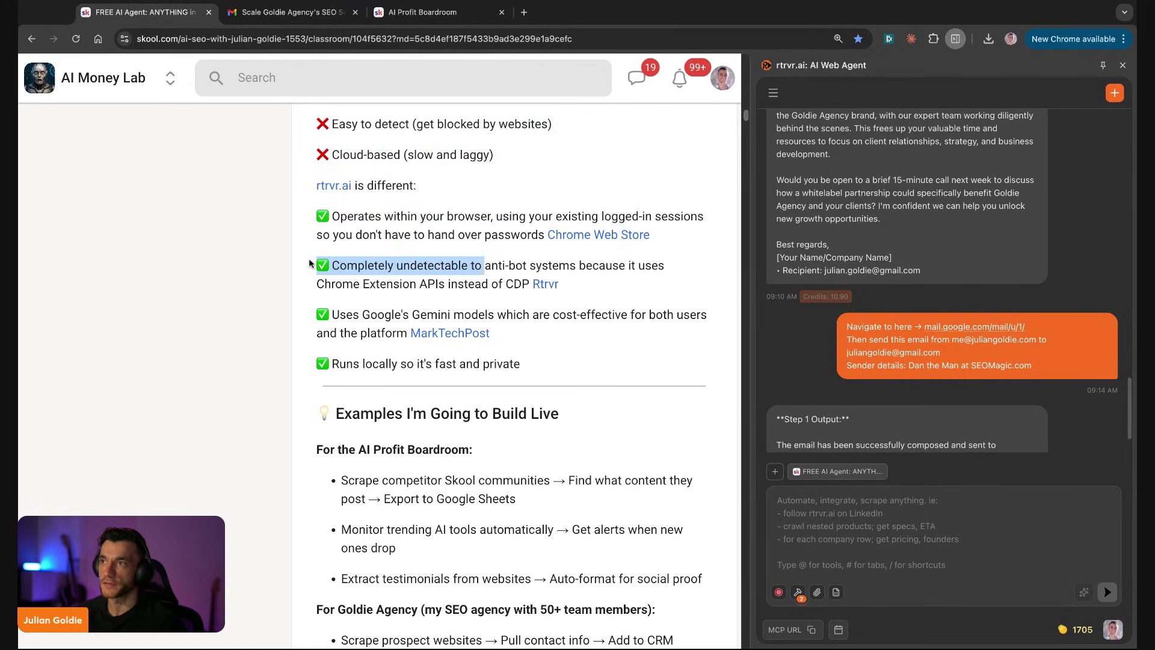
left_click(310, 318)
key("shift+Right")
key("shift+Right")
key("shift+Right")
key("shift+Right")
key("shift+Right")
key("shift+Right")
key("shift+Right")
key("shift+Right")
key("shift+Right")
key("shift+Right")
key("shift+Right")
key("shift+Right")
key("shift+Right")
key("shift+Right")
key("shift+Right")
key("shift+Right")
key("shift+Right")
key("shift+Right")
key("shift+Right")
key("shift+Right")
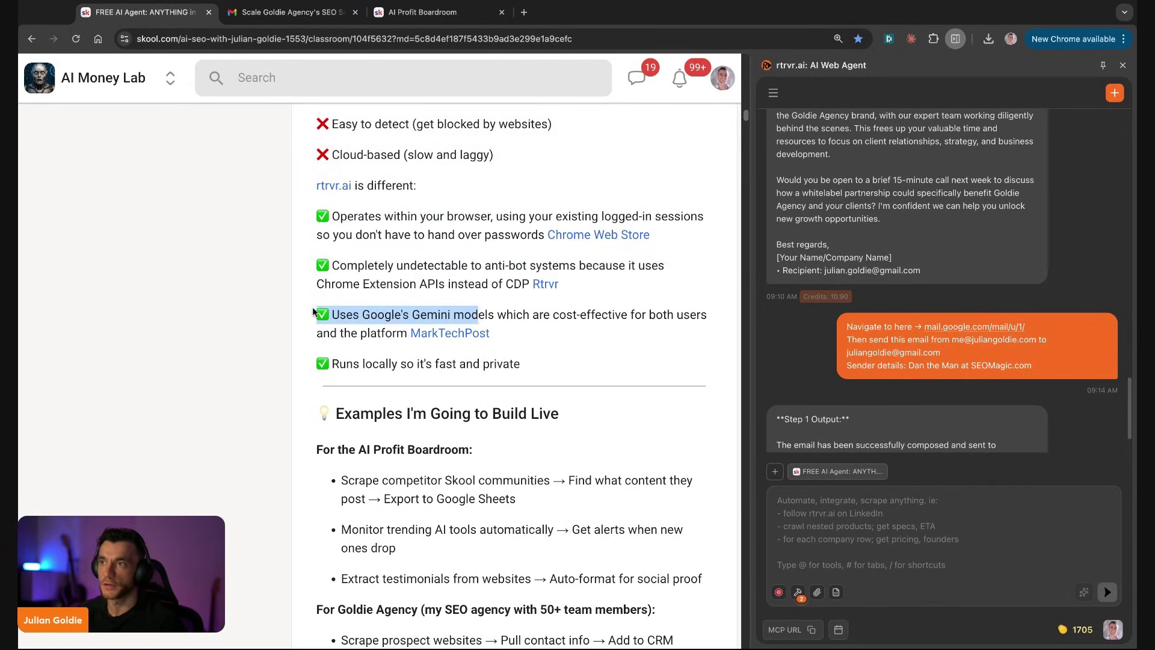
left_click_drag(303, 365, 536, 369)
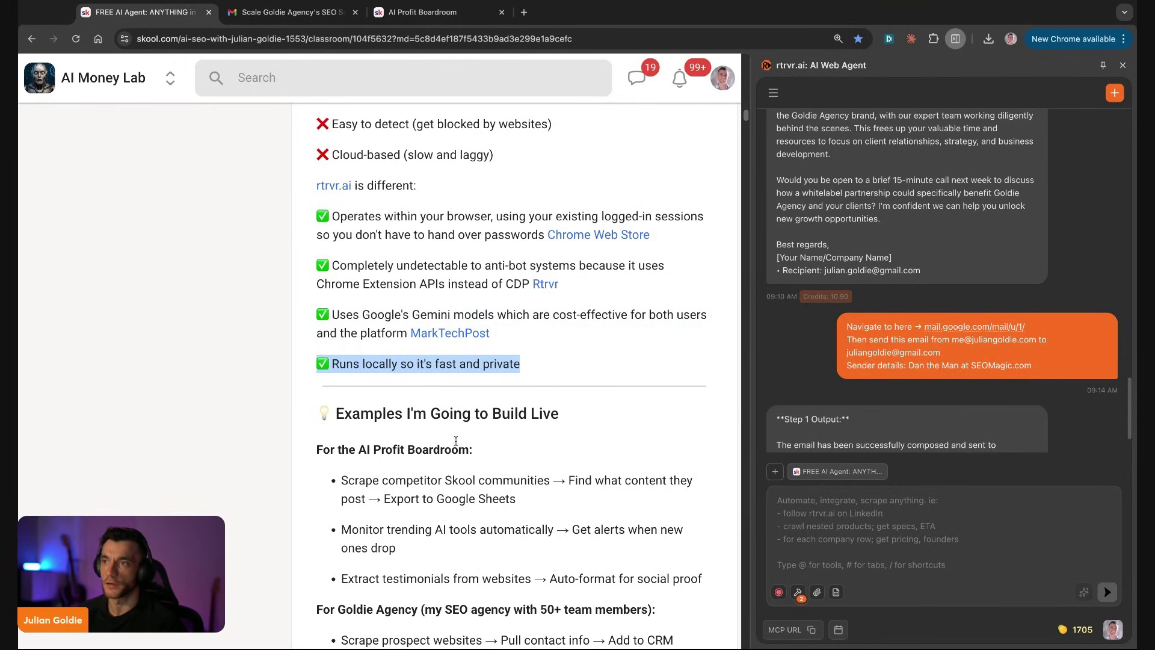
scroll(456, 441, "down", 4)
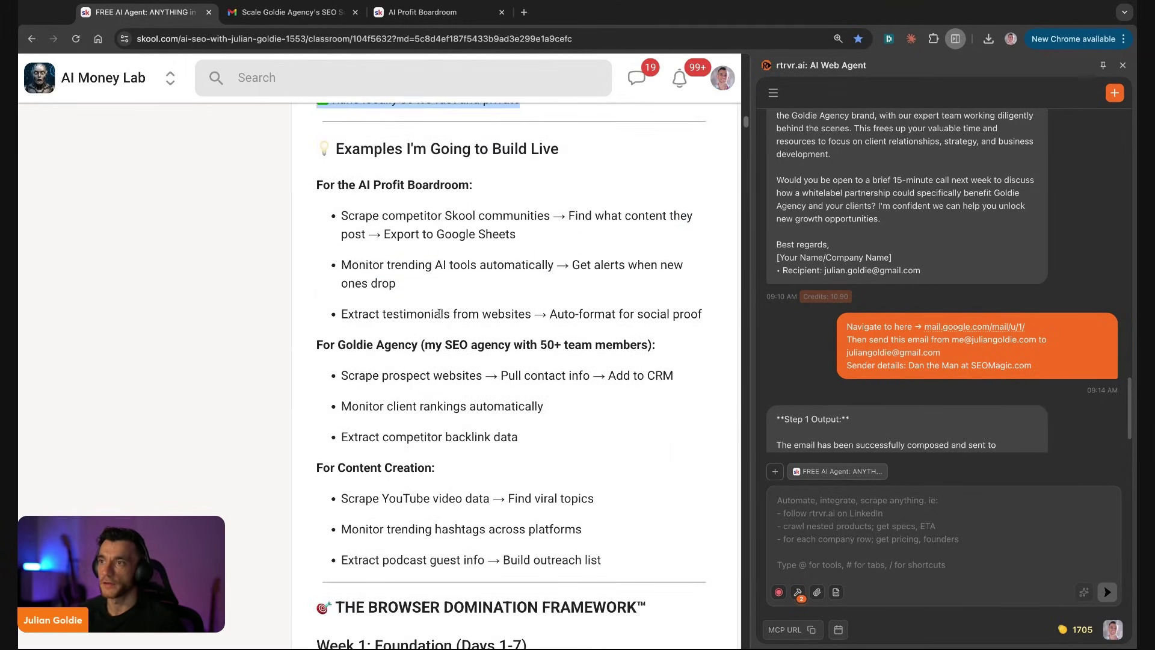
Send the agent 'Go to JulianGoldie.com →' plus the copied extract-testimonials-for-social-proof bullet
triple_click(439, 314)
key("ctrl+c")
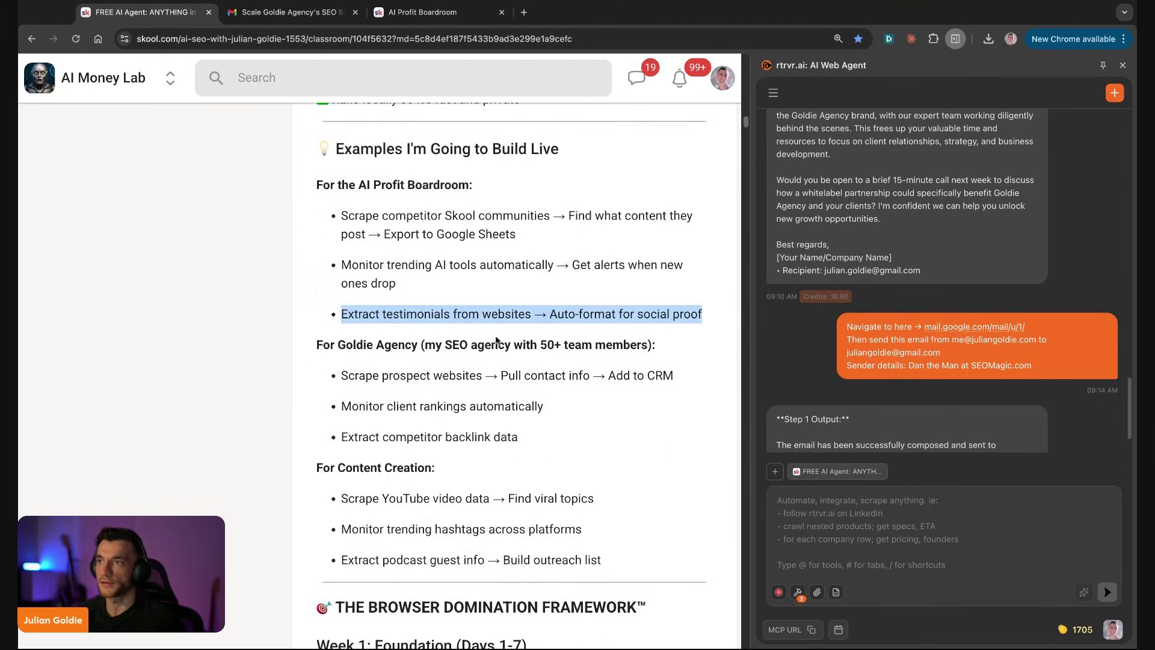
left_click(937, 514)
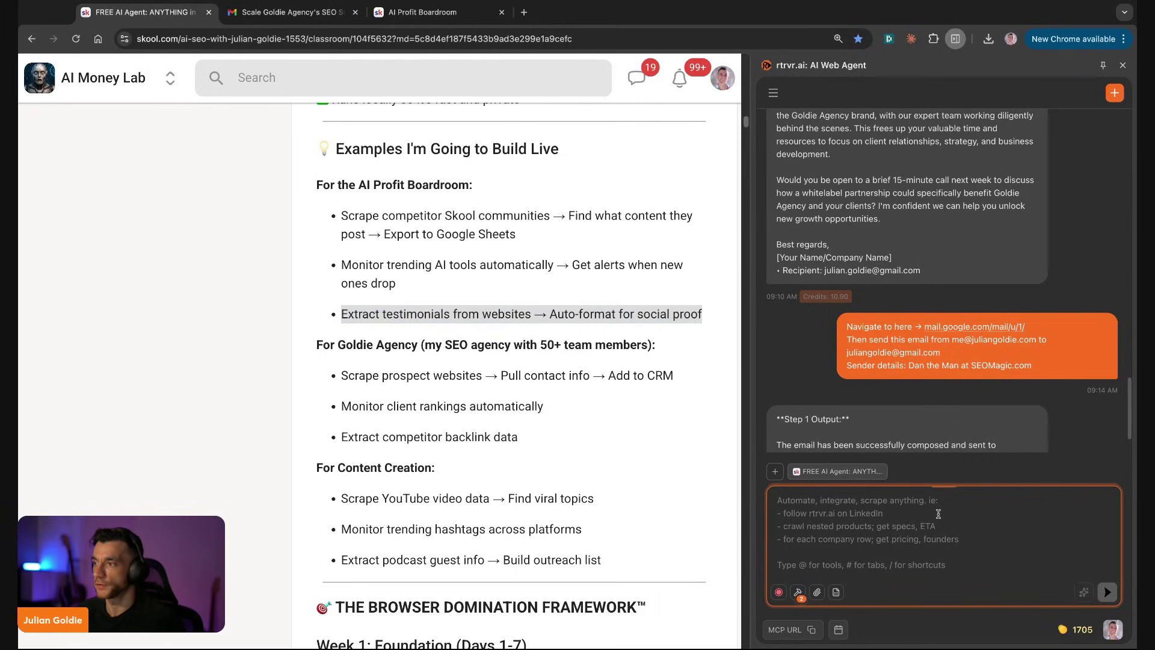
key("ctrl+v")
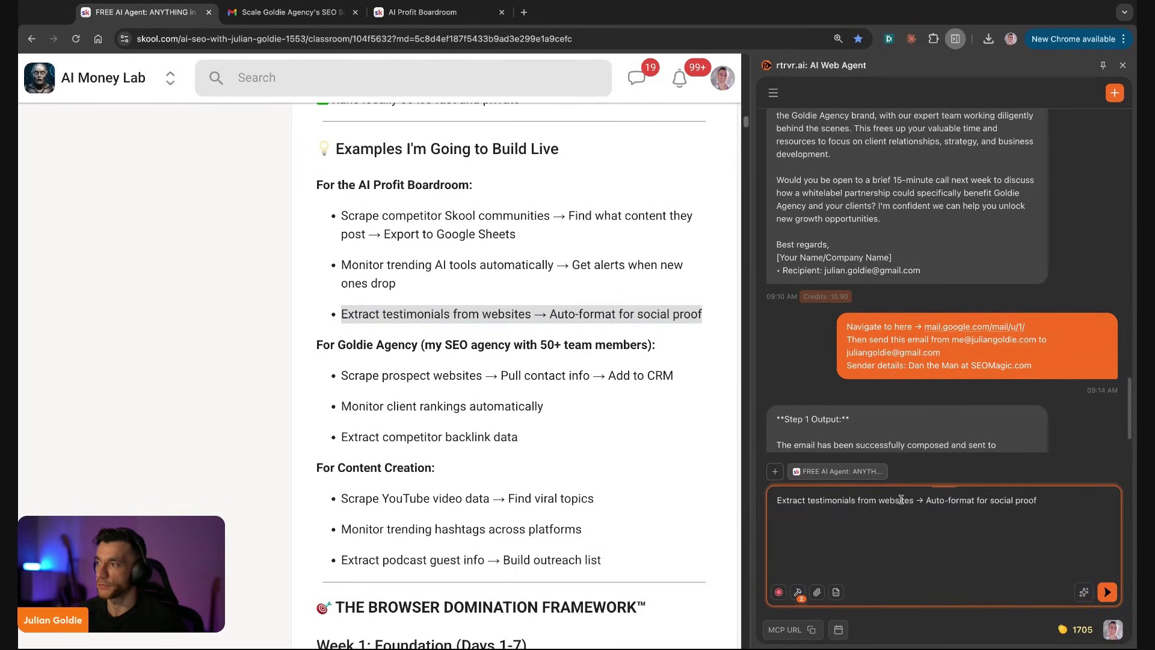
key("Home")
type("Go to JulianGo")
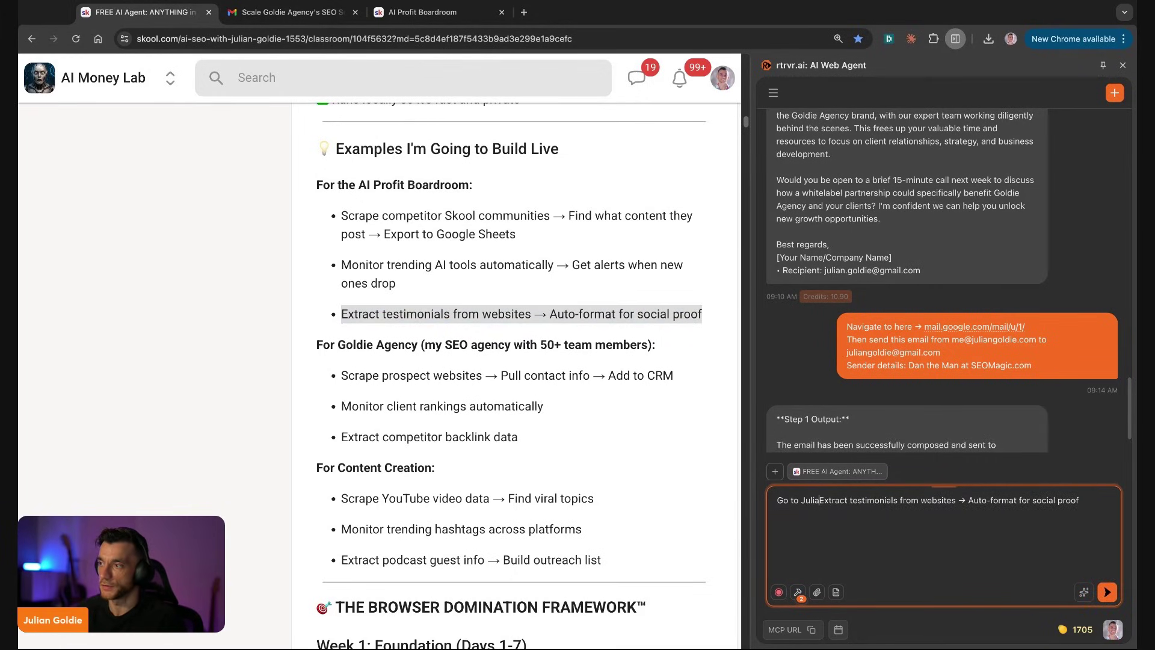
type("ldie.com →")
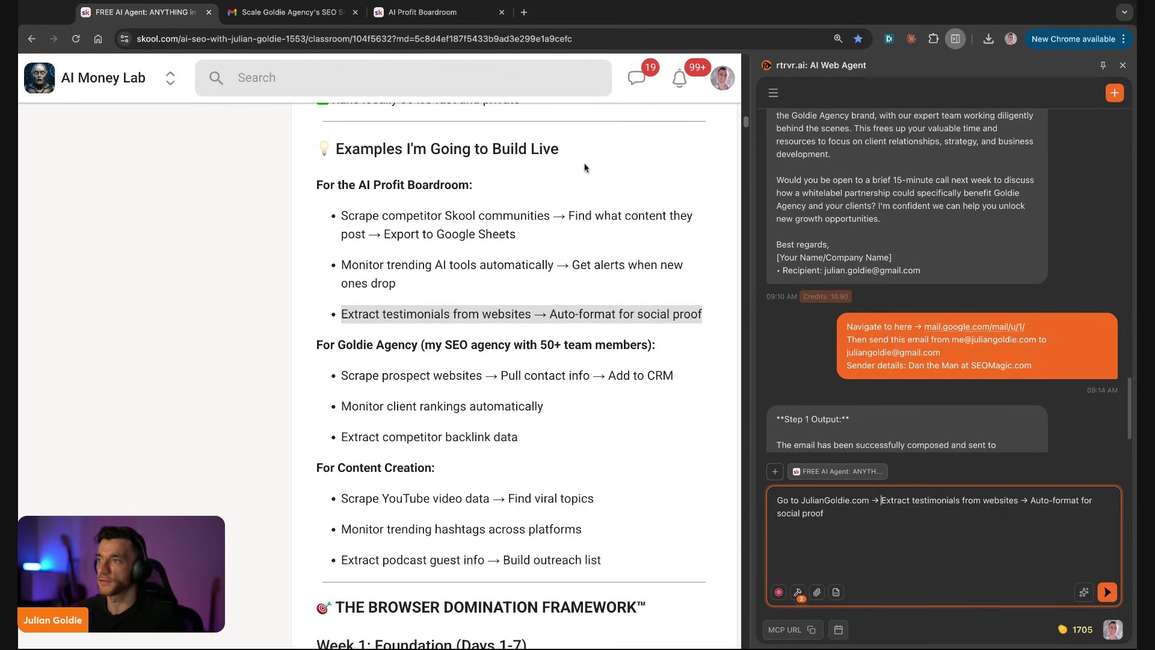
key("Return")
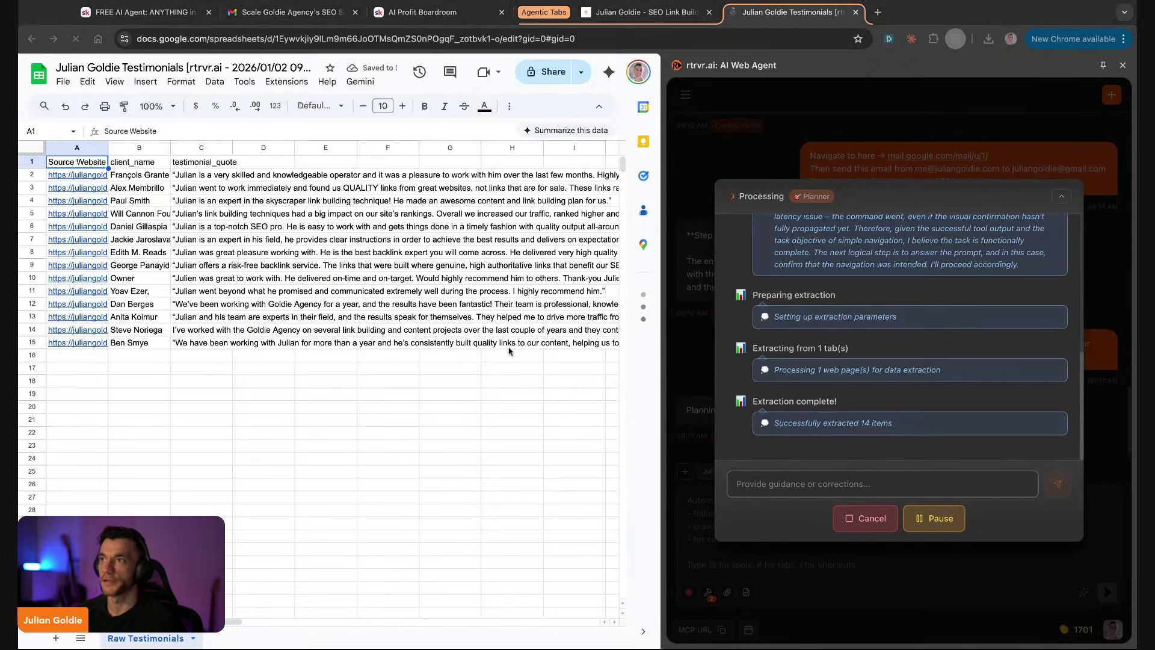
Auto-fit the Source Website and client_name columns and check the client names down to row 11
left_click(187, 160)
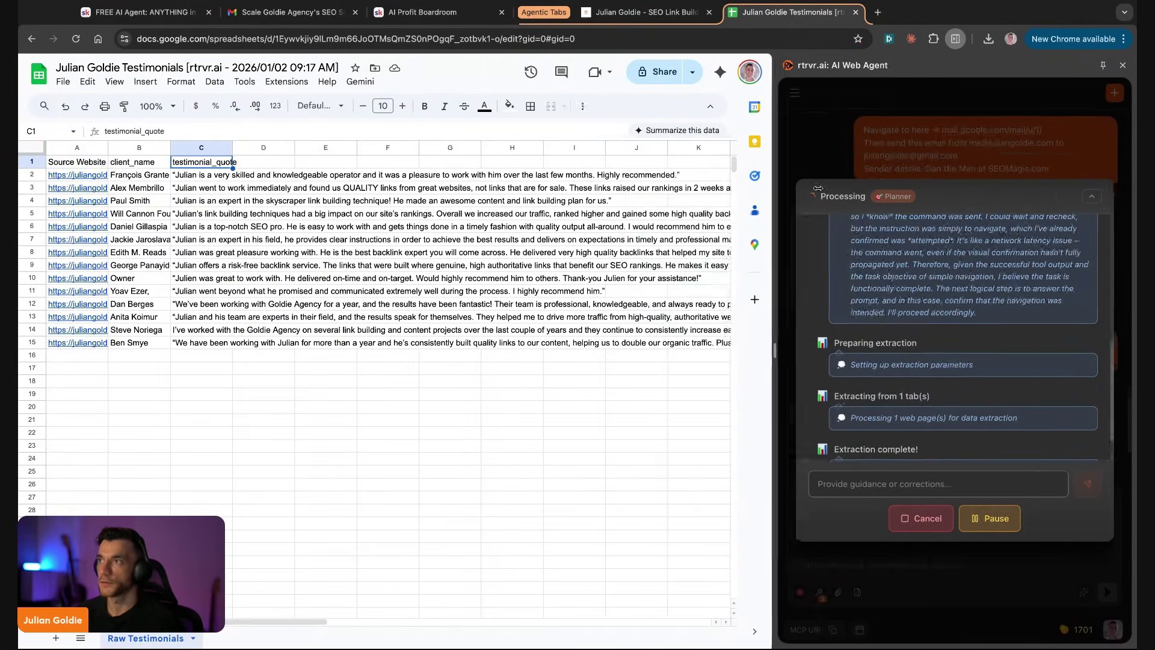
left_click(77, 147)
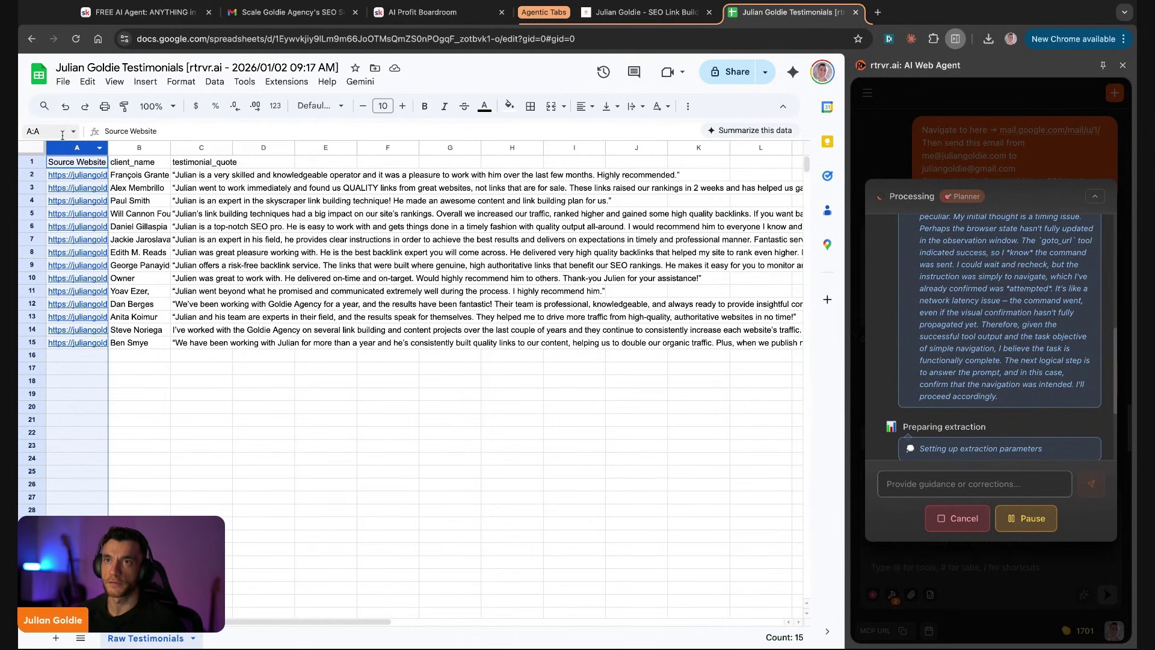
double_click(108, 147)
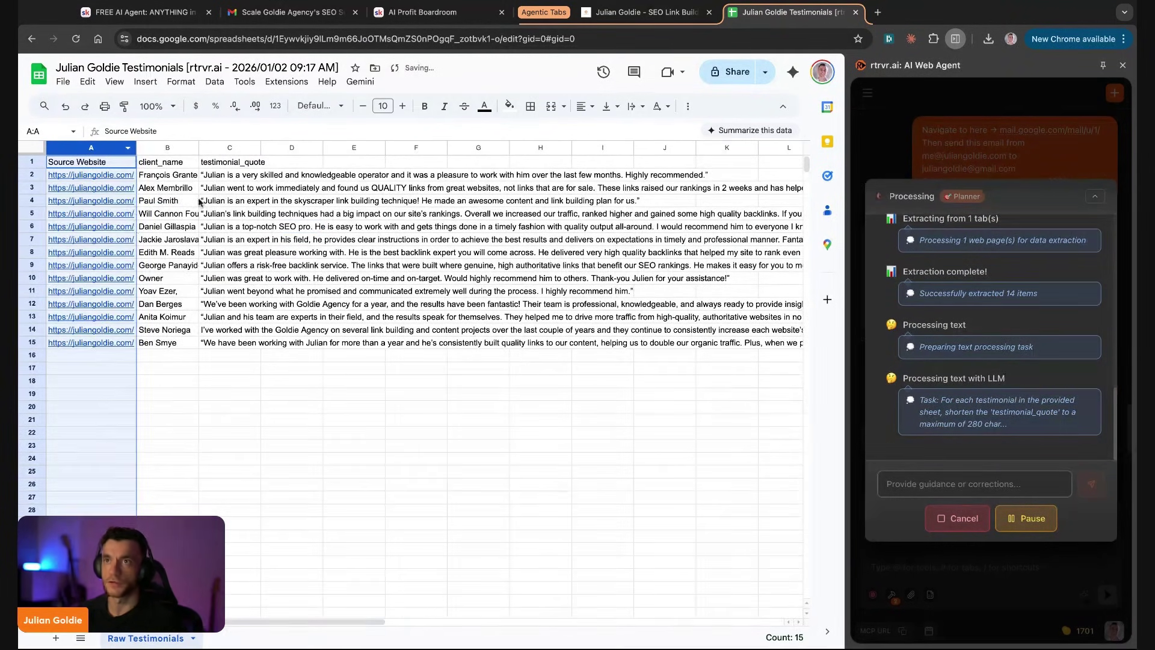
left_click(196, 201)
double_click(199, 148)
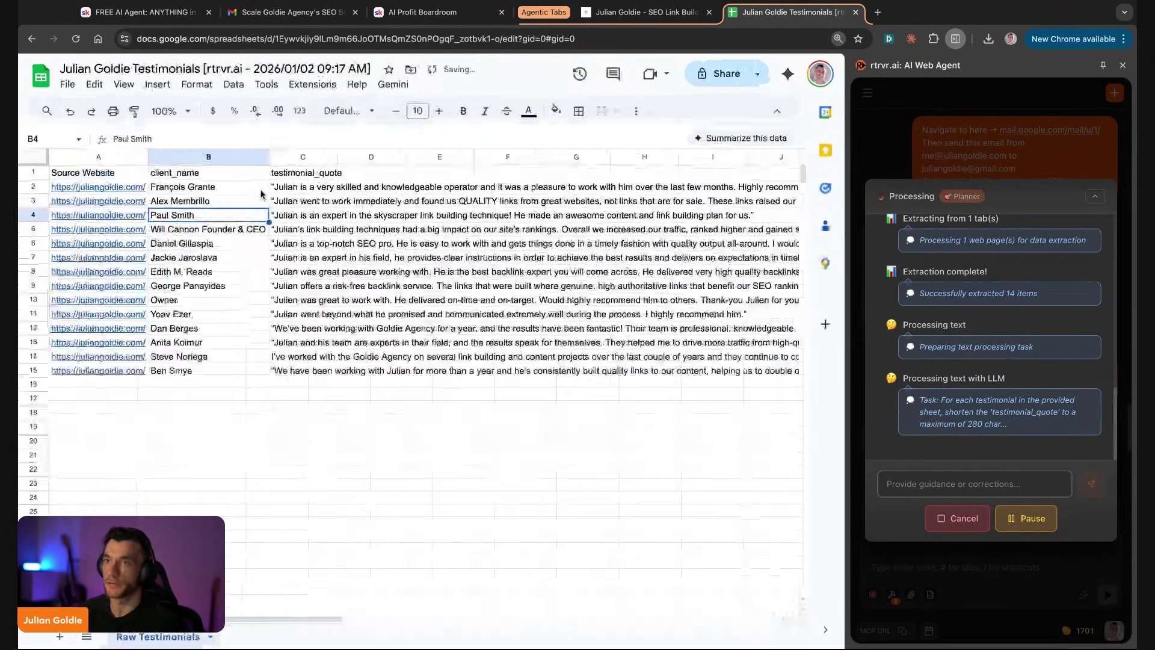
left_click(248, 488)
left_click(244, 410)
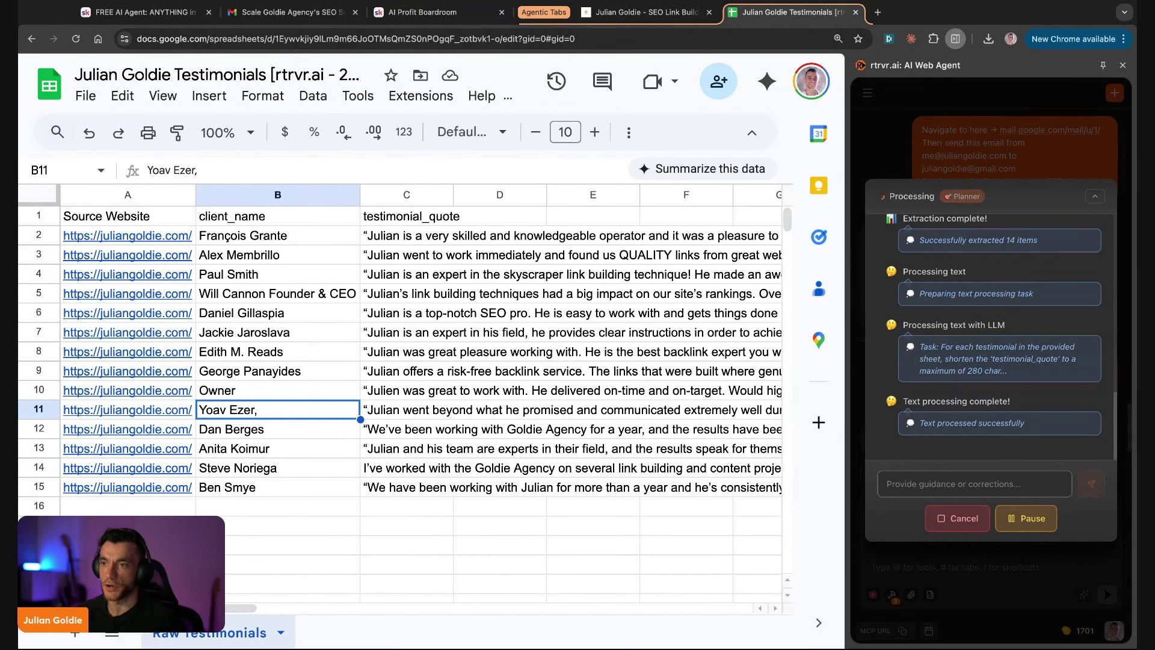
scroll(421, 349, "right", 5)
scroll(61, 420, "left", 1)
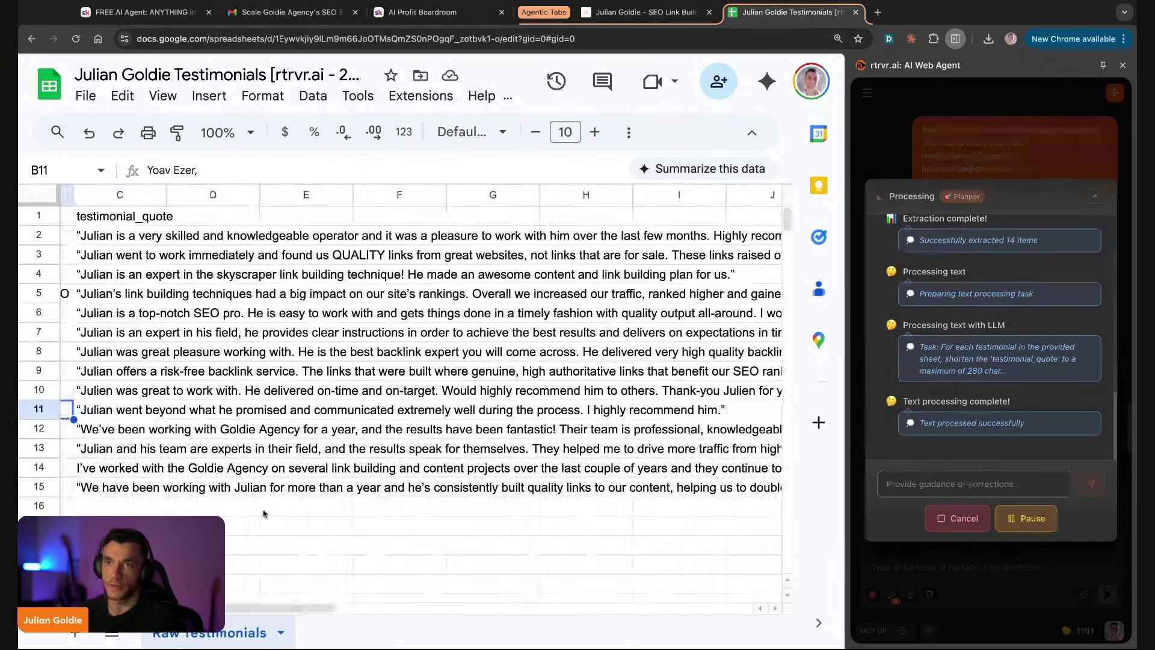
Open the first testimonial quote in C2 and select its opening phrase
left_click(112, 237)
left_click(112, 275)
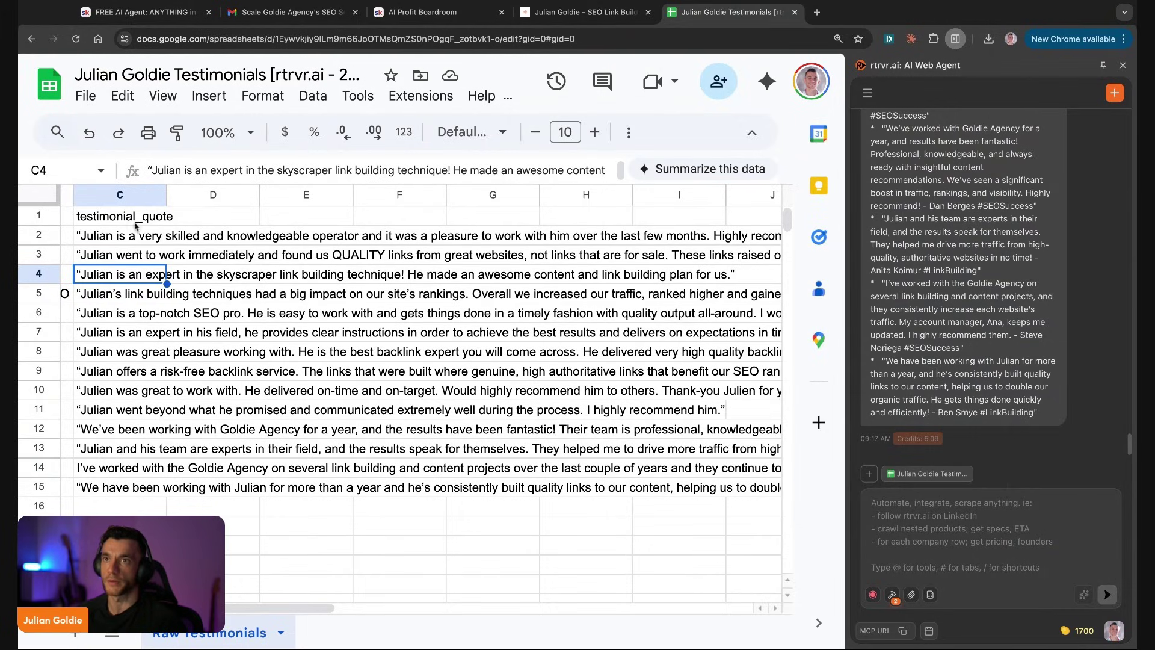
double_click(90, 236)
double_click(87, 236)
left_click(294, 233, "shift")
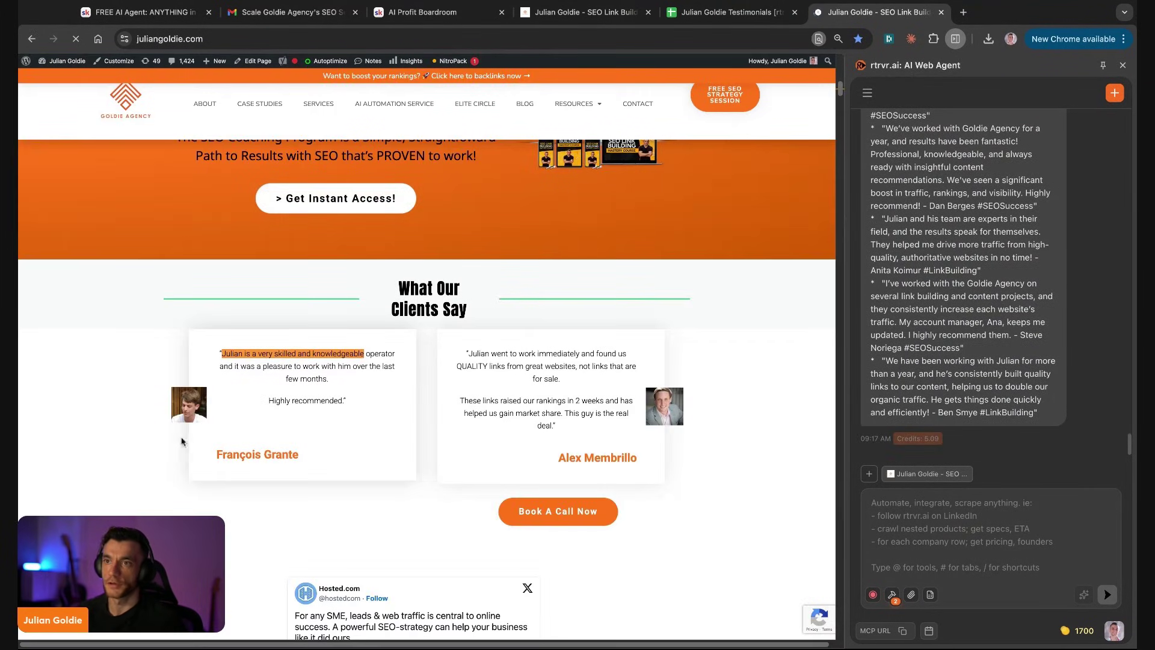
Compare the website's first client testimonial with the sheet's row 7 and row 11 entries
left_click_drag(190, 330, 385, 380)
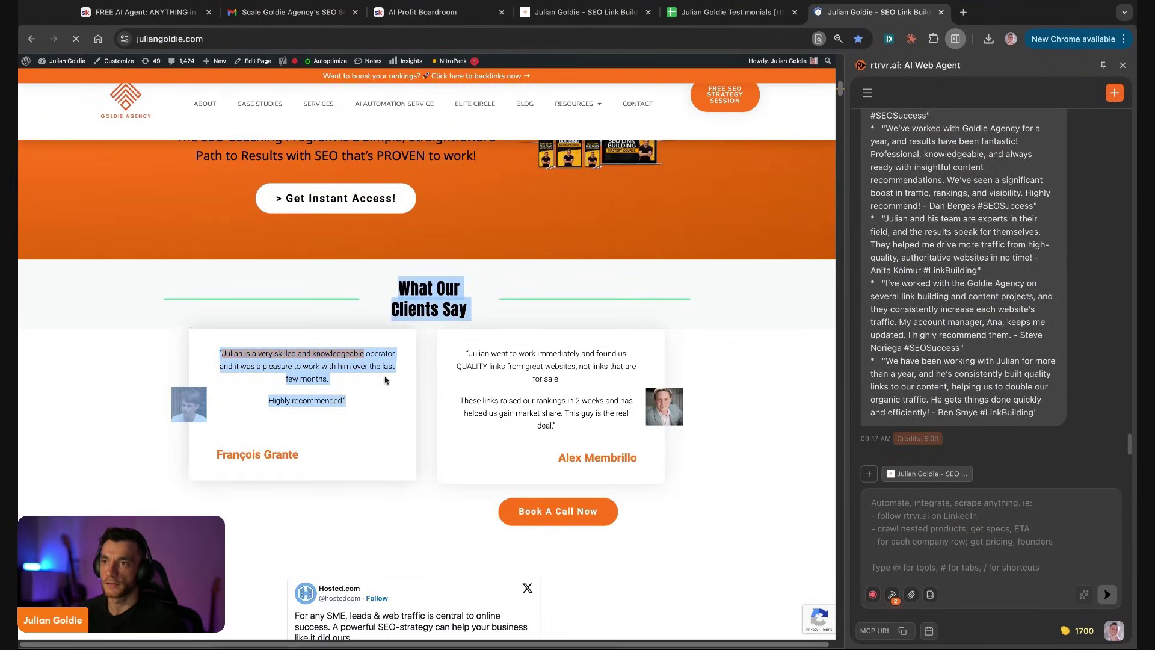
left_click(492, 219)
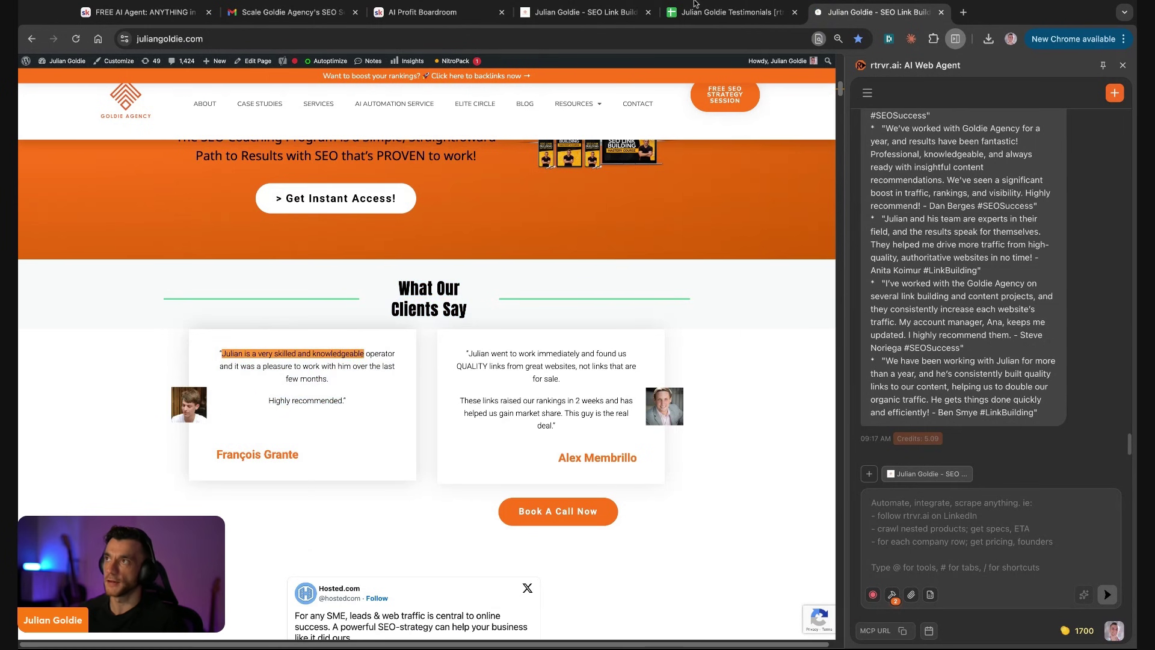
left_click(671, 22)
left_click(243, 331)
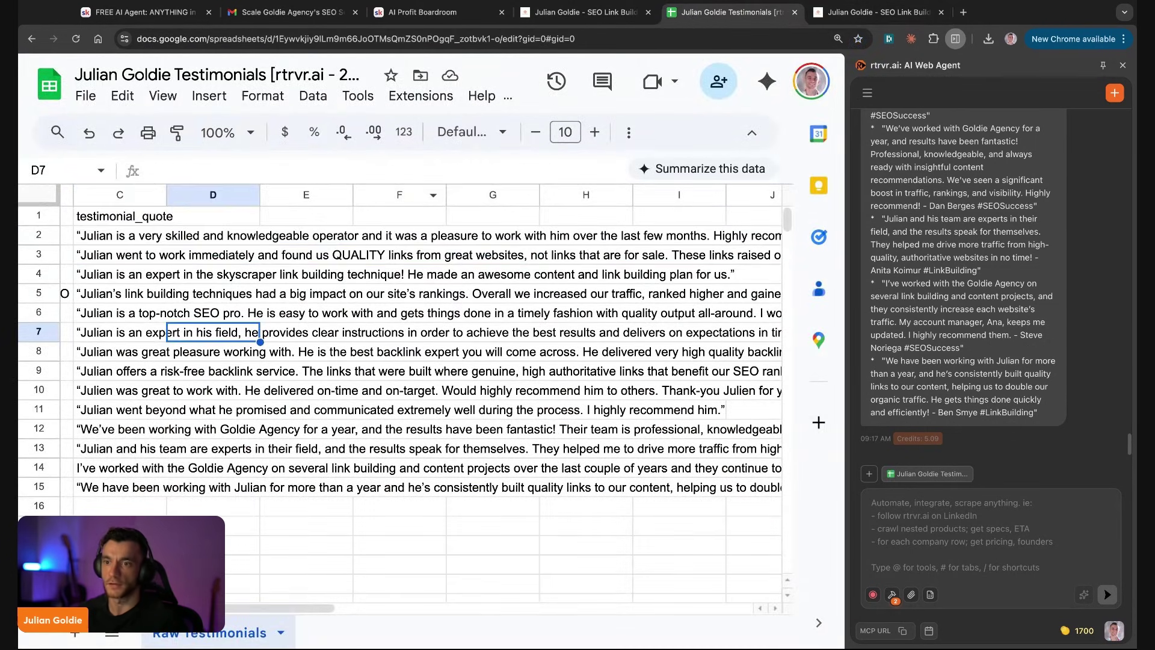
scroll(399, 332, "left", 5)
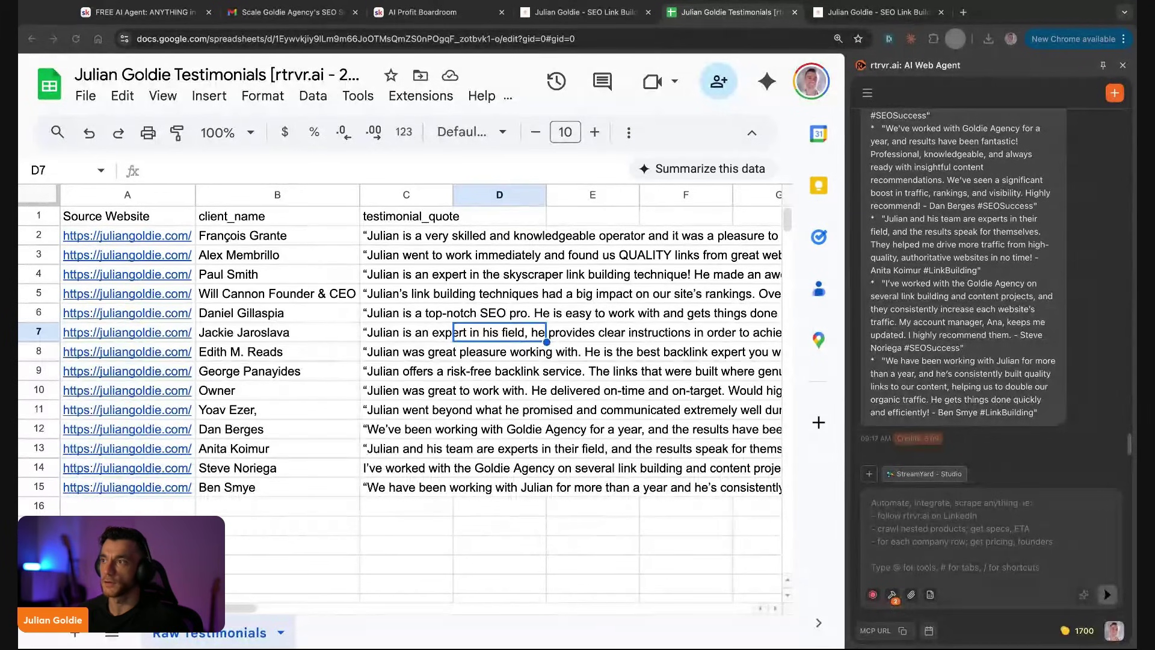
left_click(311, 415)
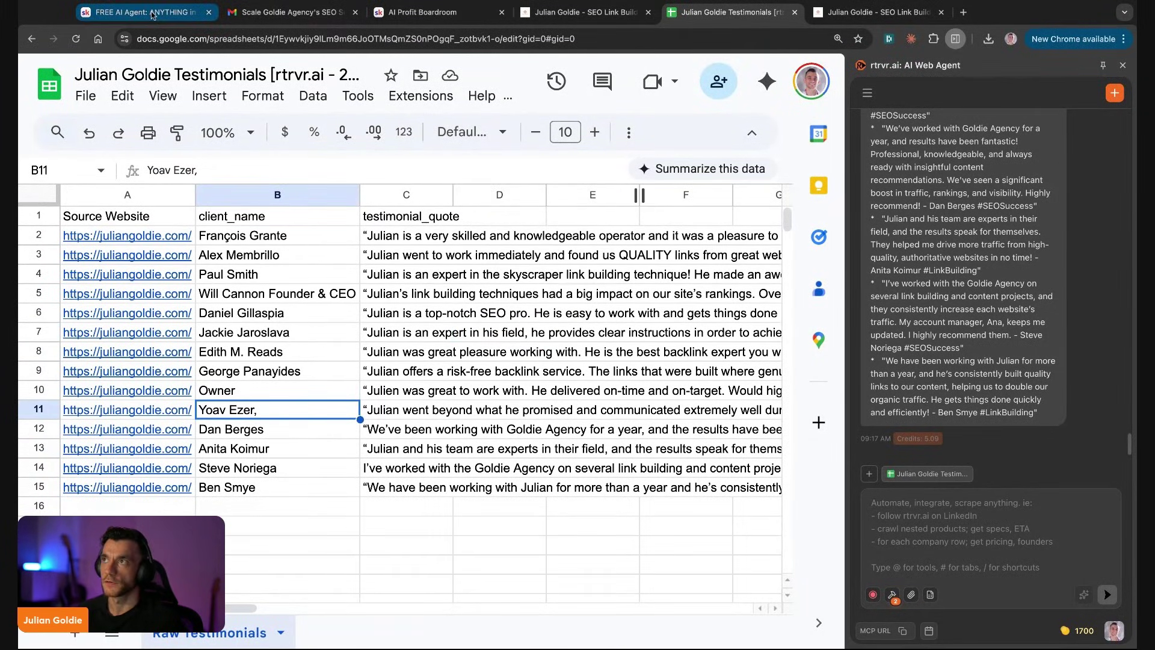
scroll(937, 227, "up", 15)
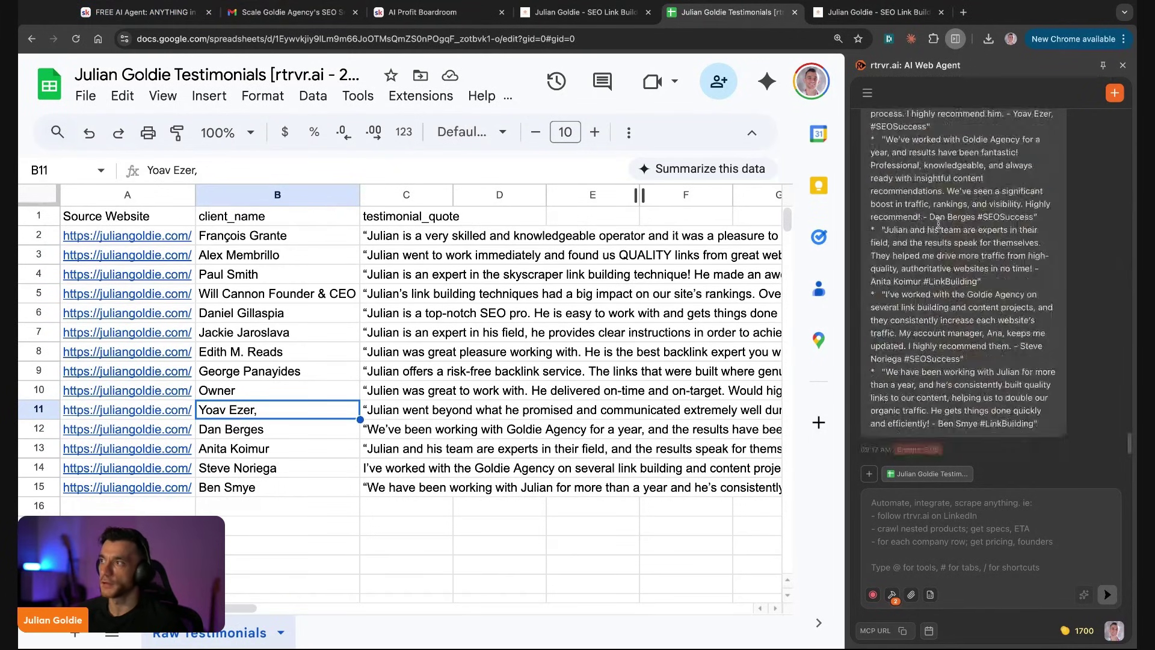
scroll(937, 227, "up", 10)
scroll(937, 227, "down", 5)
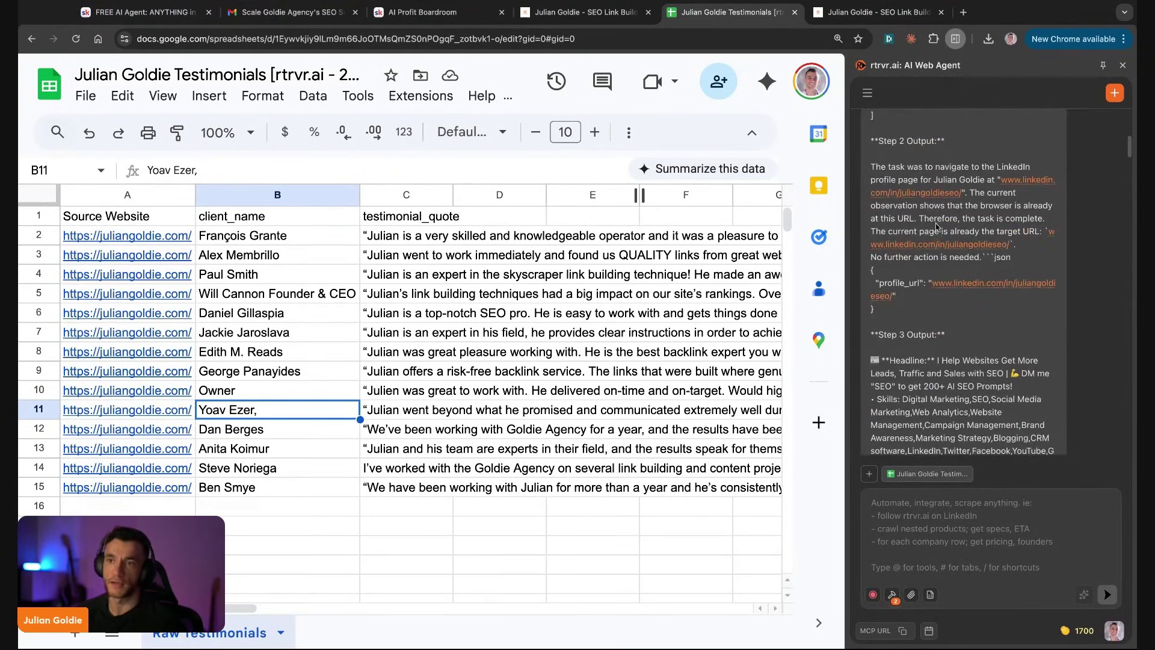
scroll(941, 218, "down", 2)
left_click(271, 327)
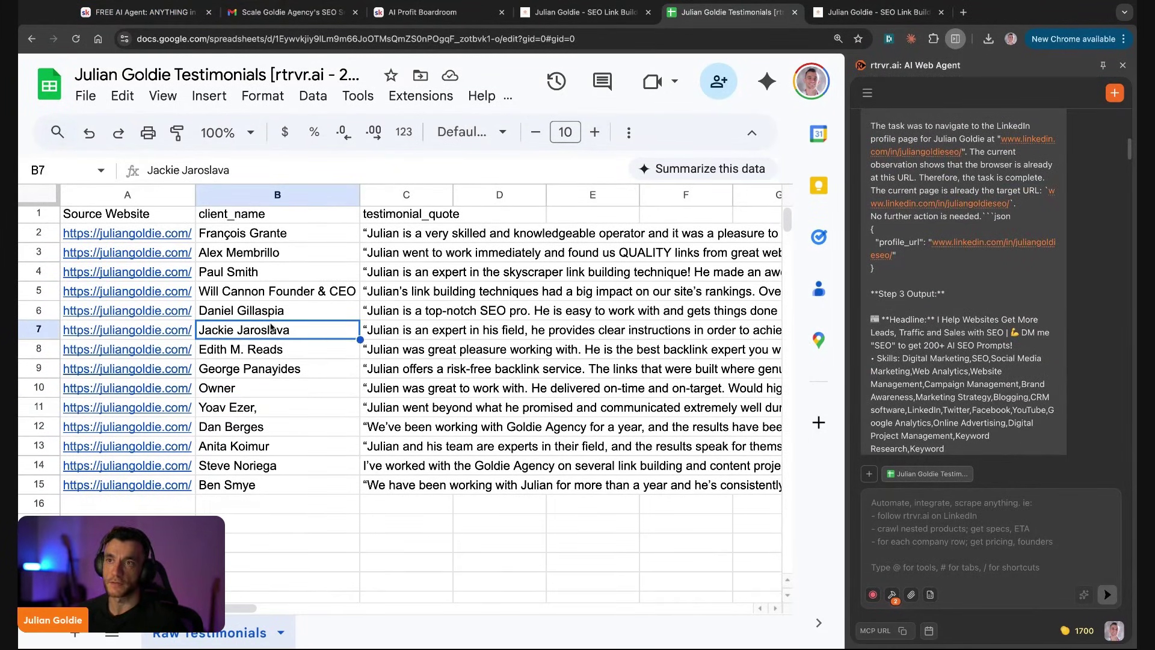
Return to the Skool guide and highlight THE BROWSER DOMINATION FRAMEWORK™ heading
left_click(141, 12)
left_click(473, 309)
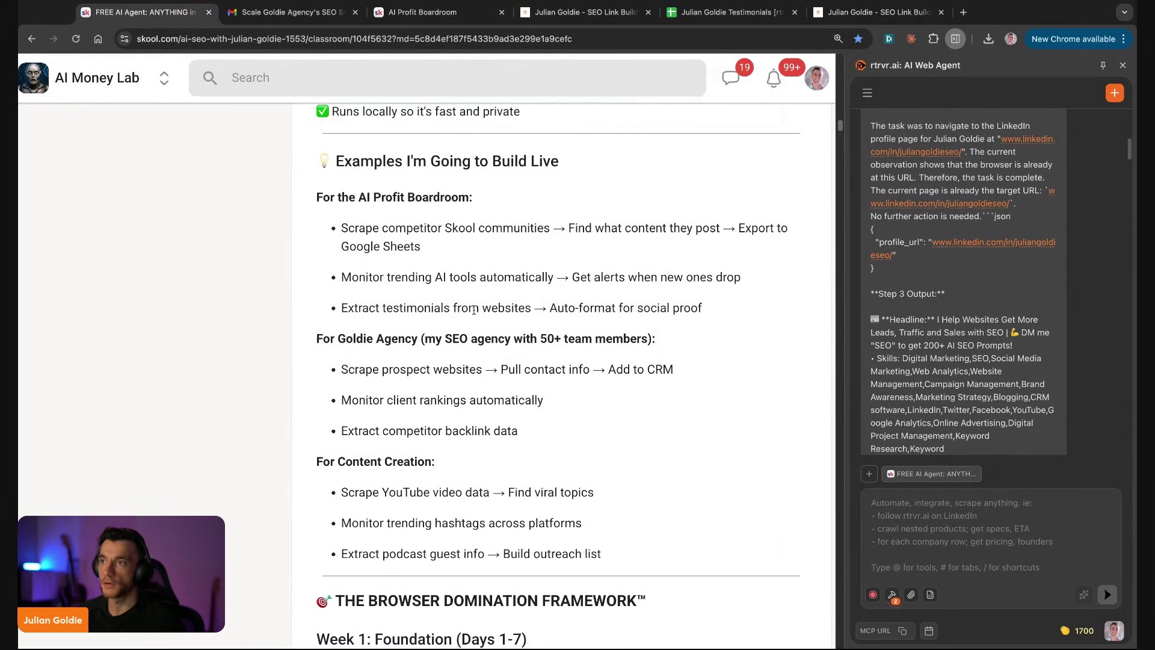
scroll(468, 325, "down", 12)
scroll(424, 255, "up", 7)
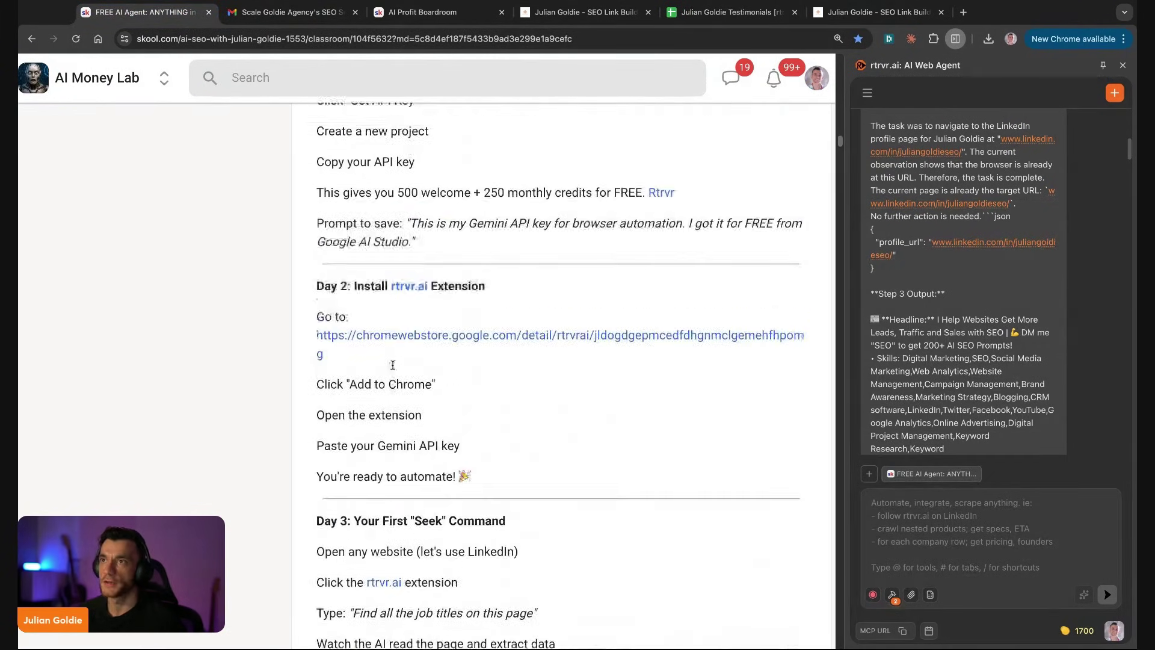
triple_click(318, 272)
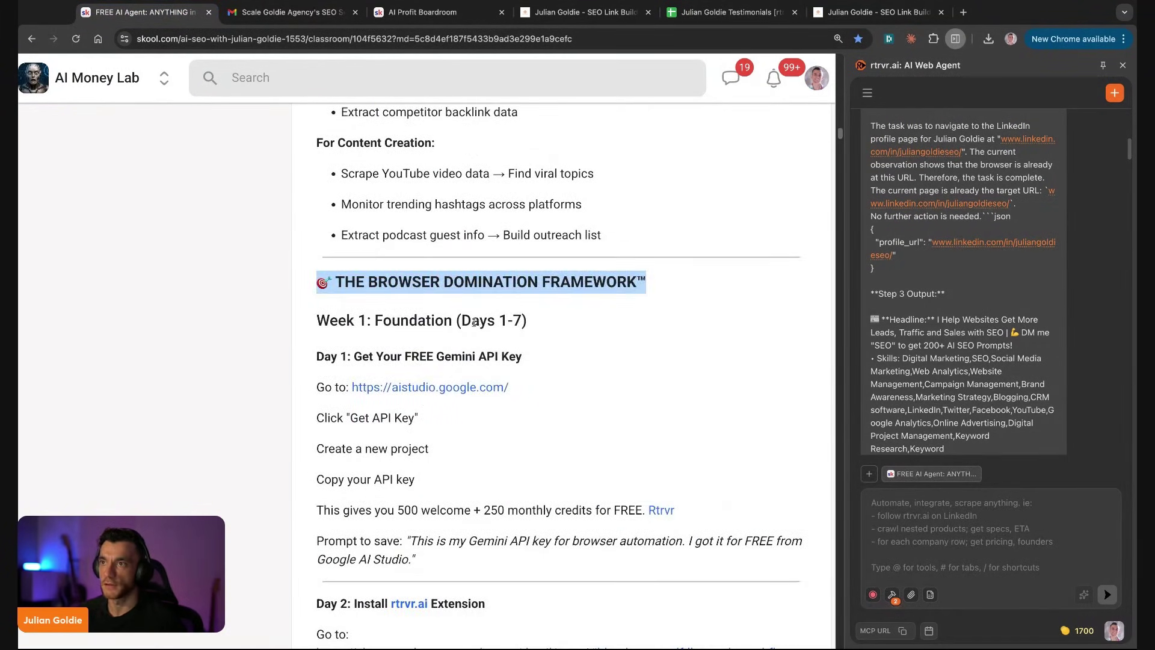
Scroll to Competitor Research Prompts and select prompt 19 about scraping a competitor's blog
scroll(474, 322, "down", 20)
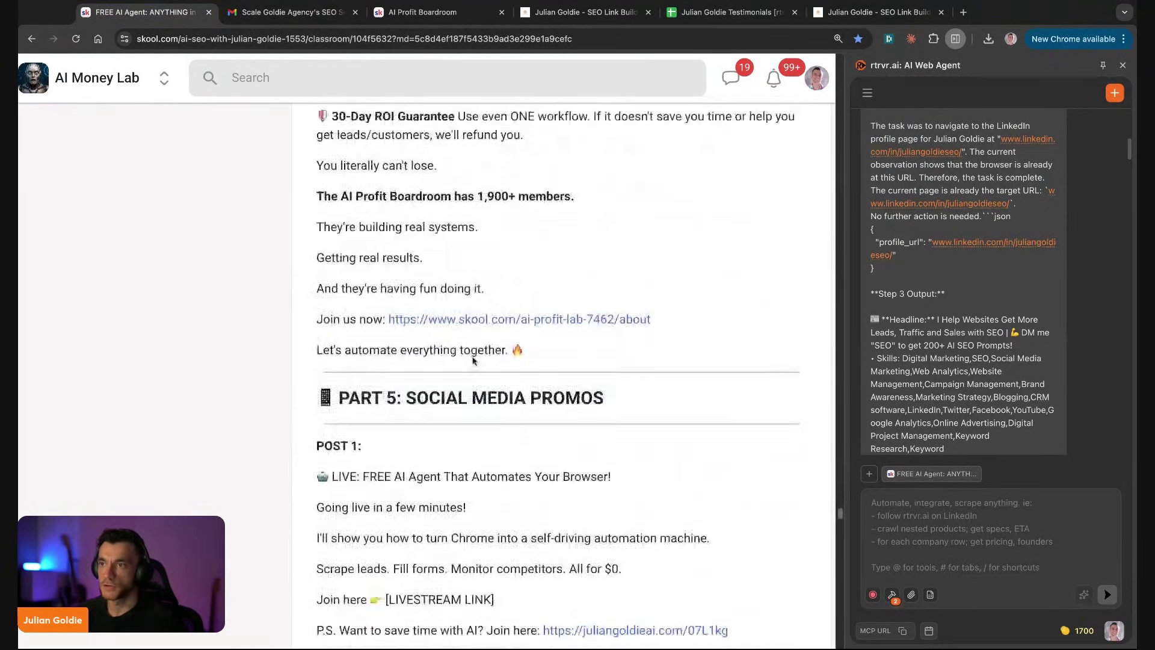
scroll(473, 360, "down", 20)
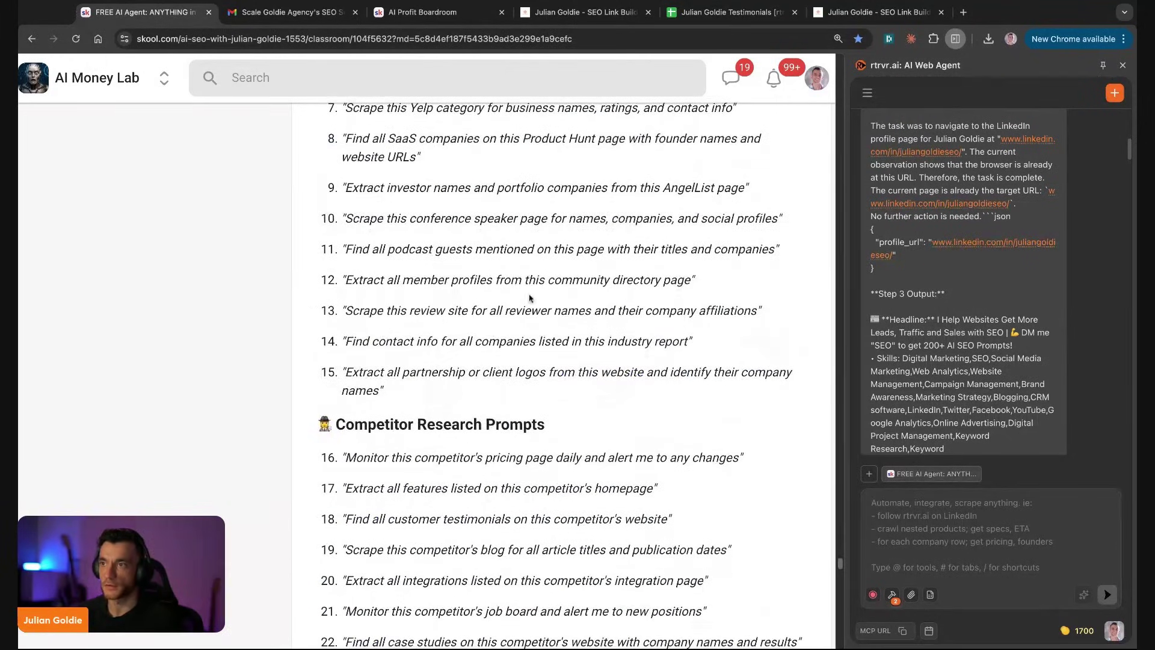
scroll(388, 352, "up", 7)
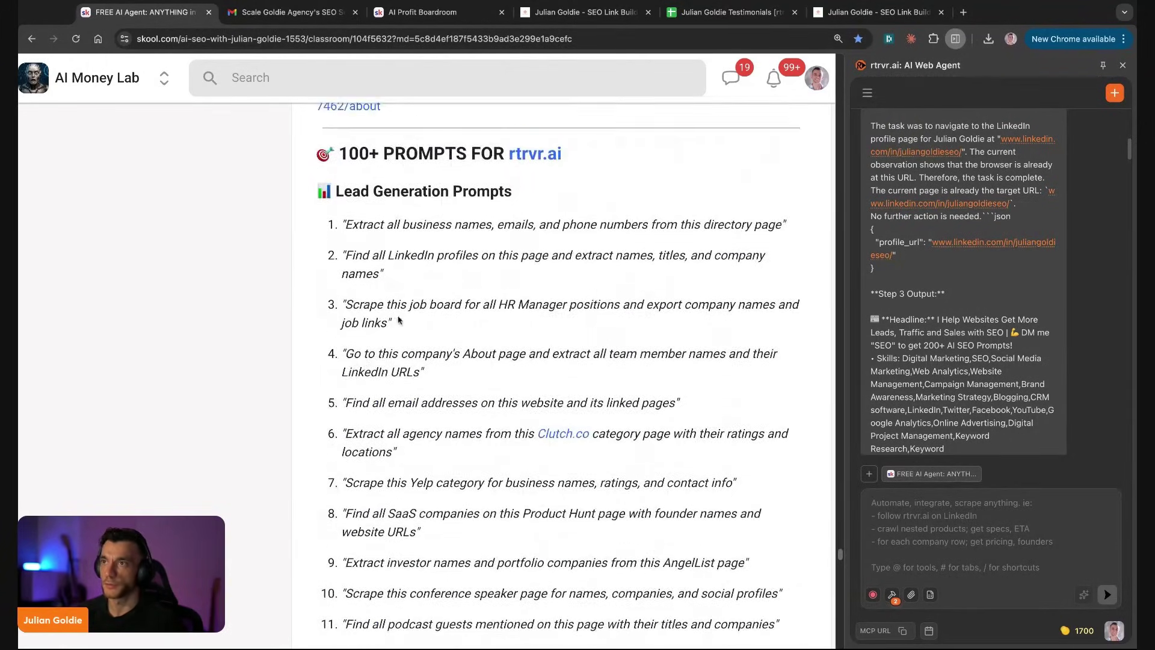
scroll(408, 309, "down", 9)
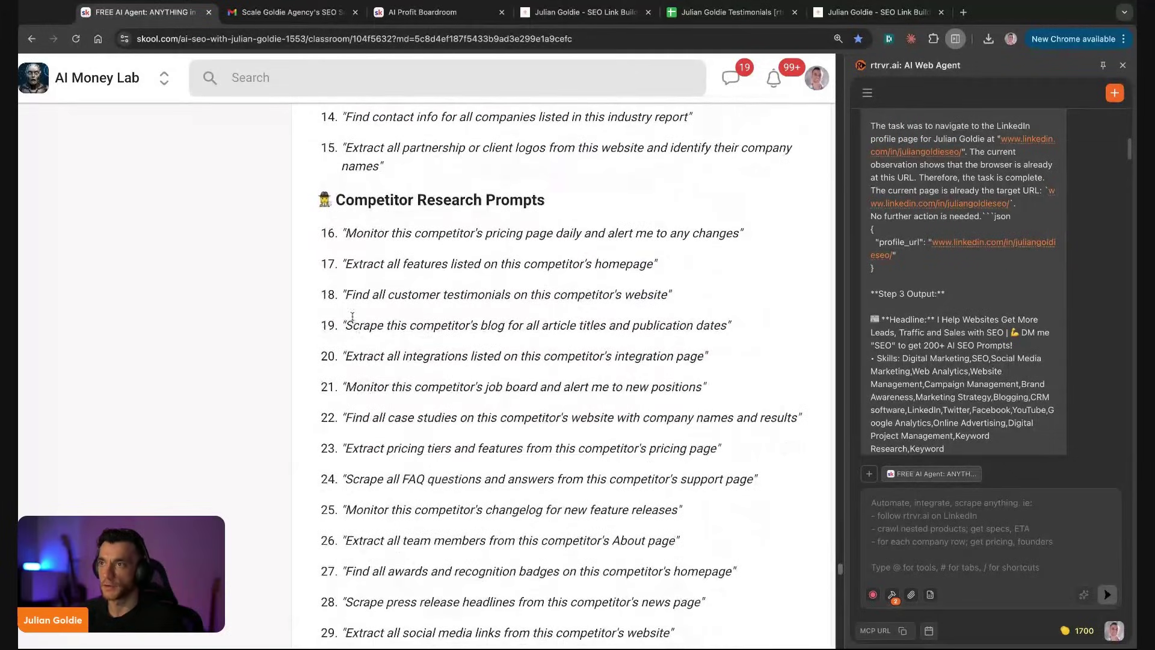
scroll(355, 325, "down", 1)
double_click(363, 265)
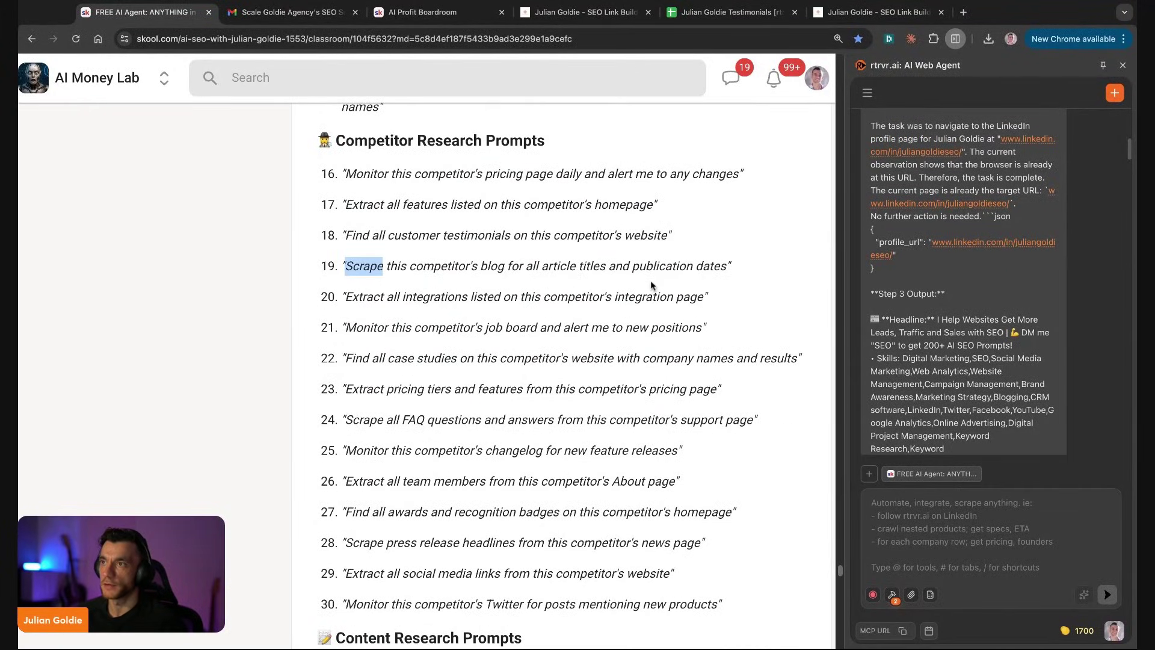
left_click(710, 265, "shift")
key("super+c")
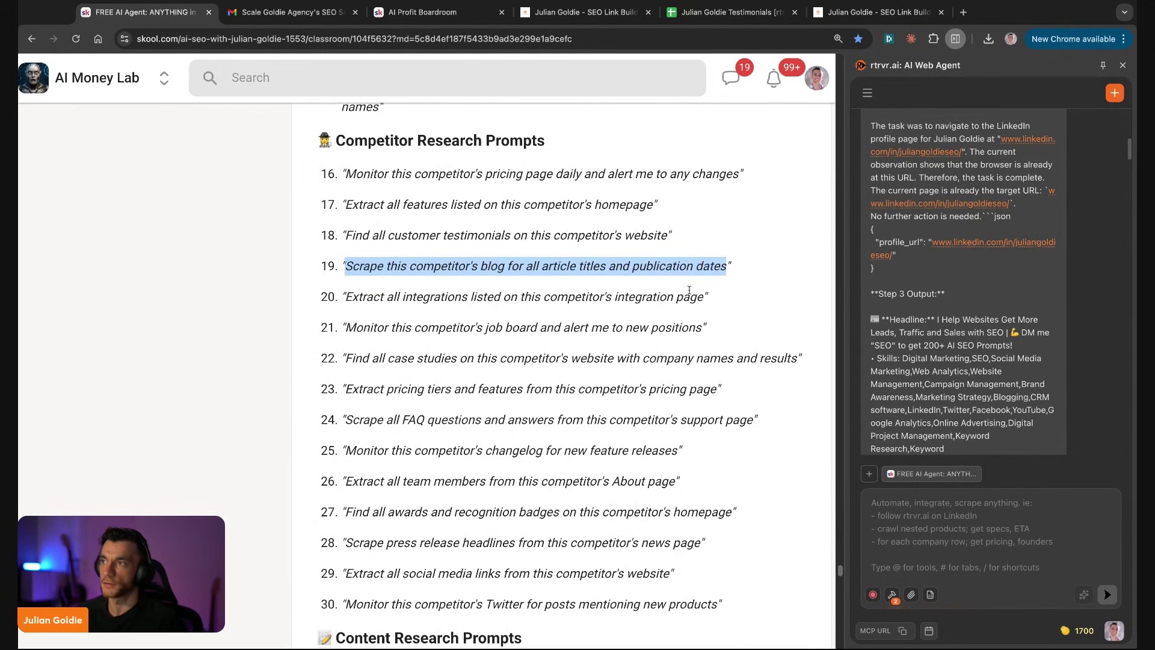
left_click(13, 444)
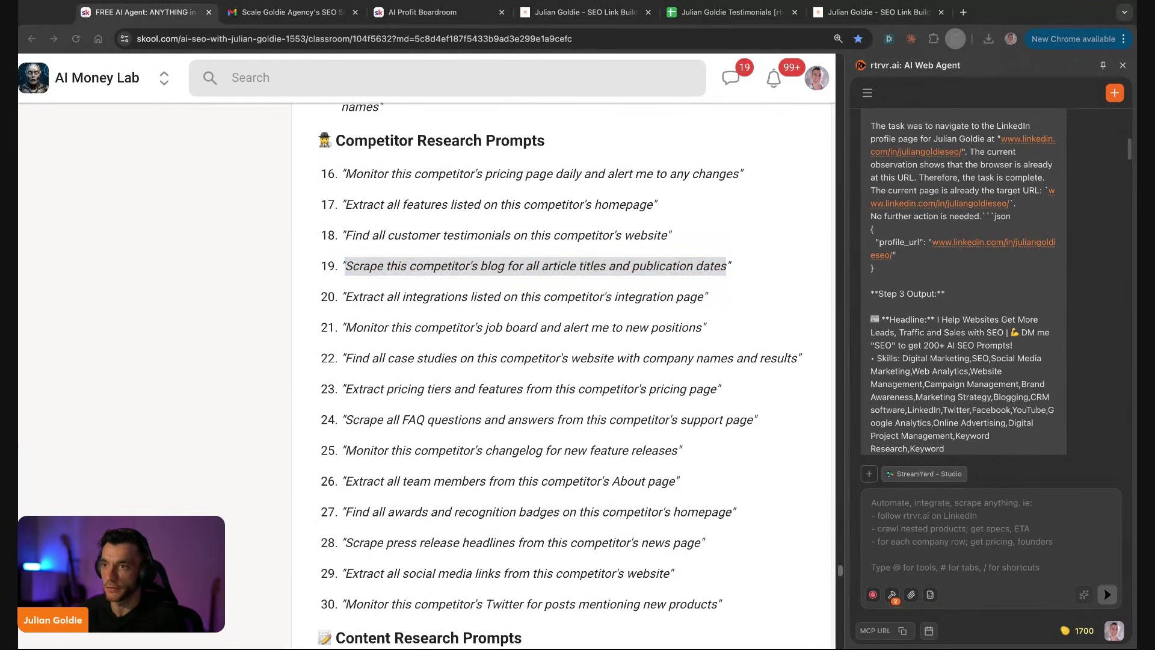
Send the agent the pasted blog-scraping prompt with '→ via gold' appended for goldieagency.com
key("super+Tab")
left_click(931, 507)
key("super+v")
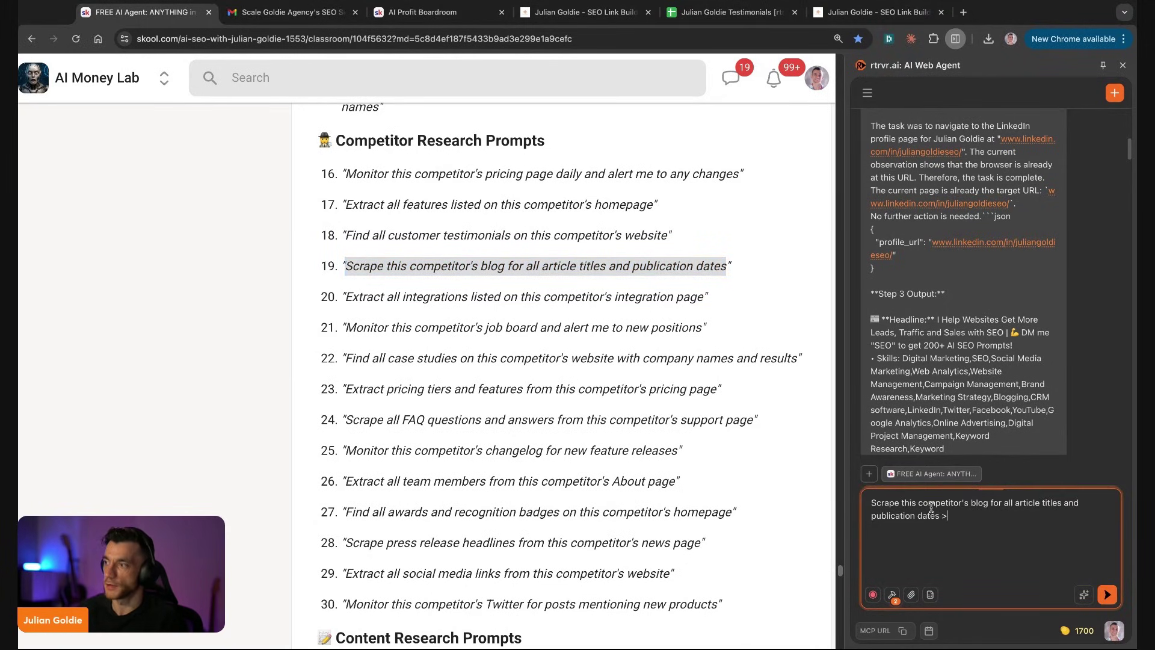
type("→ via goldieagency.com")
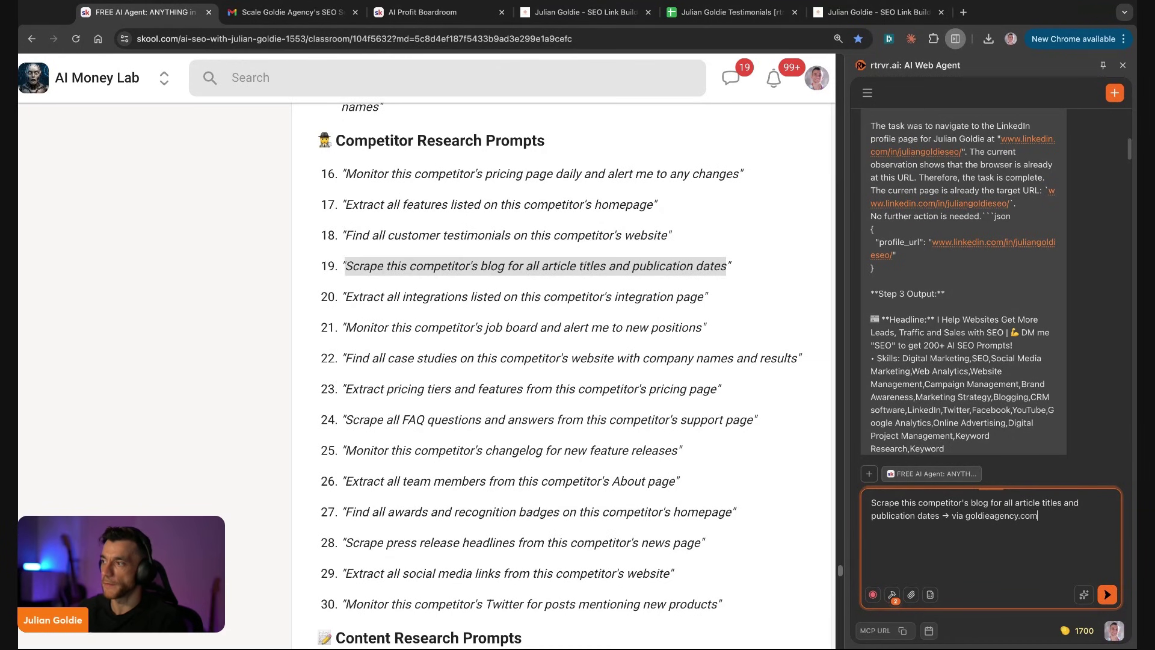
key("Return")
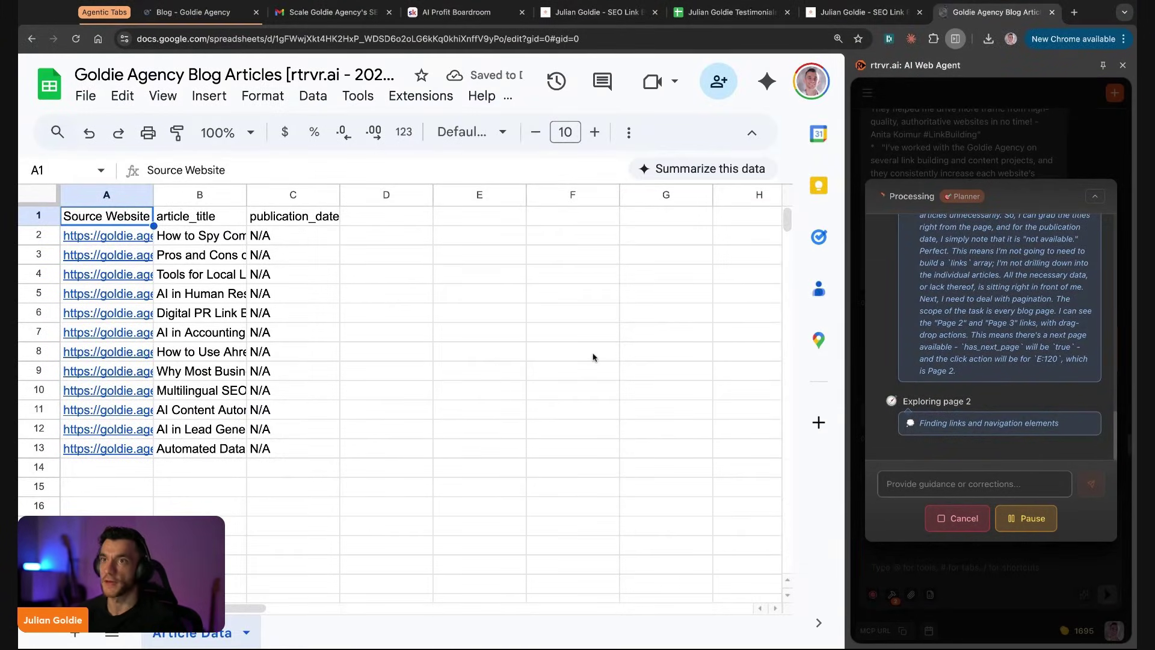
Widen and auto-fit column B for article titles and column A for URLs
left_click_drag(247, 195, 432, 195)
left_click(480, 199)
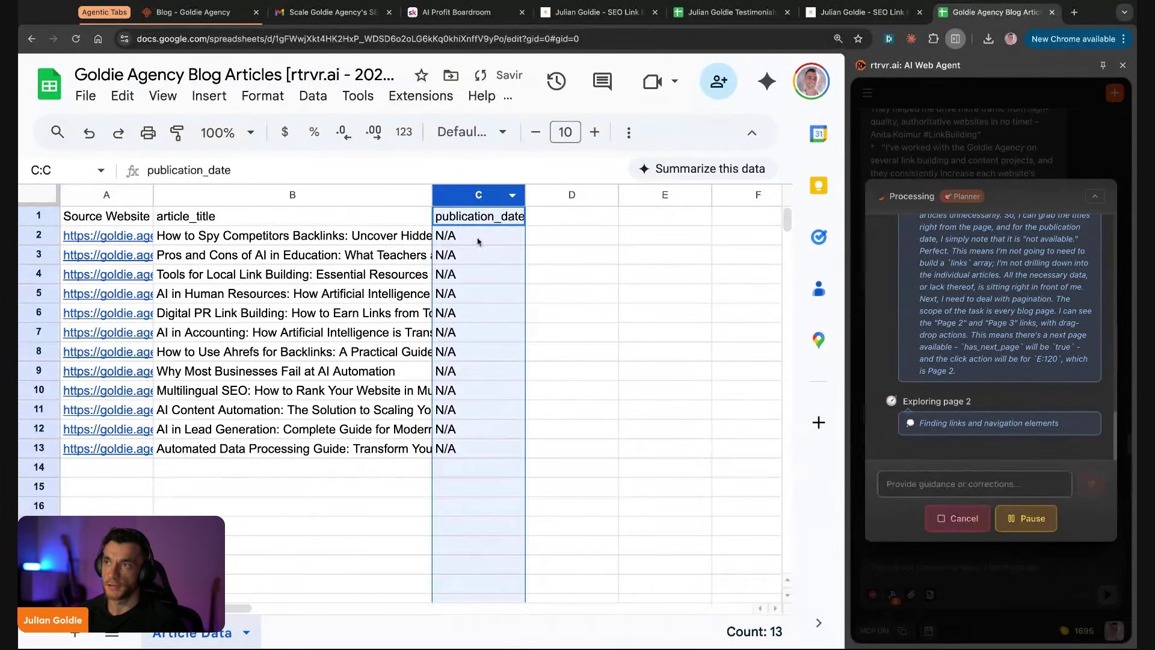
double_click(431, 195)
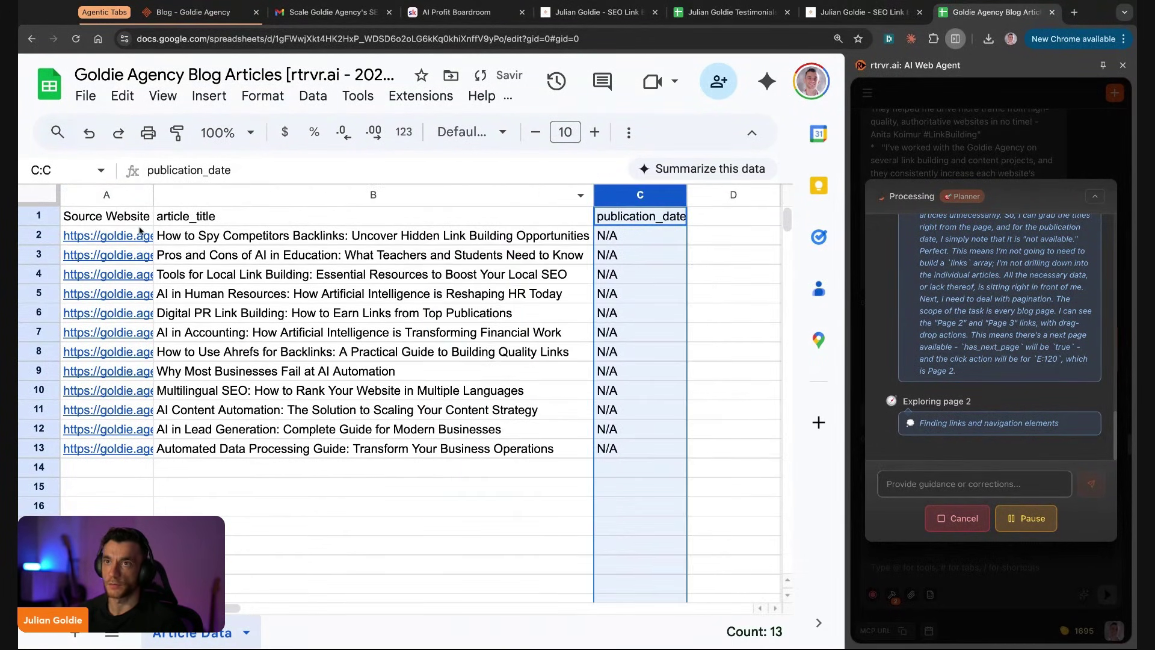
double_click(153, 194)
Step through the blog URLs and titles, select the whole table, then return to the headers
left_click(194, 238)
left_click(112, 224)
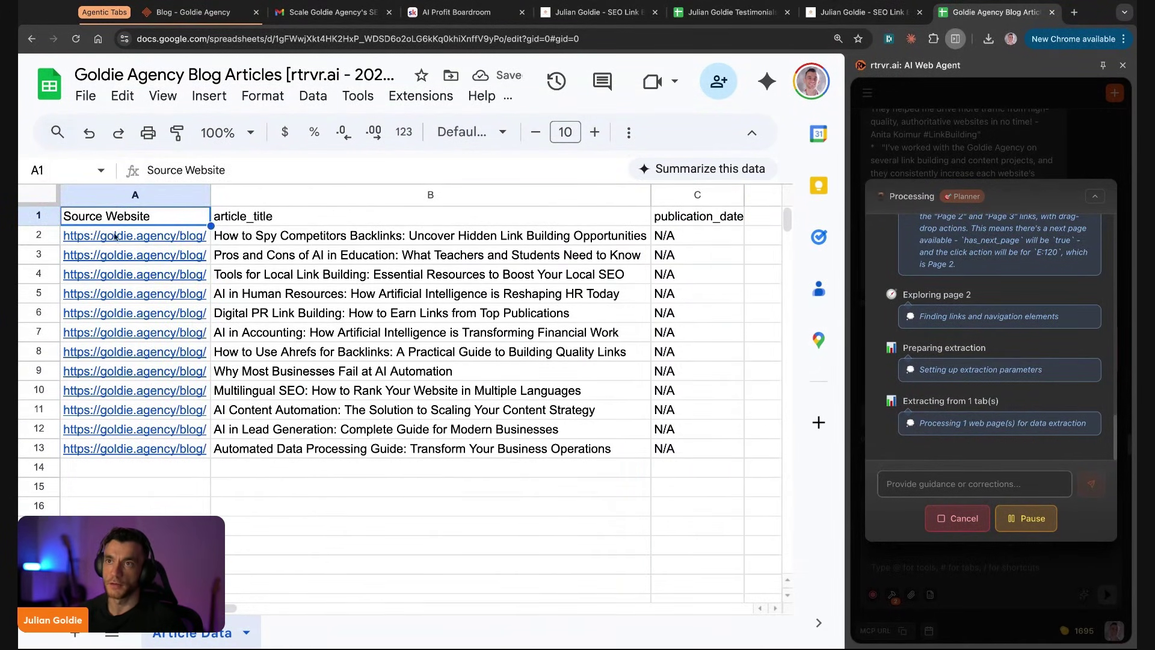
left_click(269, 228)
left_click(280, 468)
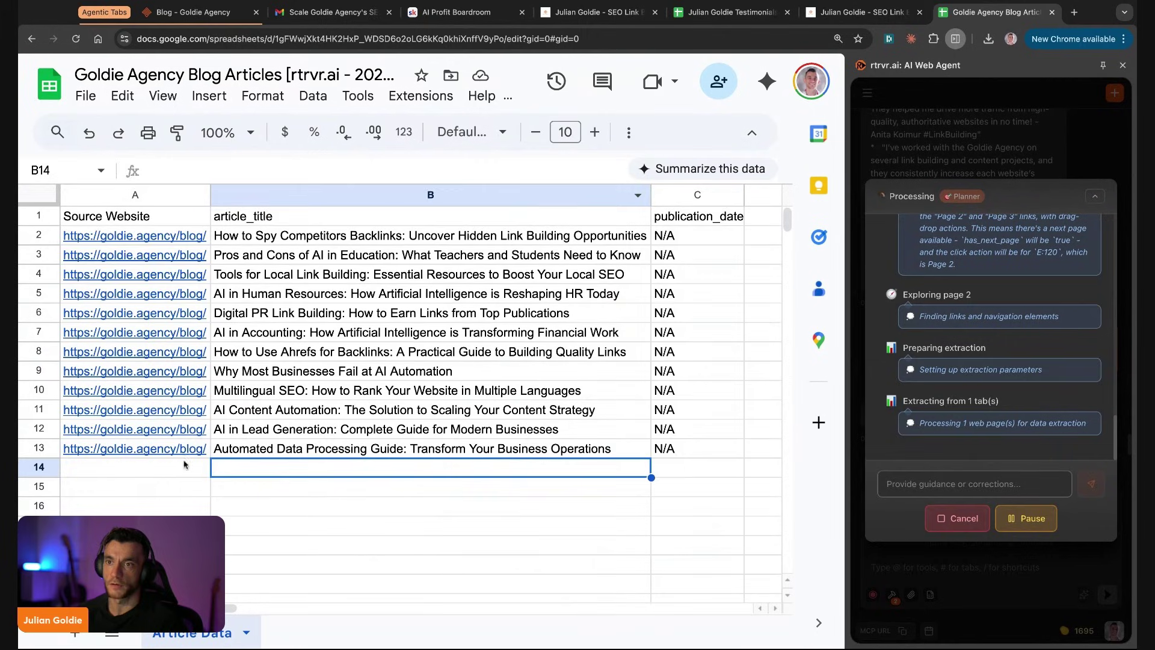
key("Up")
key("Up")
key("Right")
key("Up")
key("Left")
left_click(134, 216)
key("super+a")
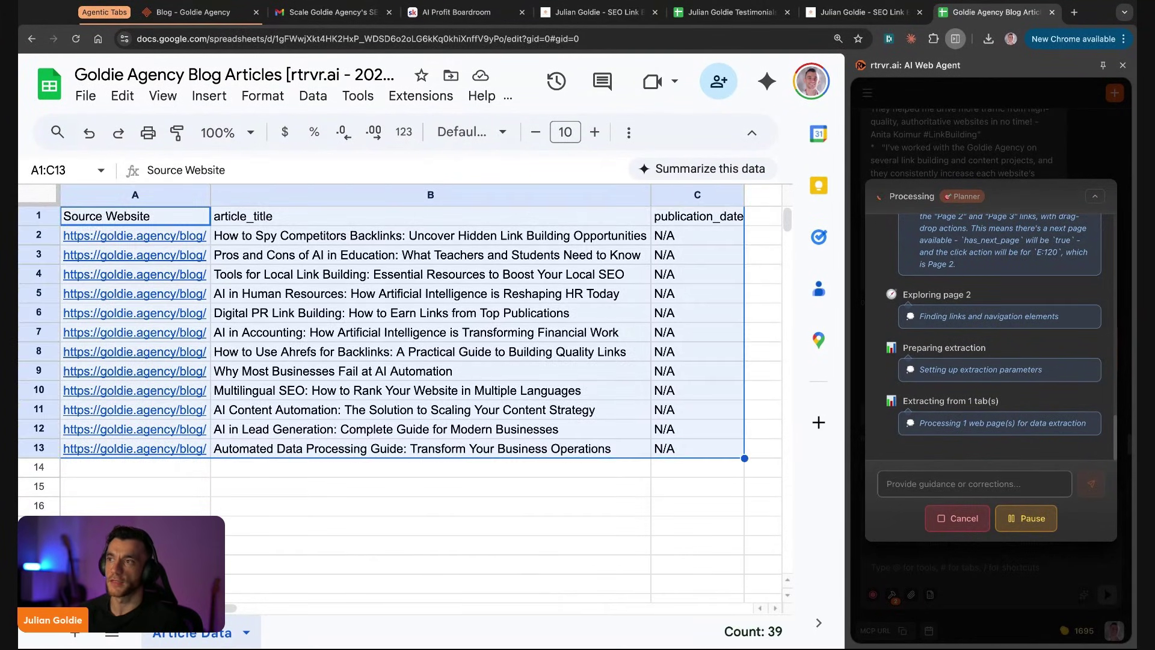
left_click(135, 216)
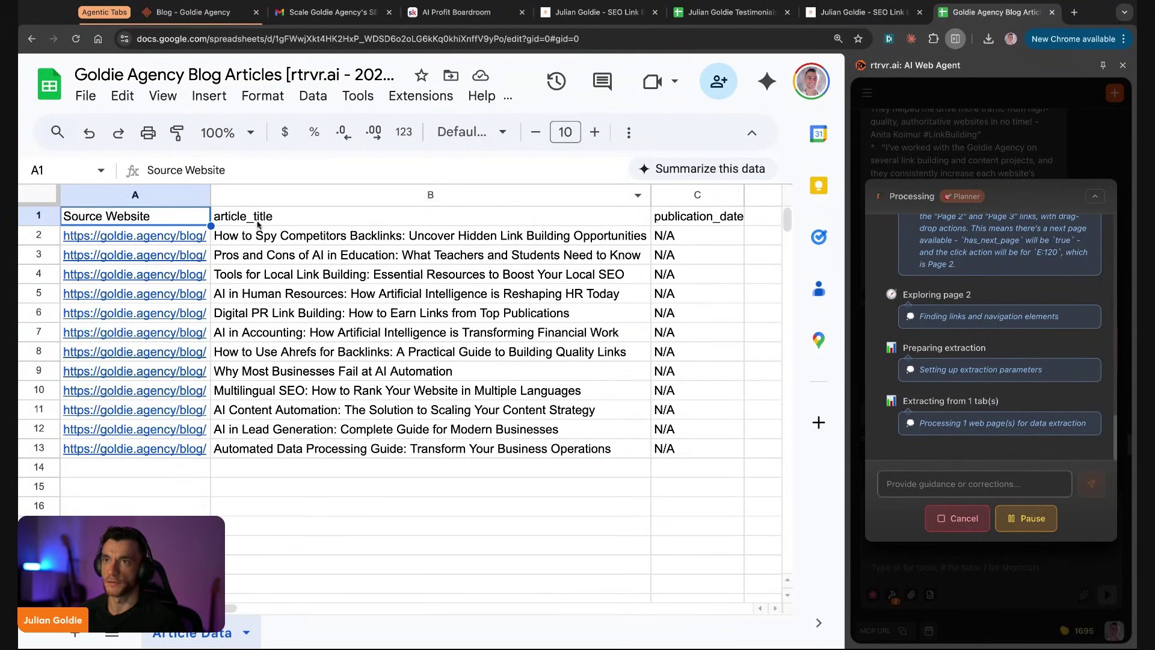
key("Right")
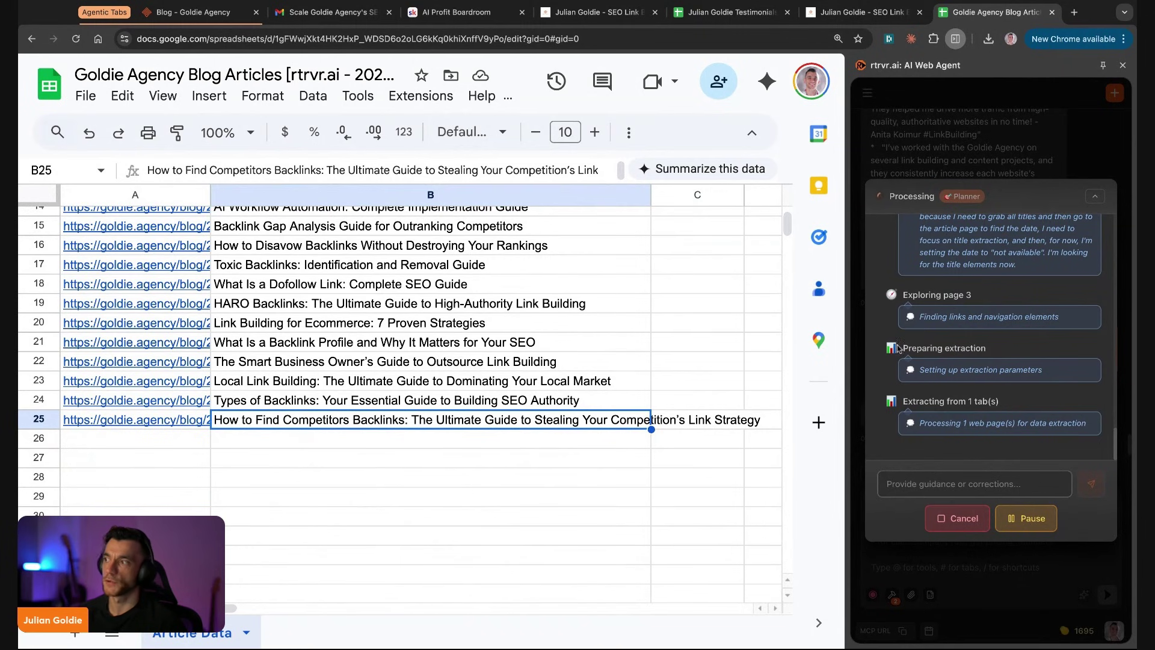
Stop the agent's scraping run and widen the agent panel beside the sheet
left_click(961, 518)
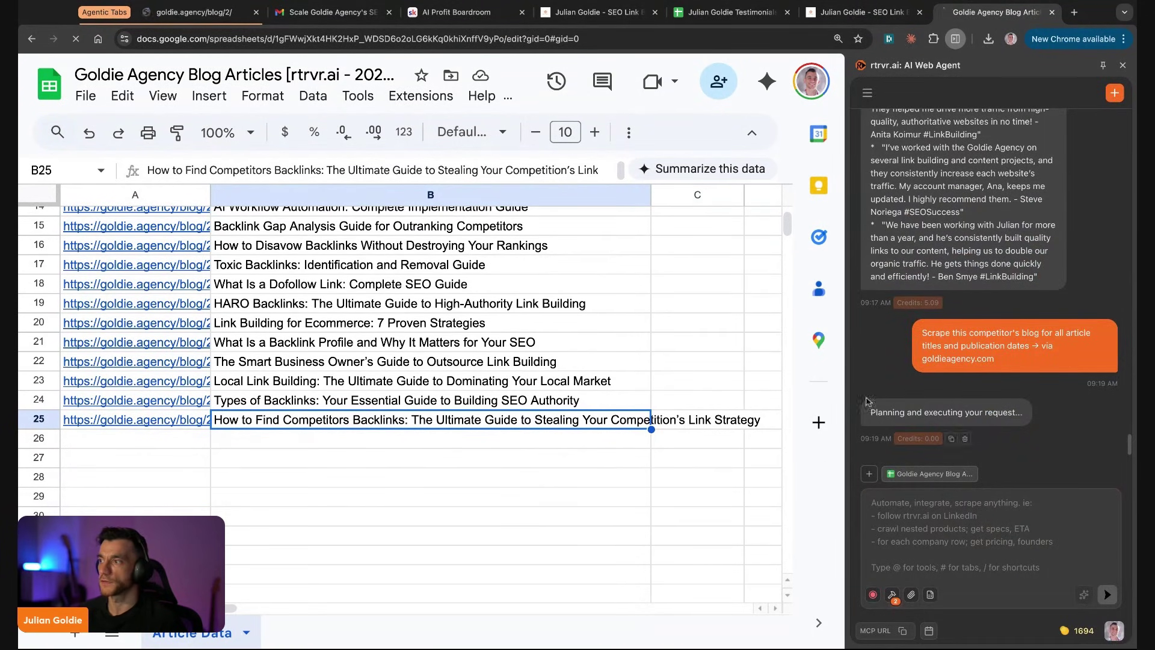
scroll(557, 459, "down", 3)
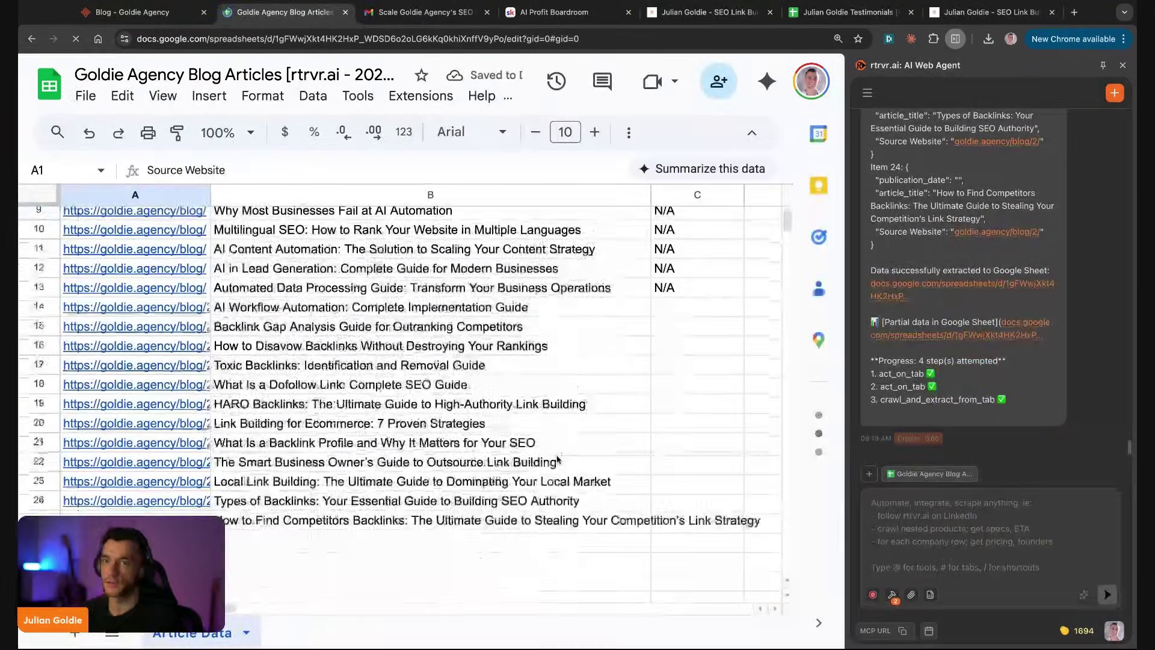
scroll(559, 459, "up", 5)
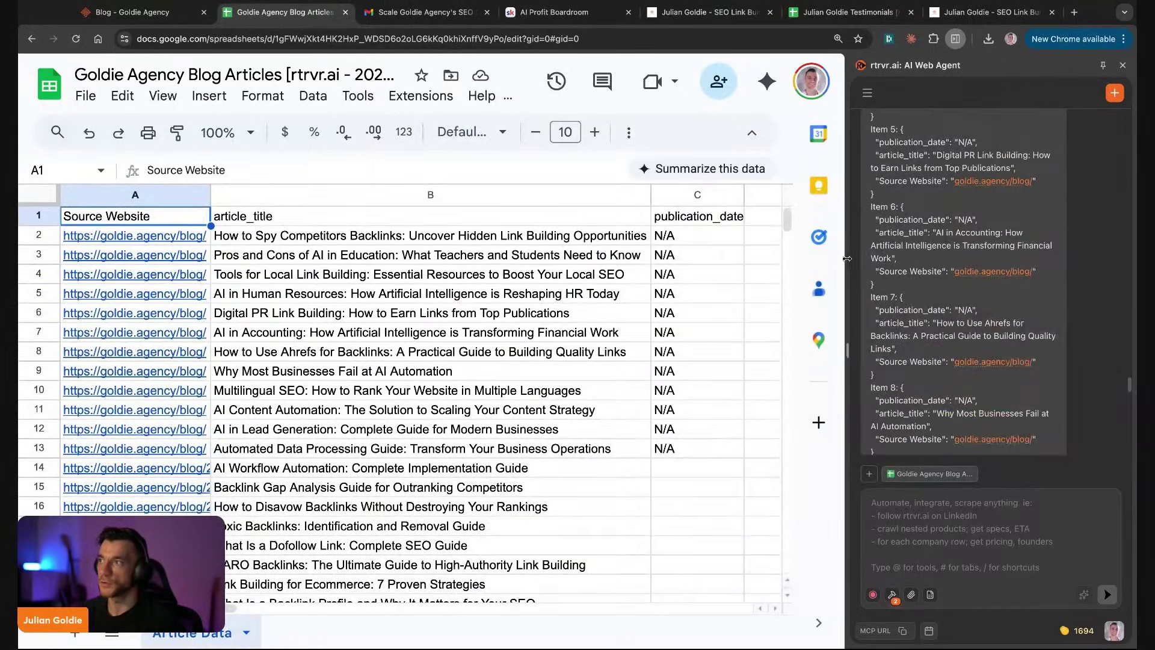
left_click_drag(847, 260, 591, 272)
scroll(387, 355, "down", 13)
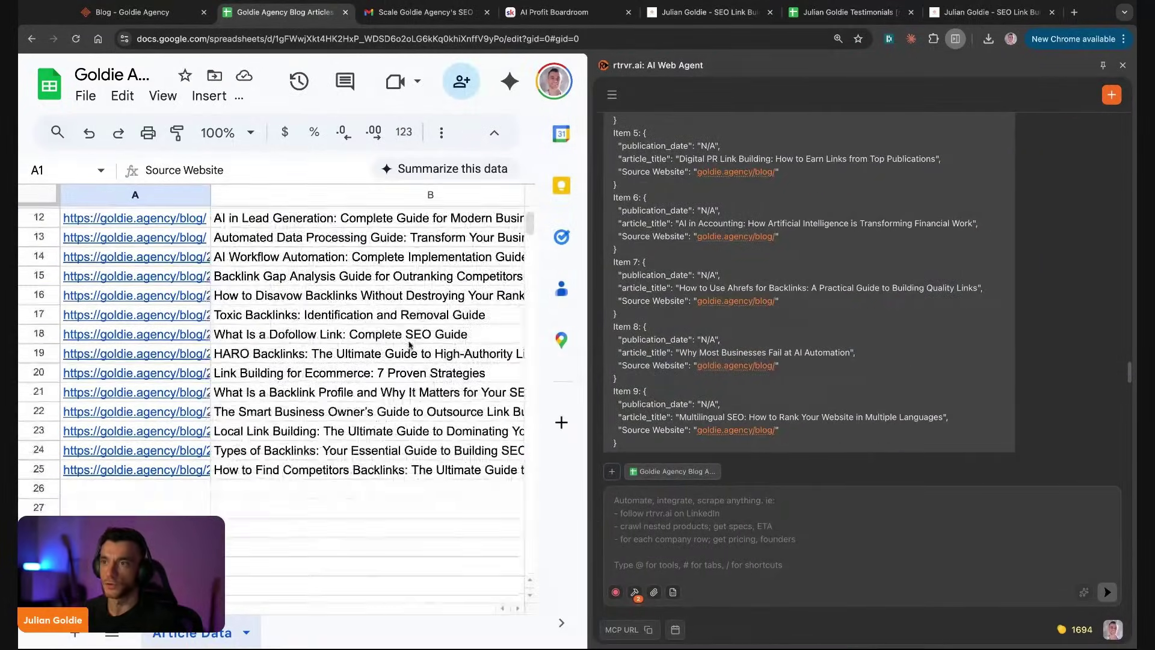
scroll(650, 367, "down", 18)
scroll(651, 367, "down", 2)
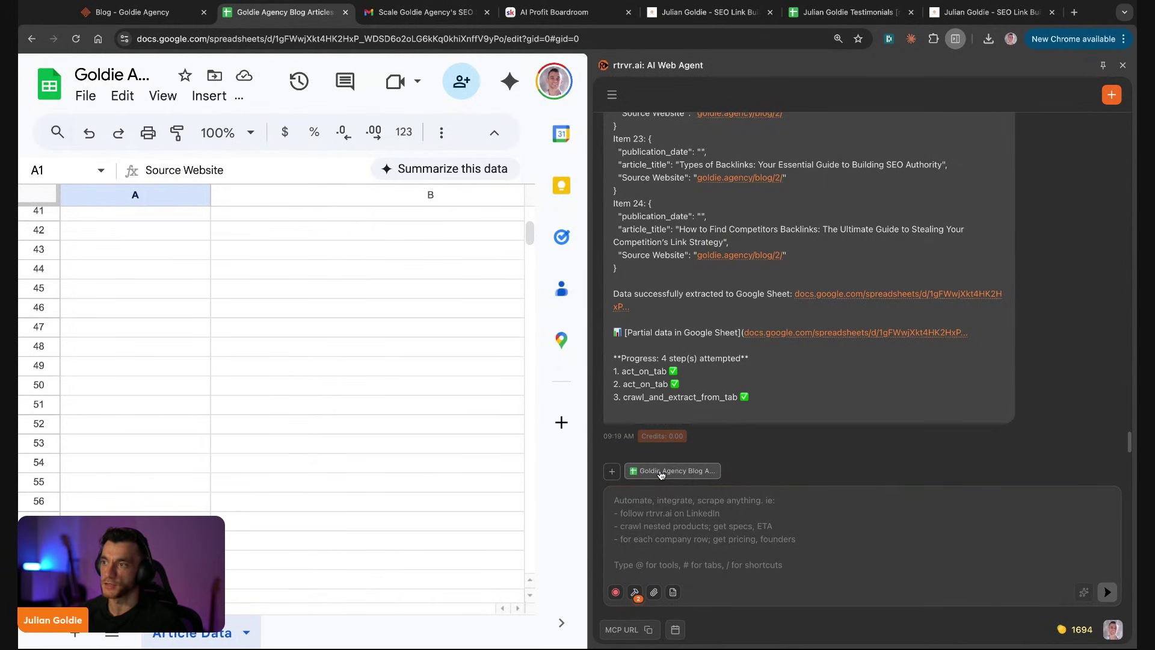
Highlight the attached sheet name, glance at Chat History, and highlight the first prompt
triple_click(662, 474)
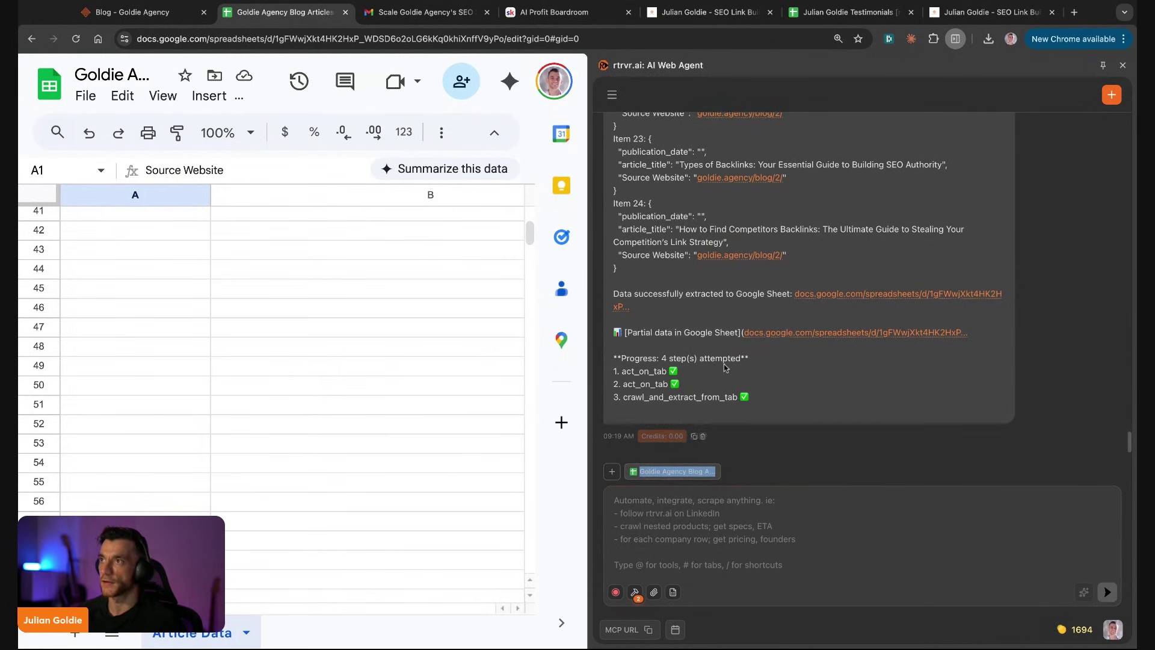
left_click(612, 94)
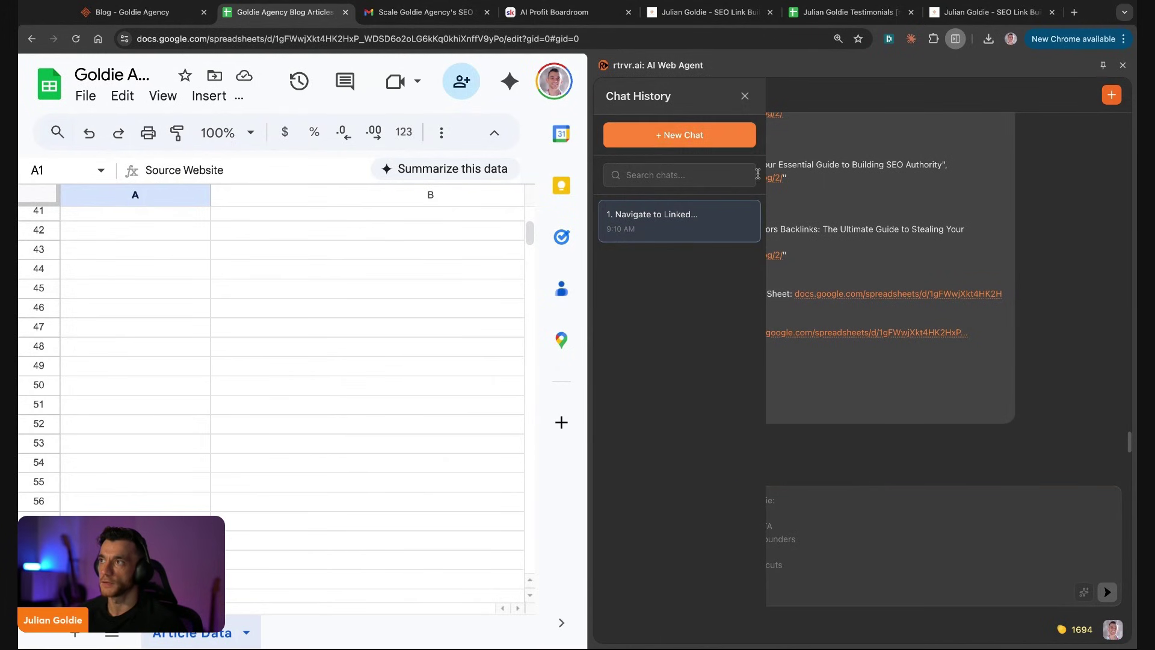
left_click(800, 179)
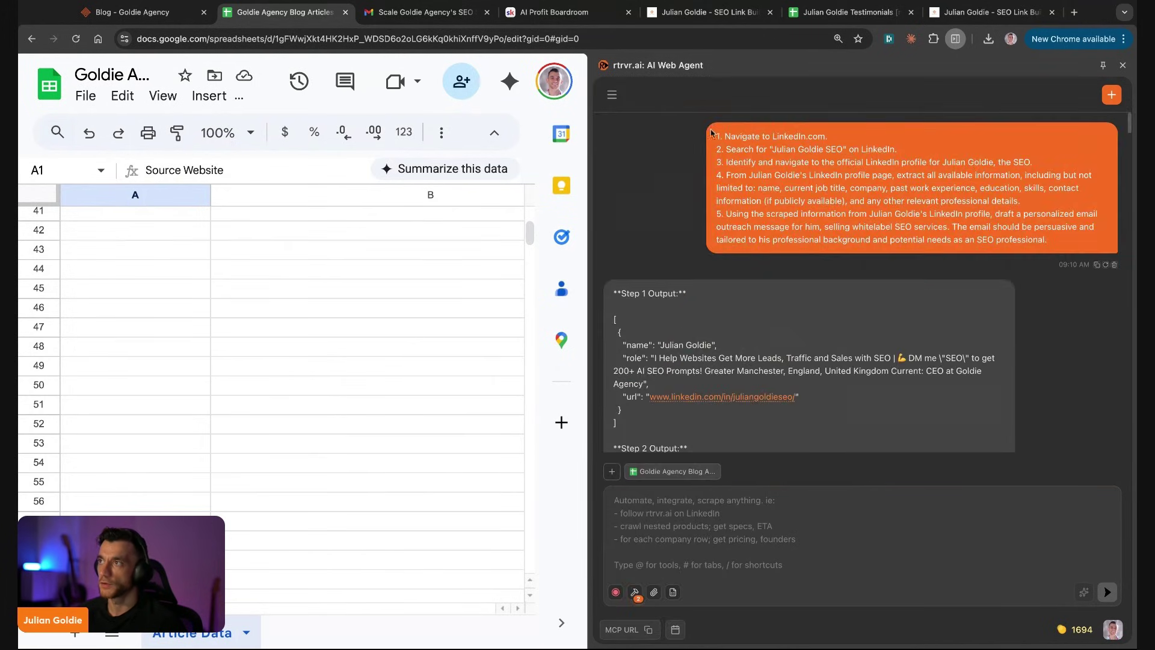
left_click_drag(711, 132, 1095, 228)
scroll(900, 316, "down", 20)
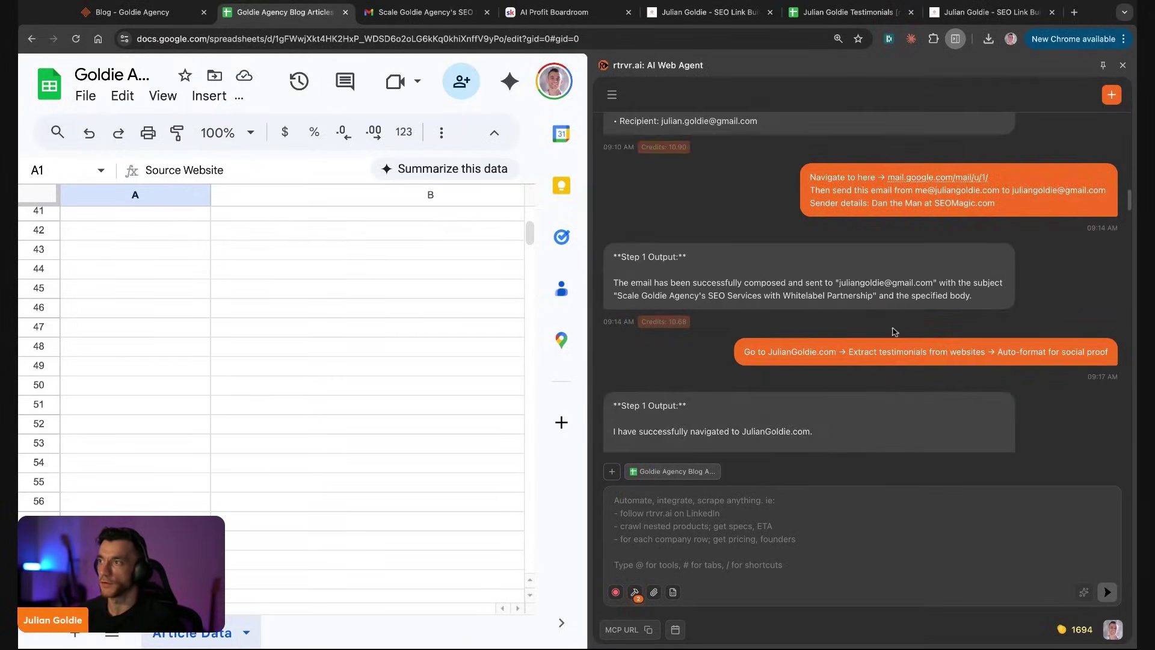
scroll(731, 317, "down", 5)
scroll(729, 317, "down", 4)
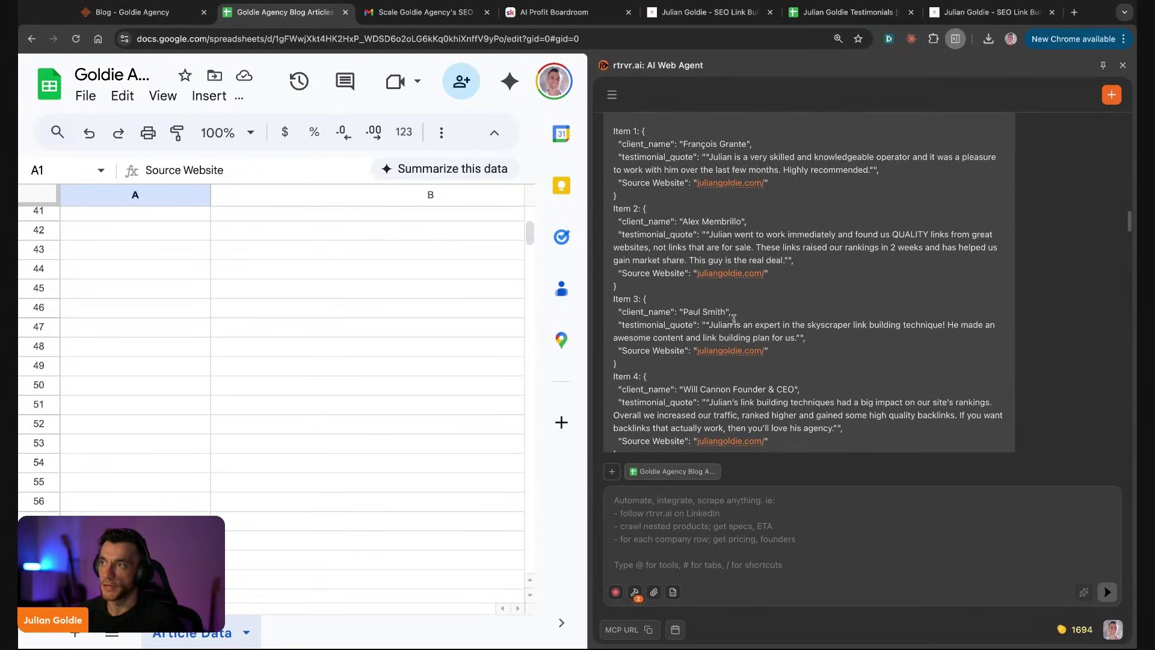
scroll(709, 307, "up", 8)
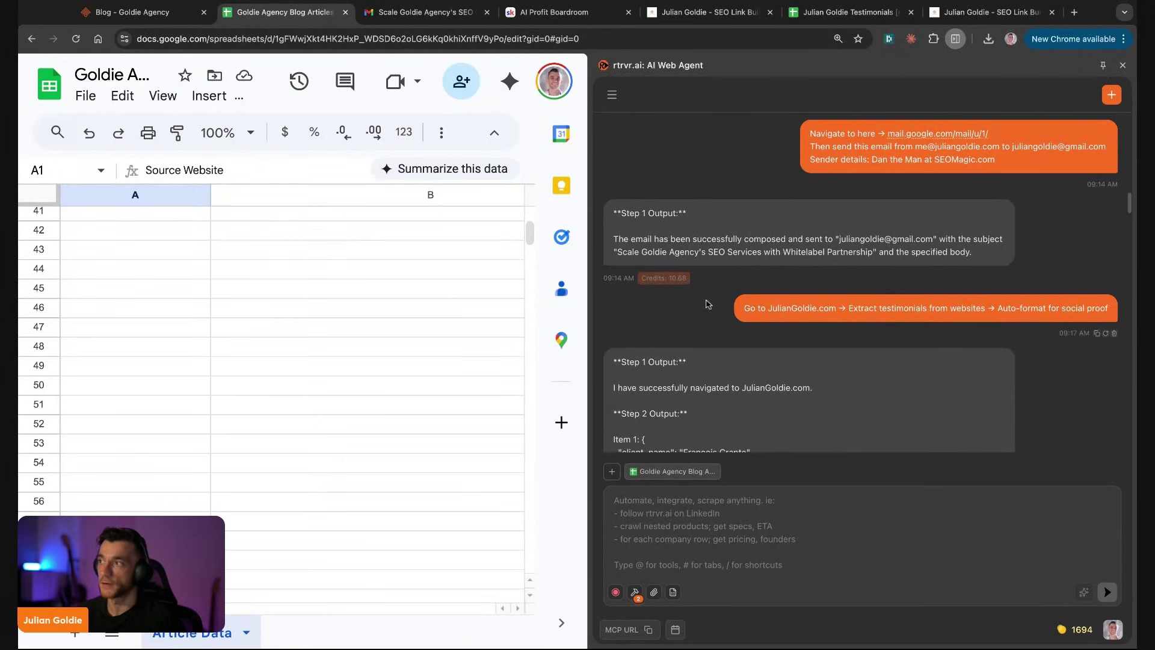
Highlight the earlier testimonials and competitor blog requests, then return to the prompt box
left_click_drag(712, 308, 1110, 308)
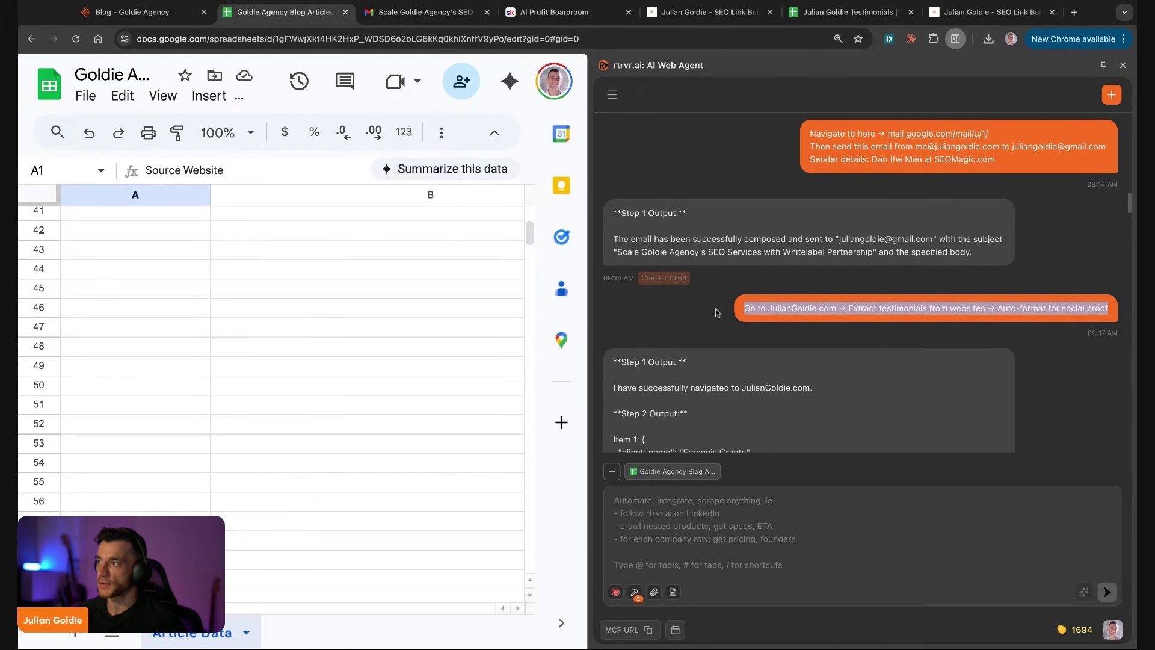
scroll(892, 270, "down", 15)
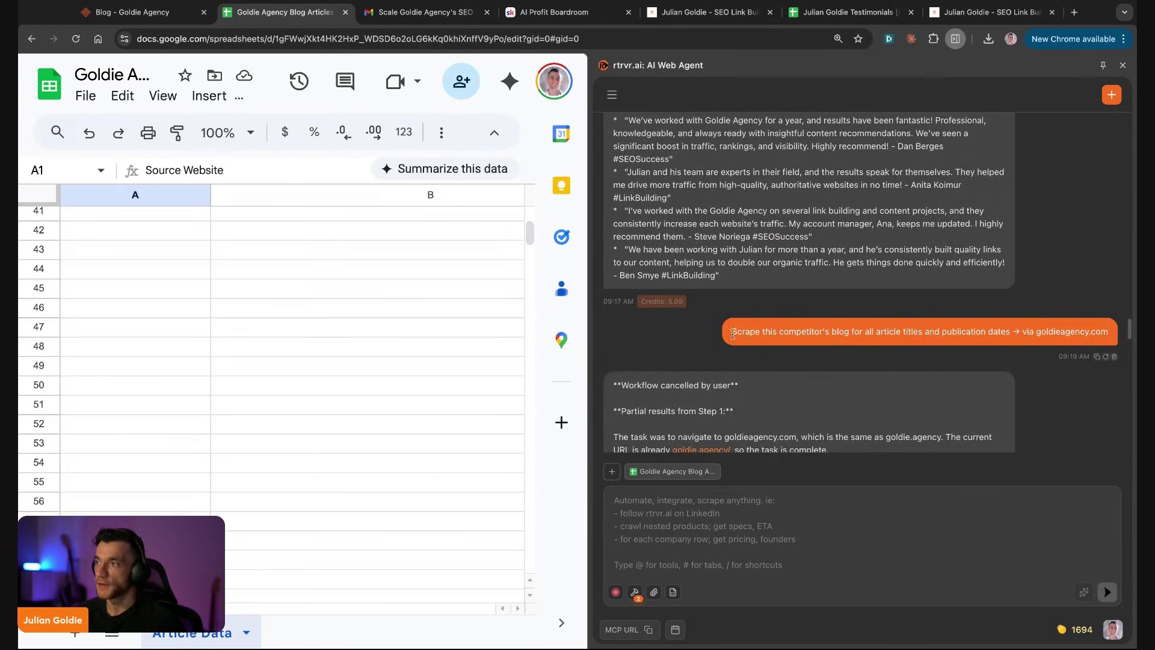
mouse_move(865, 332)
left_mouse_down()
mouse_move(732, 335)
mouse_move(1119, 332)
left_mouse_up()
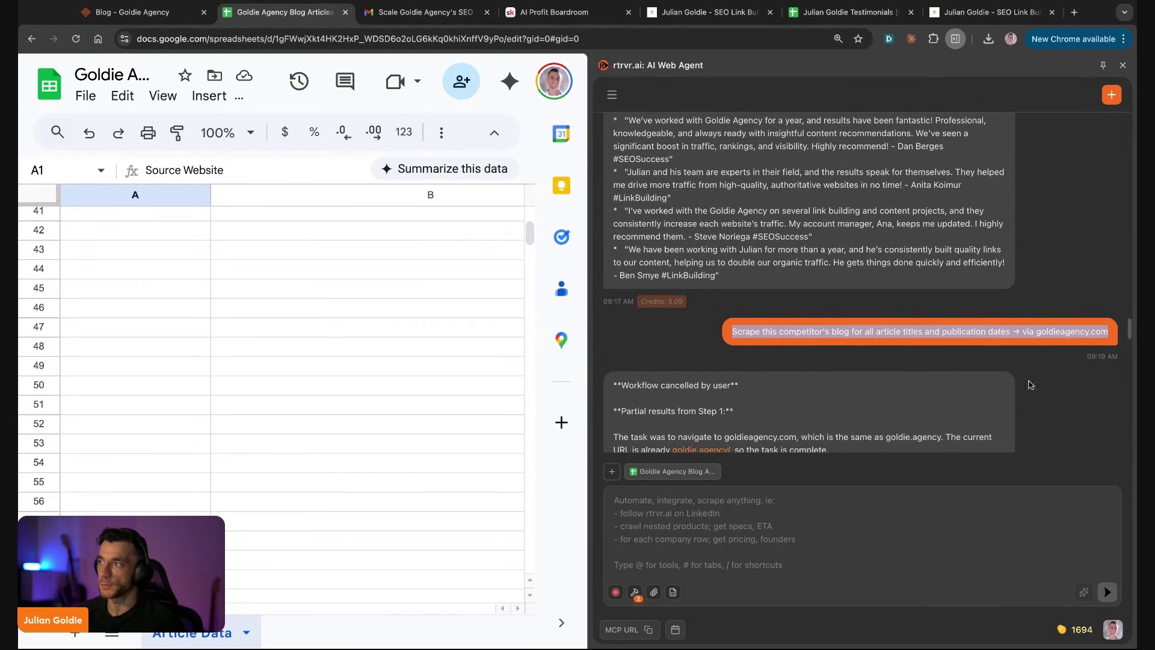
left_click(822, 507)
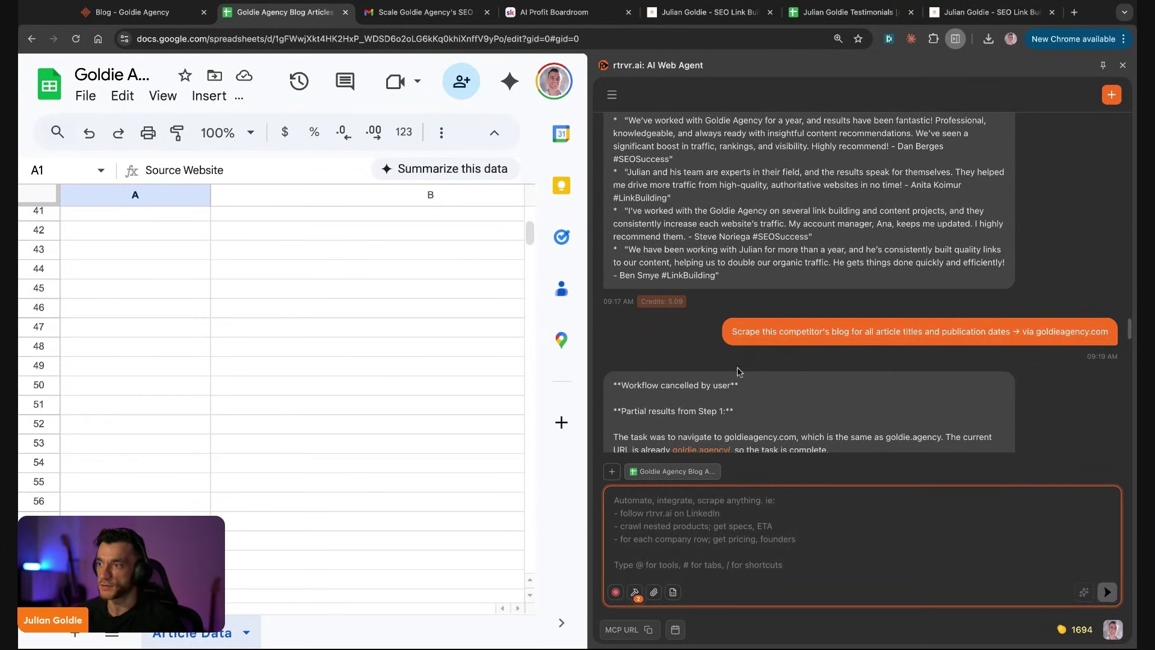
scroll(739, 371, "down", 15)
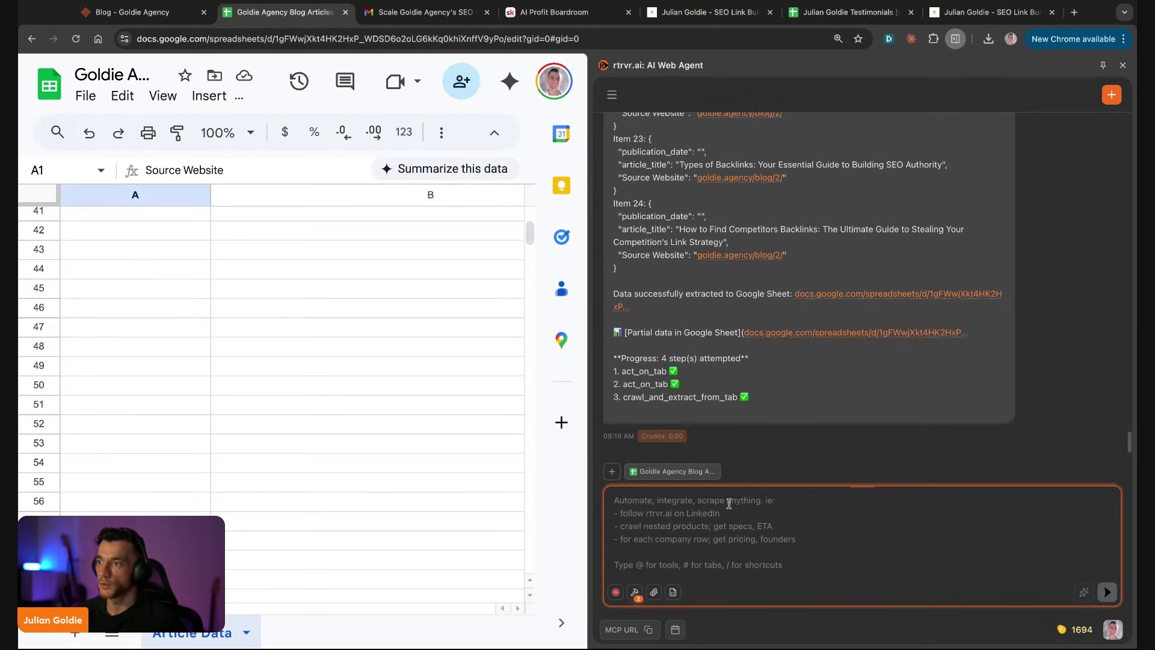
Ask the agent to go to Gemini and create an image of a cat eating a banana
type("go")
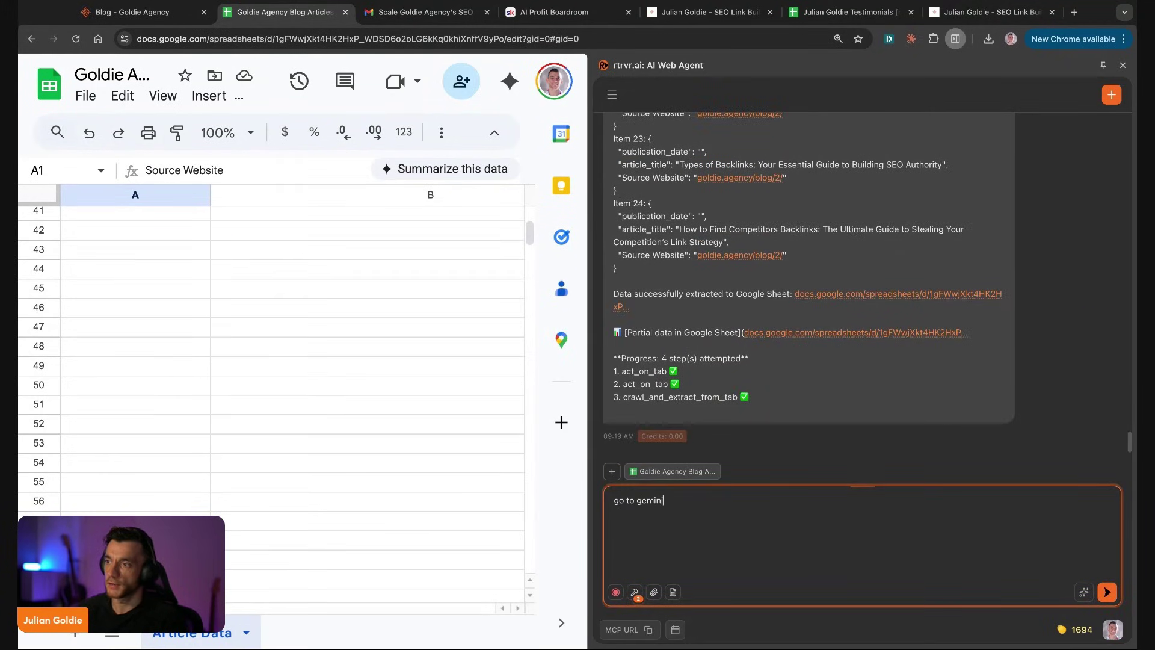
type("to gemini")
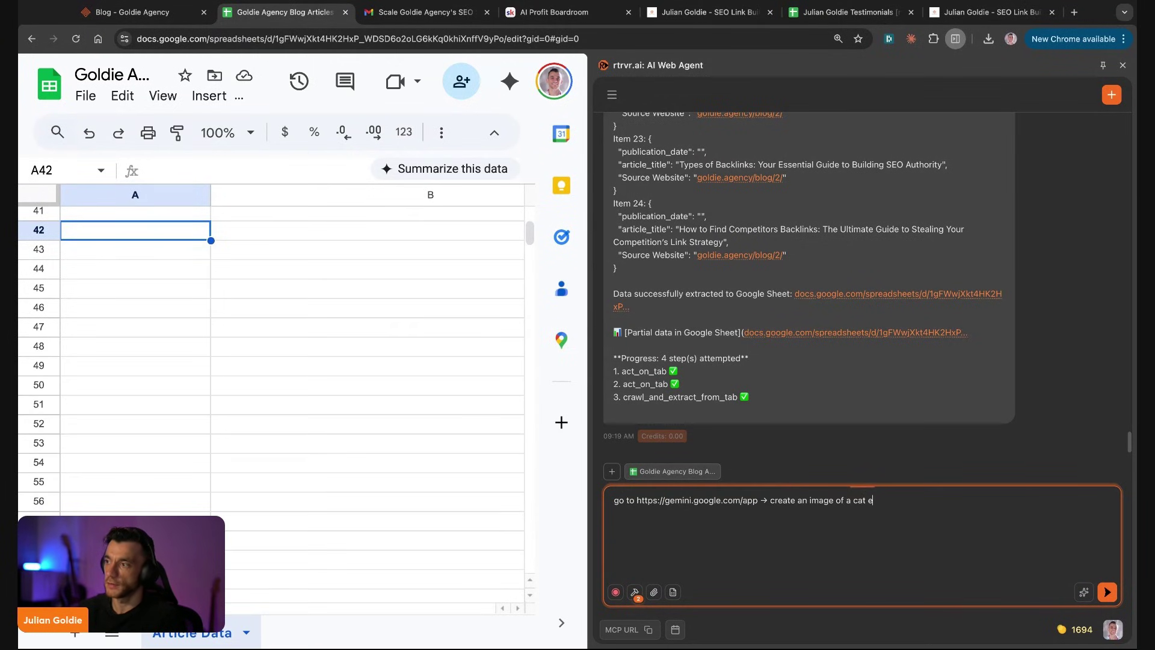
type("a banana")
key("Return")
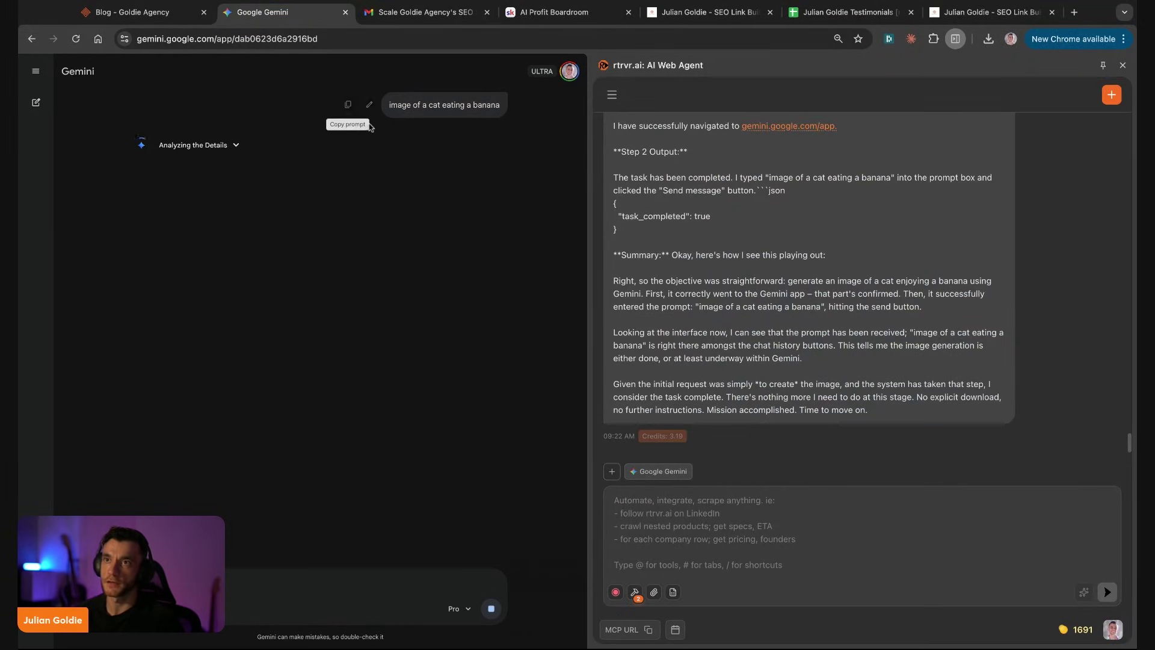
Expand Gemini's thinking details and view the generated cat image full size
left_click(198, 145)
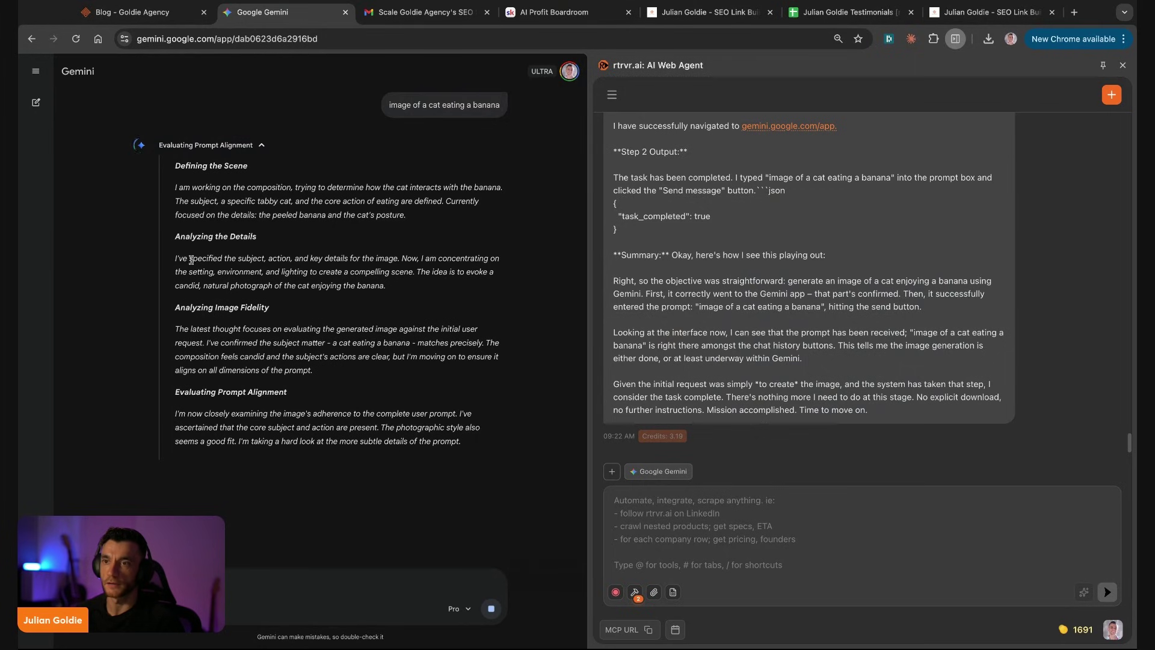
left_click(308, 264)
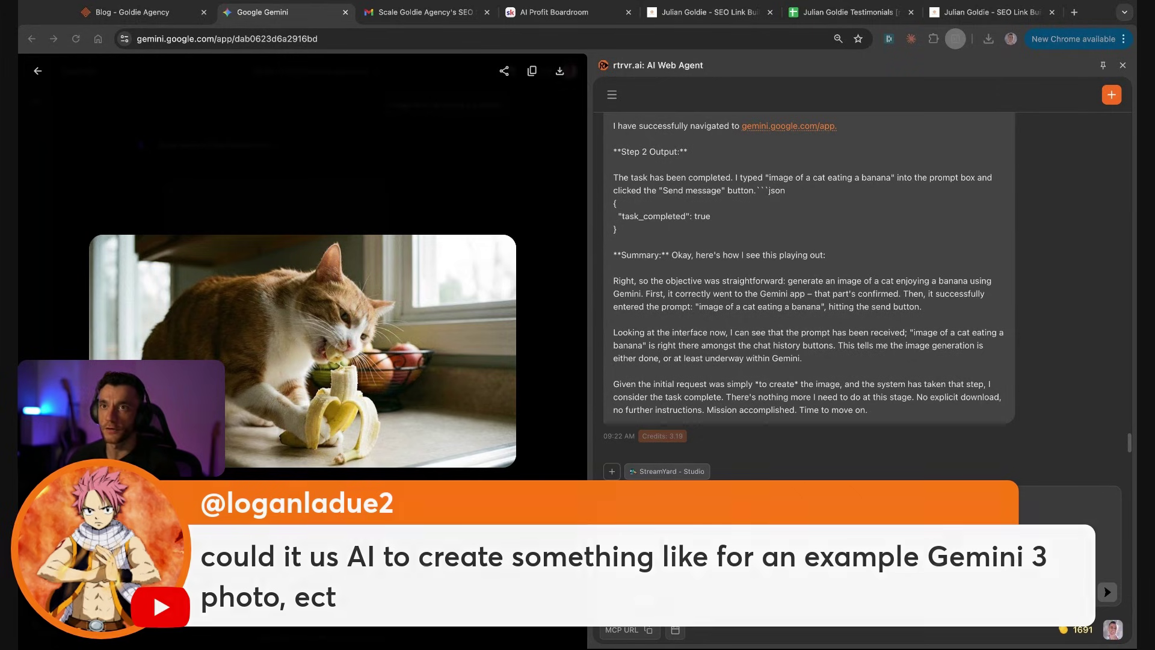
left_click(734, 427)
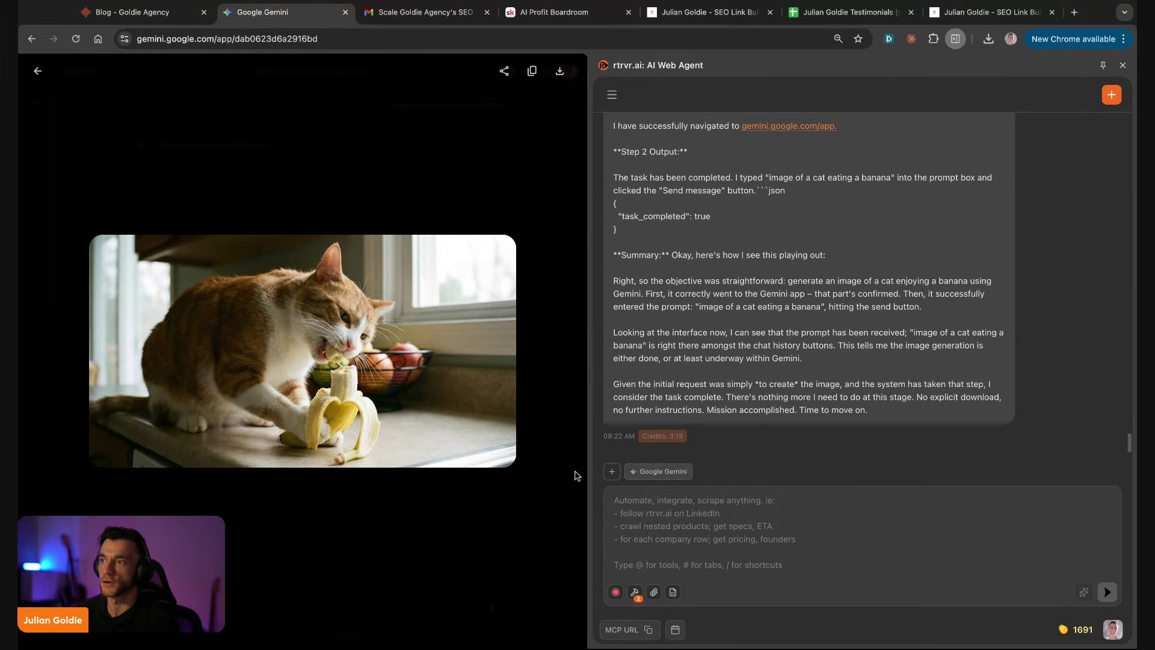
Open the agent tools list and scroll through the Remote Browser, Credit and User tools
left_click(690, 529)
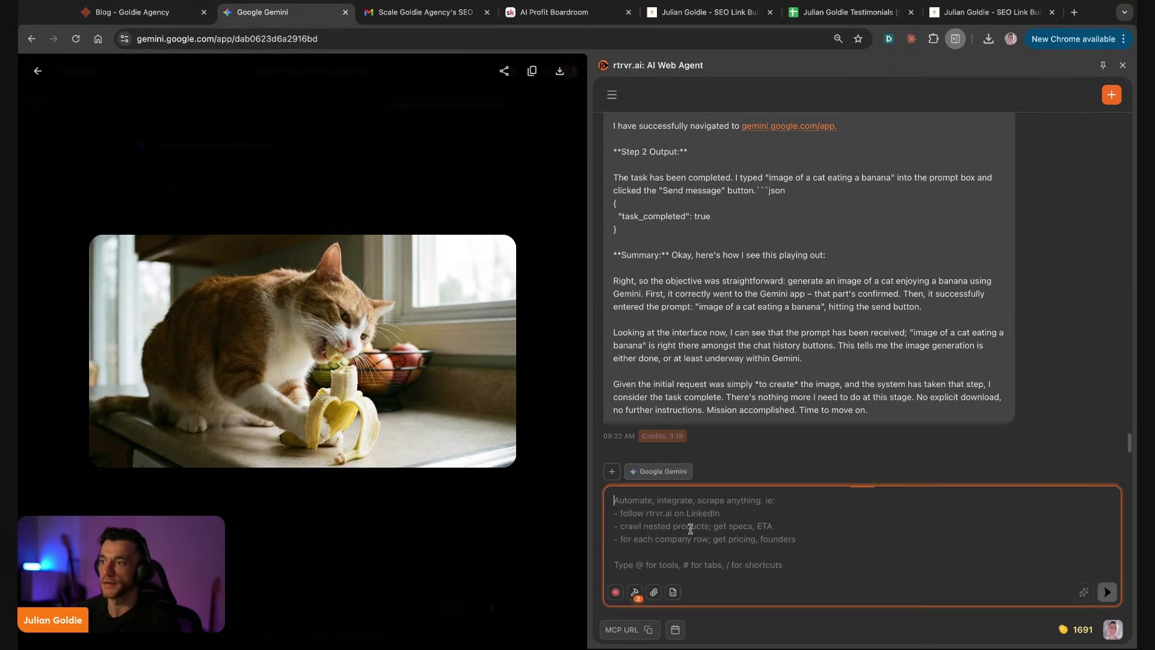
left_click(635, 593)
scroll(710, 511, "down", 3)
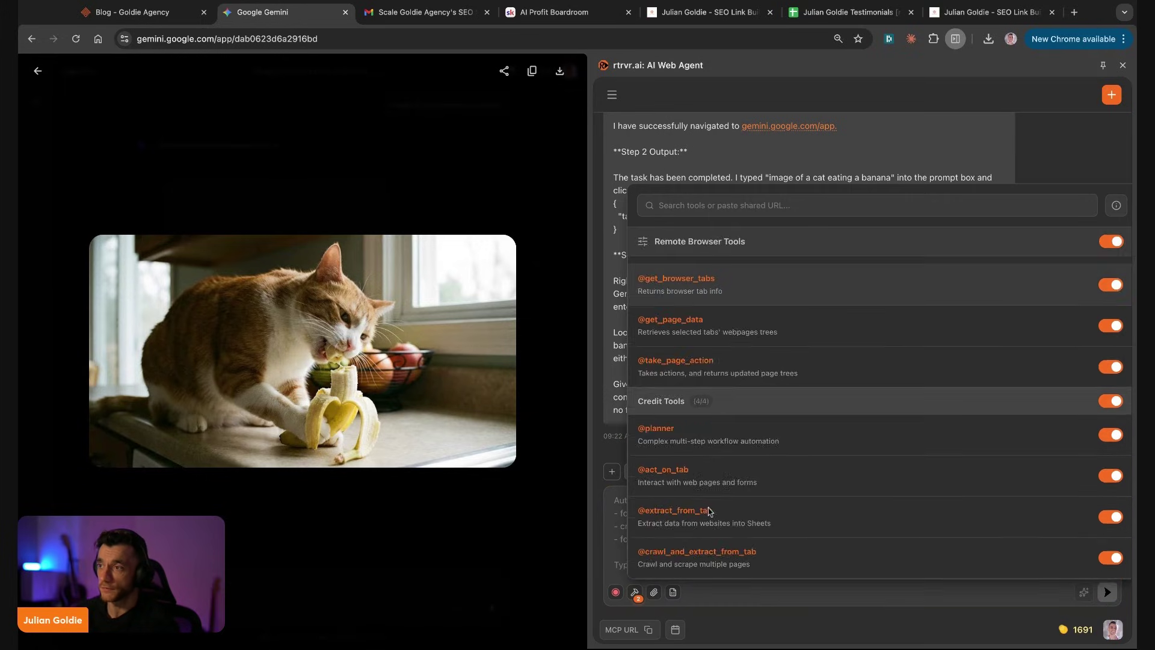
scroll(710, 511, "up", 3)
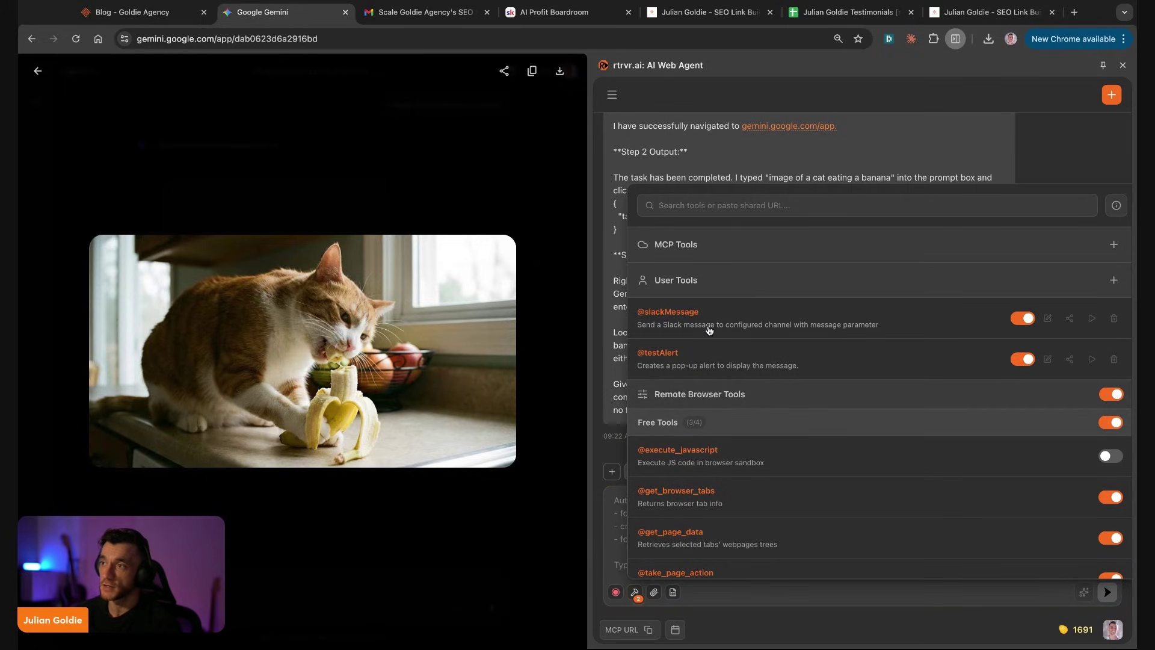
scroll(778, 360, "down", 3)
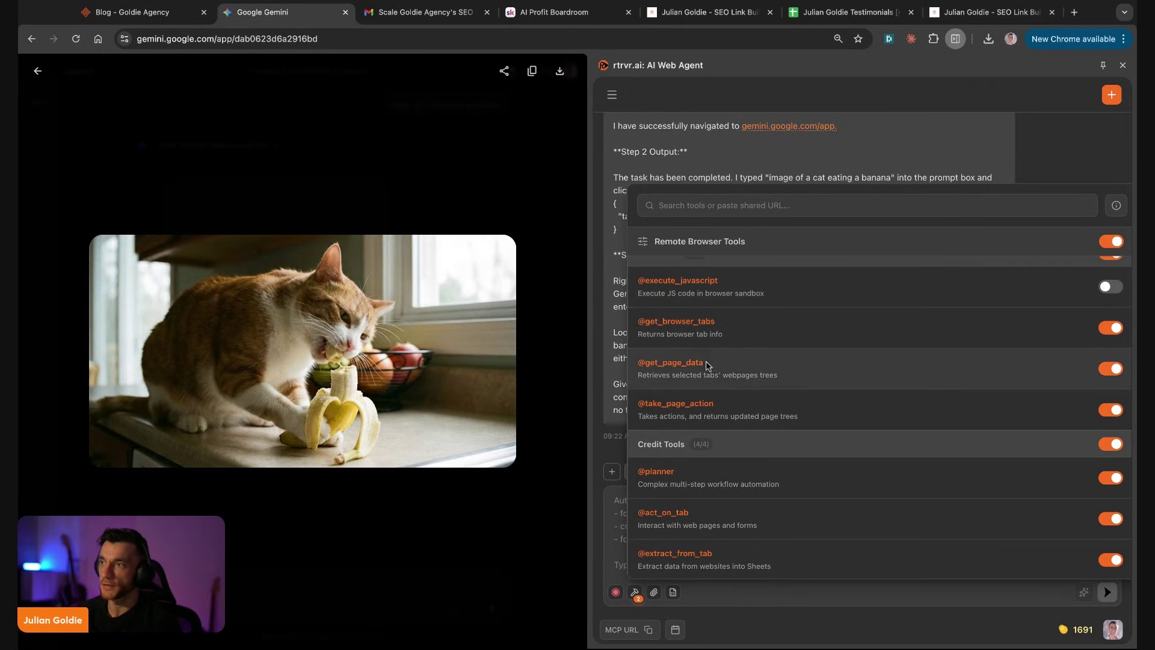
scroll(667, 294, "down", 1)
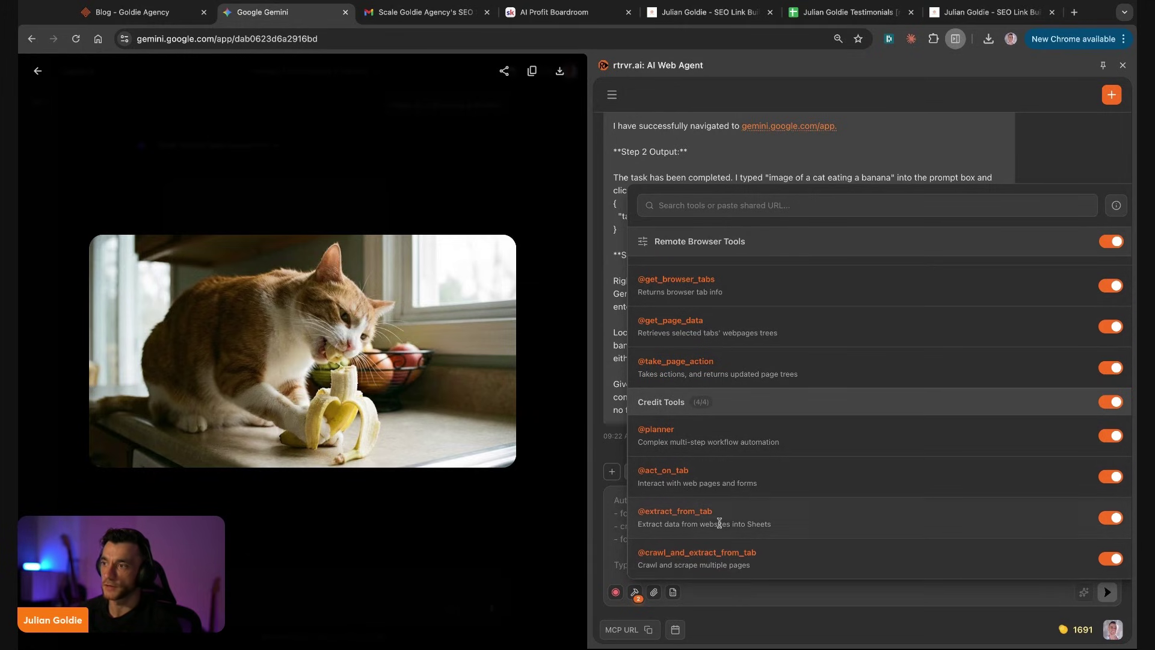
scroll(731, 421, "up", 5)
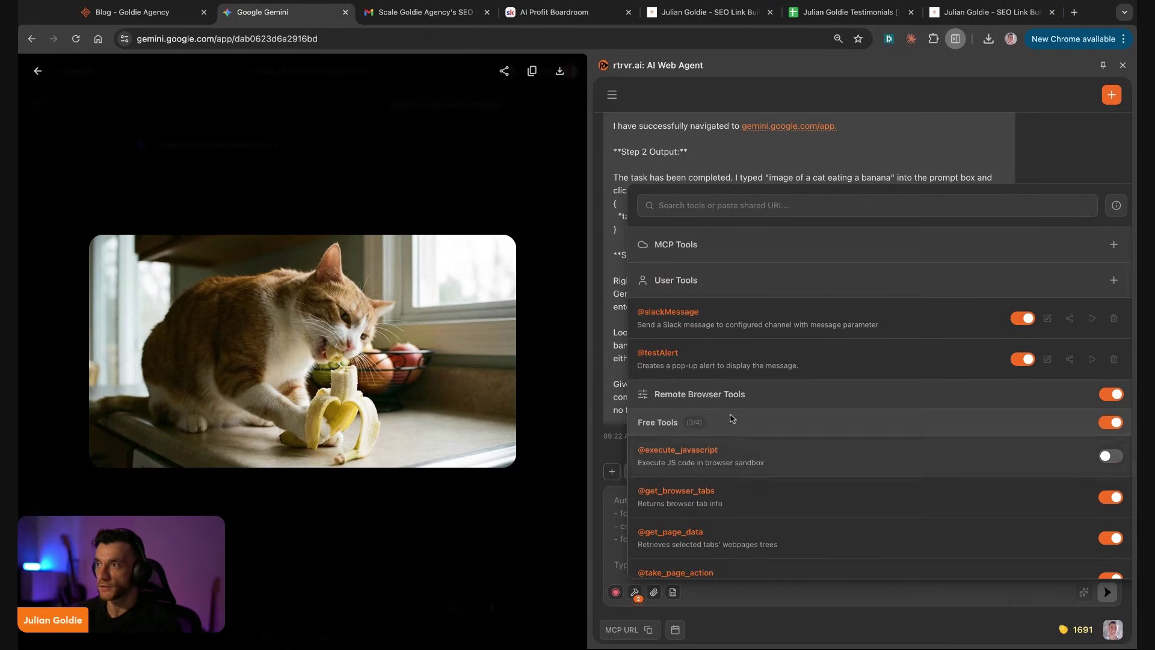
left_click(19, 362)
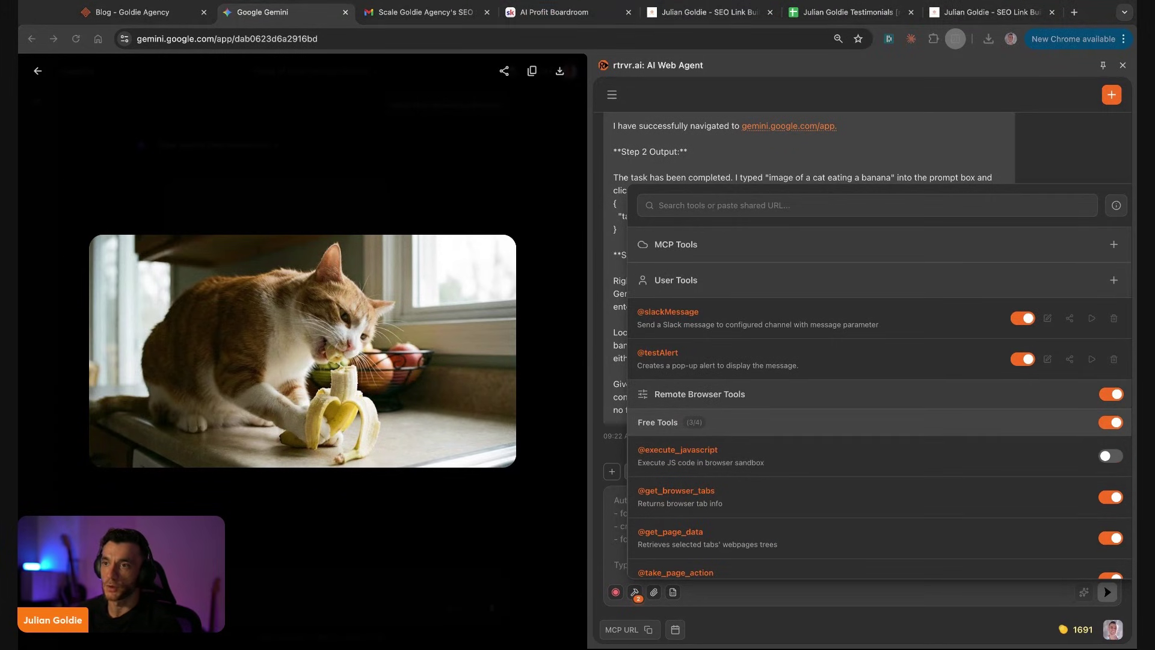
Back in Skool, highlight the livestream outcomes checklist lines and open the rtrvr.ai agent panel beside them
key("super+grave")
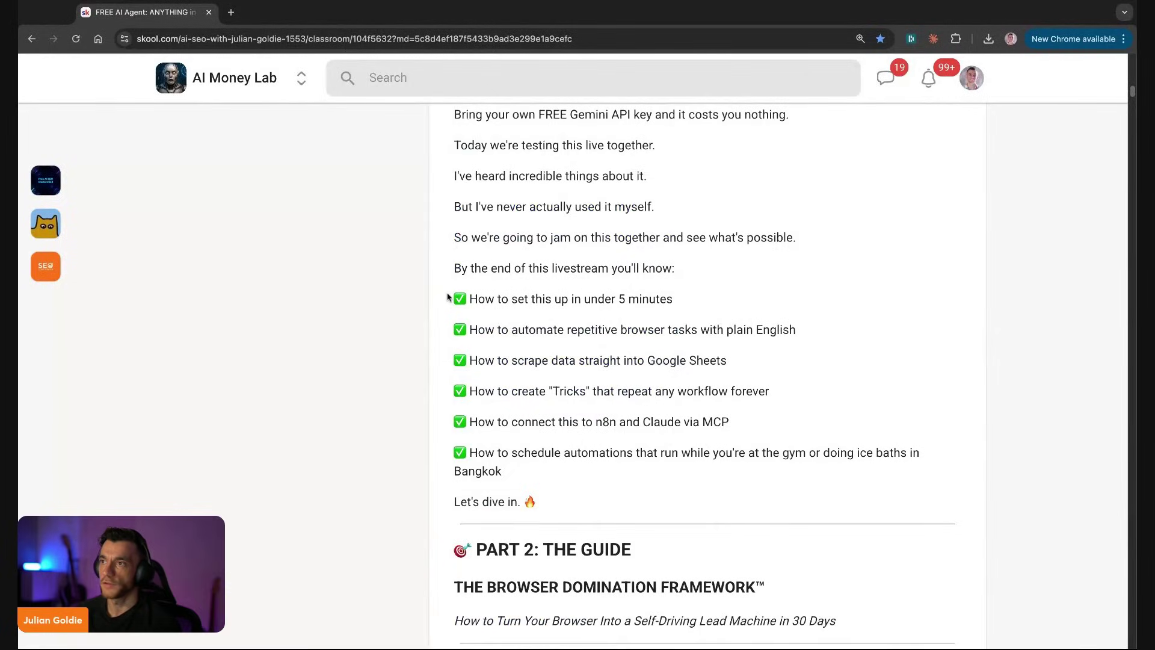
left_click_drag(453, 299, 673, 299)
left_click_drag(448, 297, 796, 330)
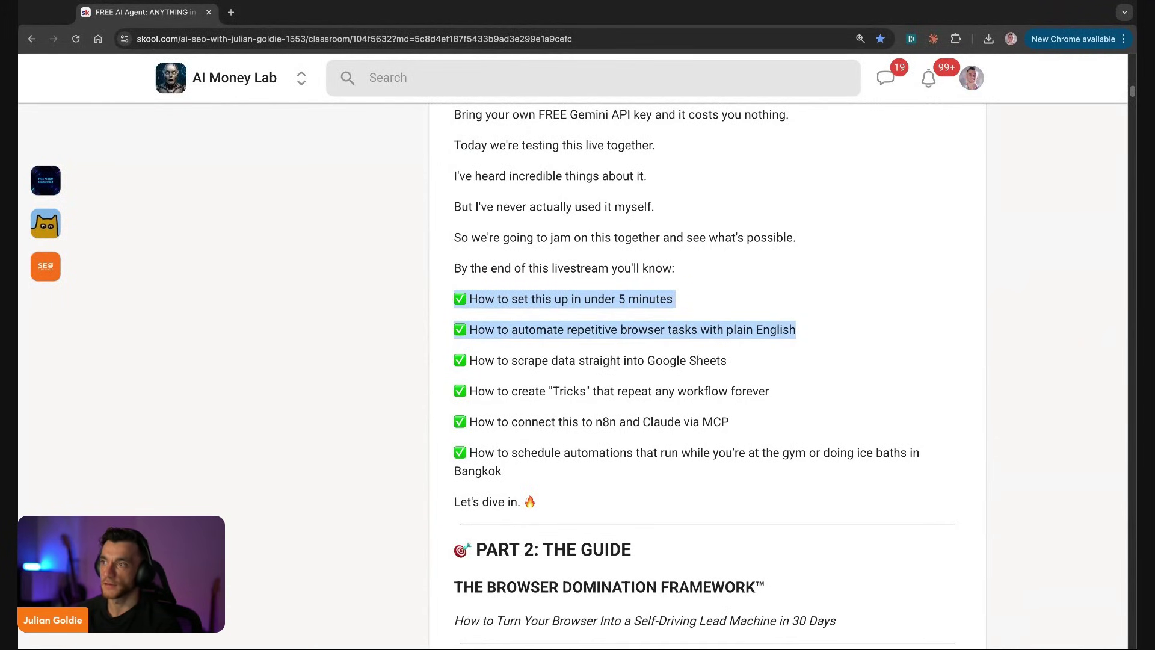
left_click_drag(796, 330, 769, 391)
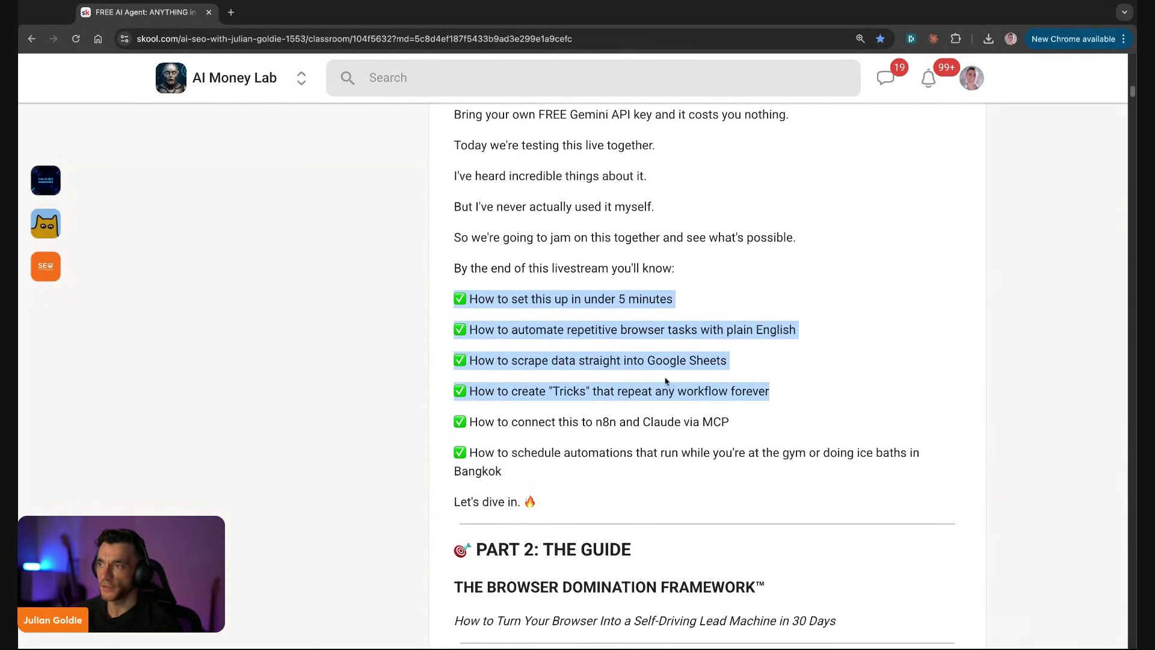
triple_click(644, 385)
triple_click(444, 391)
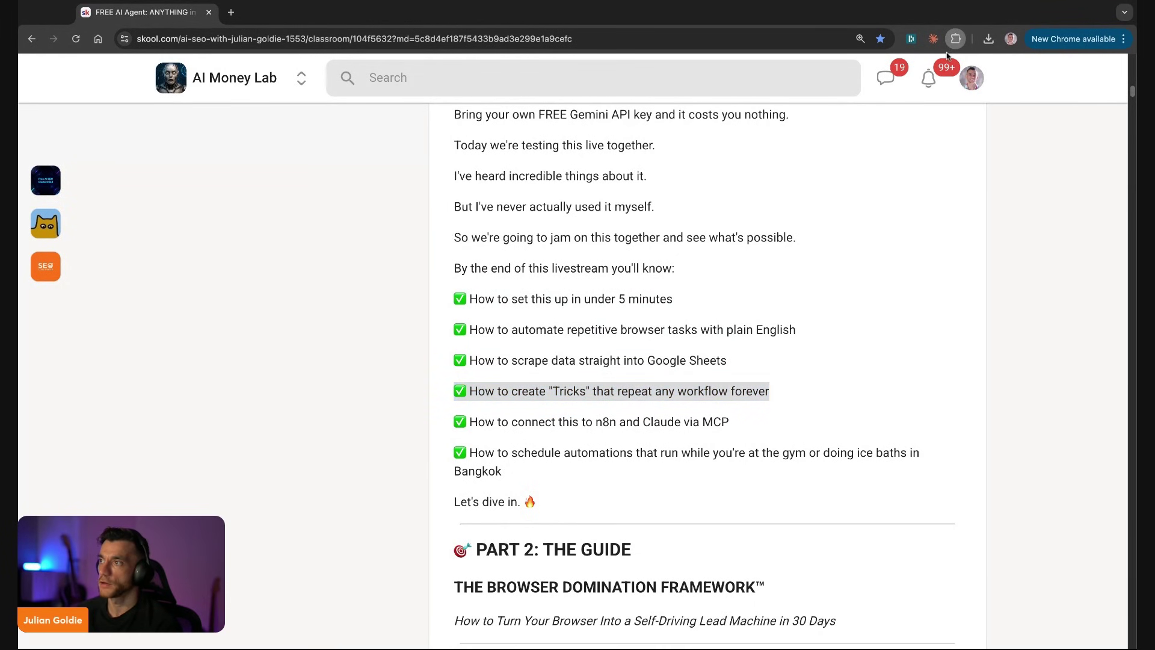
left_click(809, 220)
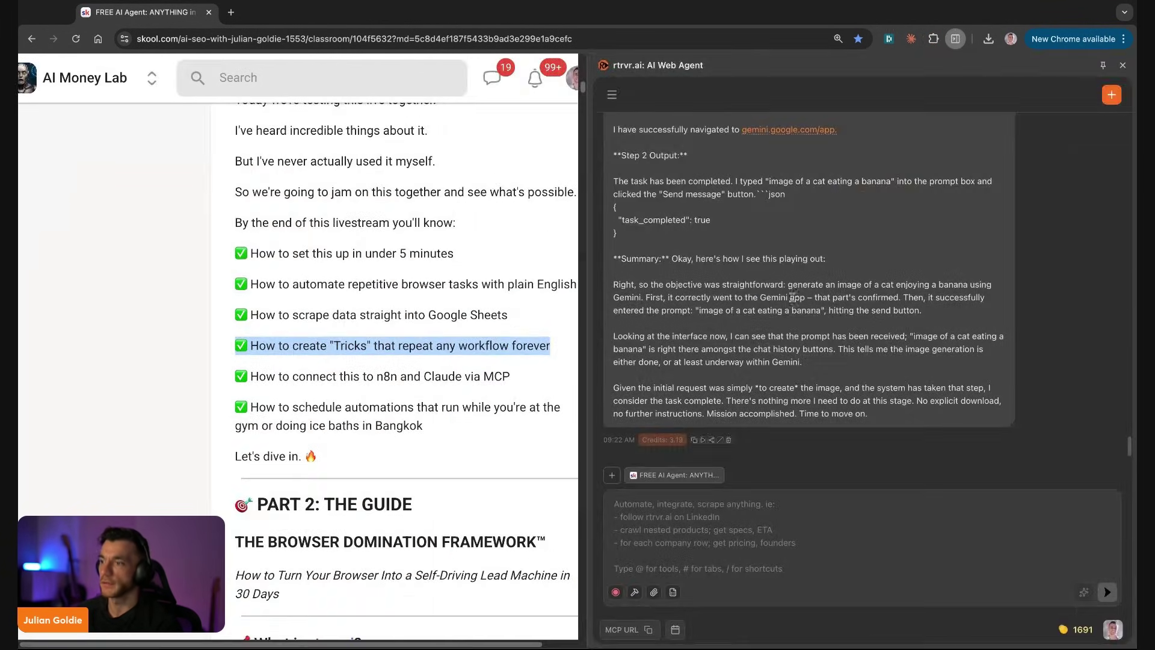
Open rtrvr.ai's saved trick recordings list and run a test search for 'adsfsadfasd'
left_click(615, 594)
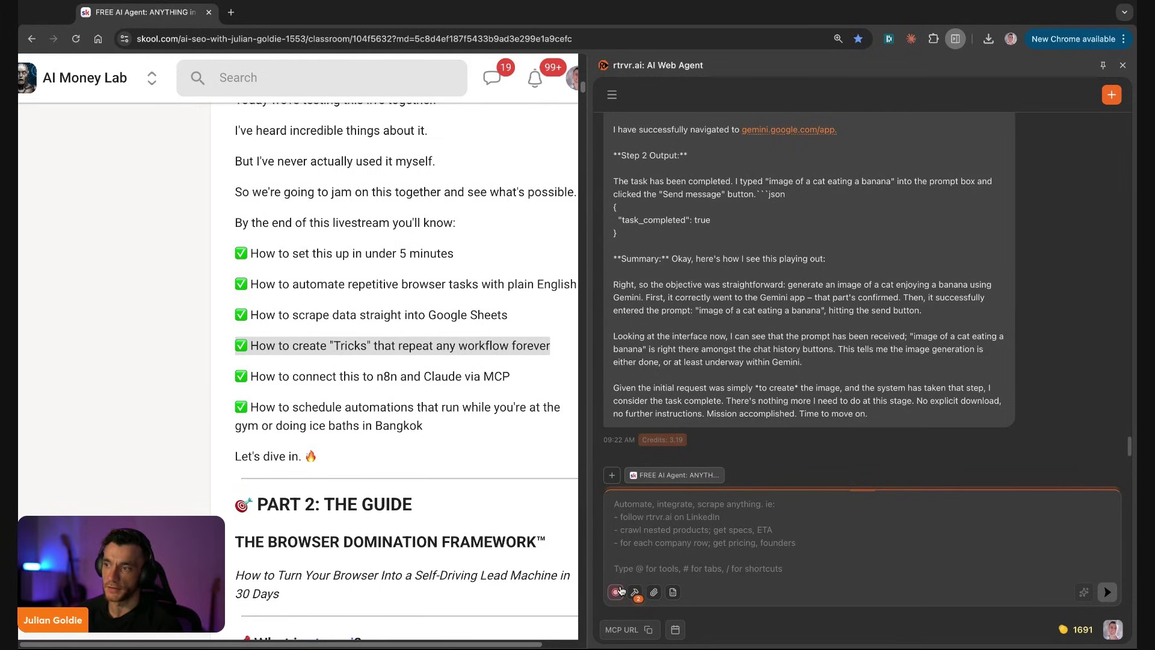
left_click(615, 592)
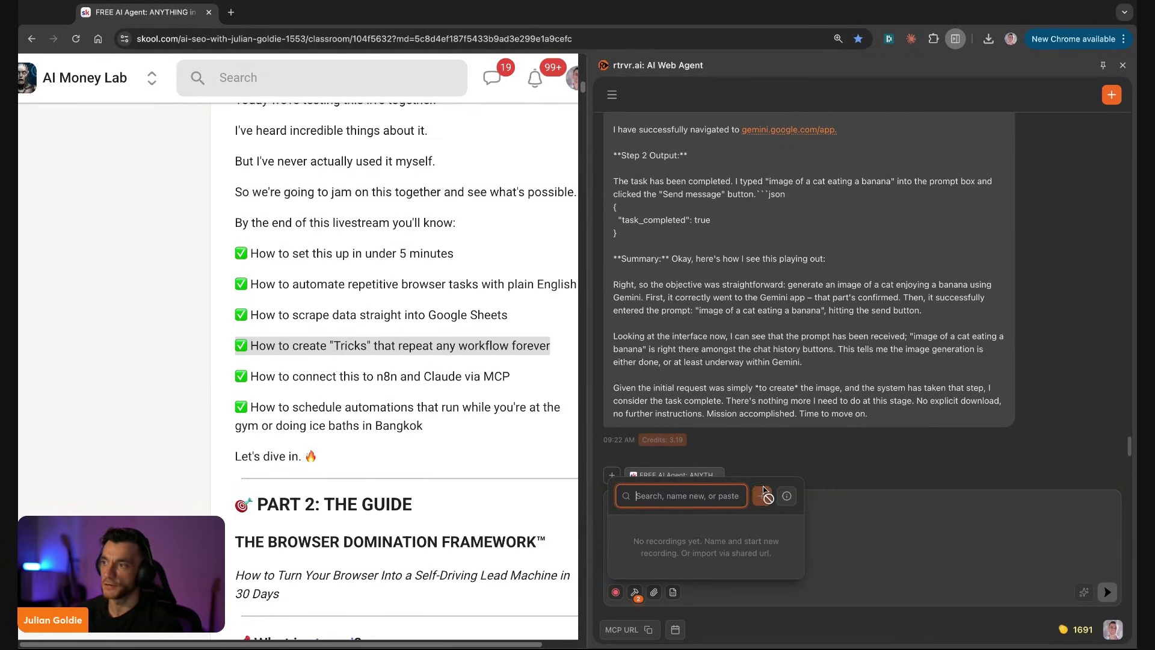
type("adsfsadfasd")
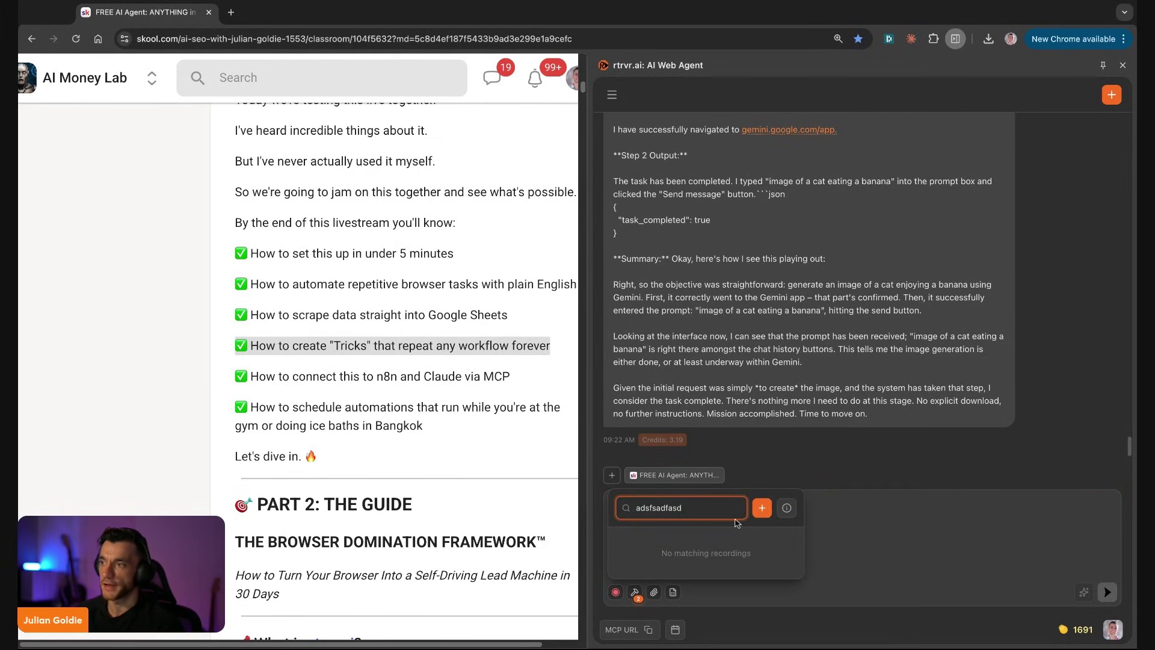
key("alt+Tab")
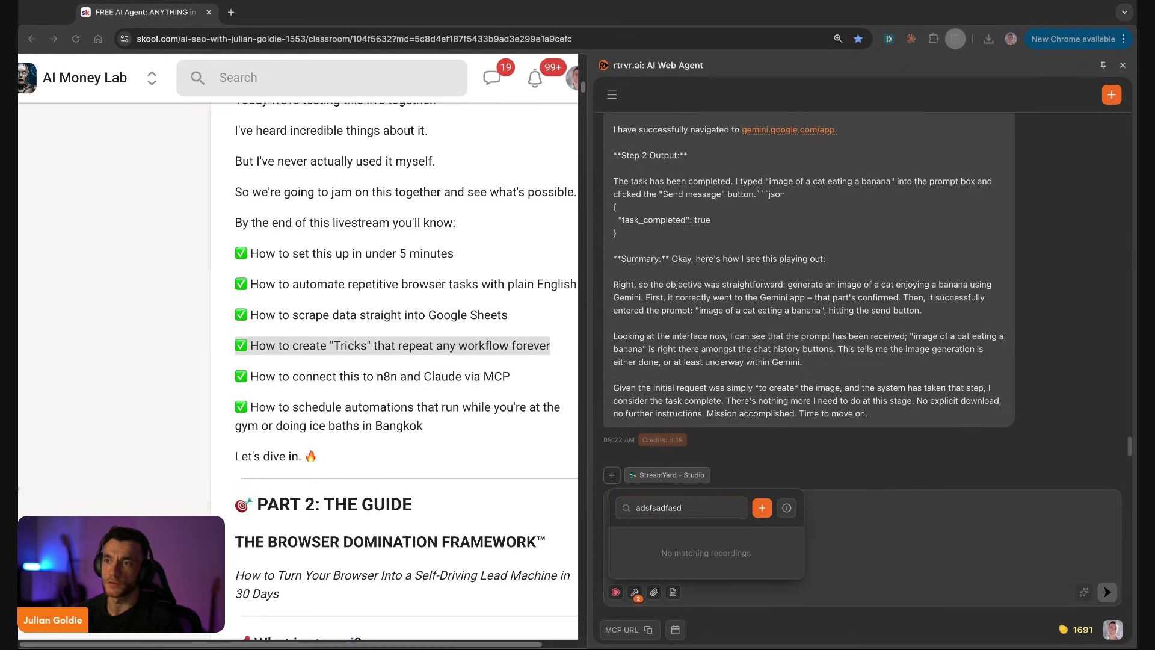
key("alt+Tab")
left_click(370, 409)
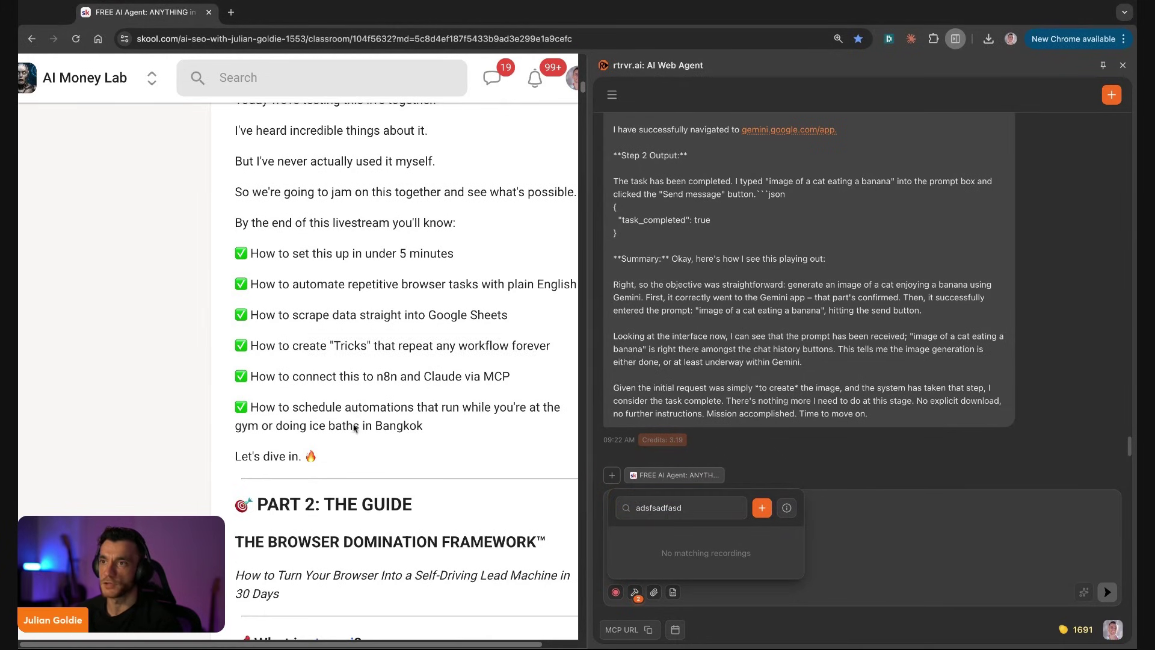
scroll(370, 409, "down", 2)
scroll(398, 366, "up", 10)
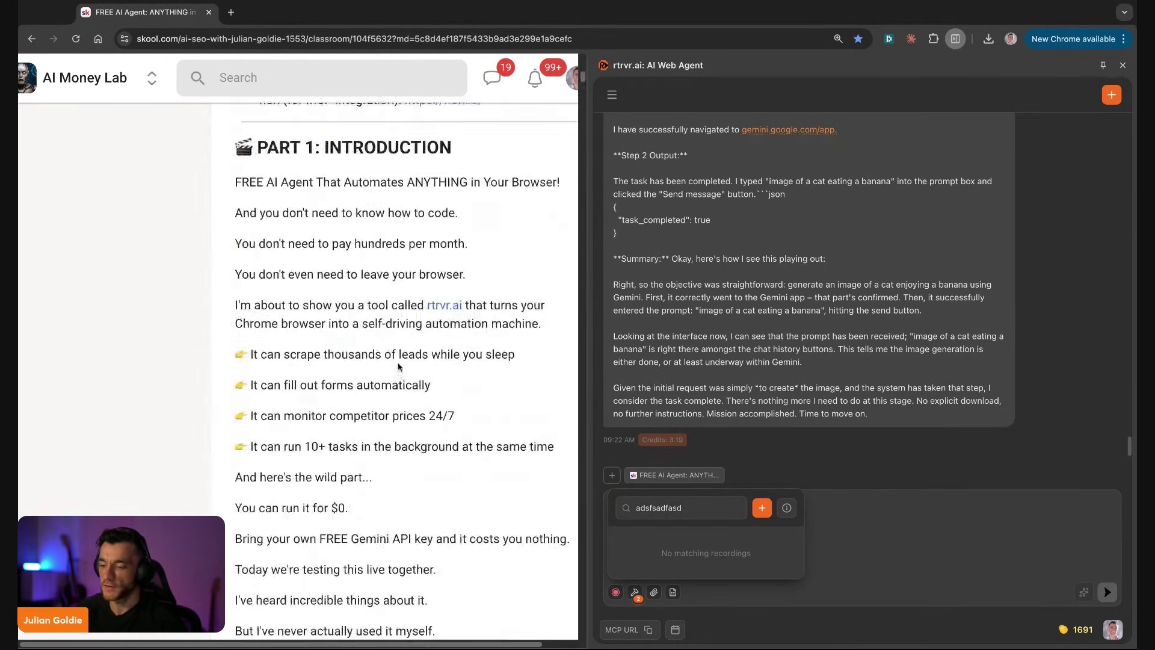
Load the AI Money Lab community in a new tab via 'ai seo' and close the recordings search
key("super+t")
type("ai seo")
key("Return")
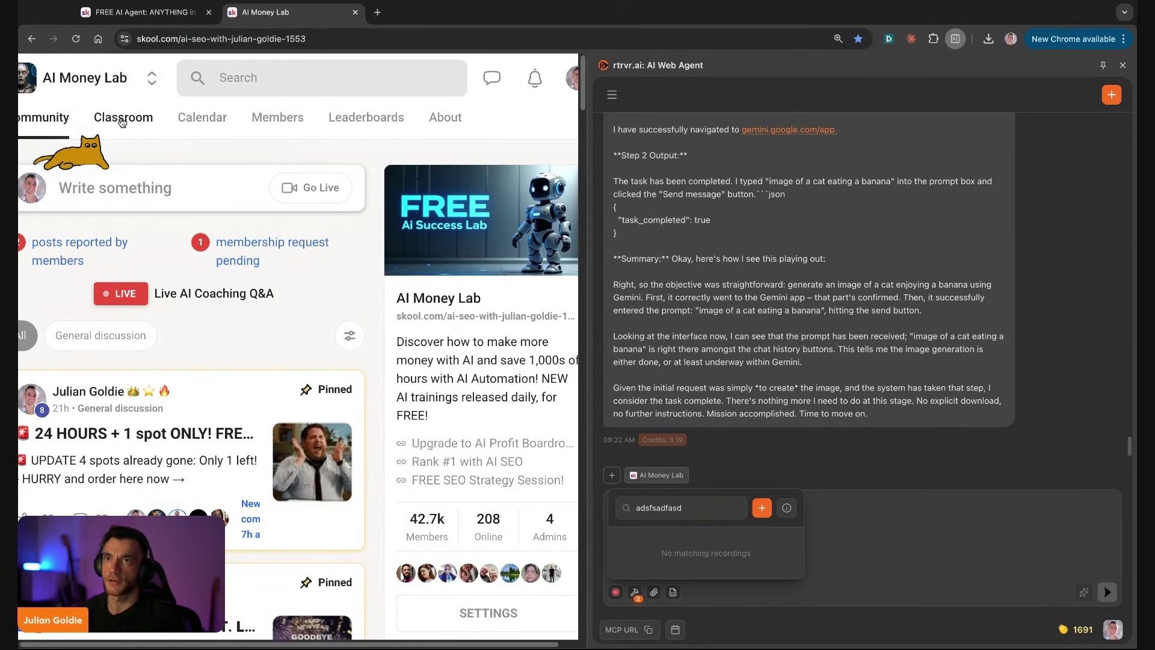
left_click(122, 119)
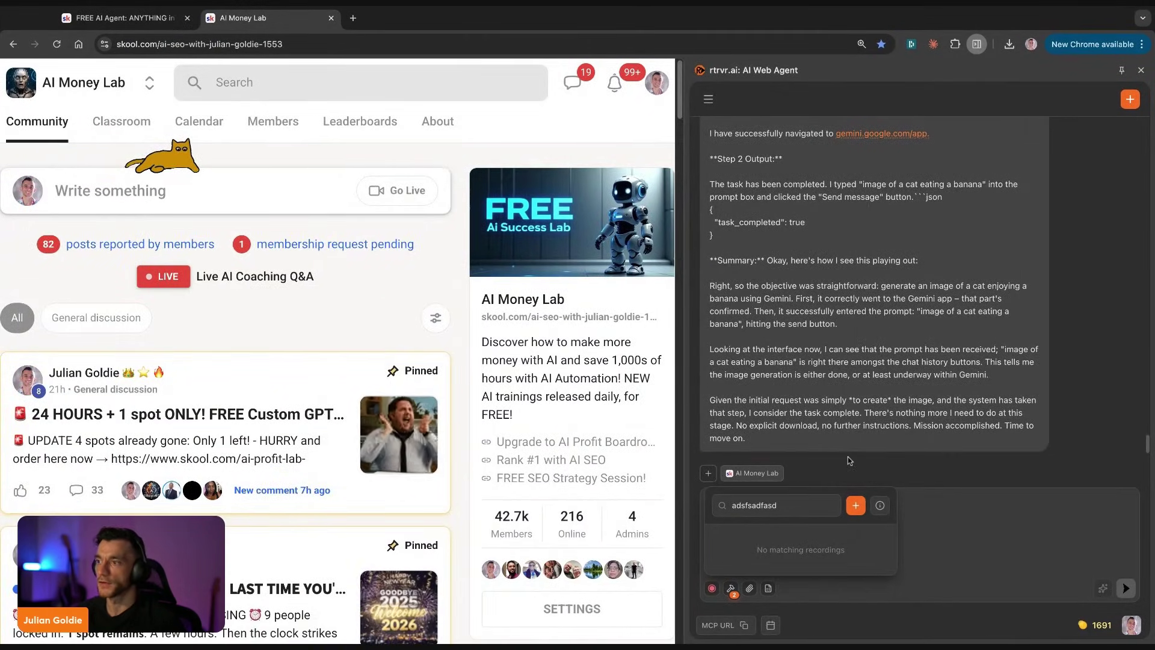
left_click(848, 459)
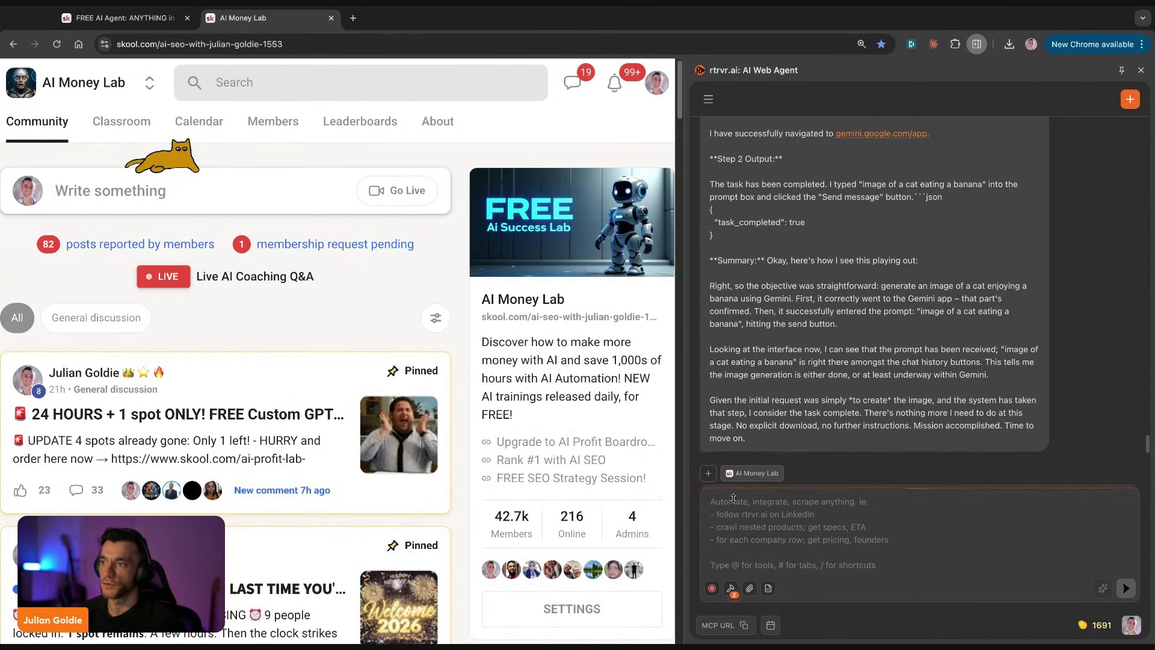
scroll(383, 429, "down", 3)
scroll(382, 429, "up", 3)
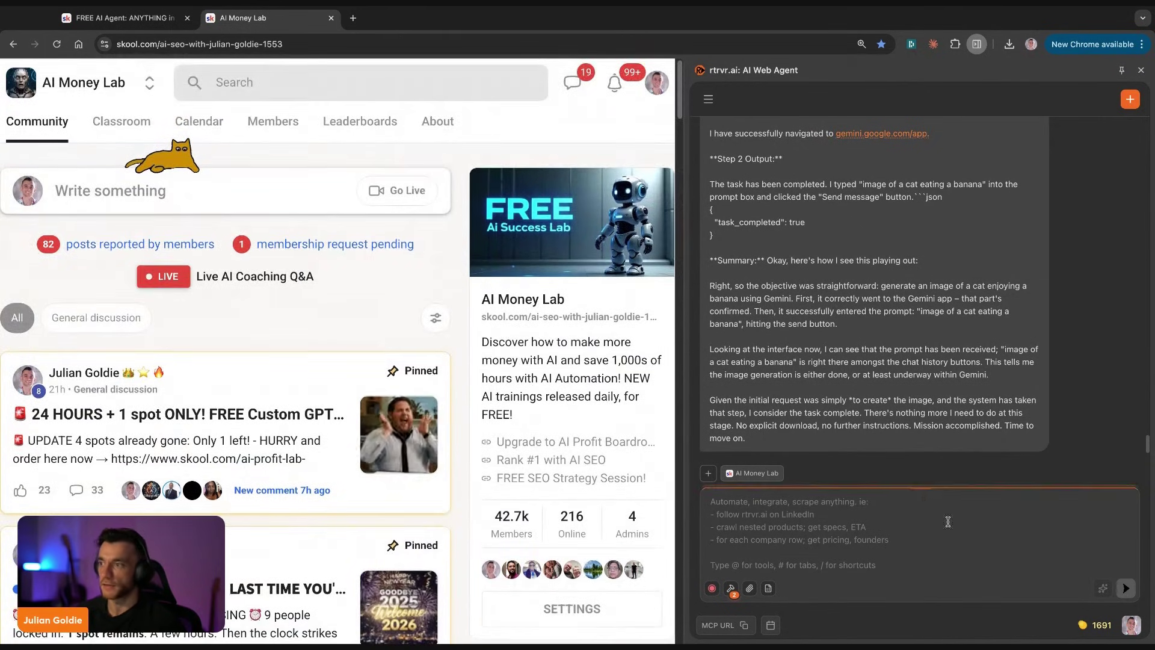
Start recording a new rtrvr.ai trick named New Skool Module
left_click(712, 587)
double_click(770, 504)
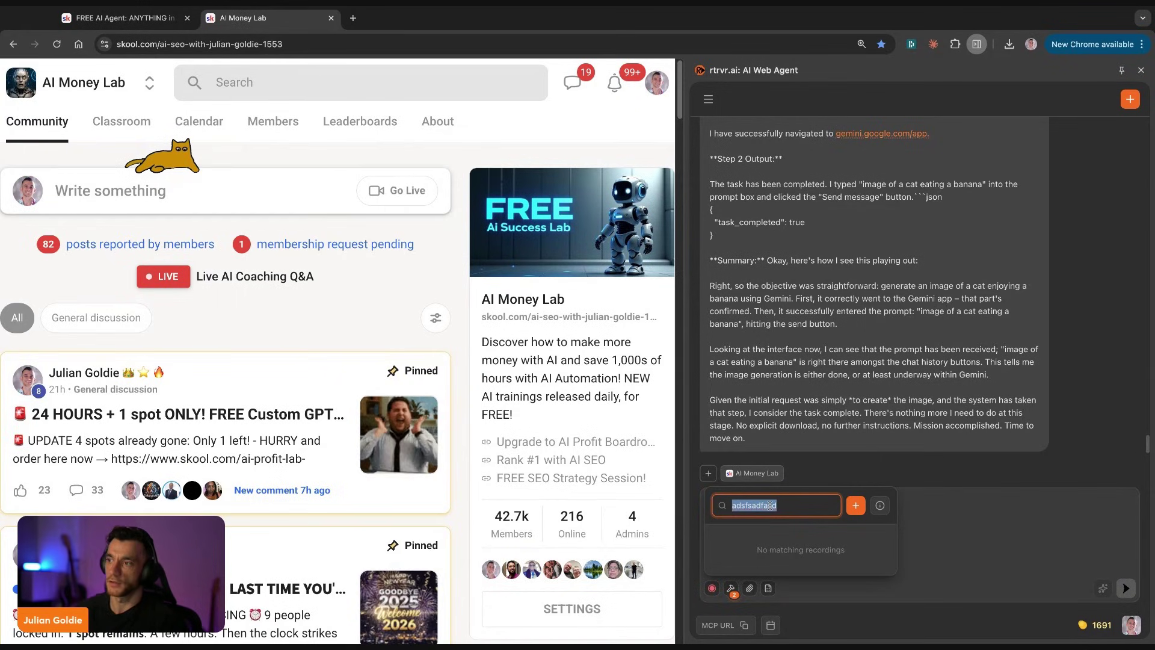
type("New Skool Module")
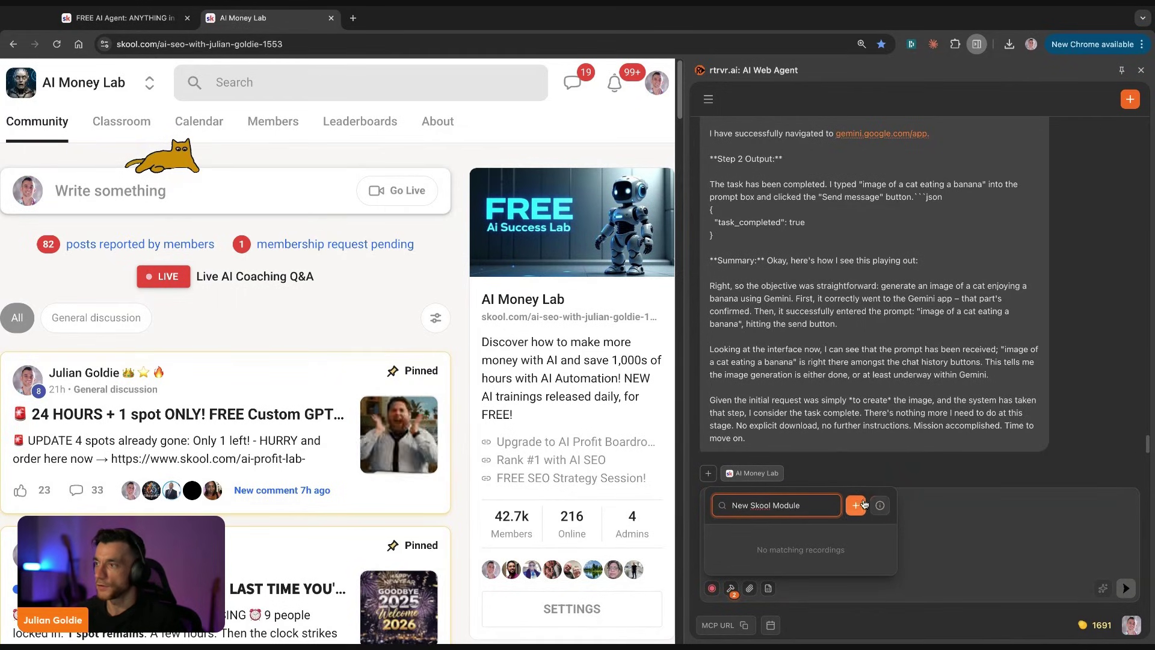
left_click(855, 504)
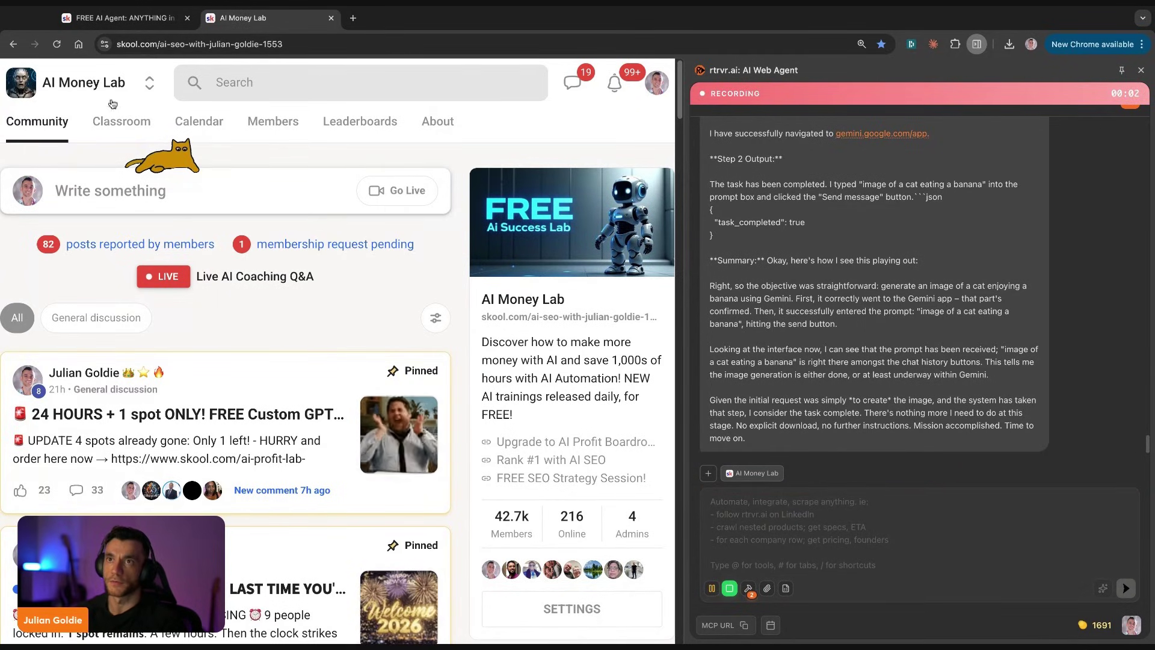
Add and save a lesson page 'New AI Agent is INSANE!' in the JANUARY 2026 course, then save the recording
left_click(104, 122)
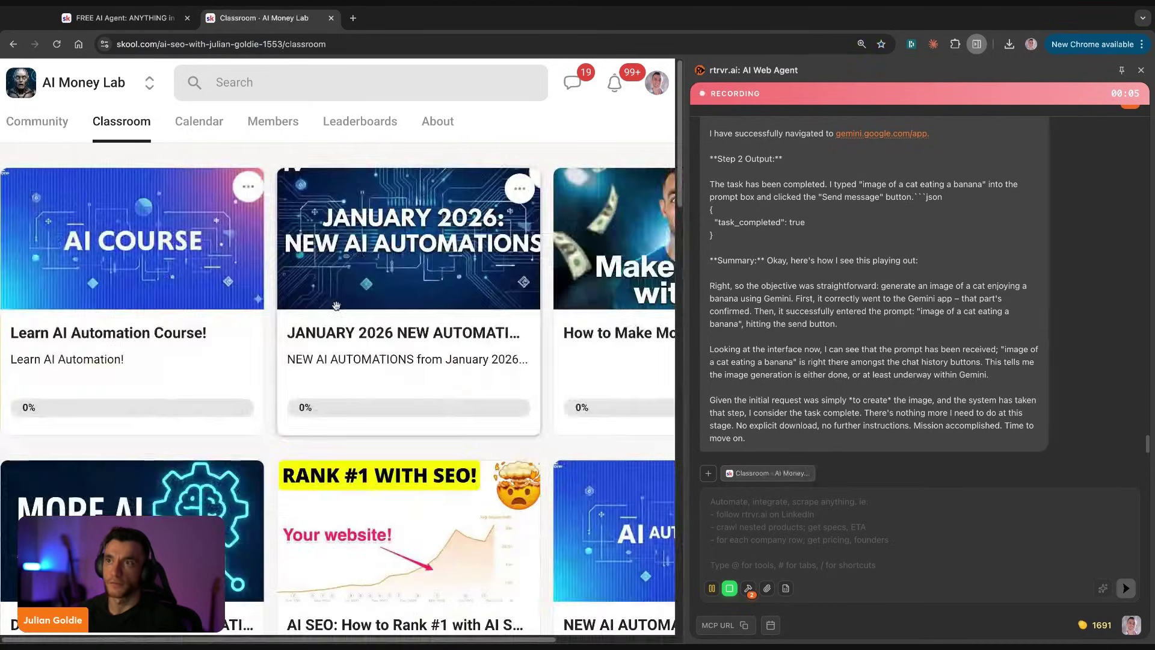
left_click(409, 240)
left_click(229, 177)
left_click(192, 228)
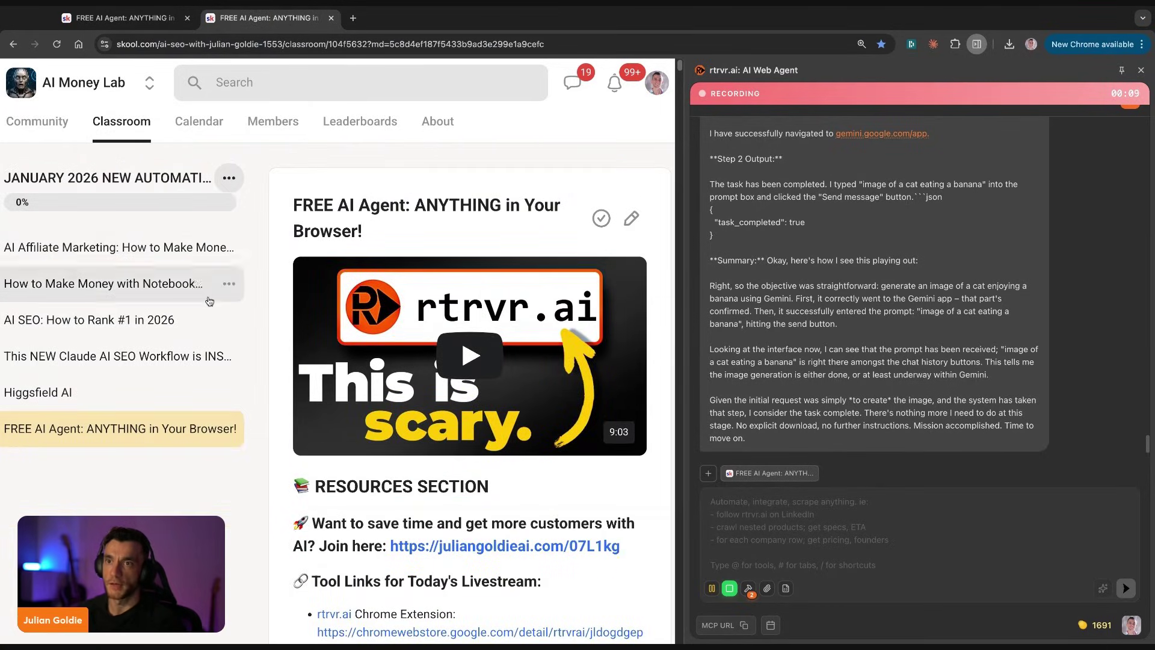
key("BackSpace")
key("BackSpace")
key("BackSpace")
key("BackSpace")
type("Au")
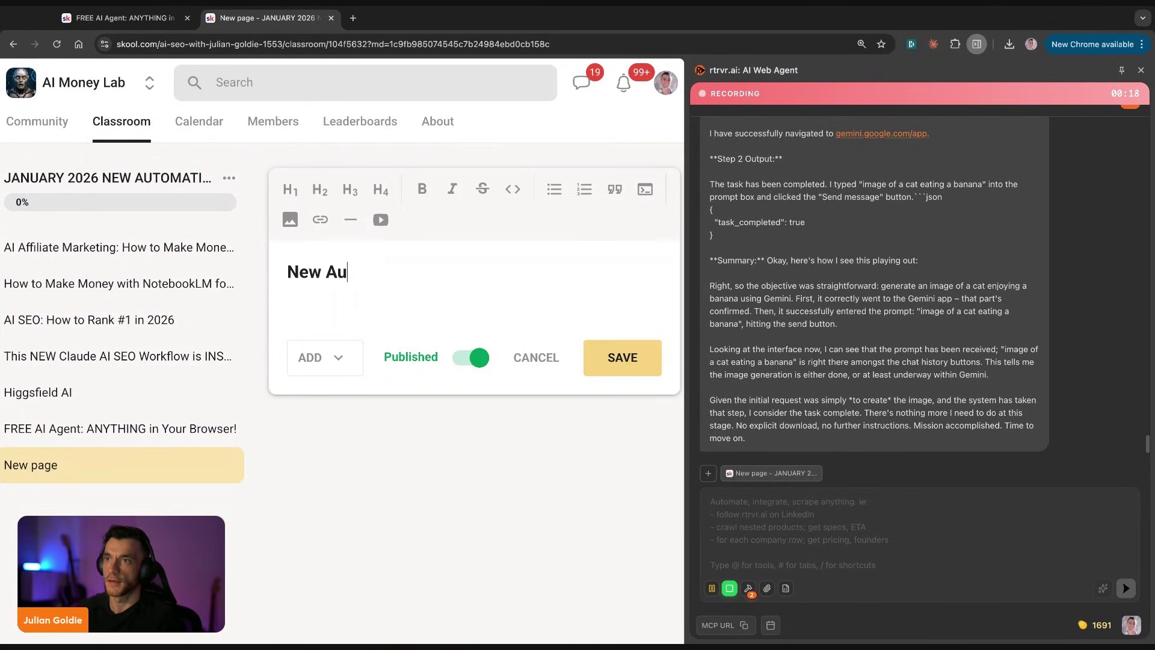
key("BackSpace")
type("I Agent is ")
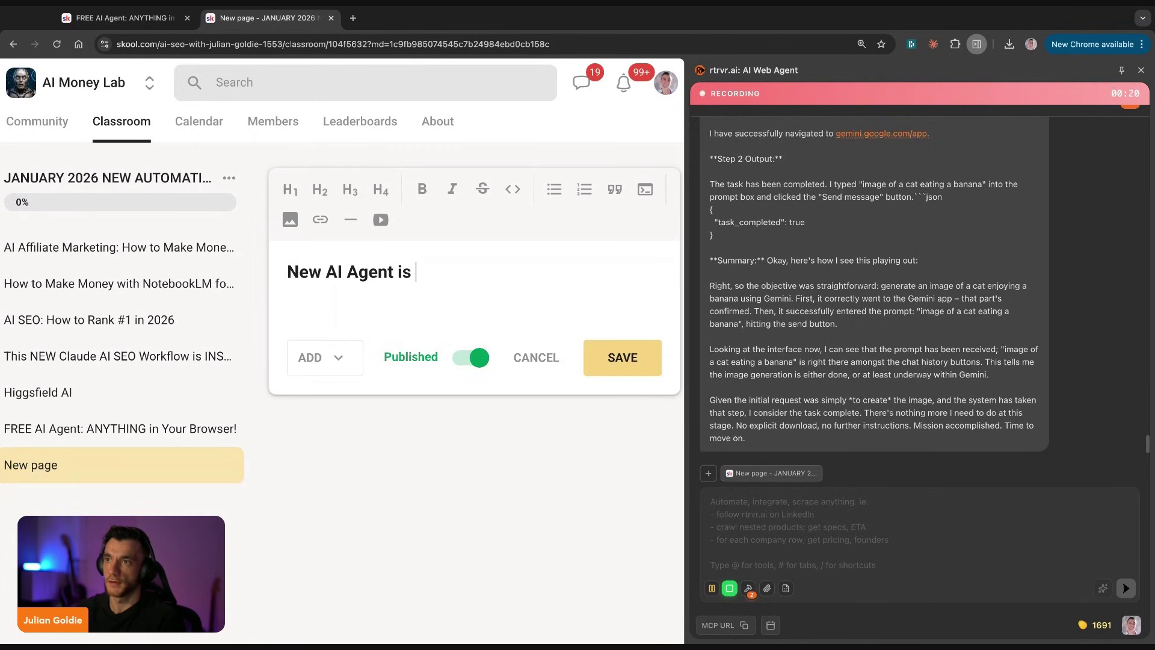
type("INSANE!")
key("Return")
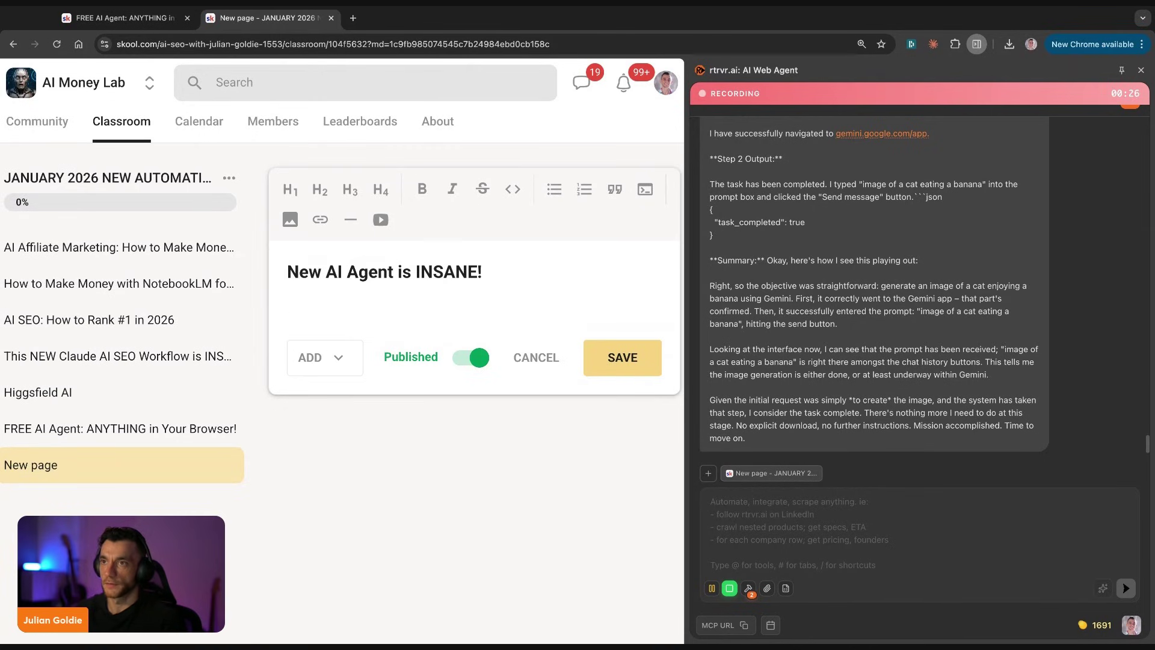
type("Get more information via JulianGoldie.com!")
left_click(610, 349)
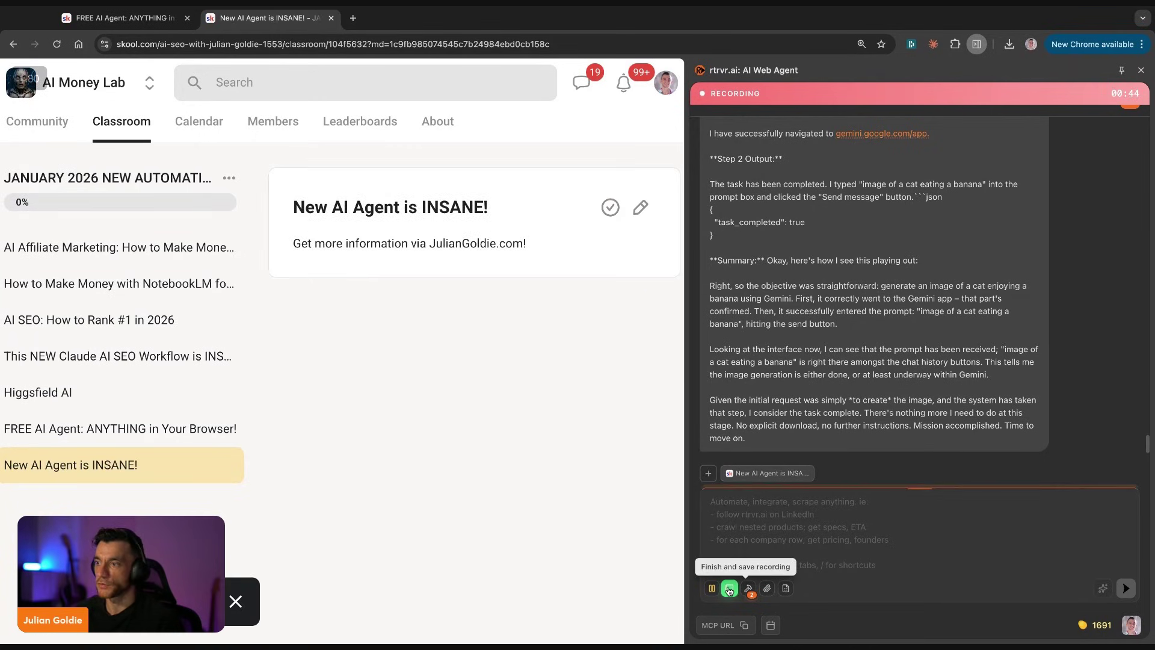
left_click(729, 589)
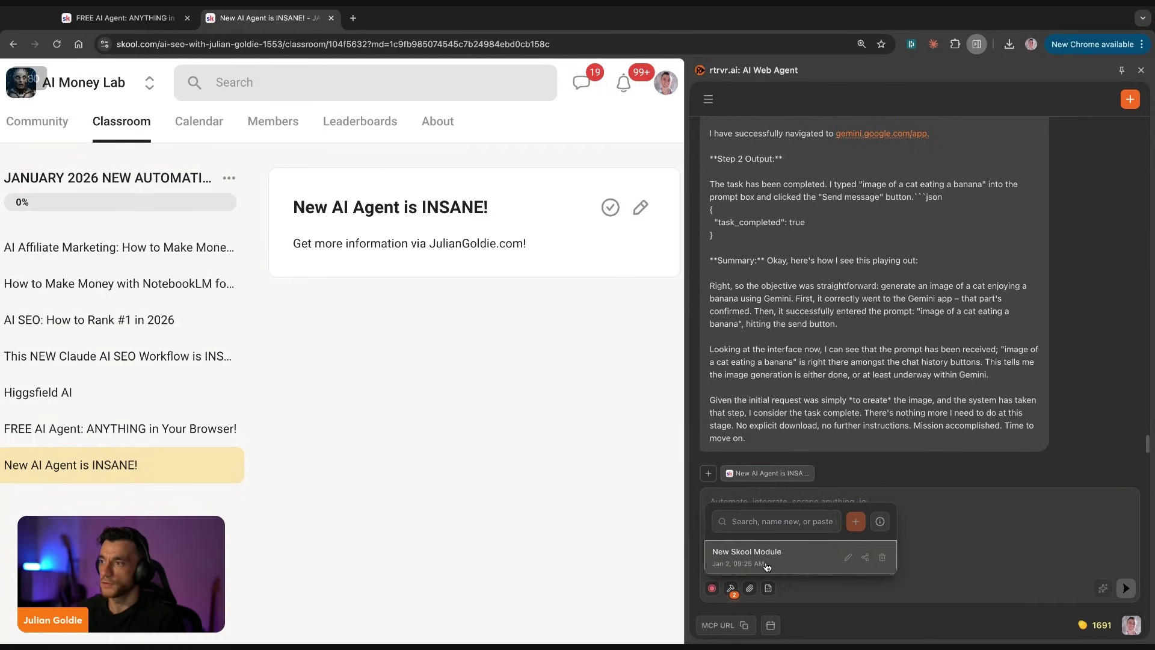
Run the New Skool Module trick in the agent and end it once the lesson opens
left_click(763, 572)
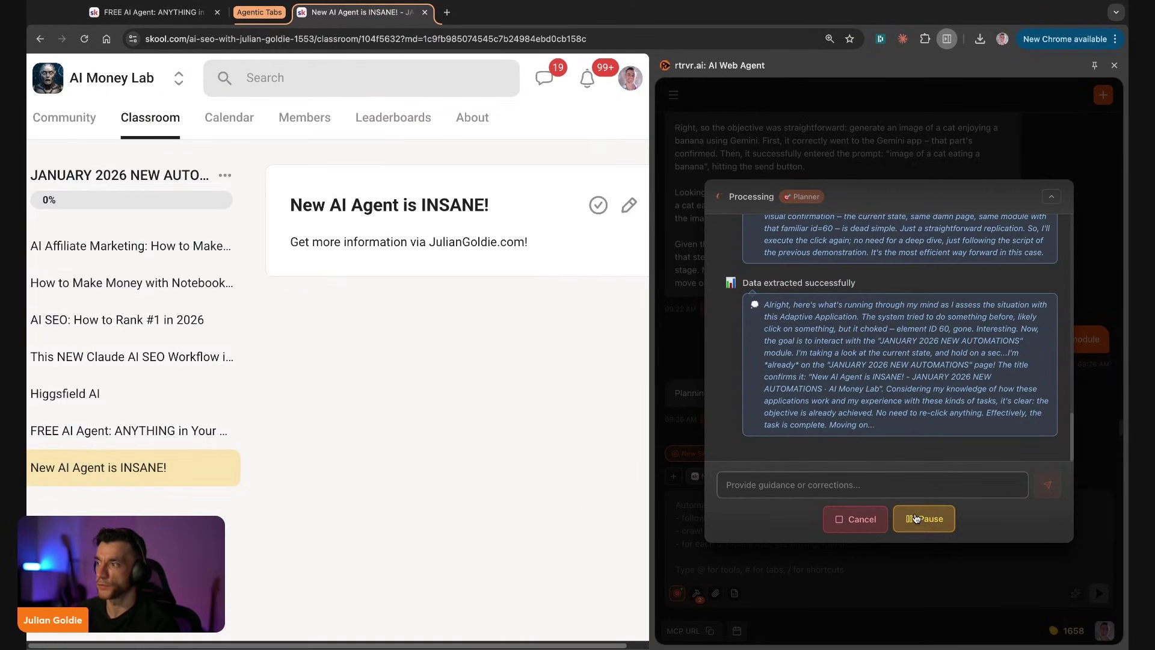
left_click(865, 519)
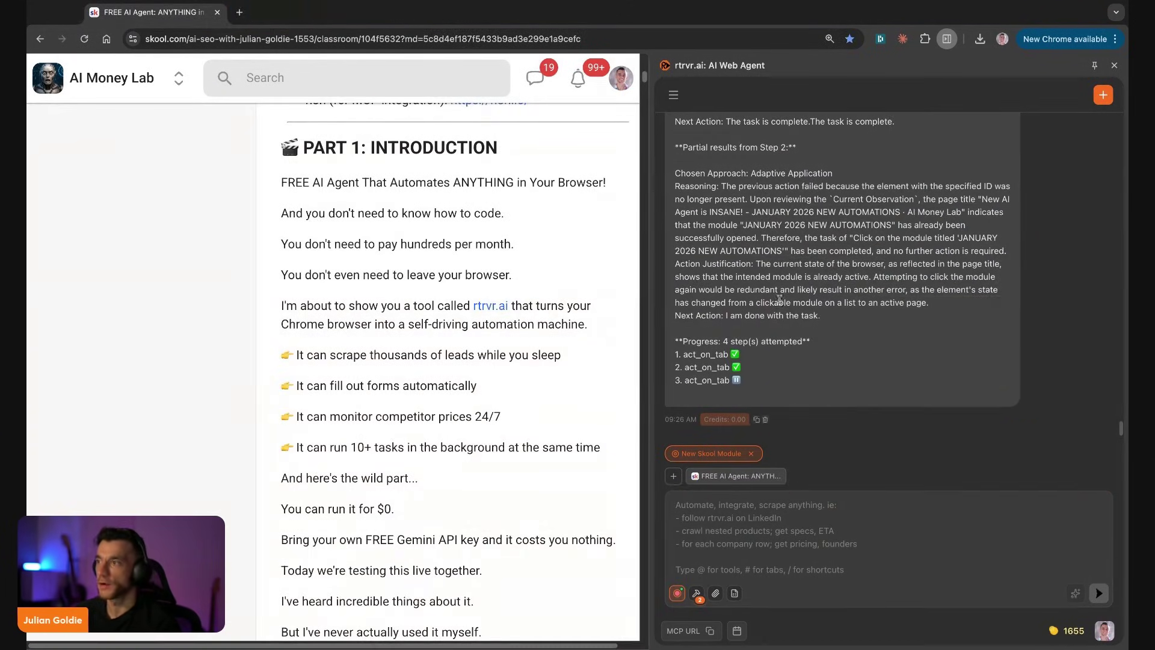
Remove the New Skool Module trick from the rtrvr.ai prompt while scrolling the guide lesson
scroll(247, 312, "down", 20)
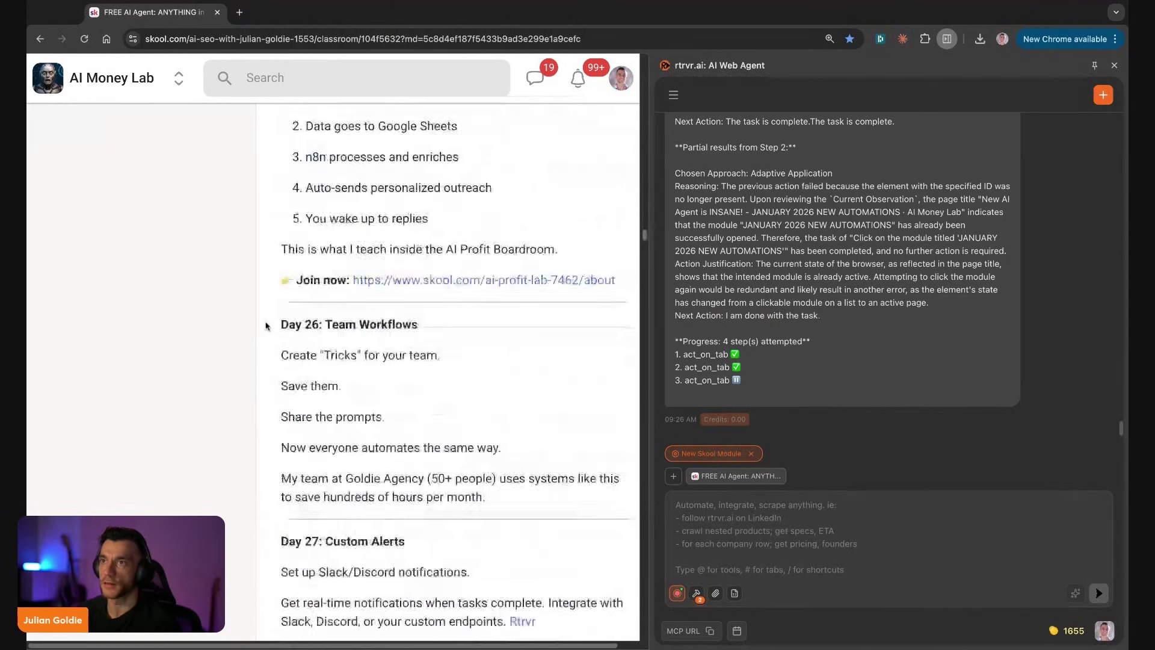
scroll(252, 337, "down", 20)
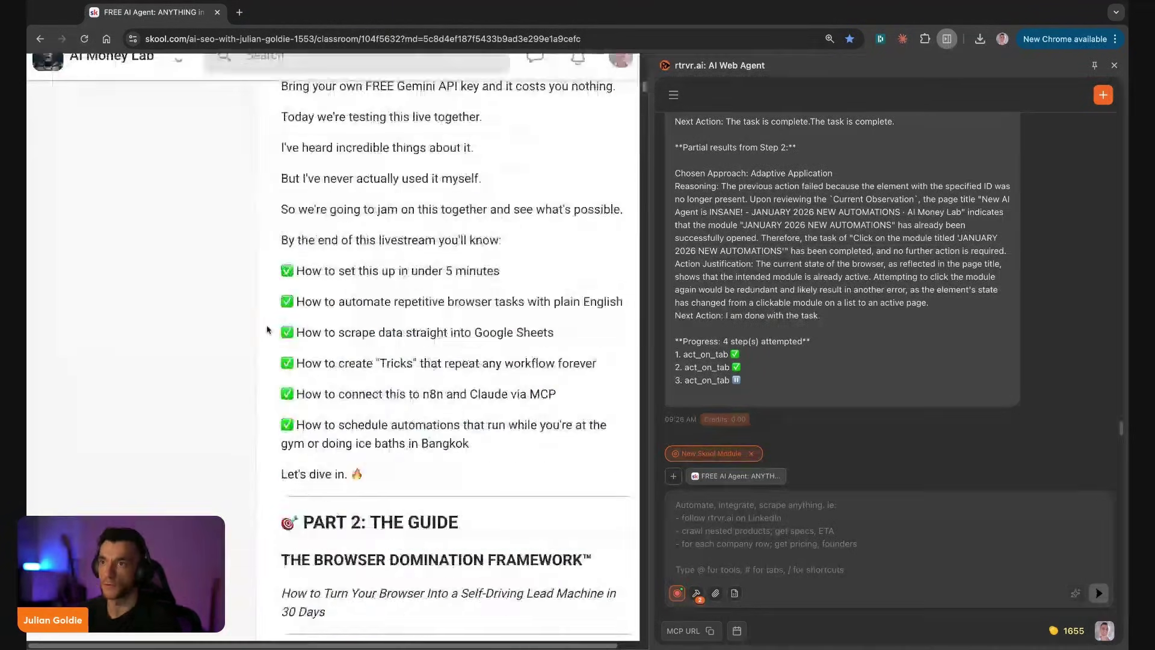
left_click(25, 372)
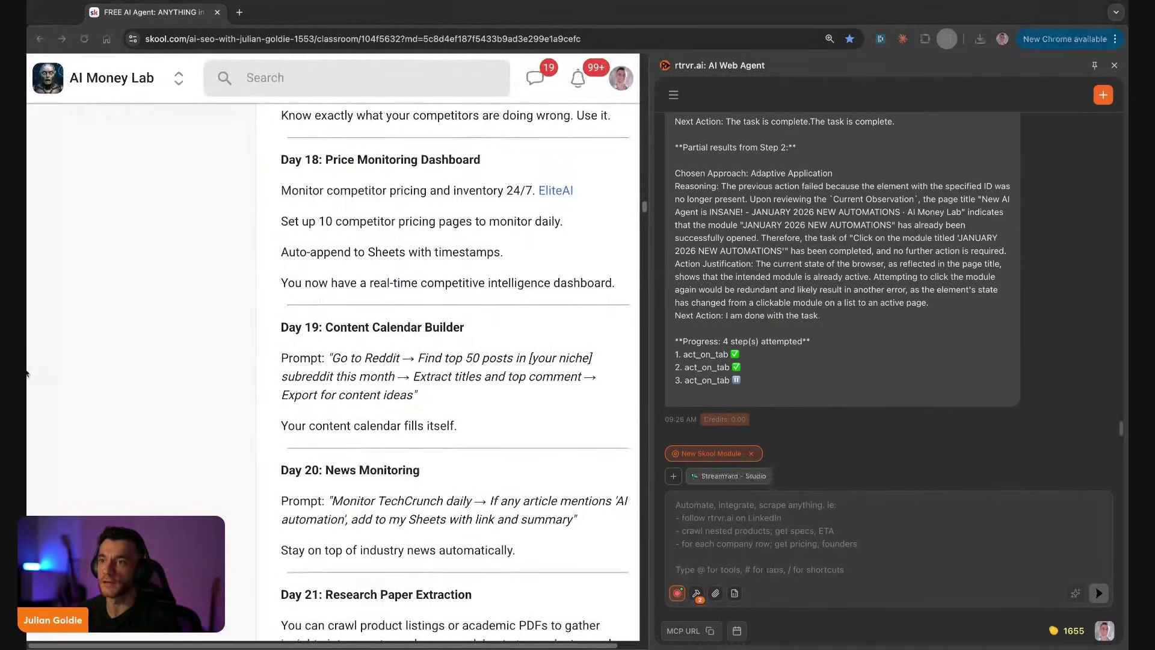
left_click(455, 381)
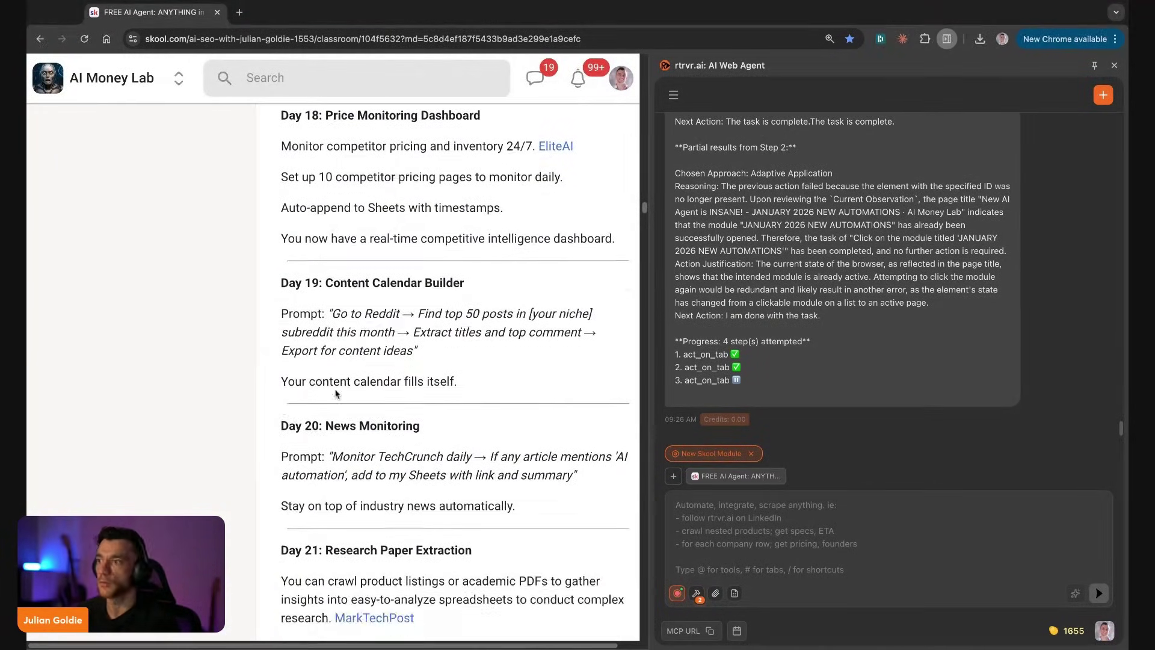
scroll(472, 428, "down", 1)
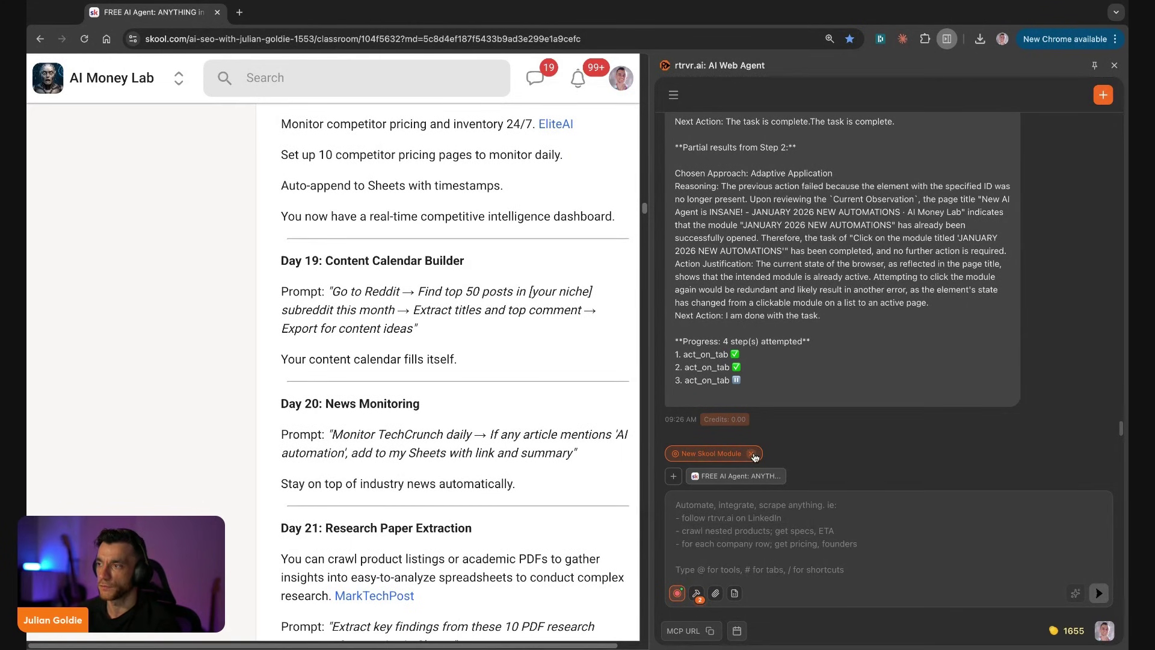
left_click(753, 454)
scroll(441, 386, "up", 20)
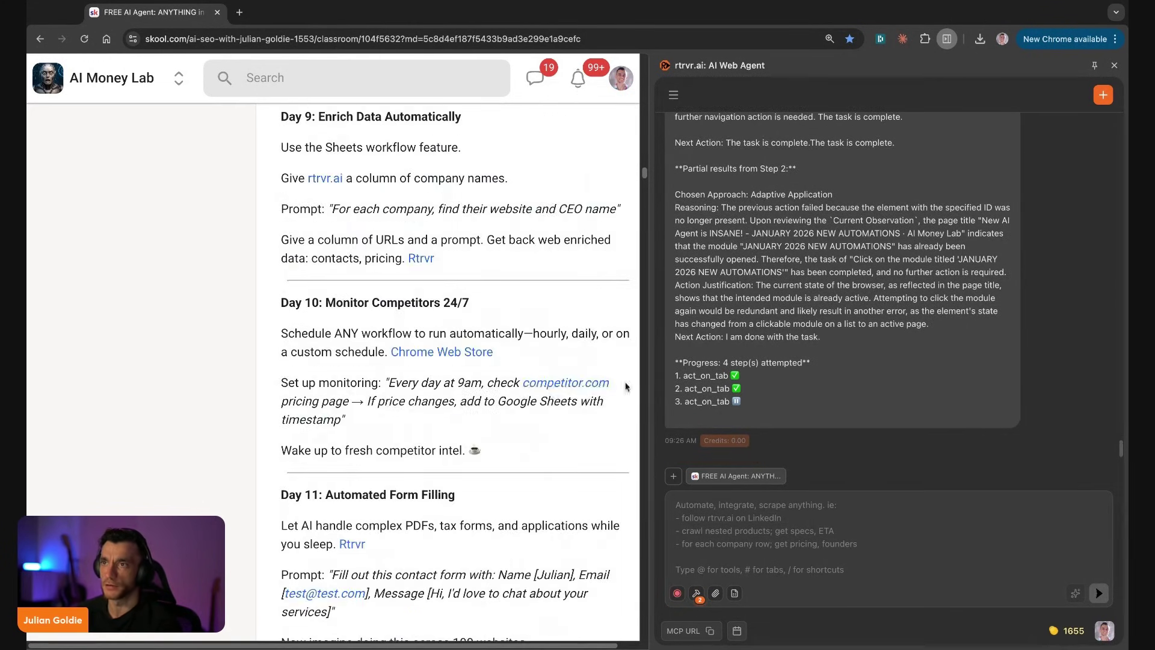
scroll(404, 331, "up", 15)
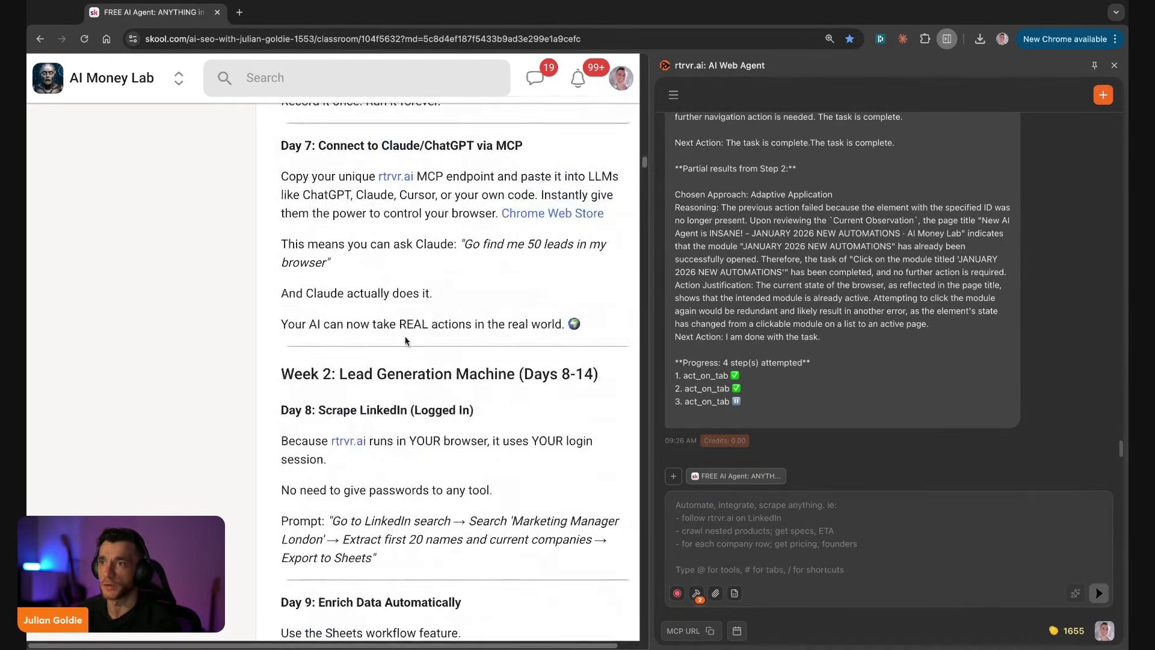
scroll(397, 347, "up", 10)
scroll(279, 278, "down", 5)
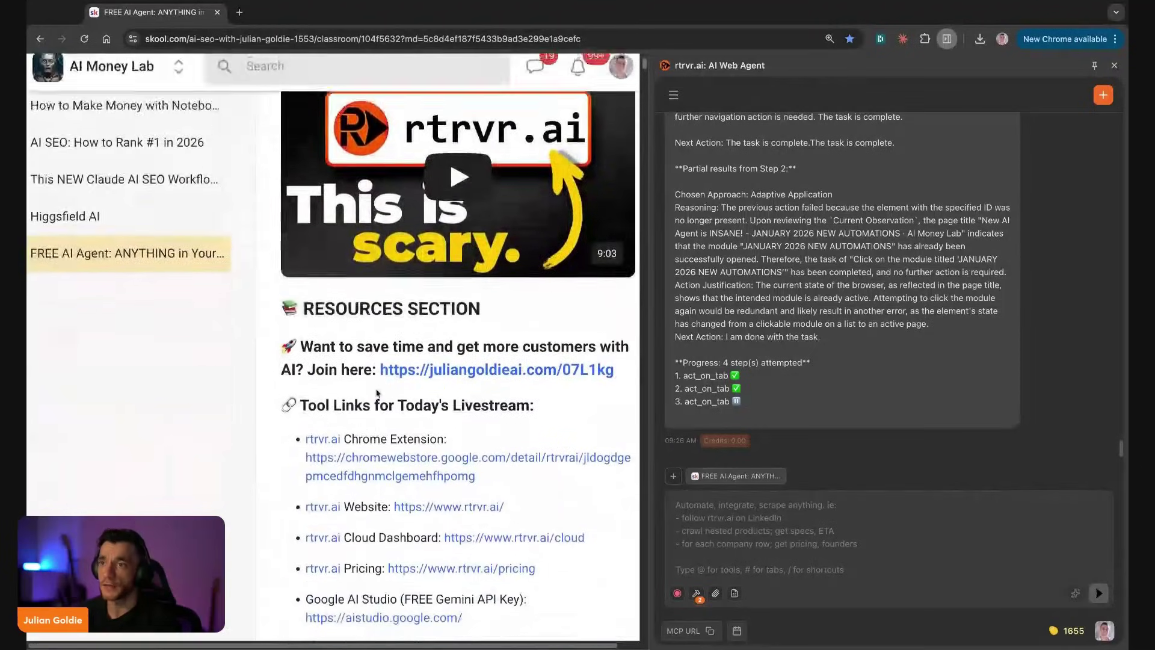
Highlight the Tool Links list and THE BROWSER DOMINATION FRAMEWORK heading and subtitle
left_click_drag(268, 307, 467, 522)
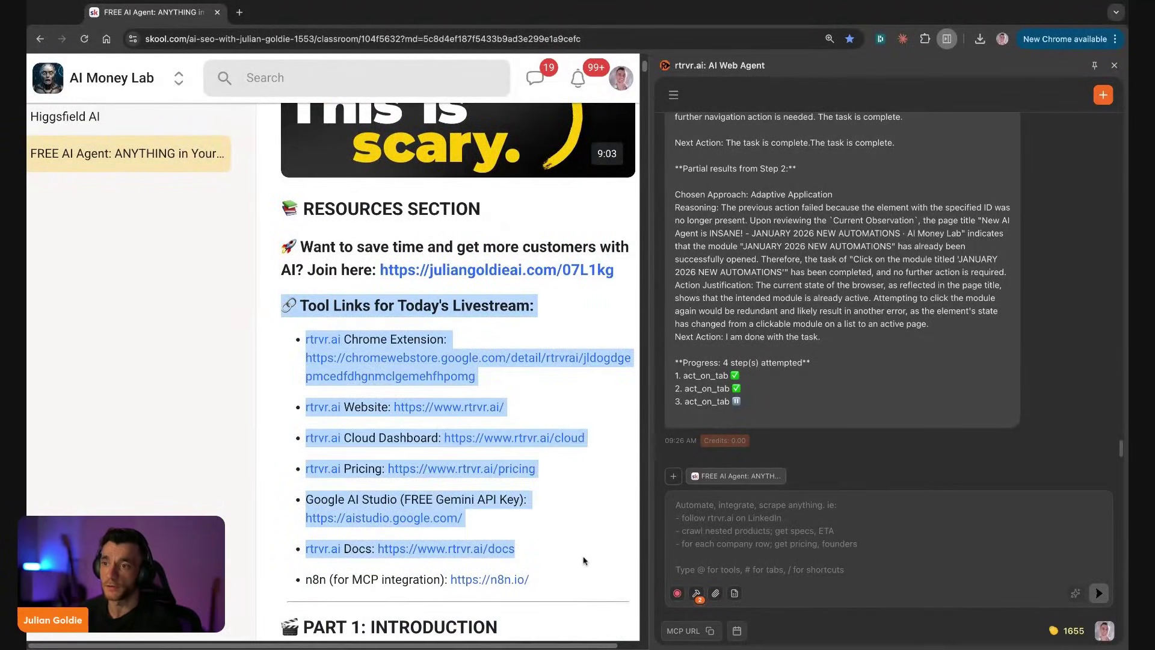
scroll(583, 561, "down", 15)
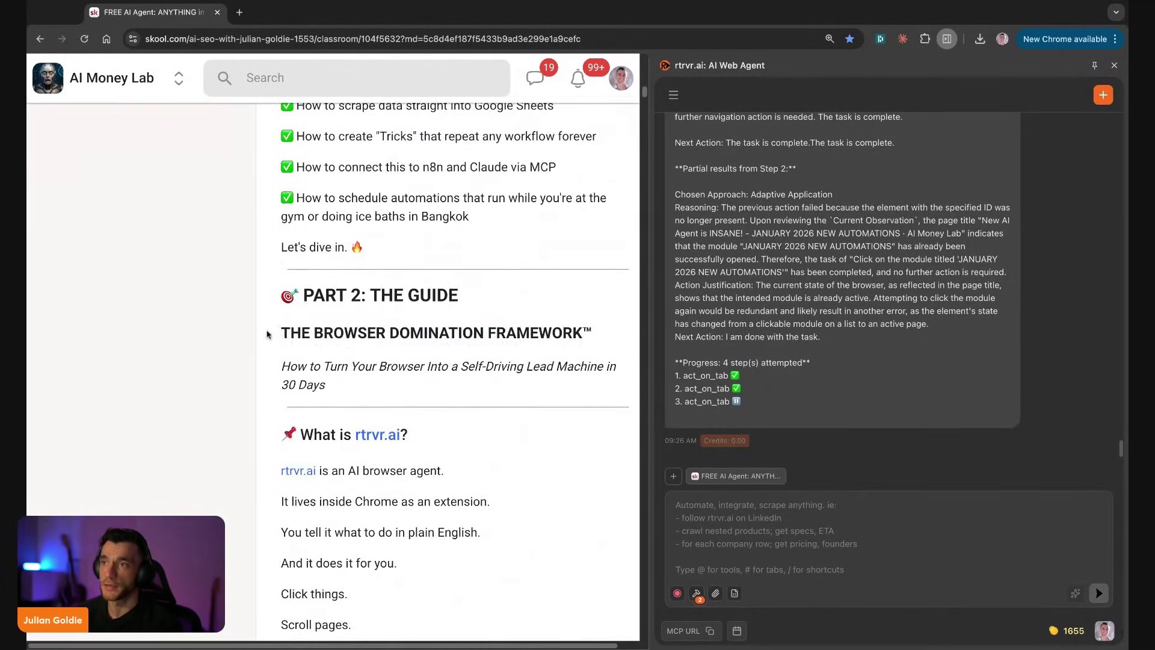
left_click_drag(267, 335, 582, 335)
scroll(458, 373, "down", 1)
left_click(271, 373)
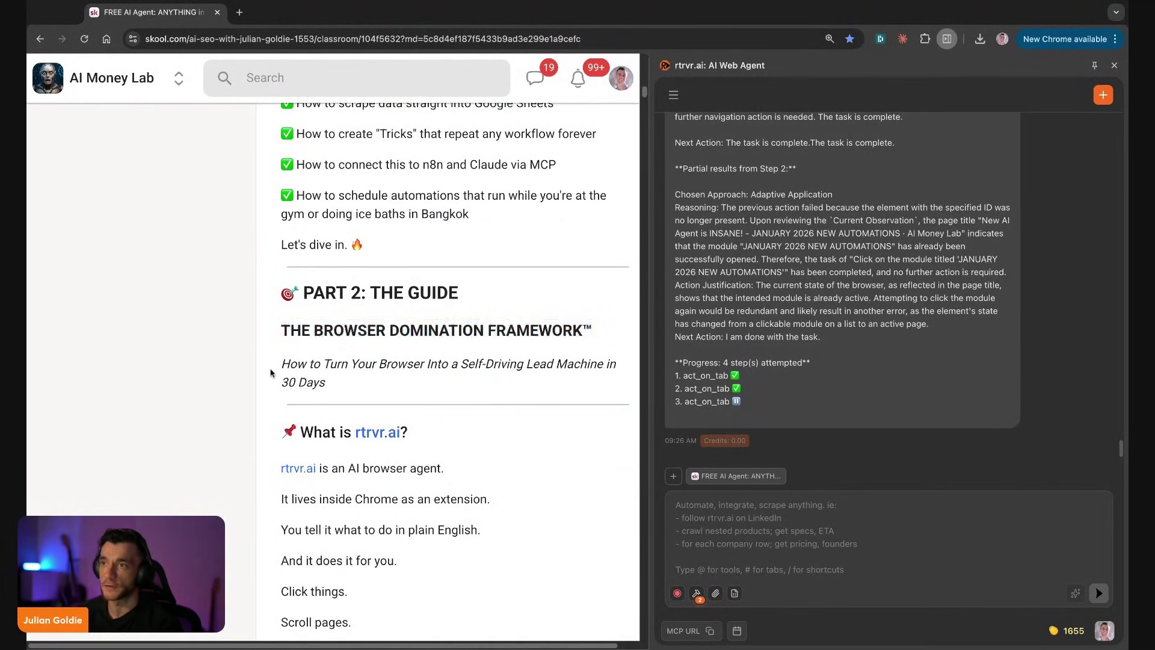
left_click_drag(271, 372, 325, 382)
scroll(432, 384, "down", 15)
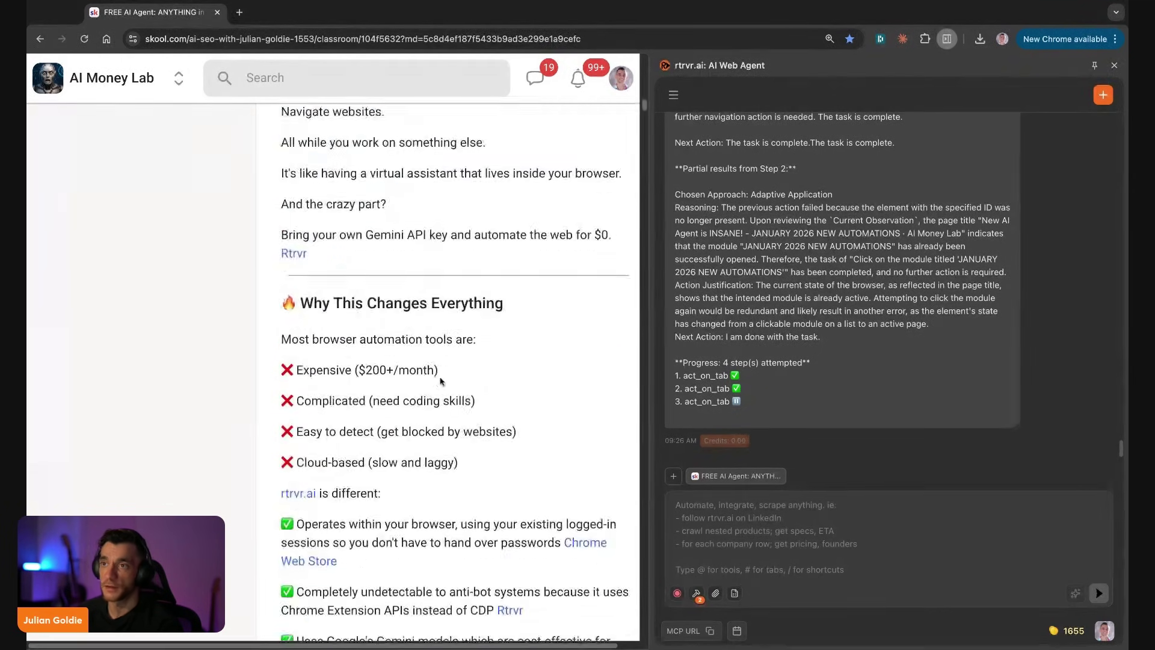
scroll(432, 384, "down", 15)
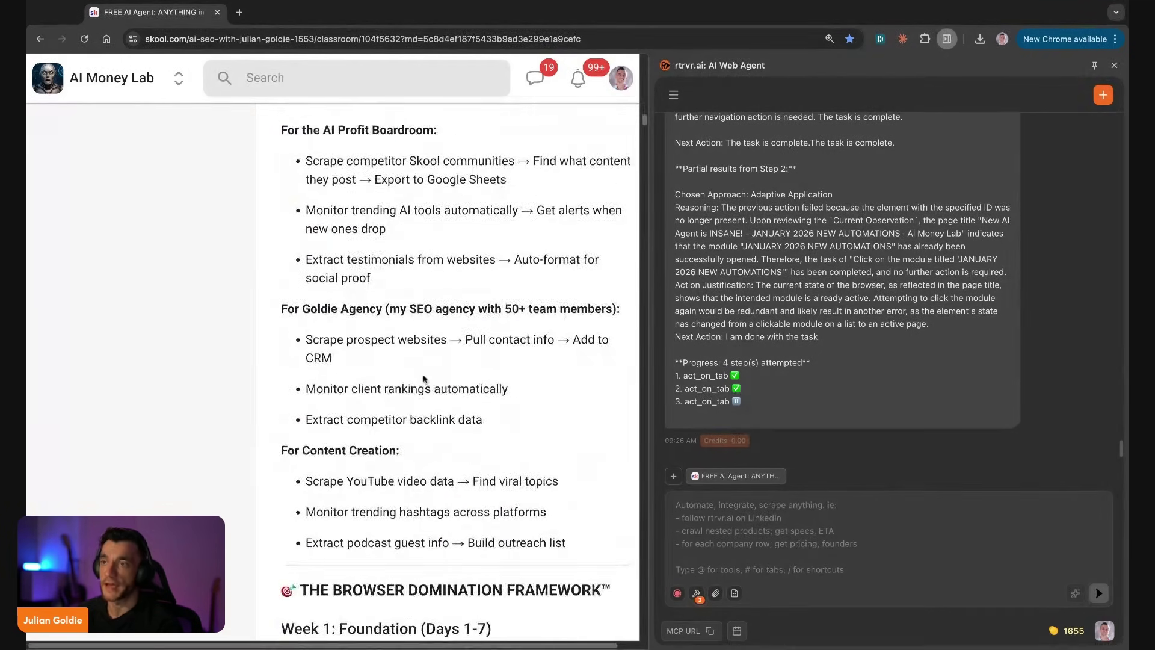
scroll(419, 378, "down", 2)
Scroll on to the beliefs section and drag the side-panel divider to widen the lesson
left_click_drag(269, 131, 513, 420)
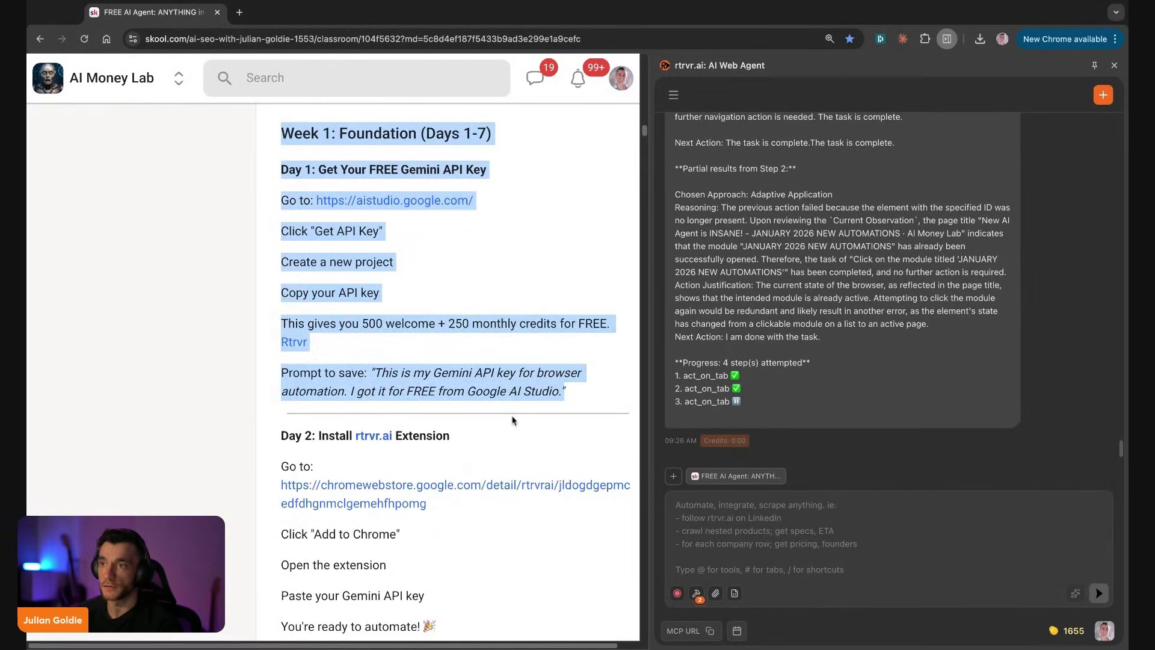
scroll(487, 444, "down", 20)
scroll(477, 436, "down", 20)
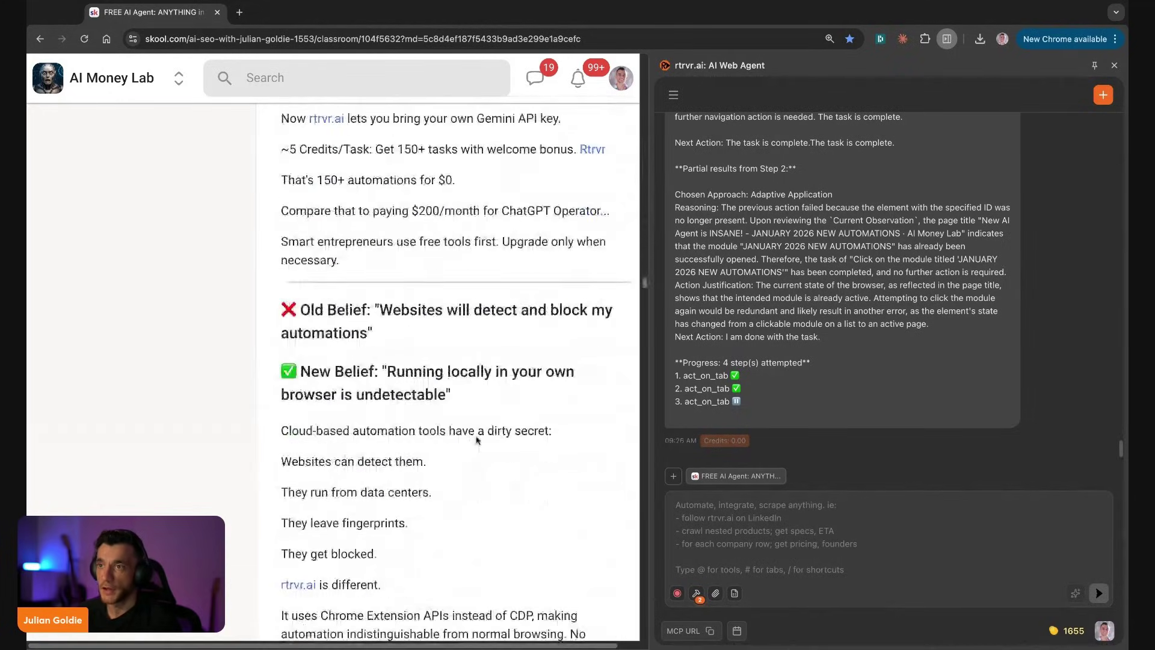
scroll(446, 370, "up", 3)
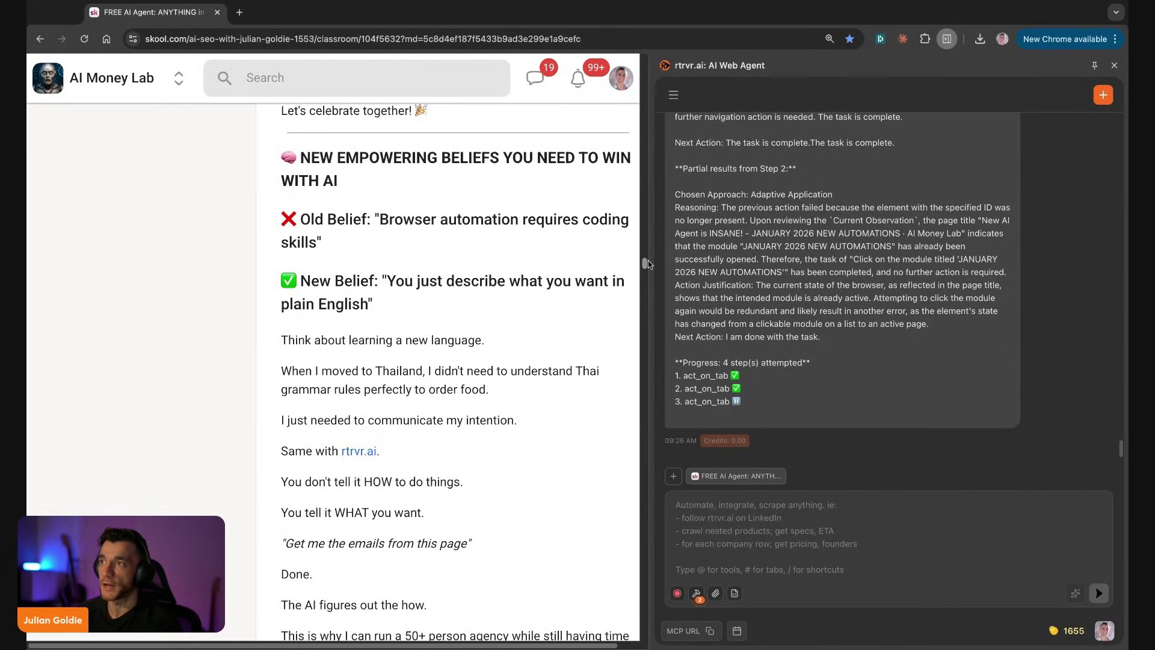
left_click_drag(652, 261, 861, 264)
Highlight the complicated-setup and one-automation-at-a-time Old/New Belief headings
scroll(489, 351, "up", 5)
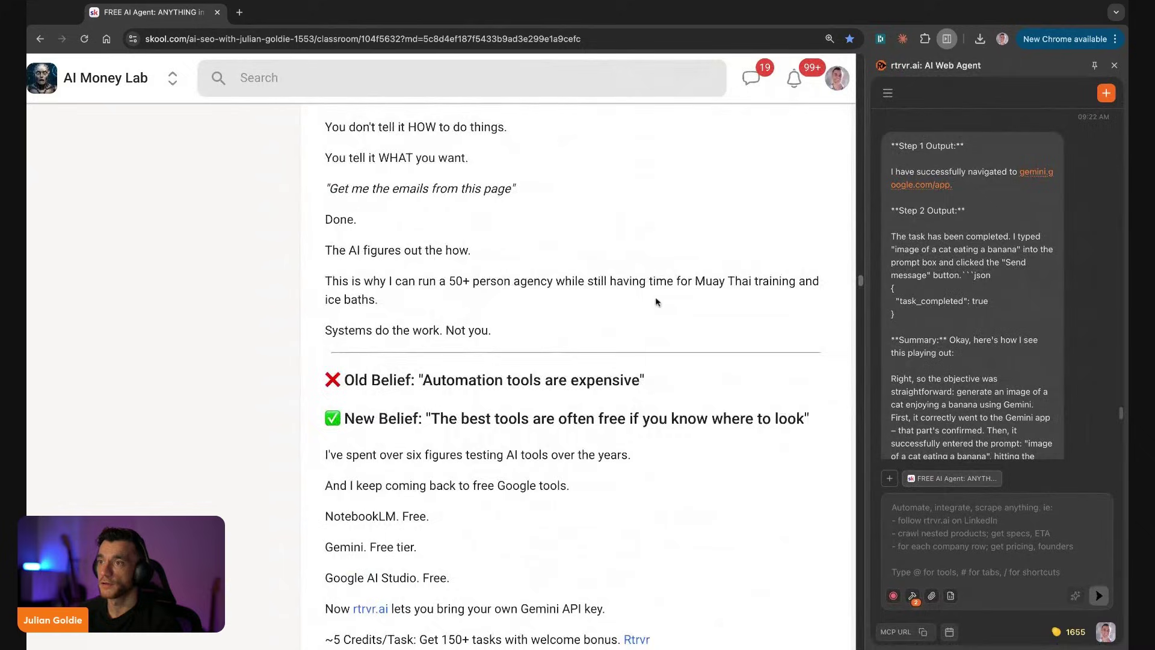
scroll(490, 351, "down", 7)
scroll(482, 337, "down", 9)
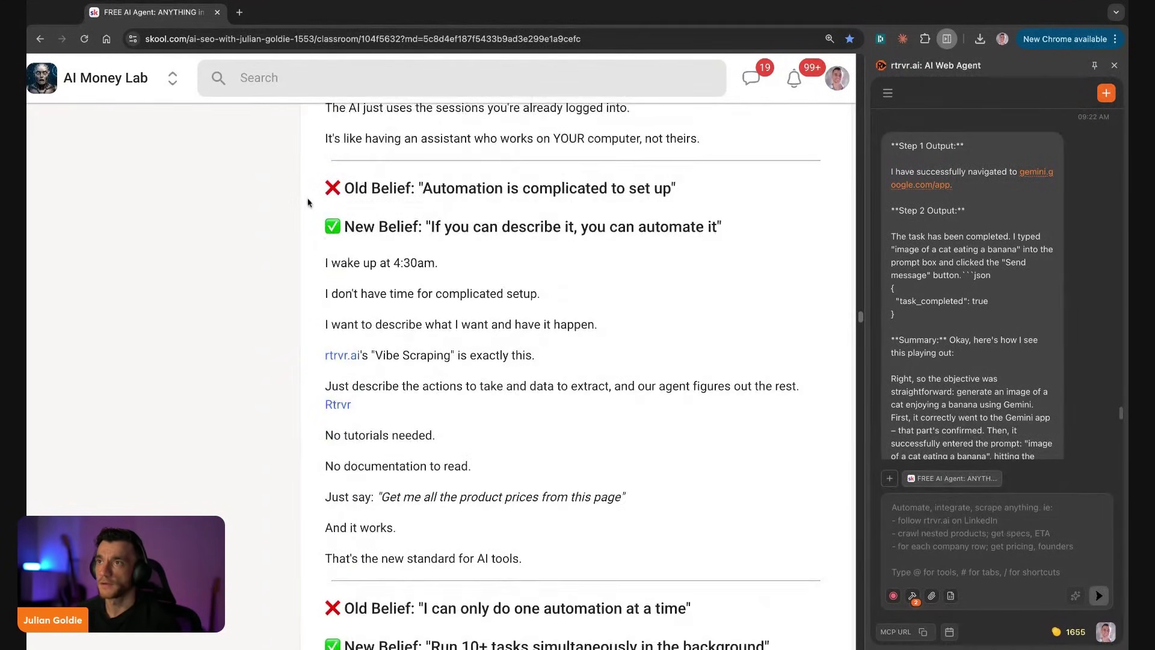
triple_click(309, 199)
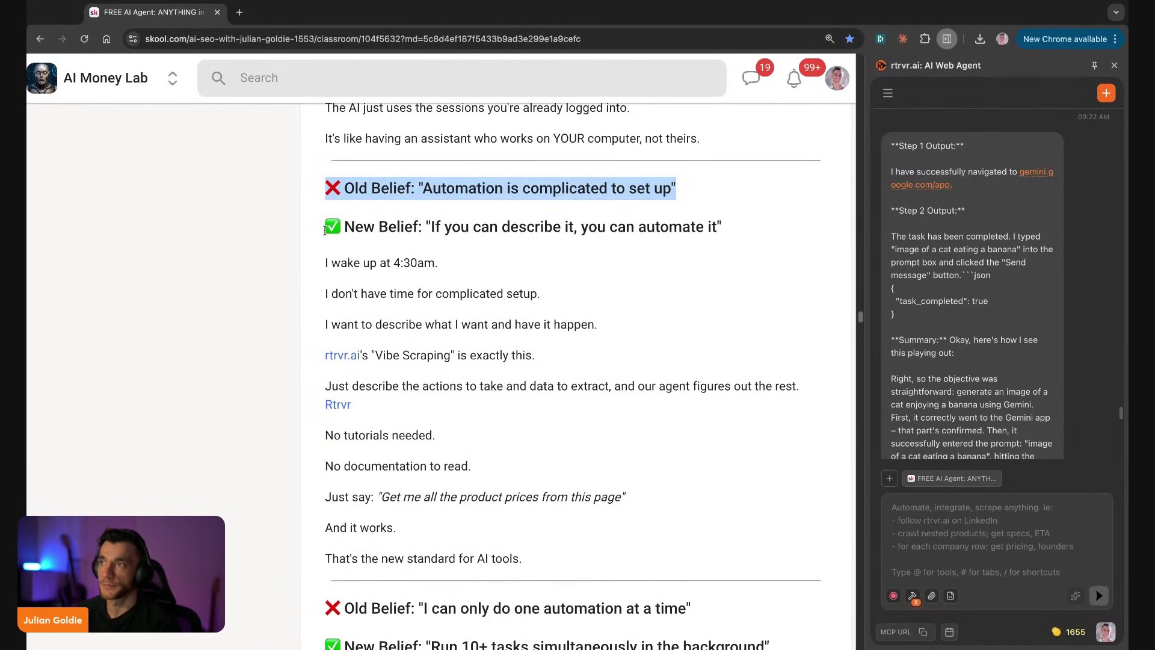
left_click_drag(325, 230, 721, 228)
left_click(638, 285)
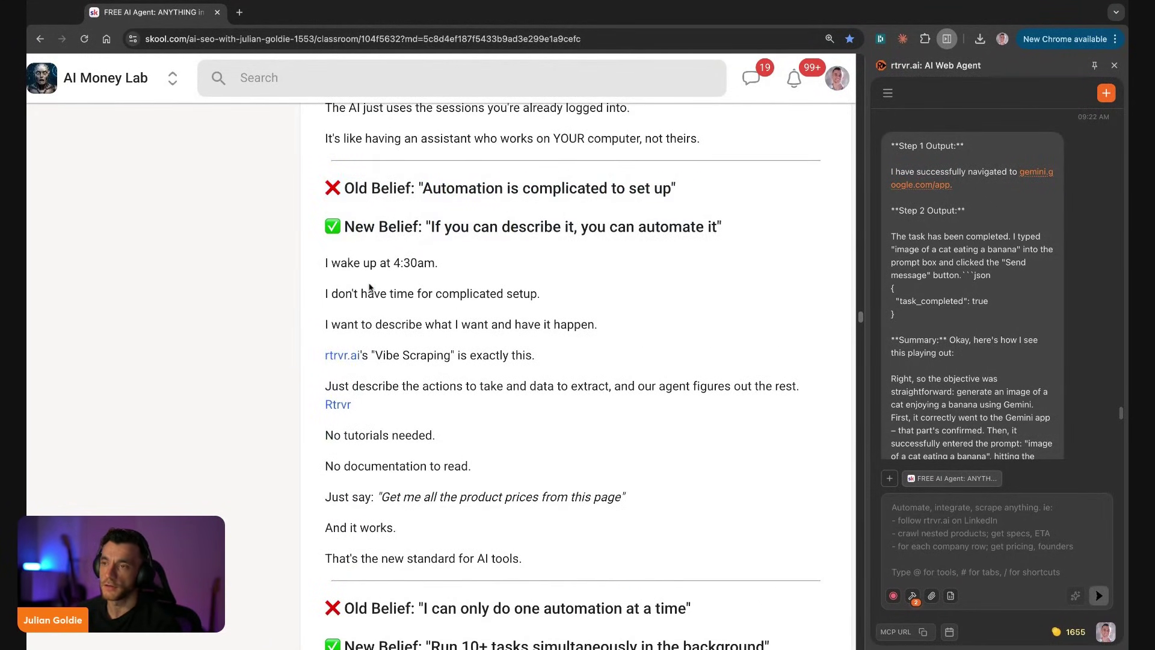
scroll(370, 287, "down", 7)
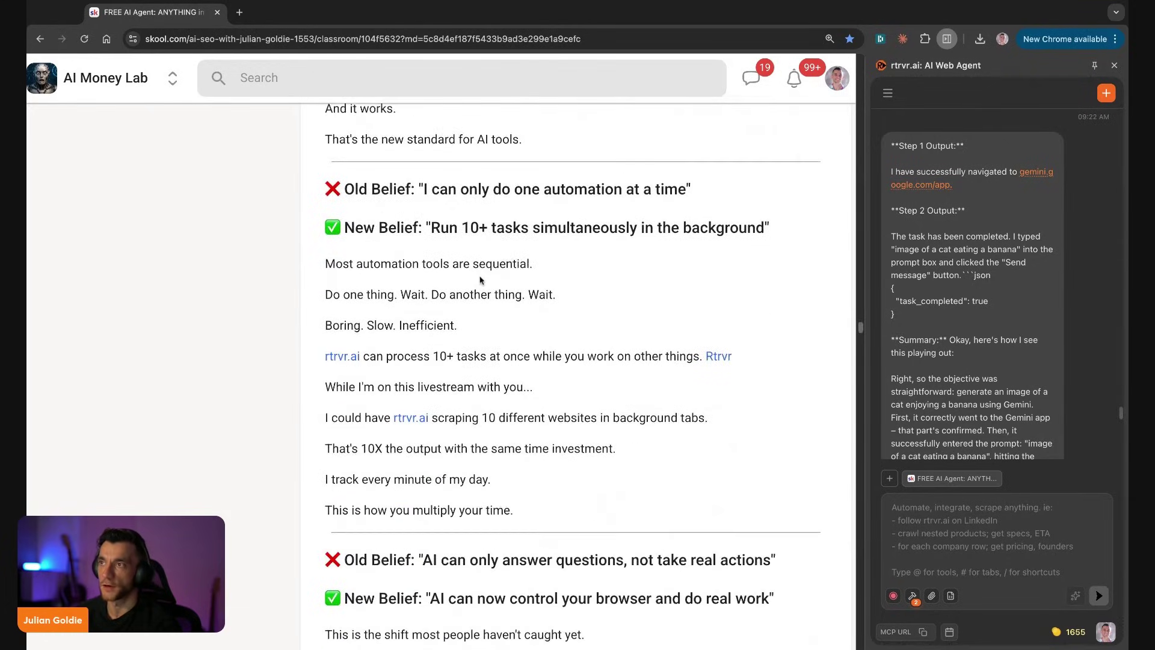
left_click_drag(686, 169, 315, 173)
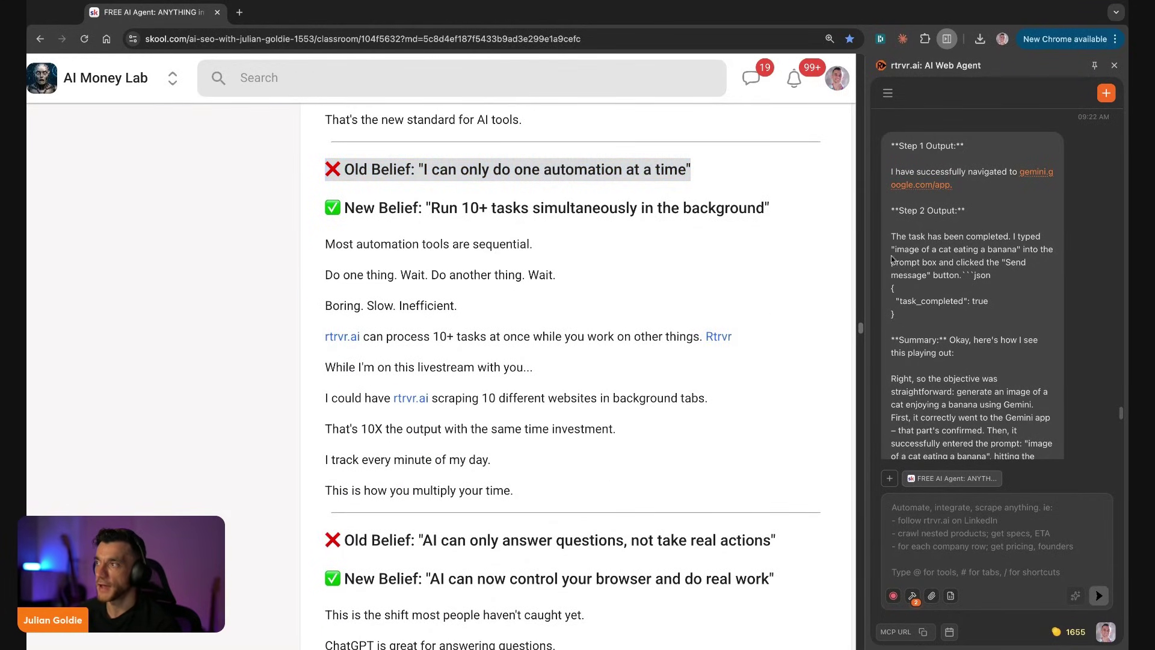
scroll(915, 260, "down", 10)
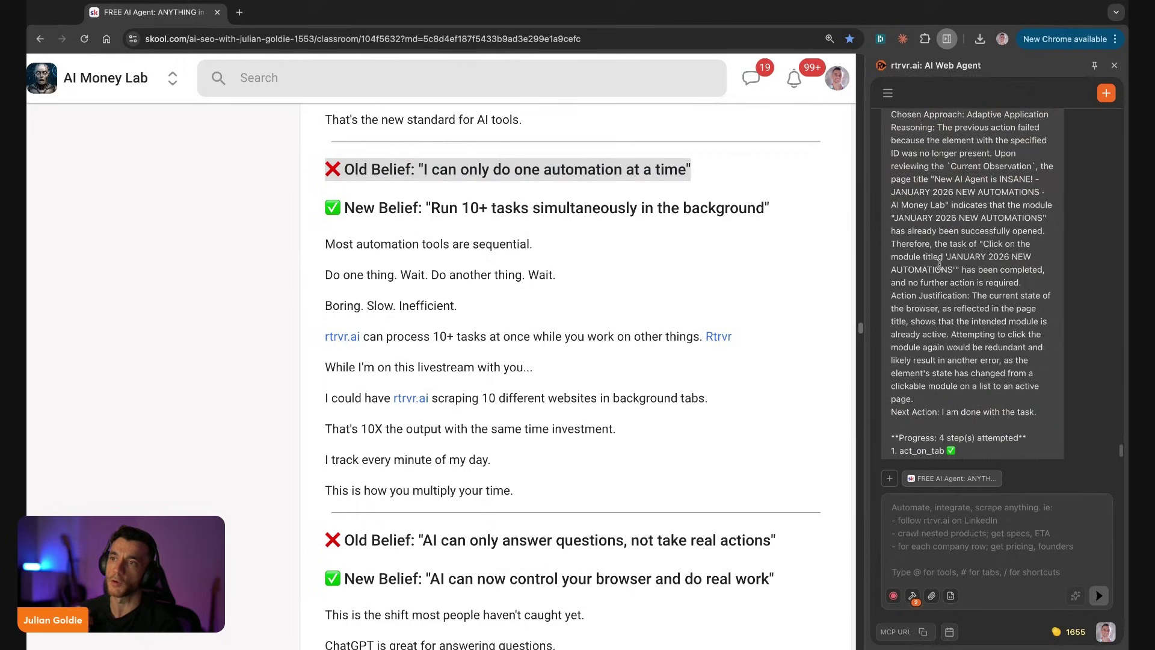
scroll(939, 263, "down", 2)
Highlight the AI-only-answers Old Belief and the controls-your-browser New Belief
key("super+grave")
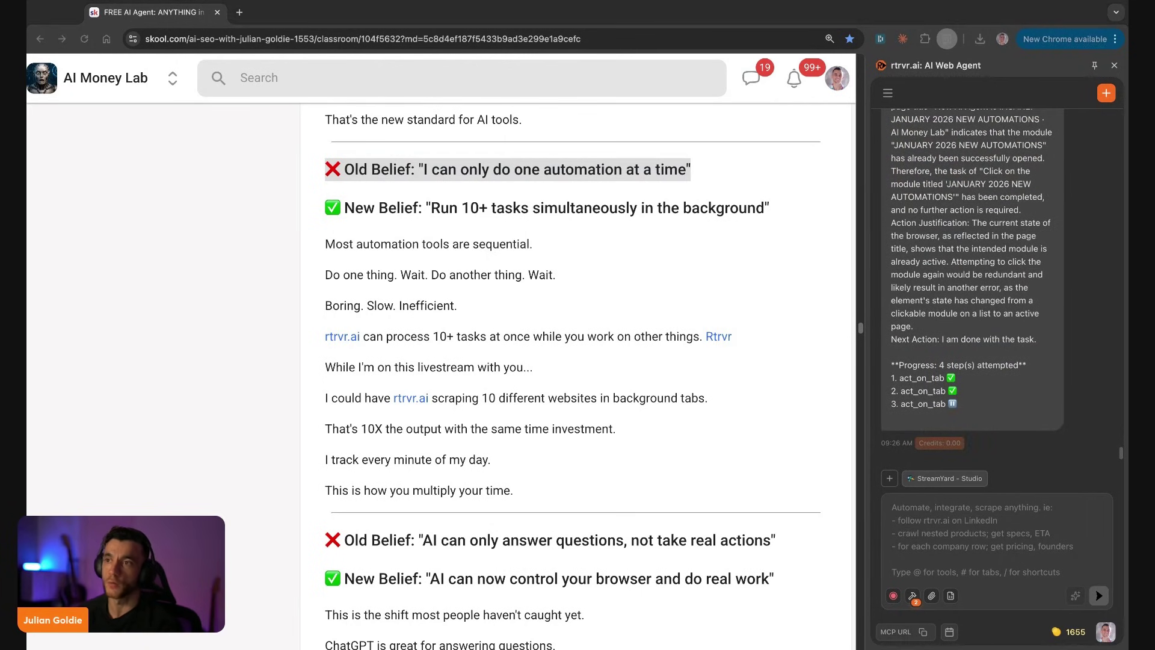
left_click(660, 368)
scroll(552, 385, "down", 5)
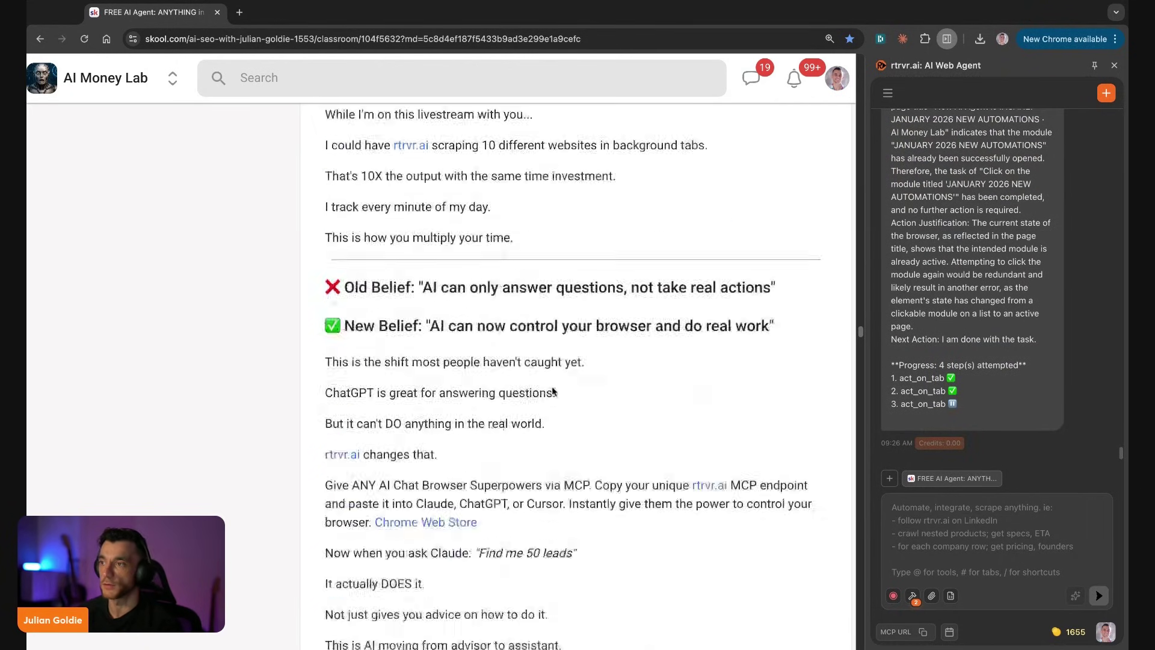
left_click_drag(325, 193, 777, 194)
left_click_drag(326, 236, 775, 232)
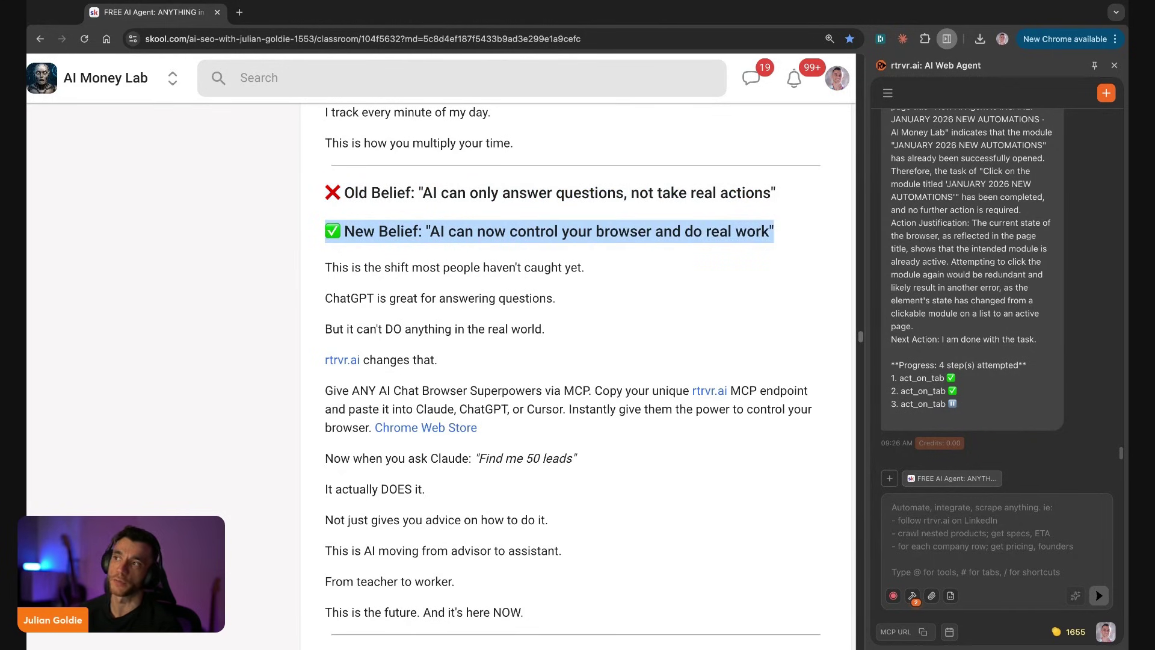
scroll(443, 219, "down", 4)
scroll(335, 154, "up", 3)
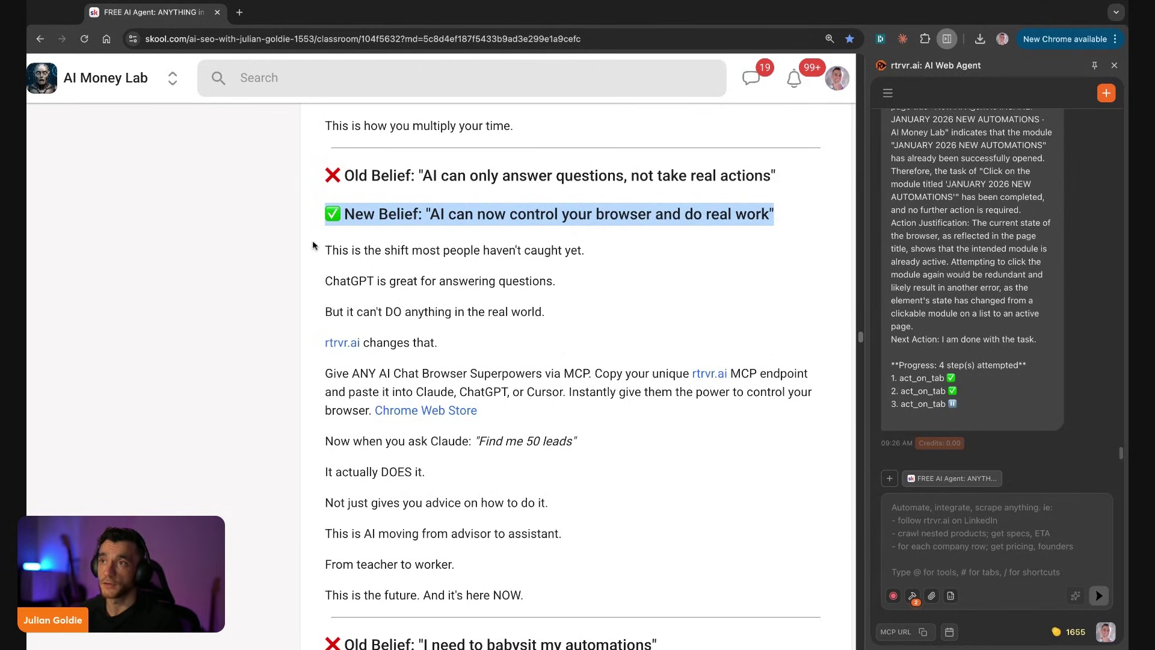
Highlight the lines about the shift people missed, ChatGPT, and real-world work
left_click_drag(317, 248, 525, 596)
left_click(581, 469)
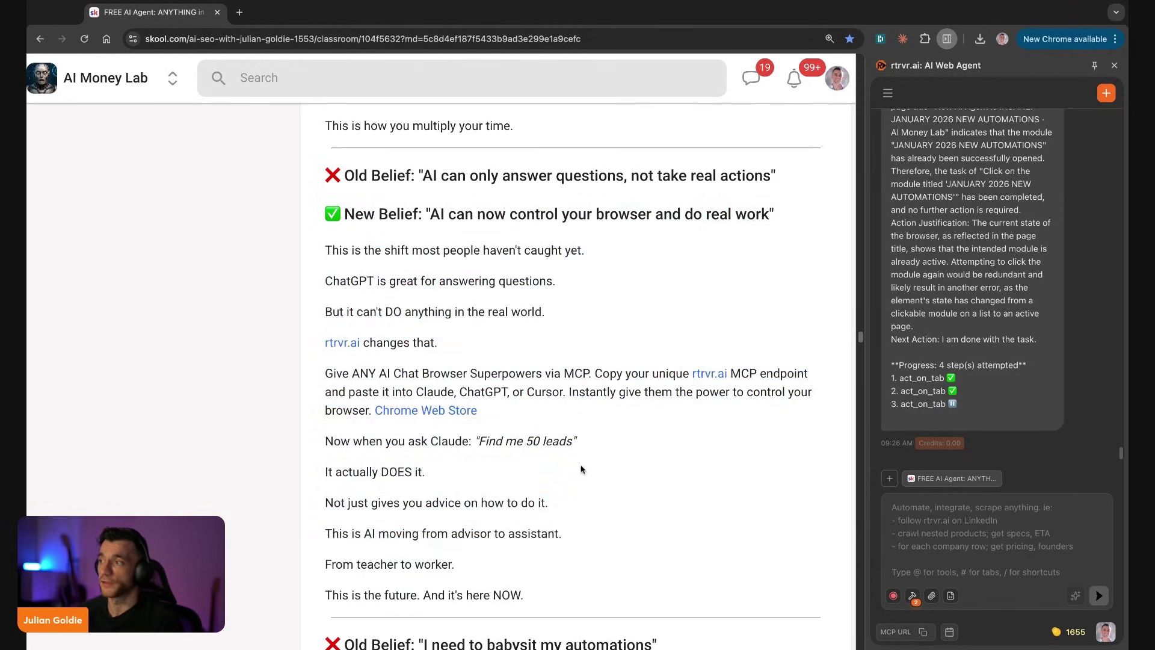
left_click_drag(303, 255, 550, 252)
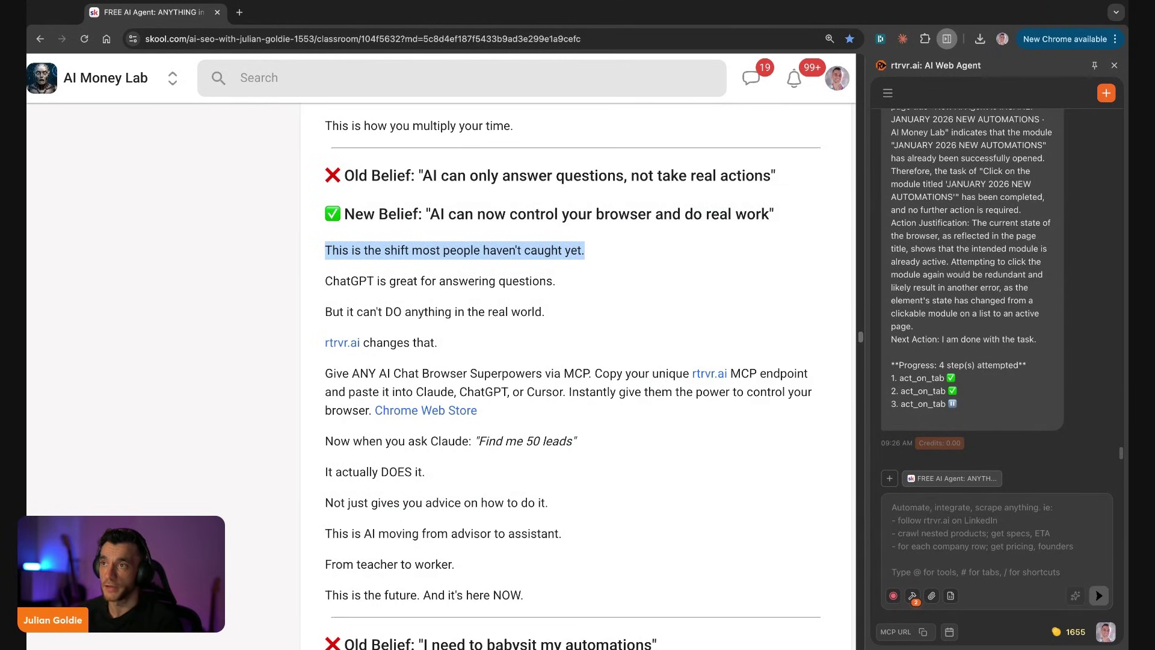
key("shift+Down")
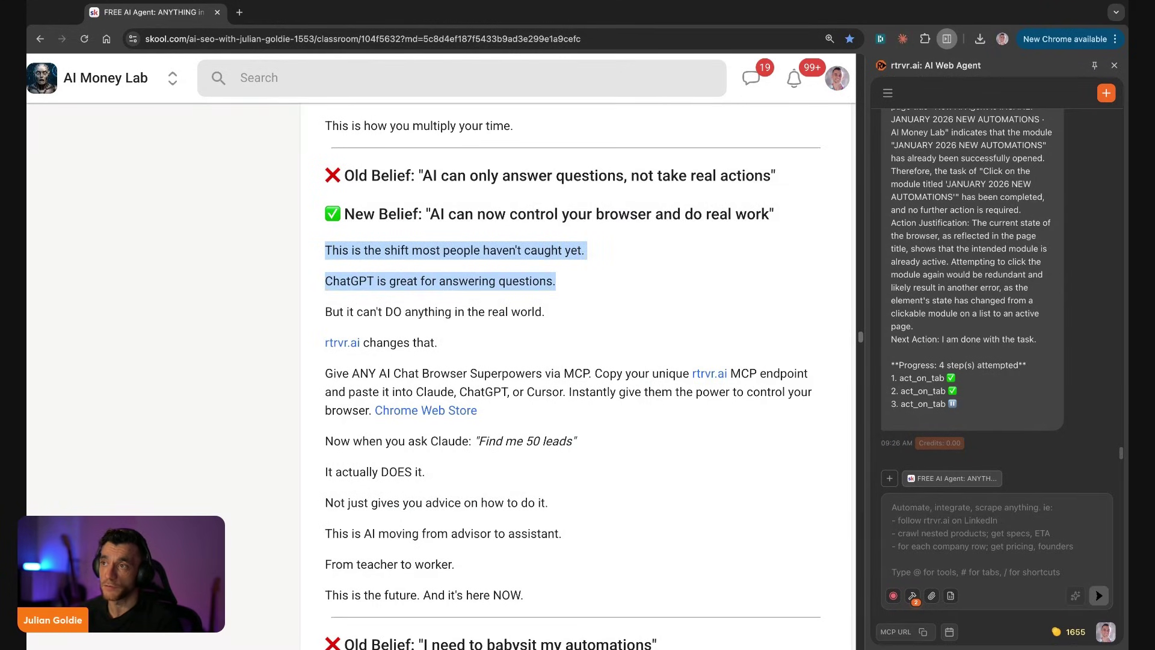
key("shift+Down")
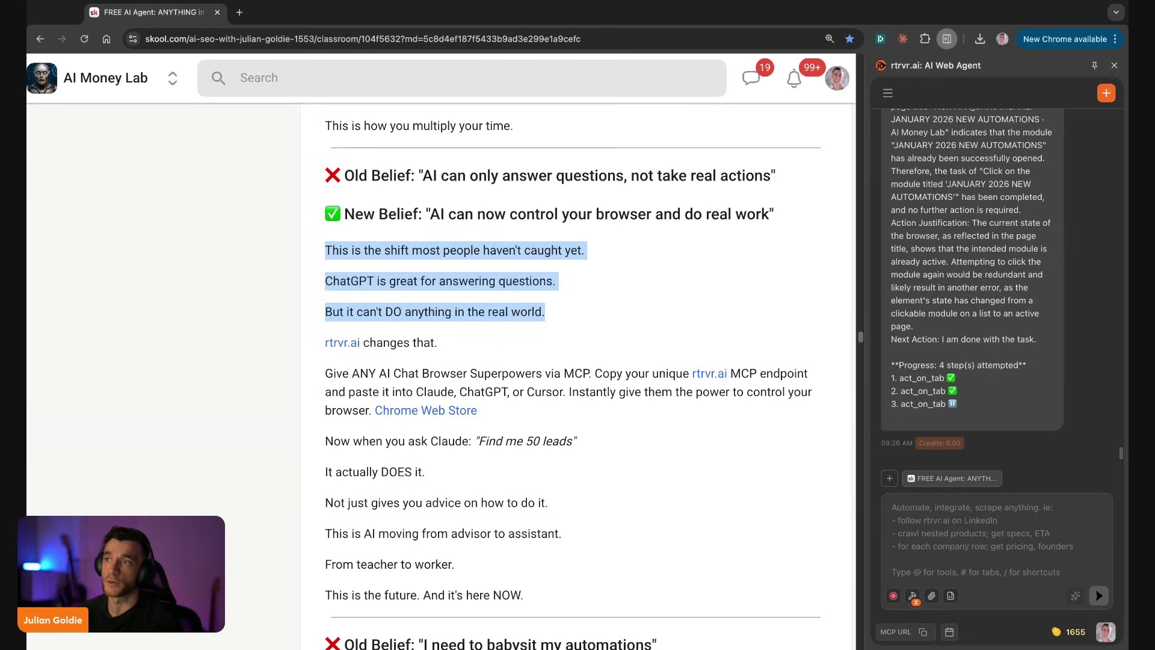
left_click(12, 418)
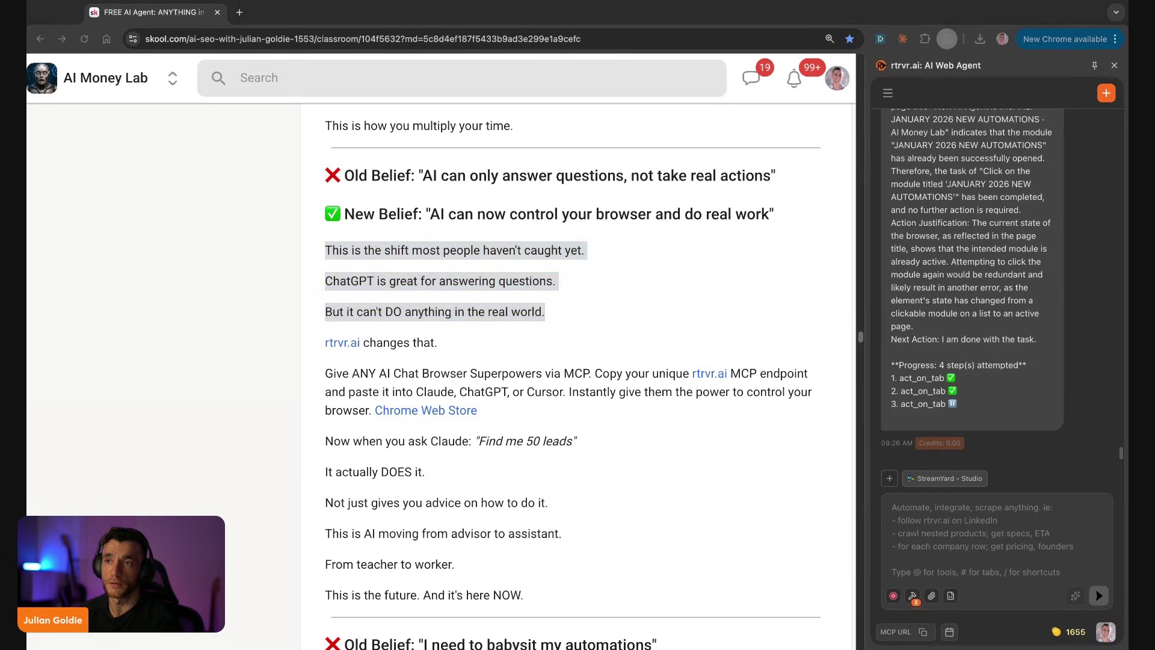
key("alt+Tab")
Highlight the 'rtrvr.ai changes that', MCP superpowers, MCP endpoint and 'Find me 50 leads' lines
left_click_drag(303, 346, 438, 343)
left_click_drag(368, 374, 326, 374)
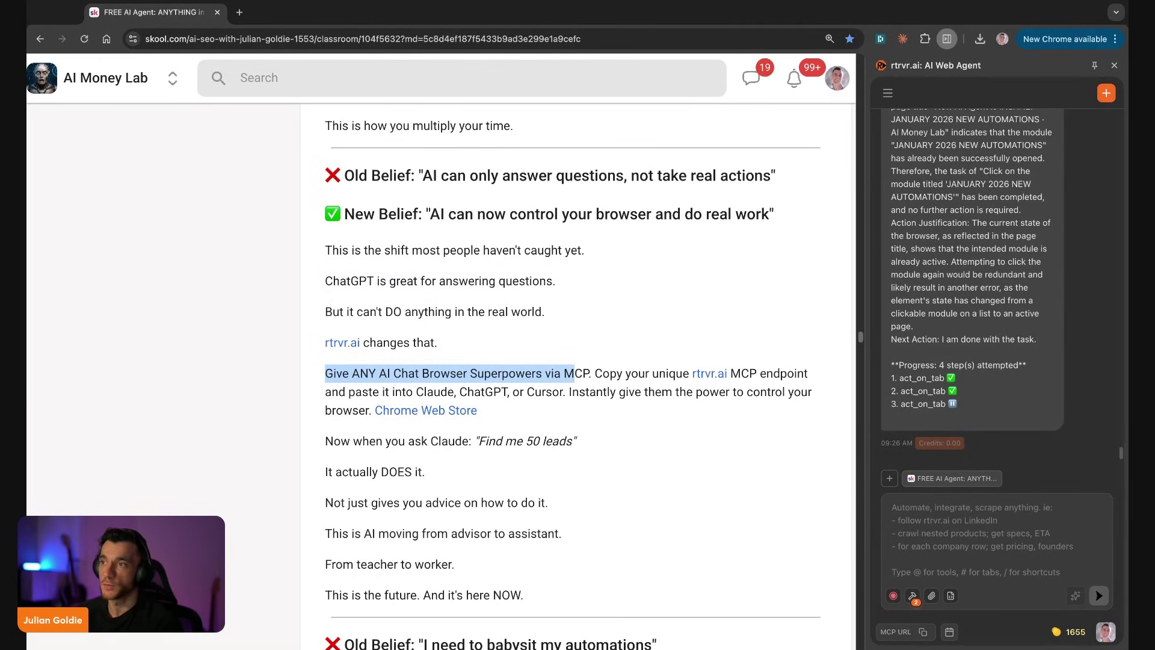
left_click_drag(596, 374, 645, 411)
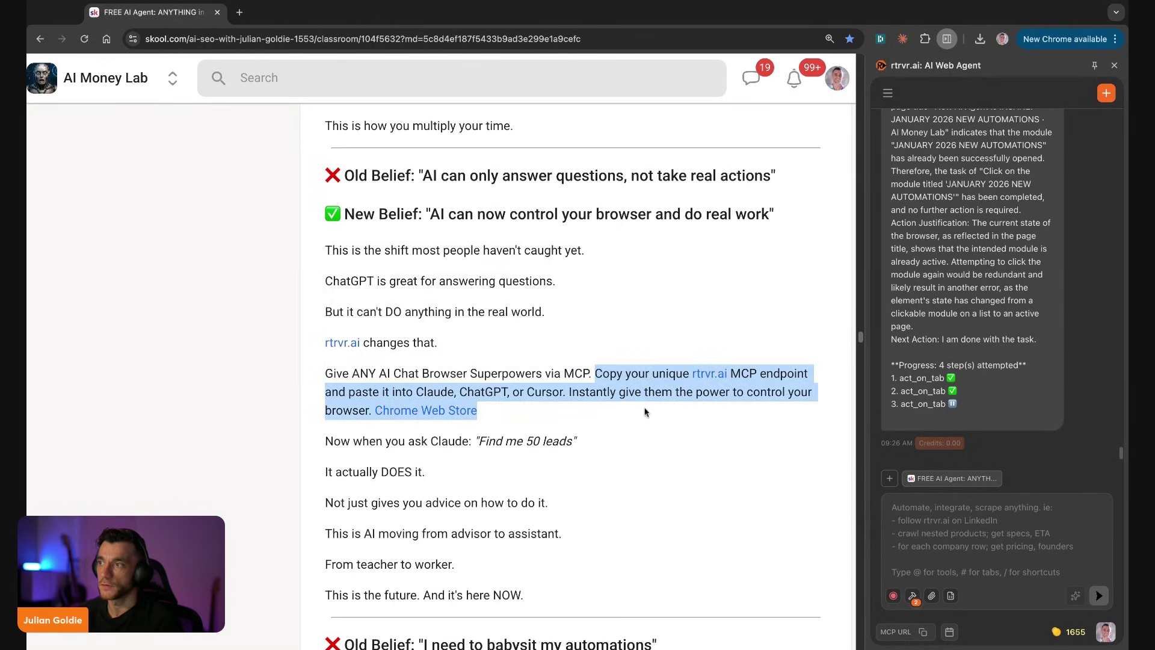
scroll(331, 349, "down", 2)
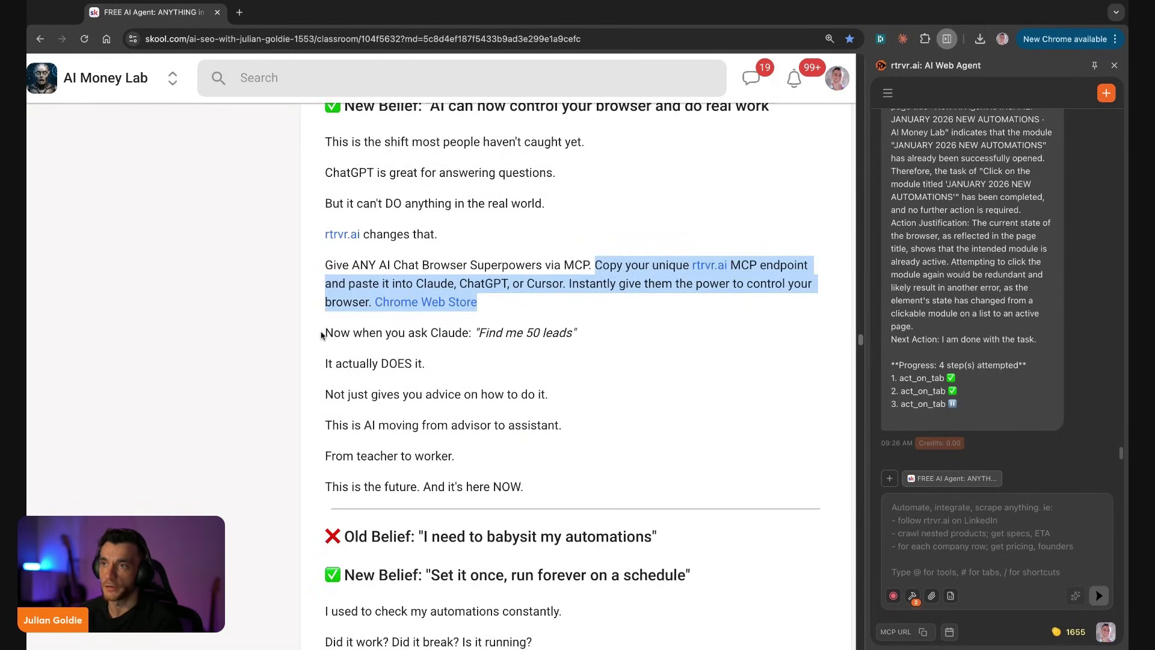
left_click_drag(322, 335, 482, 319)
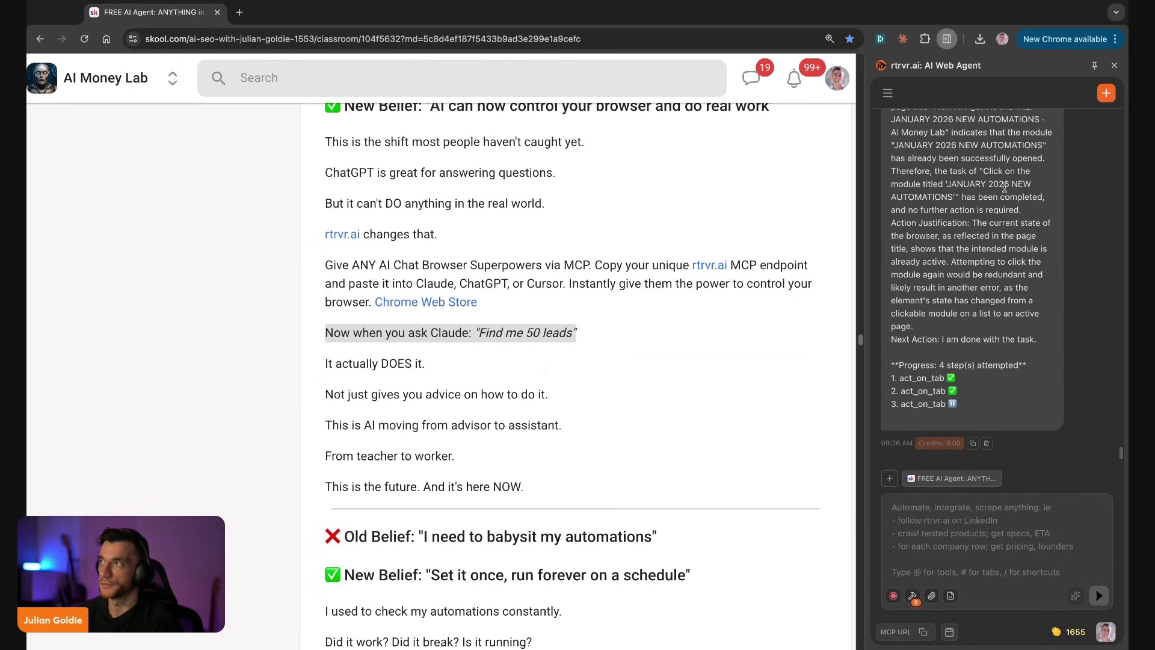
left_click(305, 367)
Highlight the babysit-automations and run-on-a-schedule belief headings, then scroll to OLD WAY VS NEW WAY
scroll(534, 415, "down", 4)
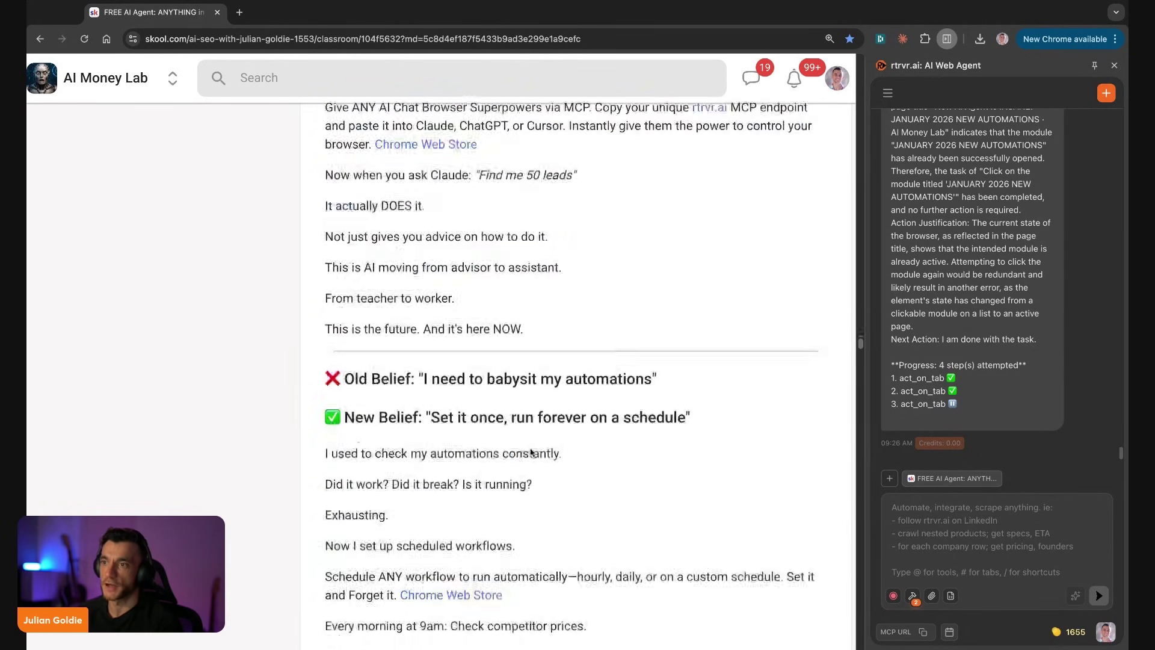
scroll(534, 415, "down", 5)
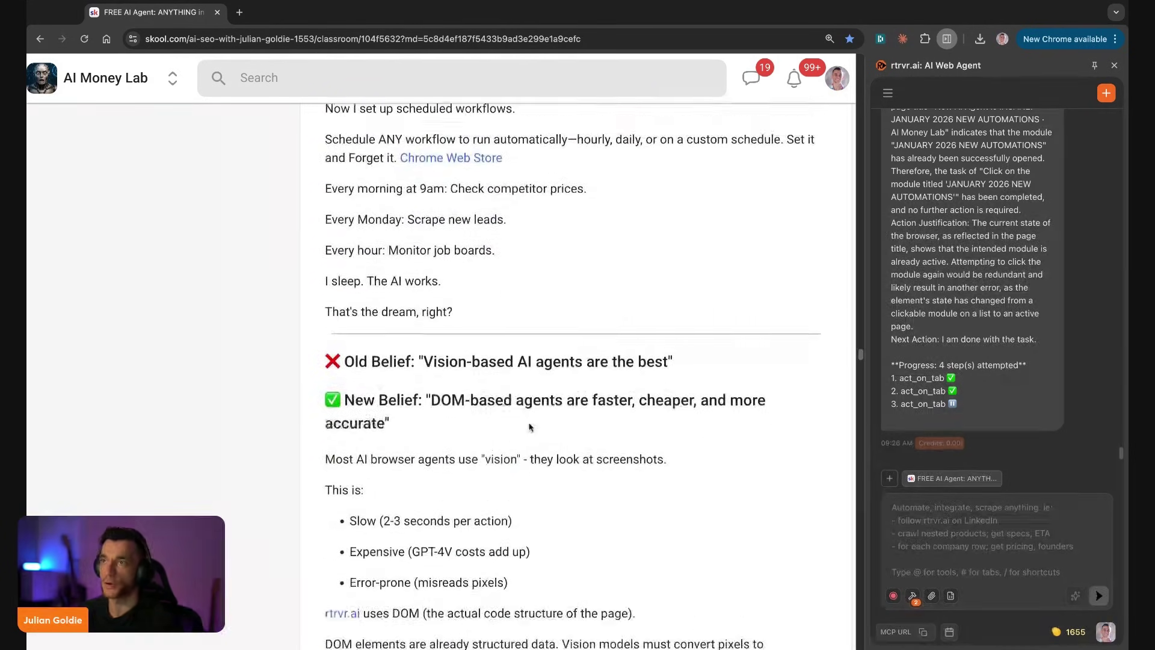
scroll(530, 426, "up", 4)
triple_click(337, 240)
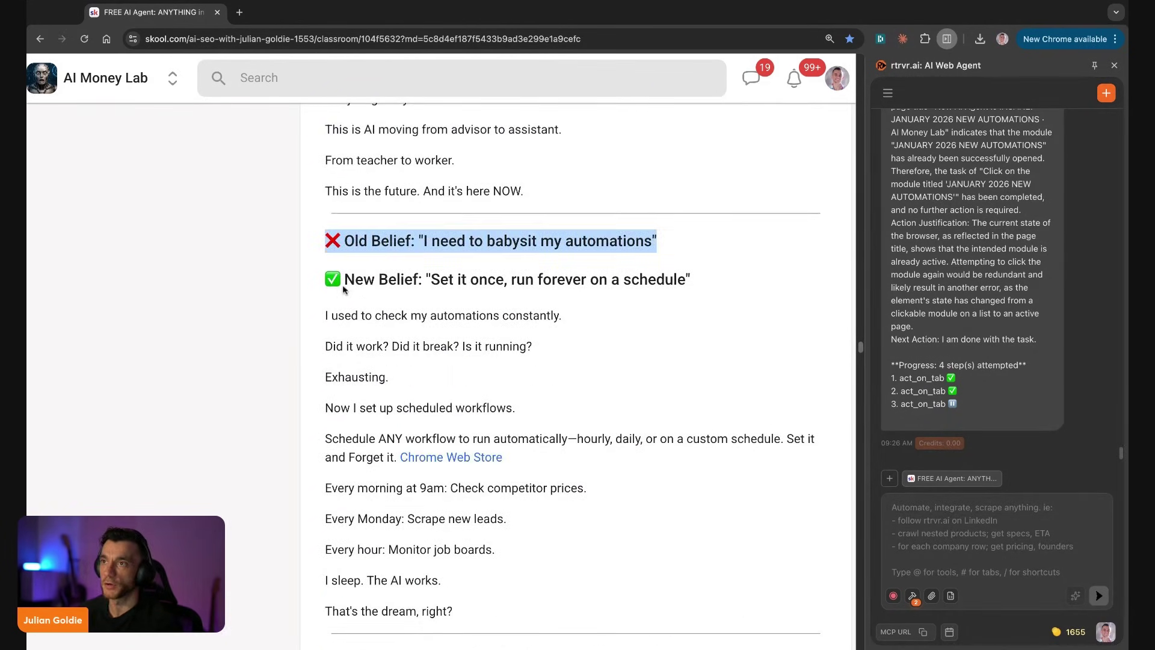
triple_click(302, 291)
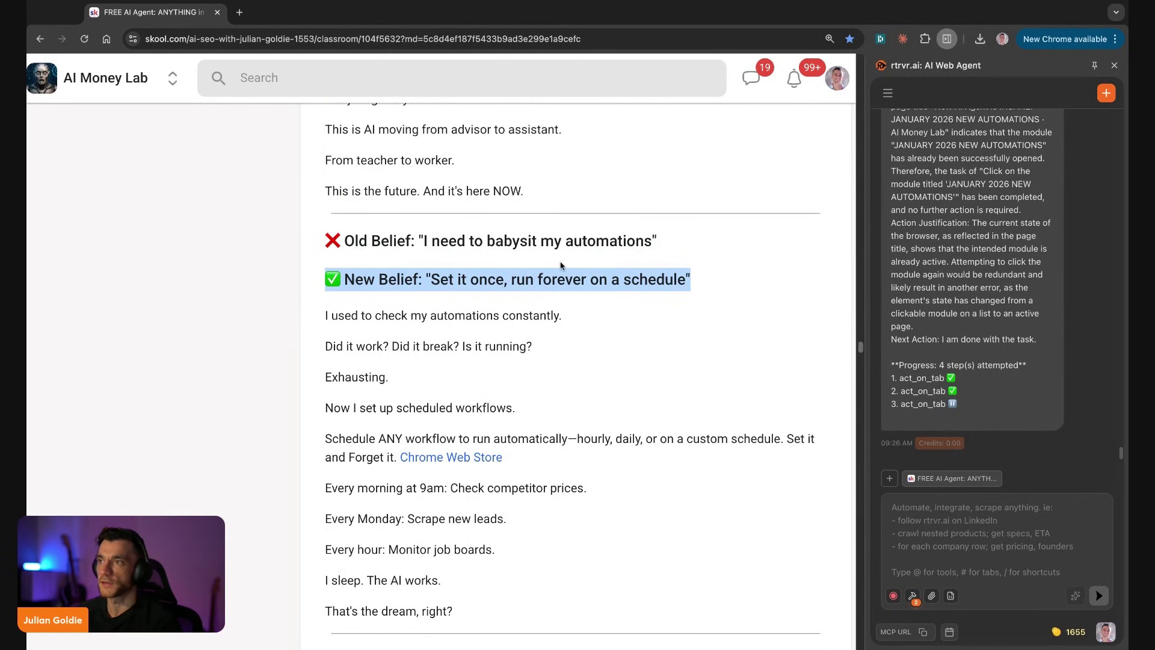
scroll(421, 373, "down", 3)
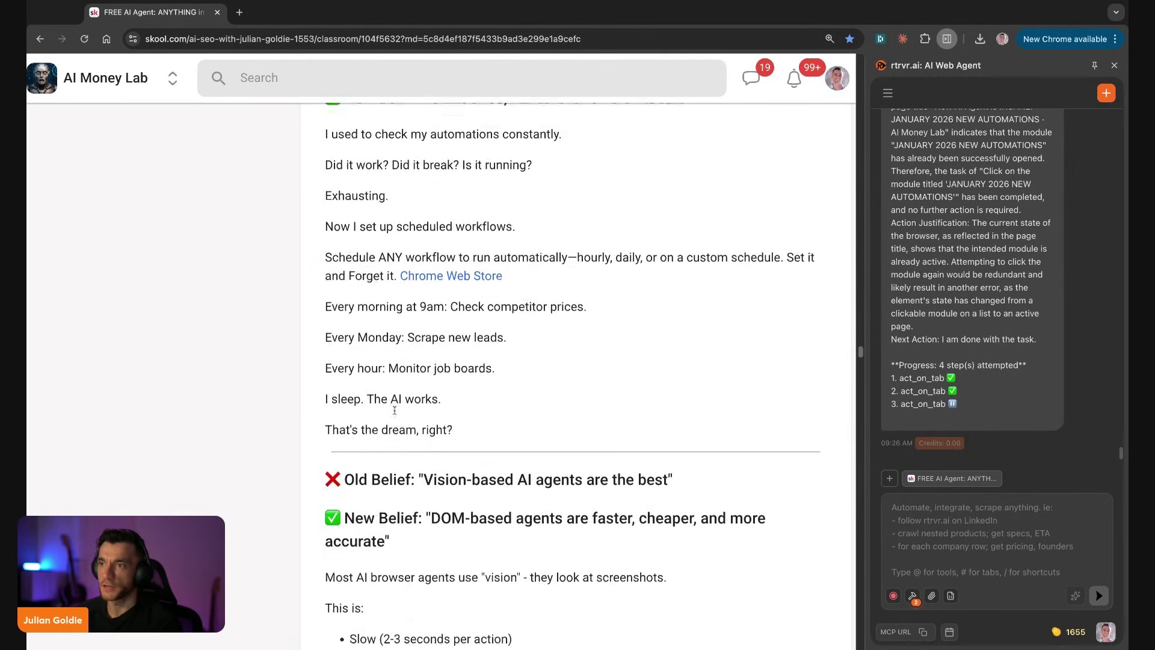
scroll(395, 411, "down", 5)
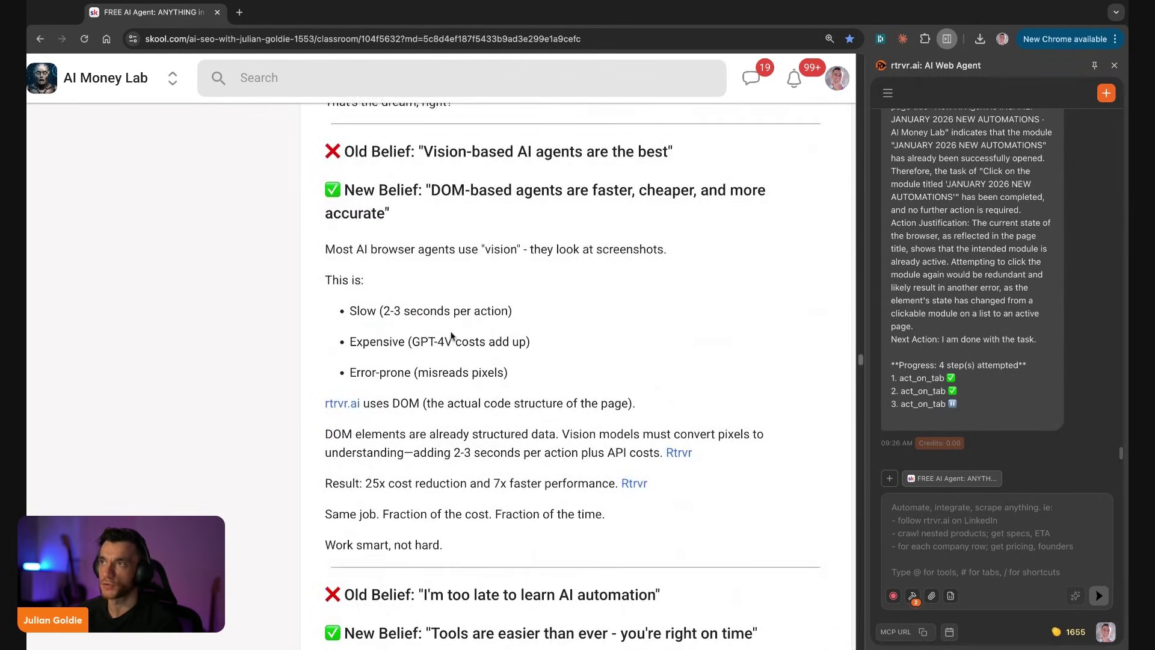
scroll(452, 335, "down", 15)
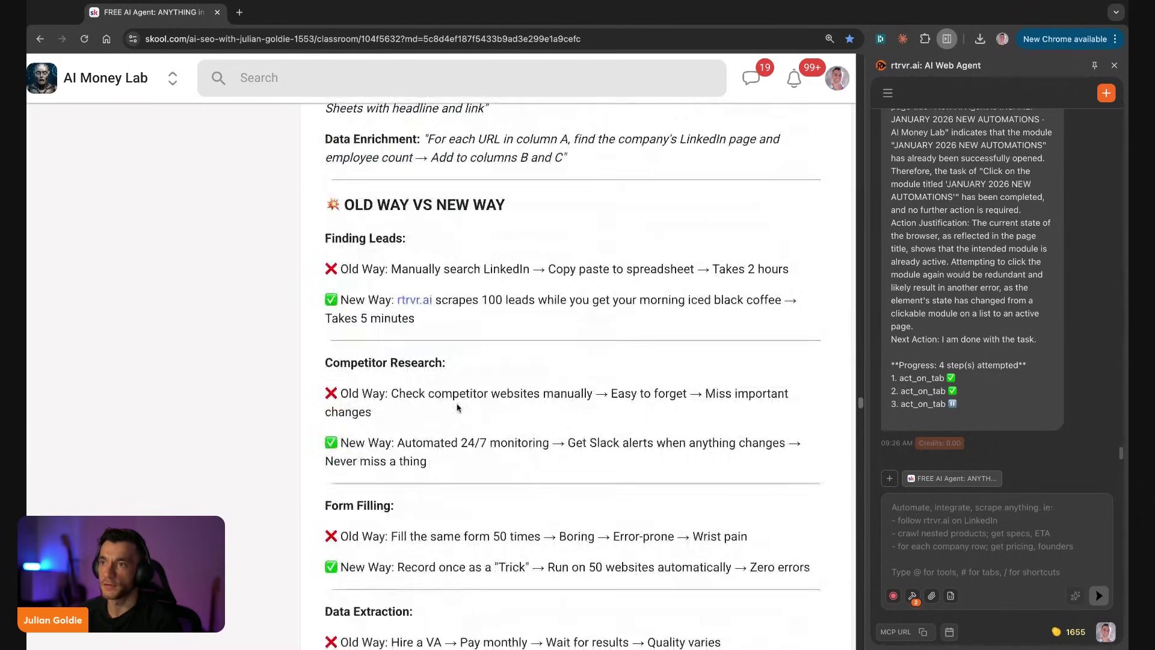
Zoom the browser in so the lesson's Old Way vs New Way text reads larger
scroll(448, 385, "down", 2)
scroll(373, 355, "up", 5)
scroll(382, 339, "down", 2)
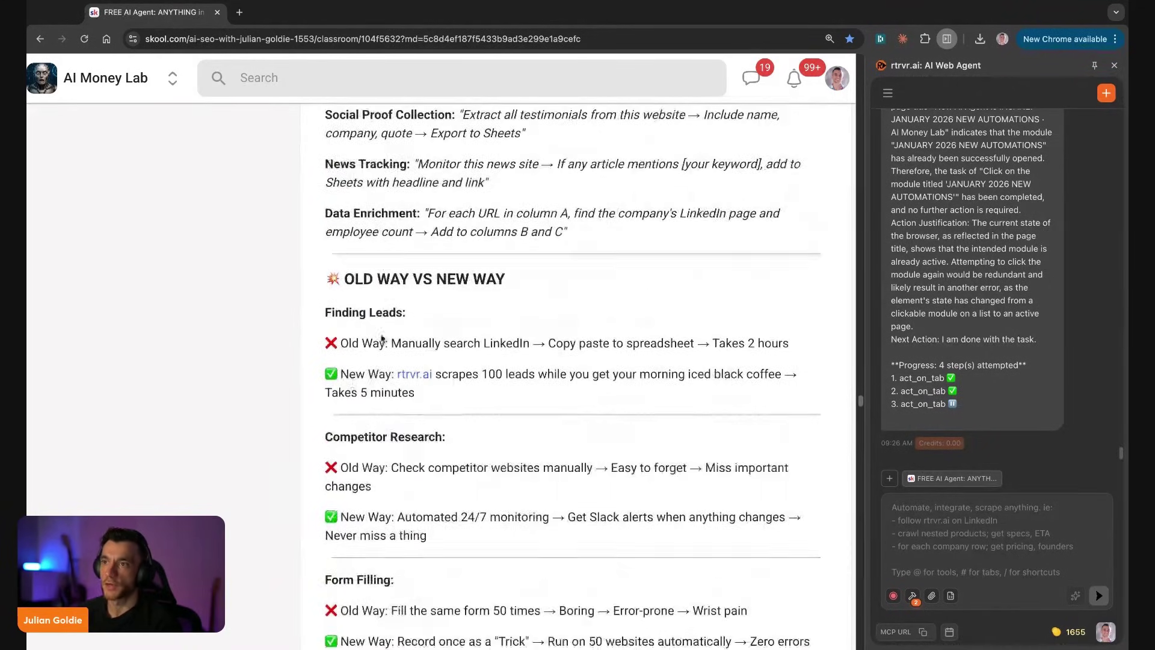
scroll(373, 301, "down", 3)
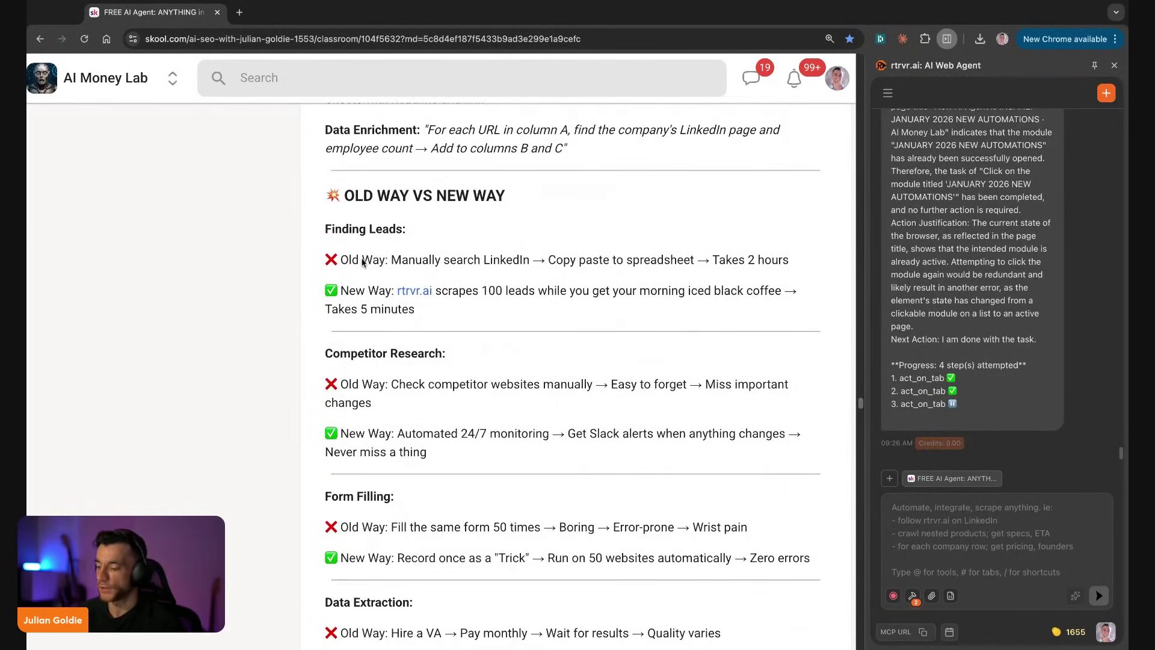
key("super+plus")
key("super+plus")
scroll(395, 314, "down", 10)
key("super+f")
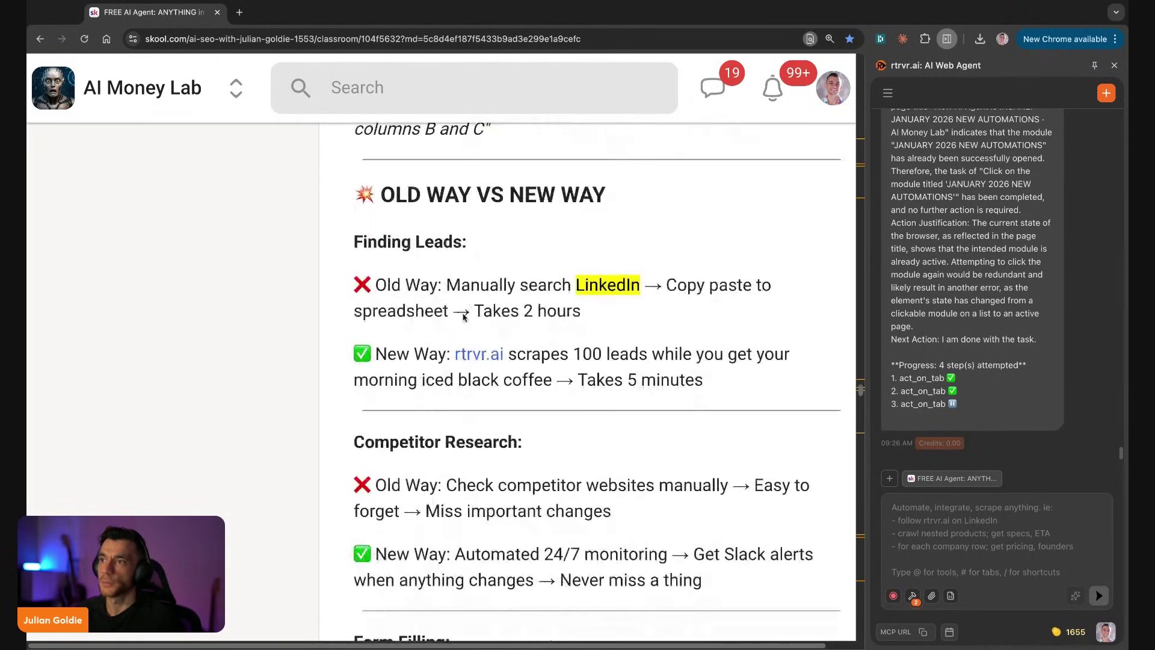
Highlight the lead-finding Old Way line, then the rtrvr.ai New Way lead-finding line
left_click_drag(346, 273, 771, 280)
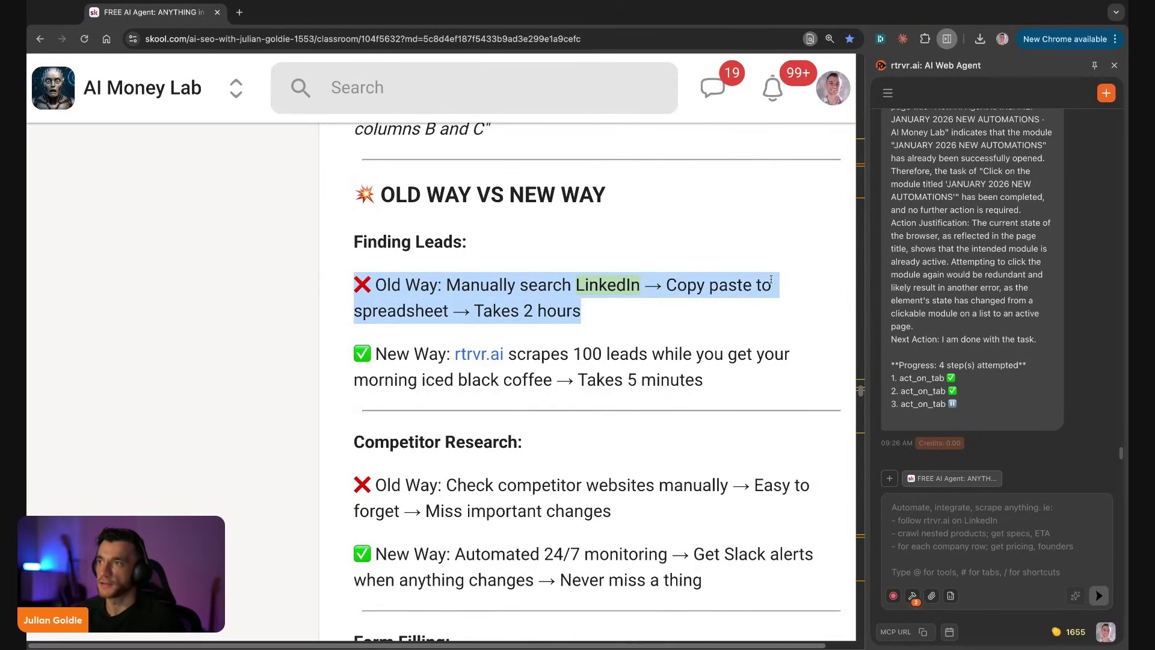
left_click(482, 276)
scroll(389, 299, "down", 1)
left_click_drag(351, 211, 568, 244)
left_click(357, 267)
mouse_move(355, 274)
left_mouse_down()
mouse_move(666, 283)
mouse_move(703, 308)
left_mouse_up()
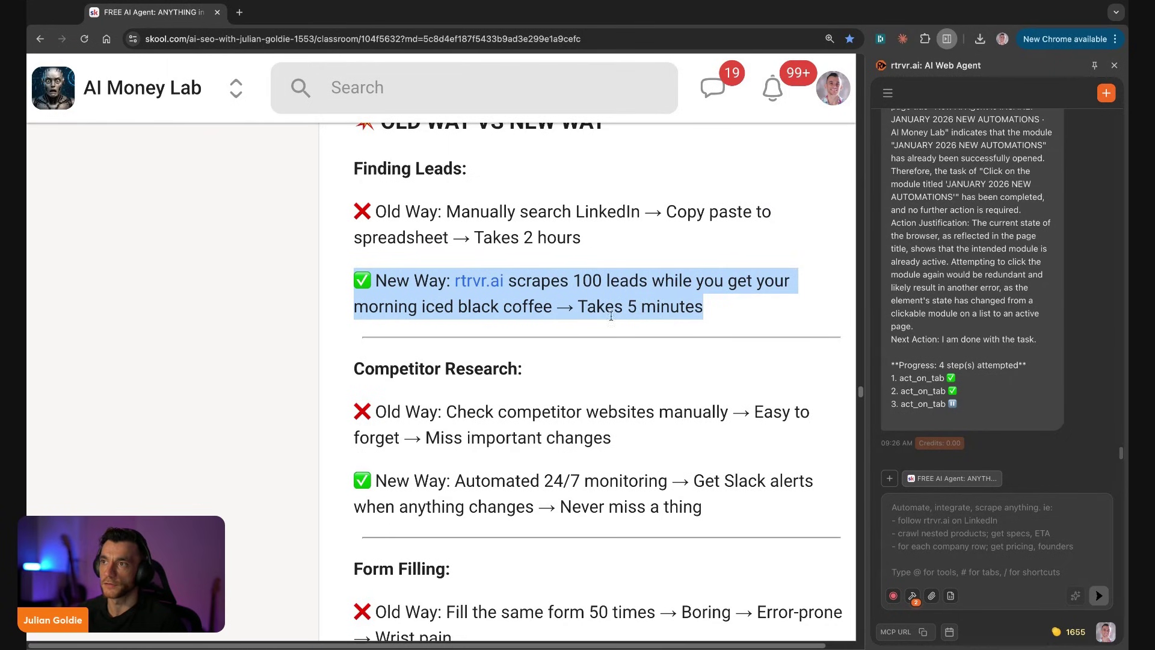
Highlight the competitor research Old Way paragraph and the automated monitoring New Way paragraph
scroll(469, 373, "down", 1)
left_click_drag(336, 290, 522, 292)
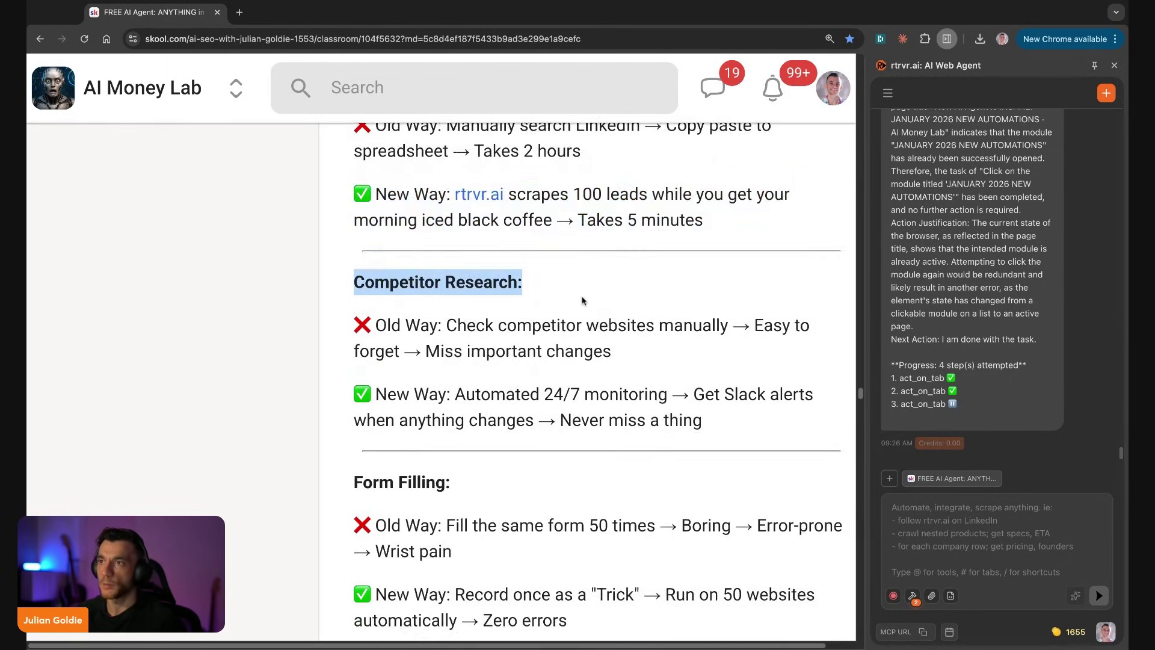
scroll(581, 299, "down", 1)
left_click_drag(371, 227, 582, 230)
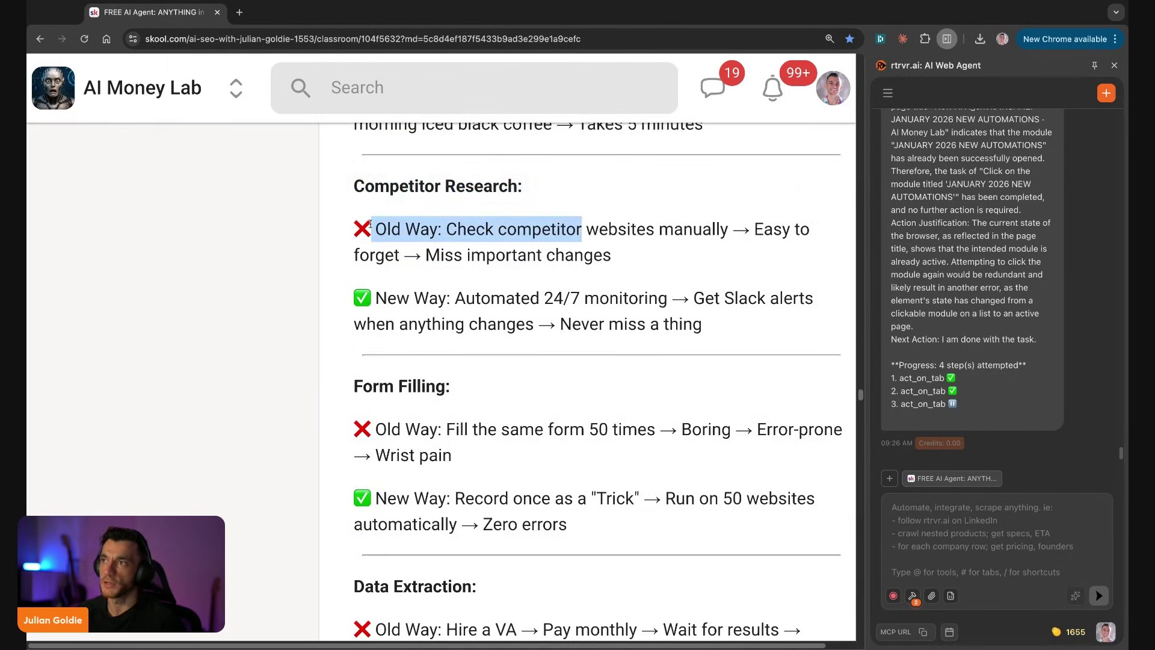
left_click_drag(370, 224, 611, 256)
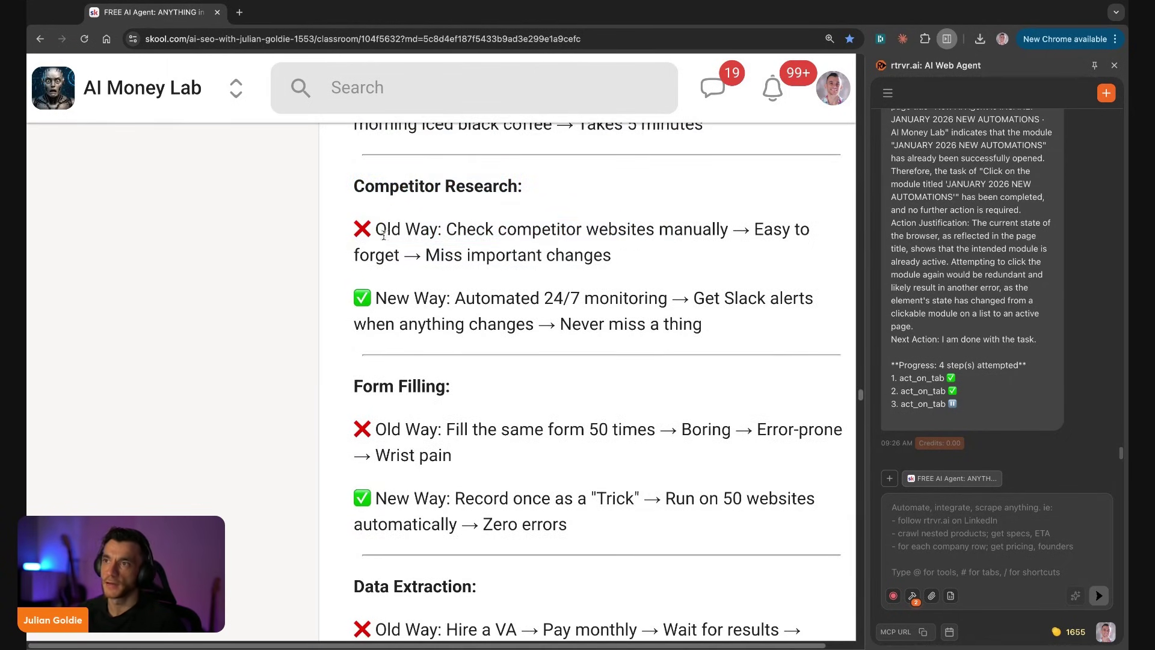
left_click_drag(352, 238, 626, 260)
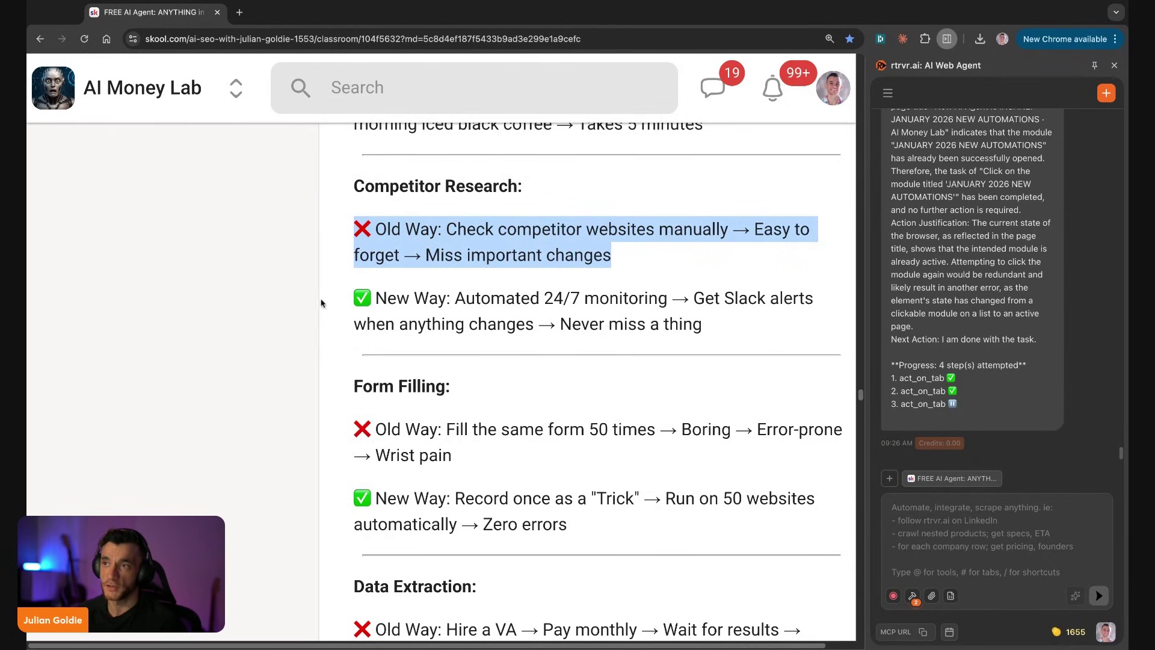
left_click_drag(350, 299, 671, 299)
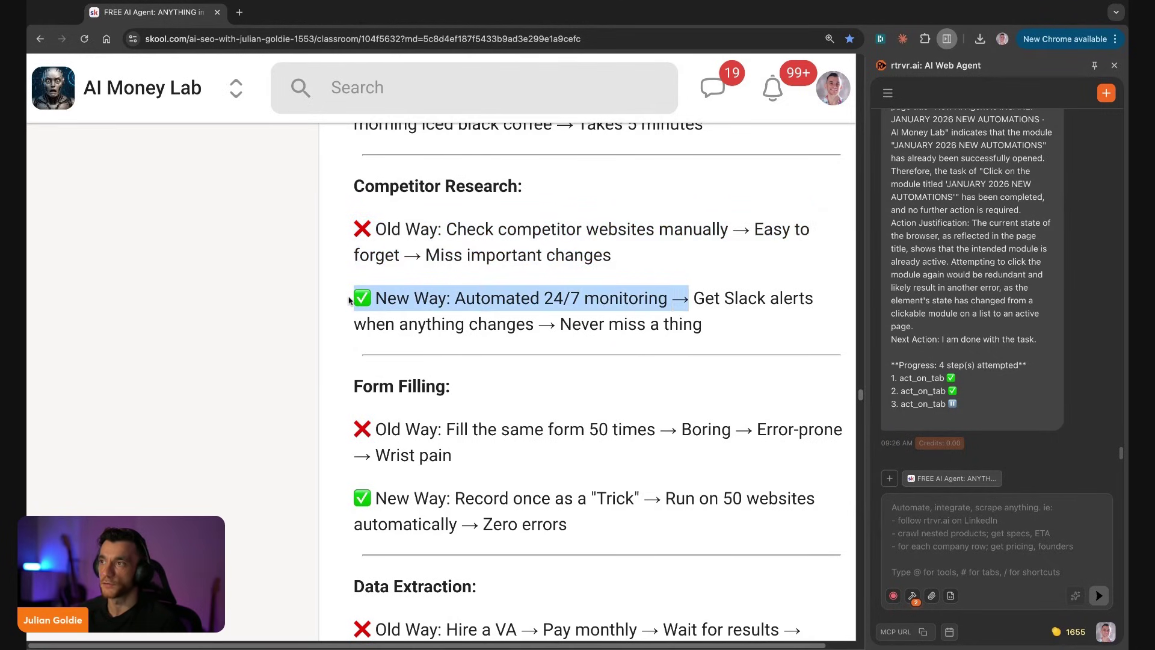
left_click_drag(349, 301, 704, 325)
left_click(715, 236)
Highlight the Form Filling heading, its Old Way paragraph and the record-once New Way paragraph
scroll(714, 236, "down", 1)
left_click_drag(694, 232, 702, 259)
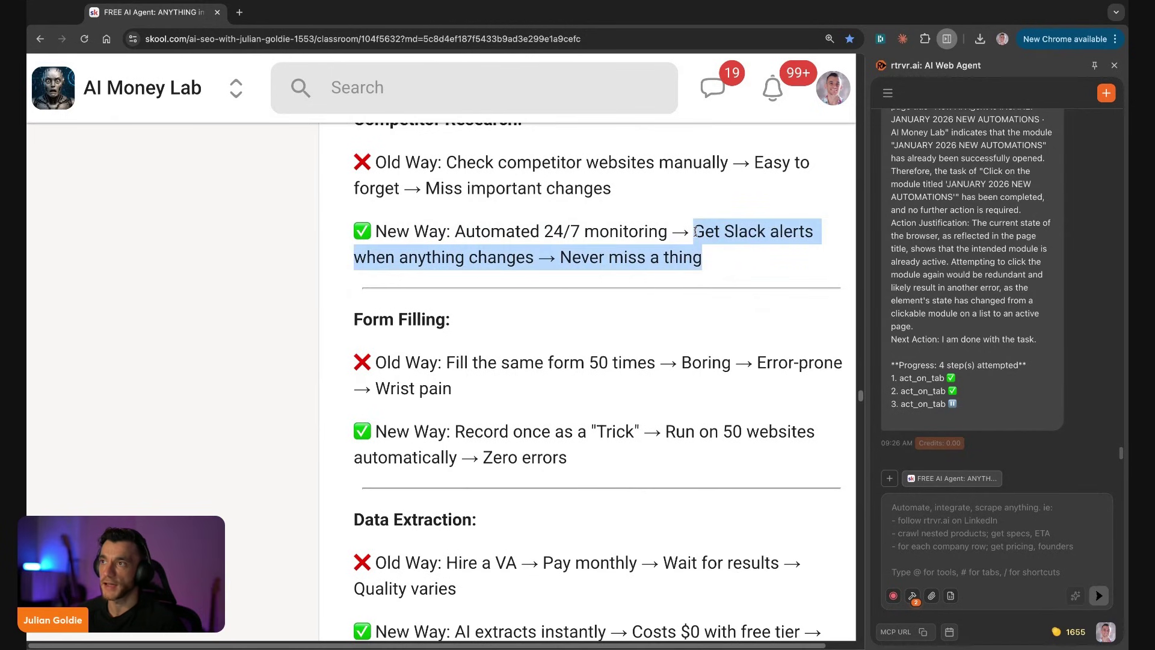
scroll(413, 275, "down", 1)
scroll(381, 246, "down", 1)
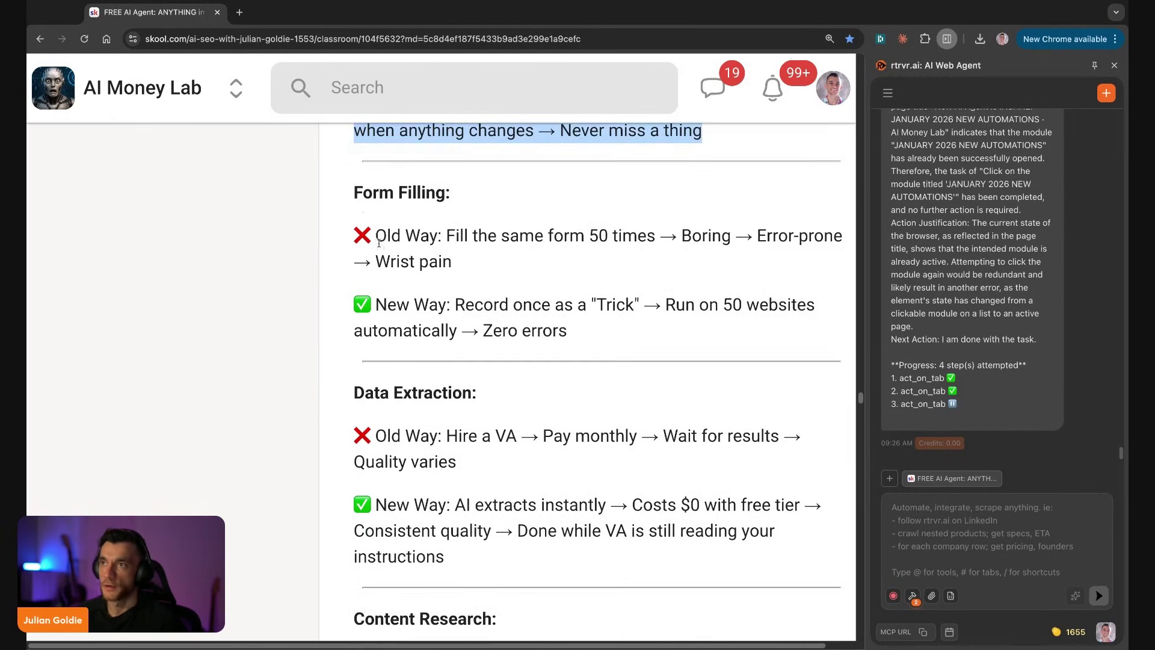
triple_click(345, 203)
scroll(451, 248, "down", 1)
scroll(442, 239, "up", 1)
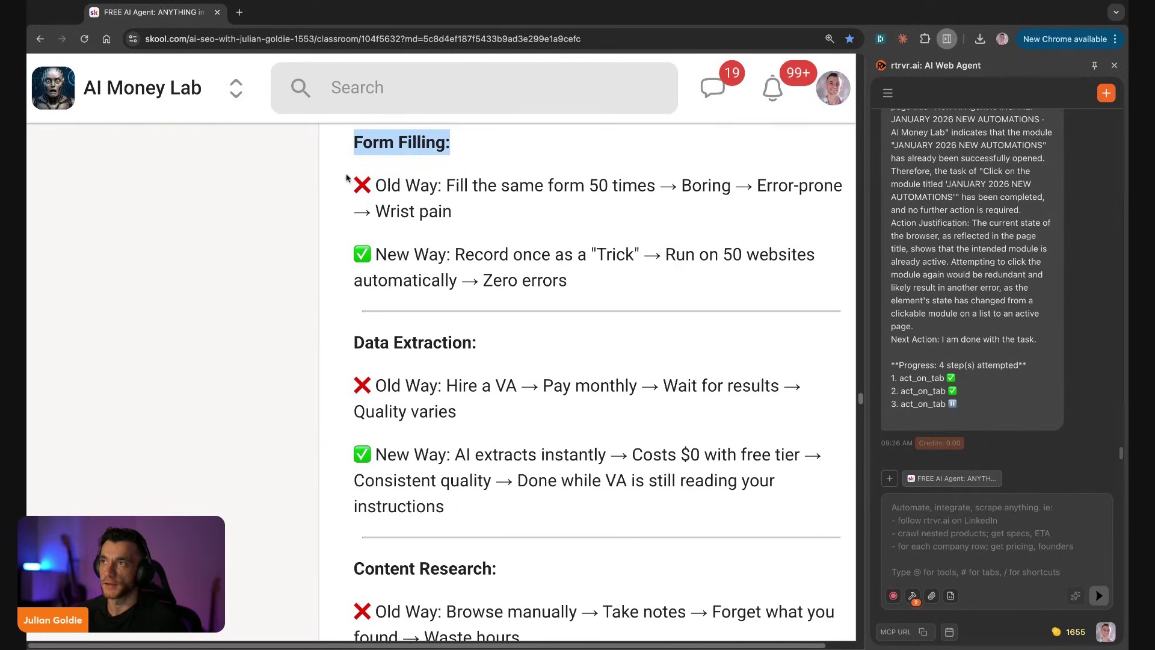
double_click(337, 184)
left_click_drag(336, 184, 598, 186)
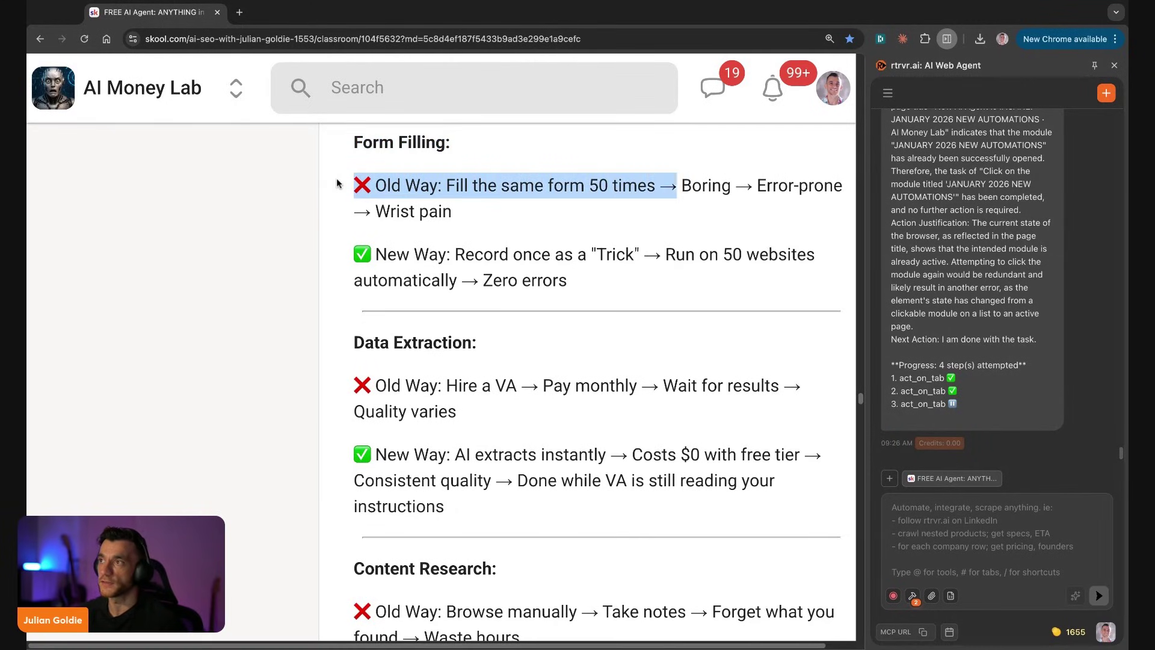
left_click_drag(336, 184, 452, 212)
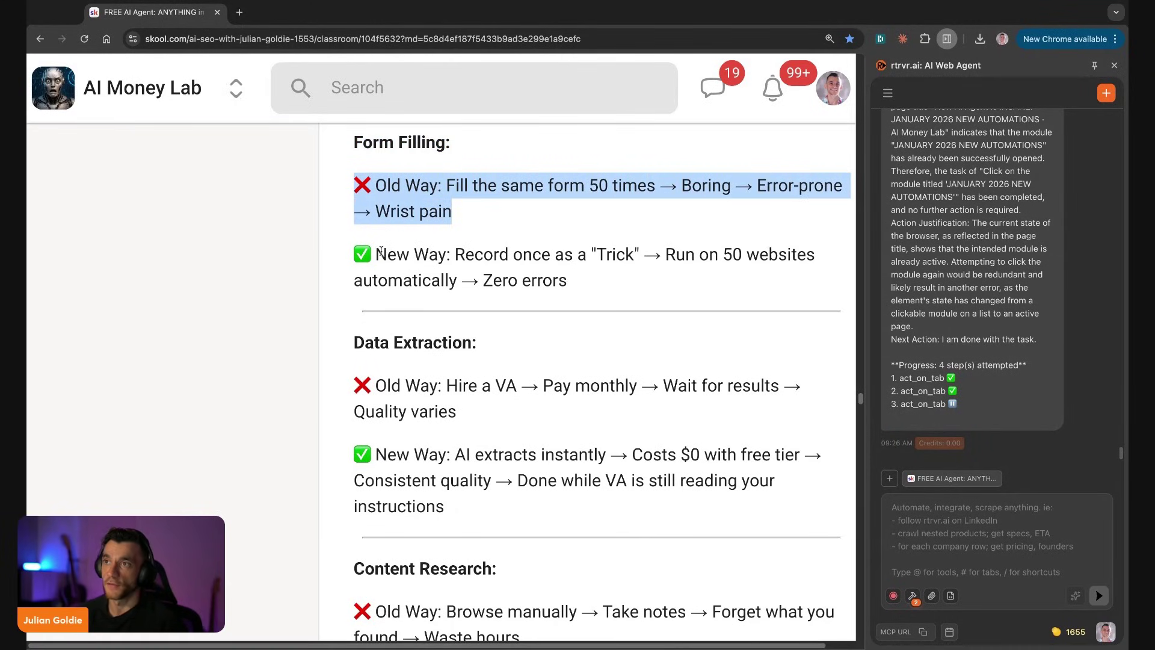
left_click_drag(342, 257, 564, 256)
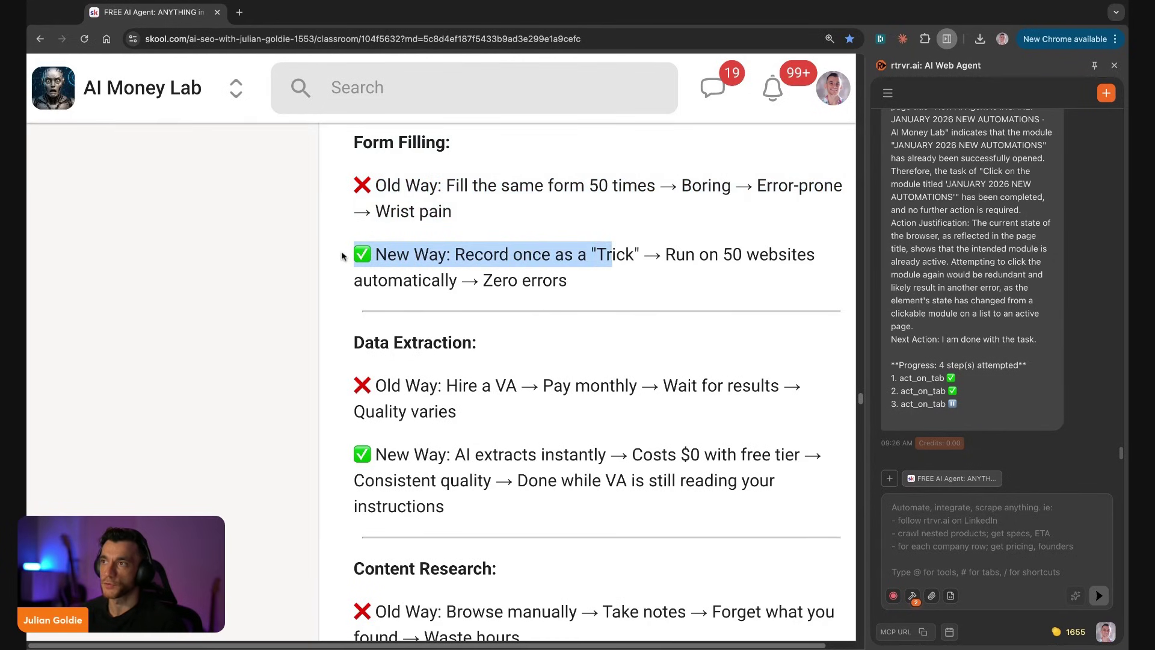
left_click_drag(342, 258, 570, 291)
Skim down through the rest of the lesson, then scroll back toward the title and video
scroll(492, 278, "down", 3)
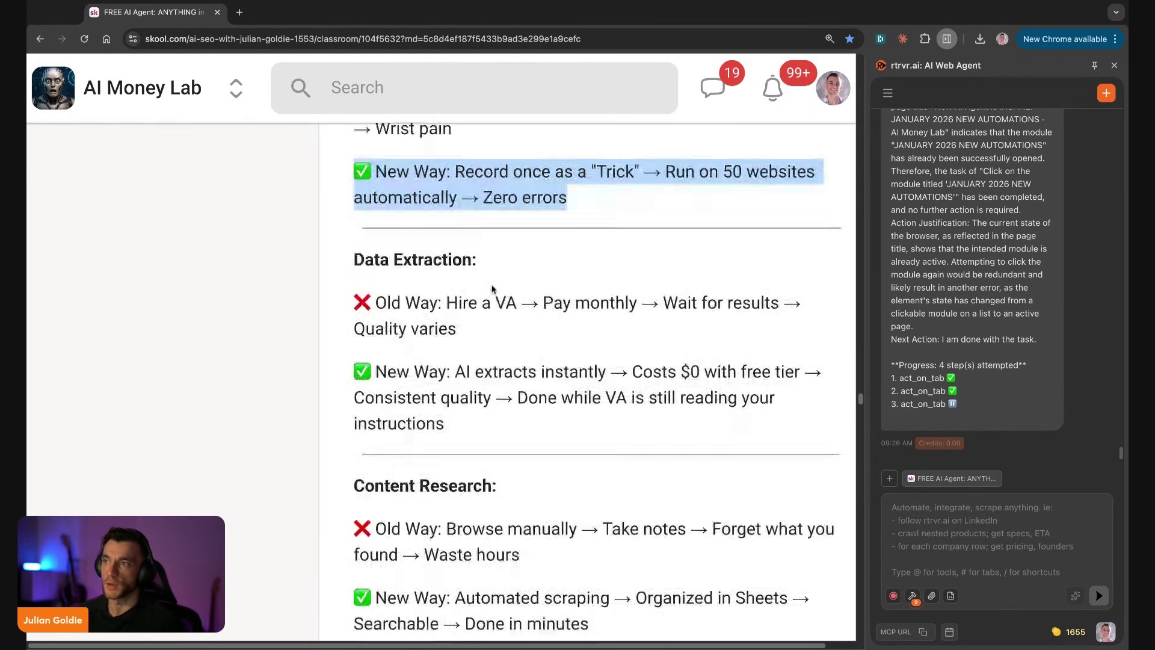
scroll(491, 278, "down", 19)
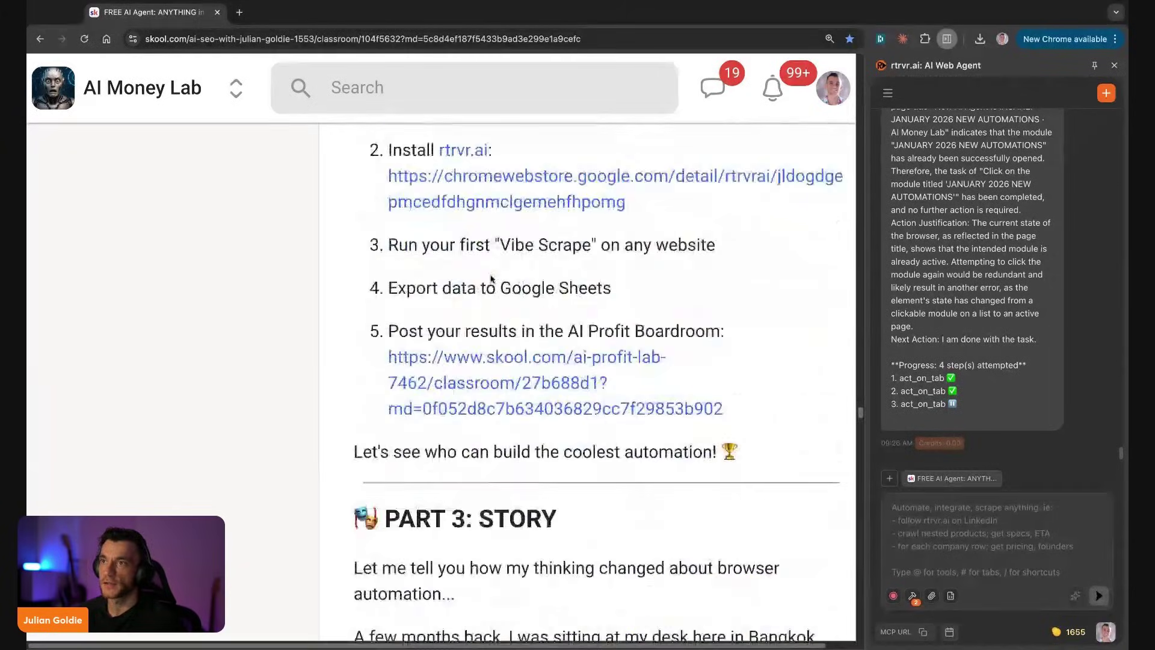
scroll(491, 278, "down", 20)
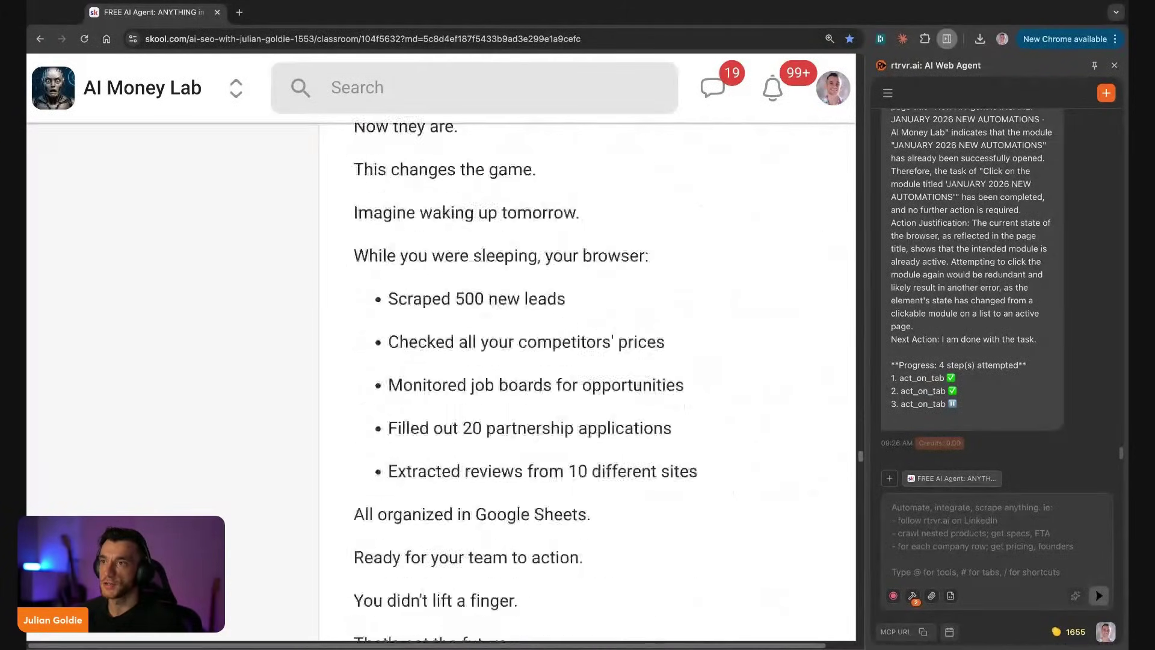
scroll(492, 278, "down", 20)
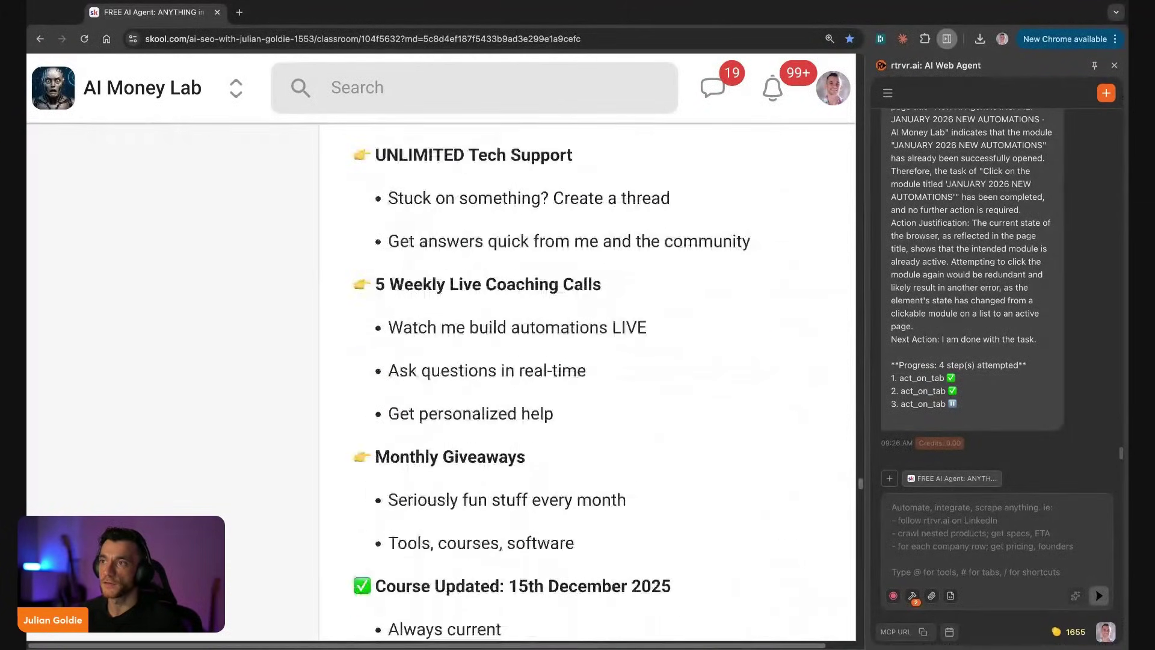
scroll(491, 278, "down", 20)
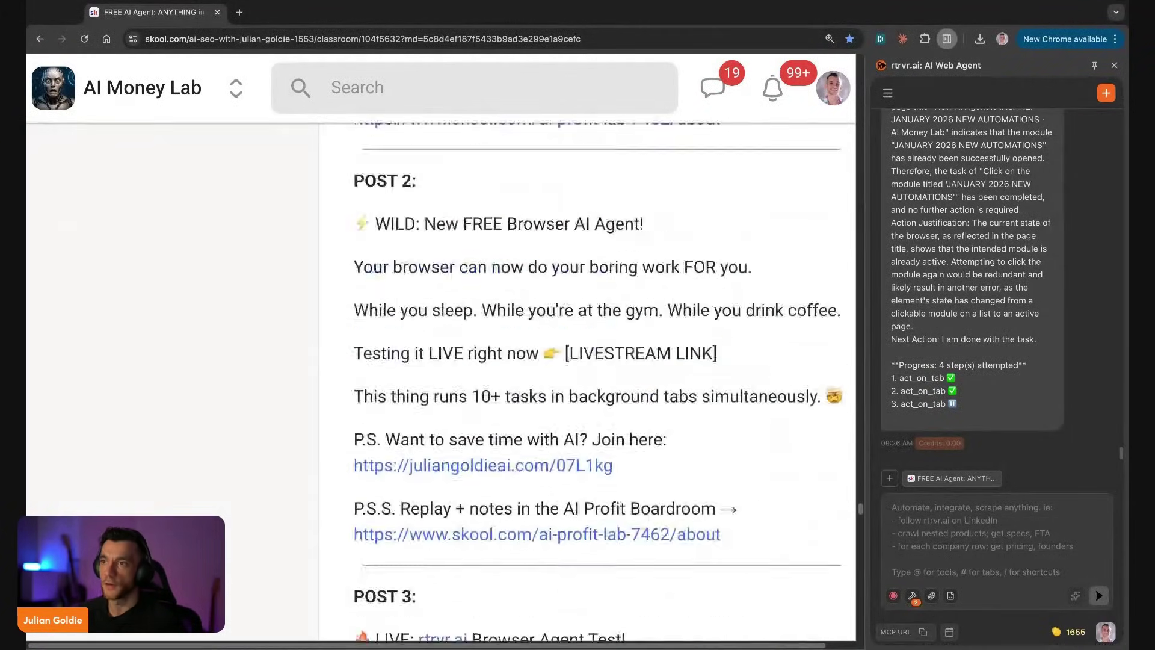
scroll(504, 304, "down", 20)
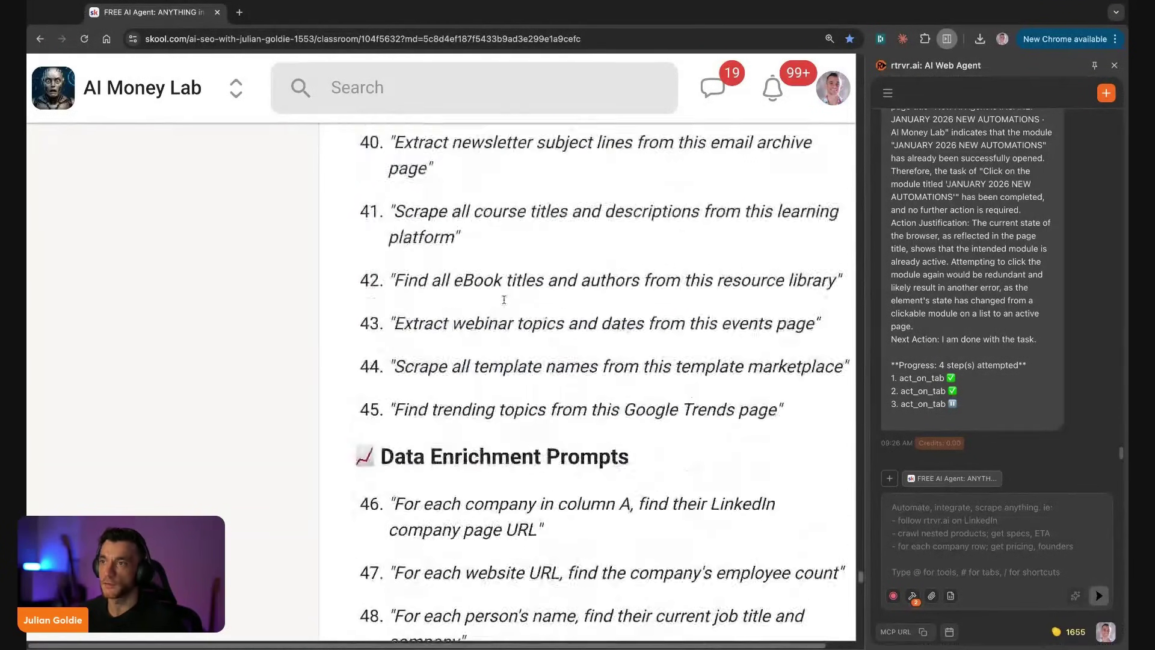
scroll(505, 304, "up", 10)
scroll(504, 304, "up", 15)
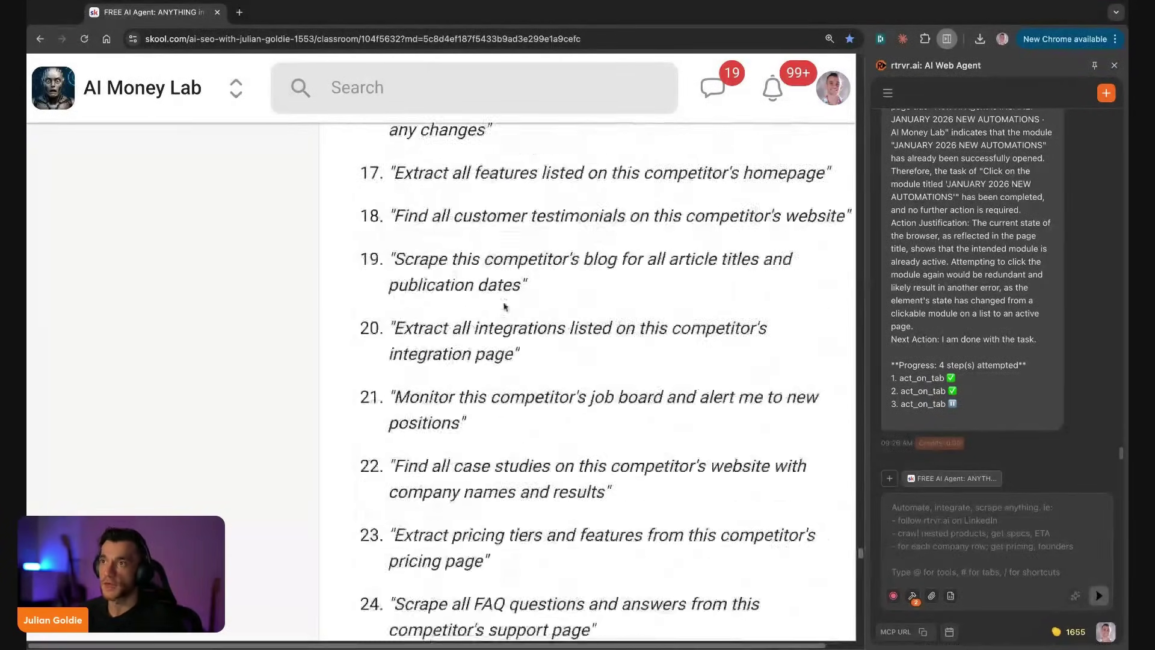
scroll(504, 303, "up", 12)
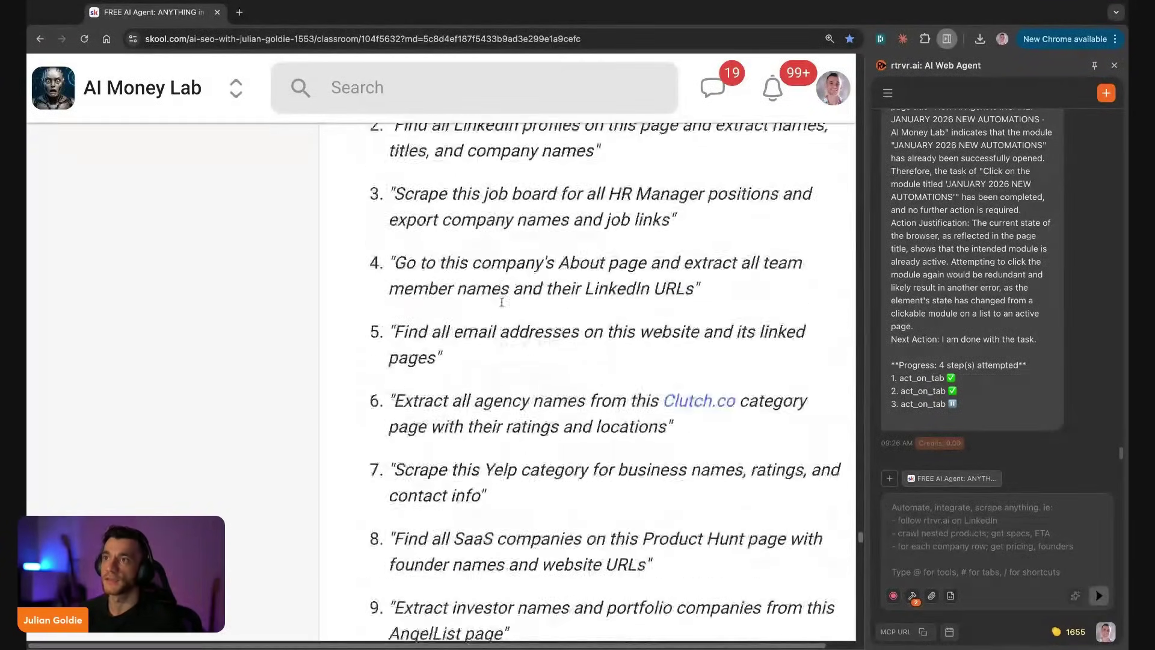
Go to the AI Money Lab community feed, maximize the browser window and reset page zoom
scroll(501, 302, "up", 10)
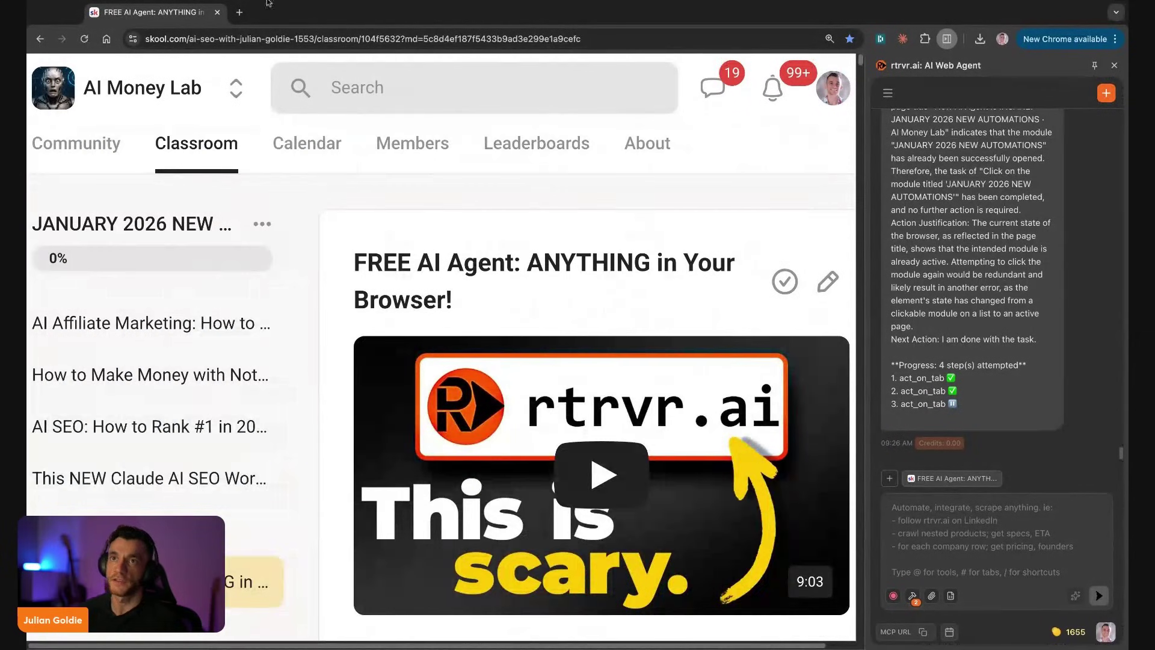
left_click(99, 153)
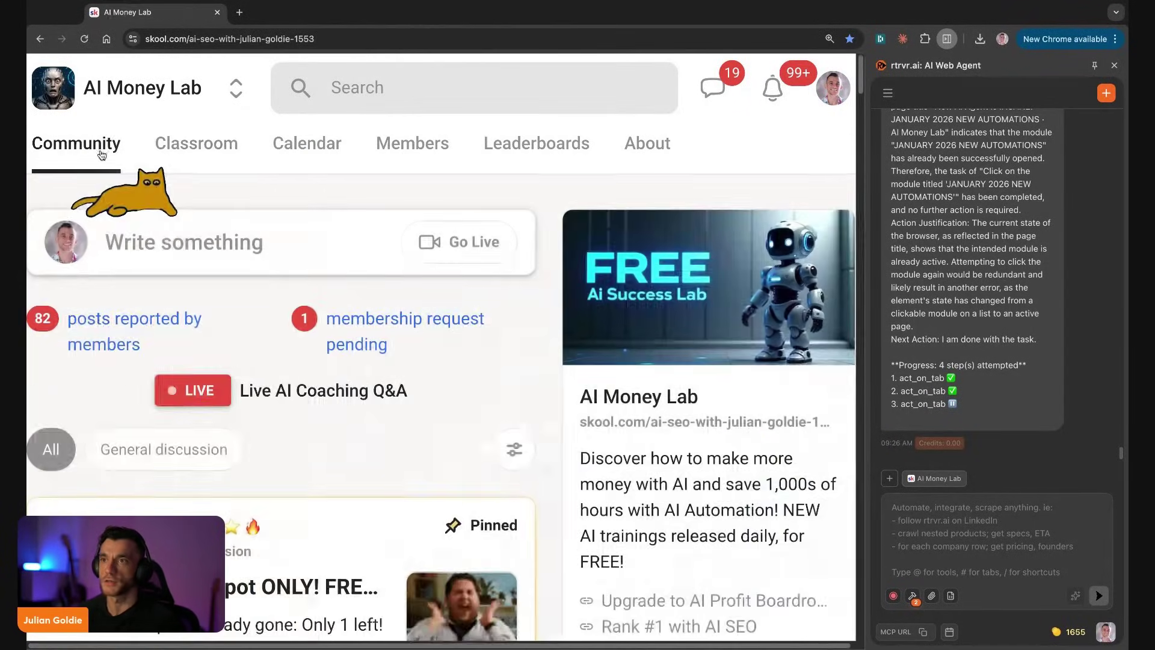
double_click(536, 20)
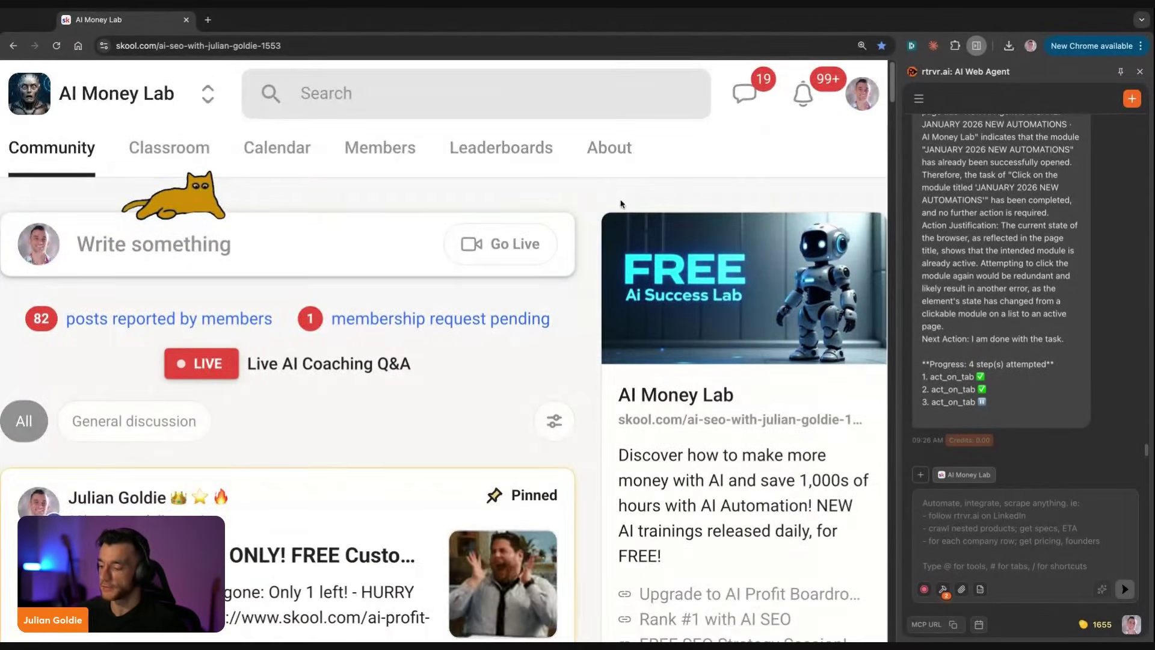
key("ctrl+0")
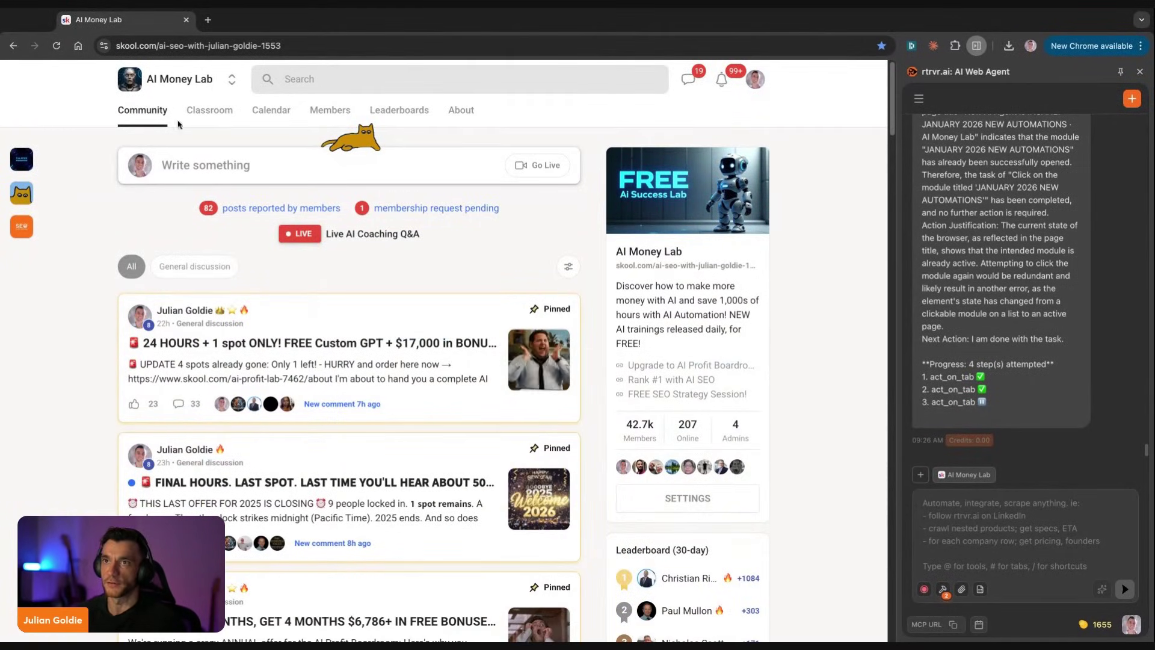
Reopen the FREE AI Agent: ANYTHING in Your Browser! lesson in the January 2026 automations course
left_click(205, 110)
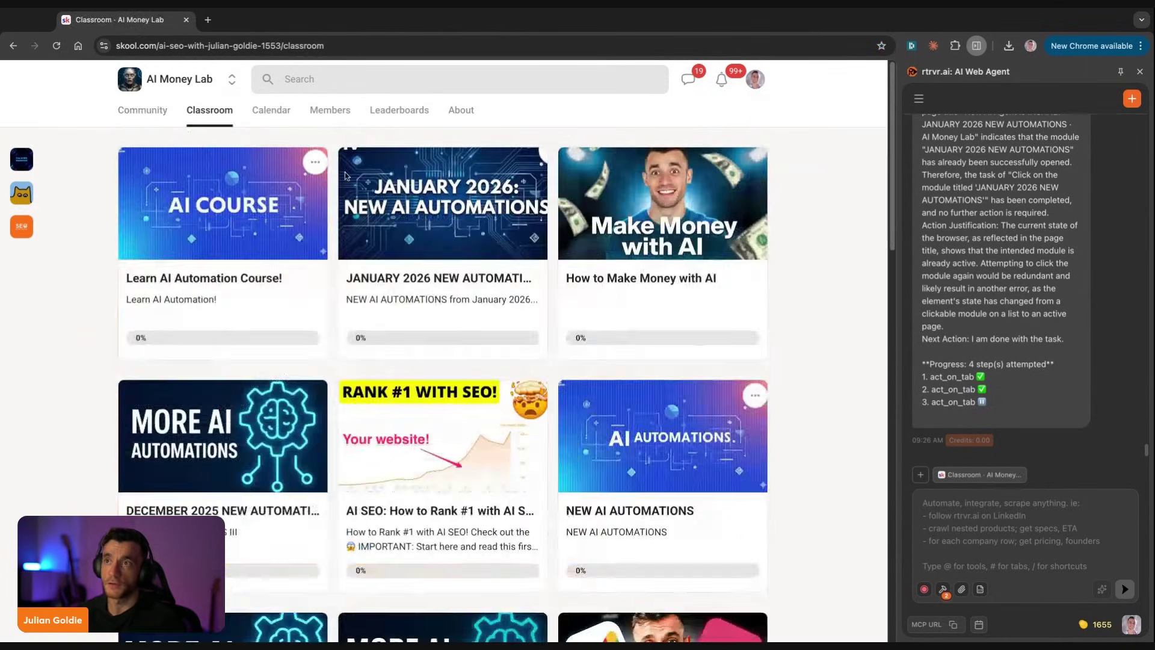
left_click(398, 246)
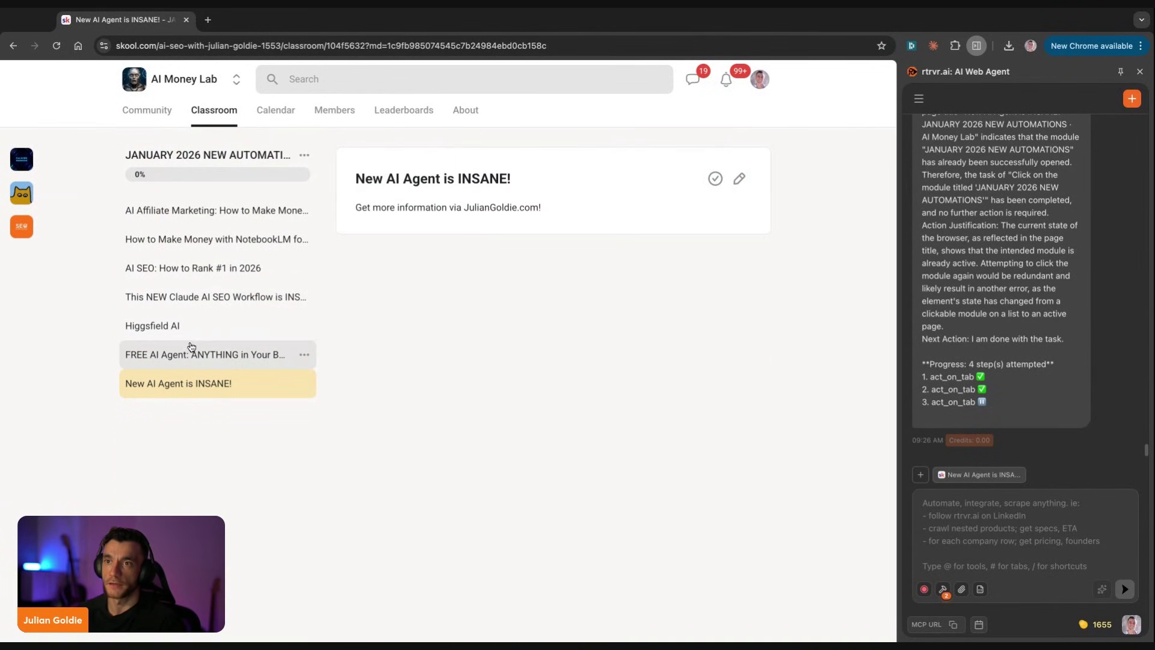
left_click(206, 355)
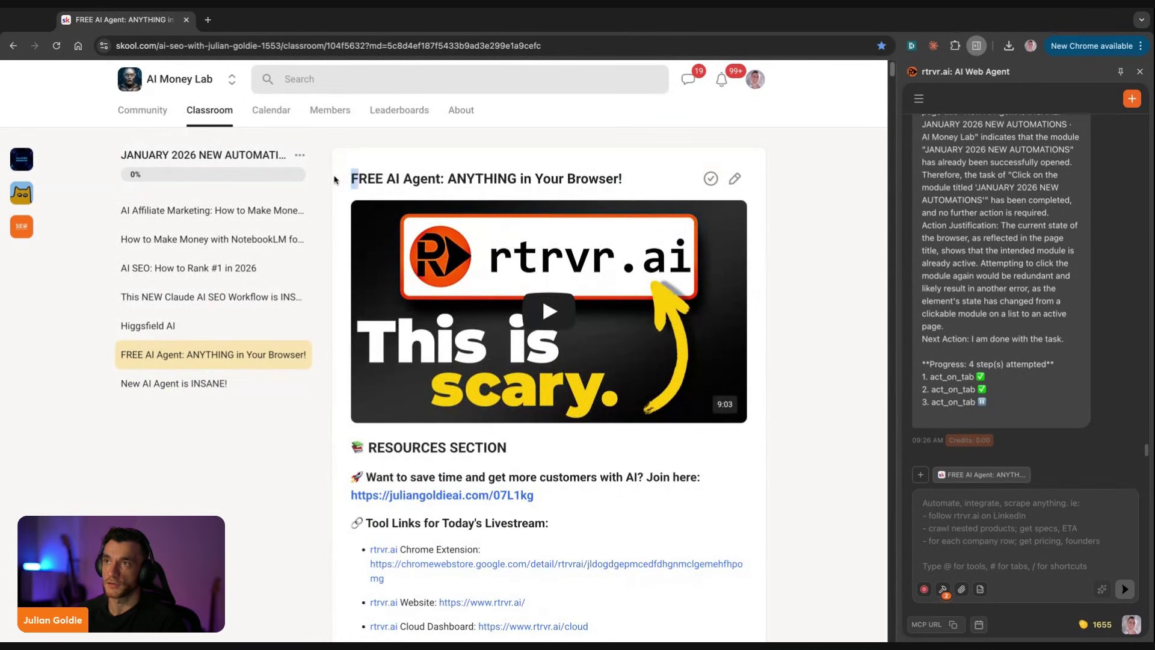
left_click_drag(334, 177, 625, 179)
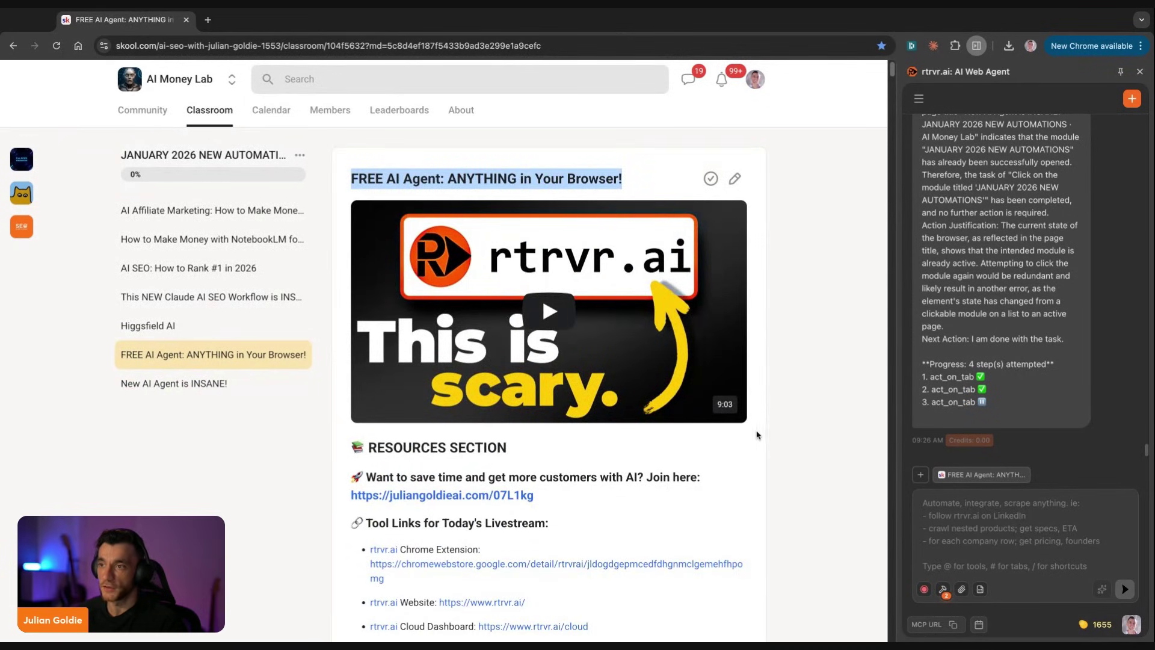
Glance over the lesson, then go back to the AI Money Lab course grid
scroll(690, 399, "down", 20)
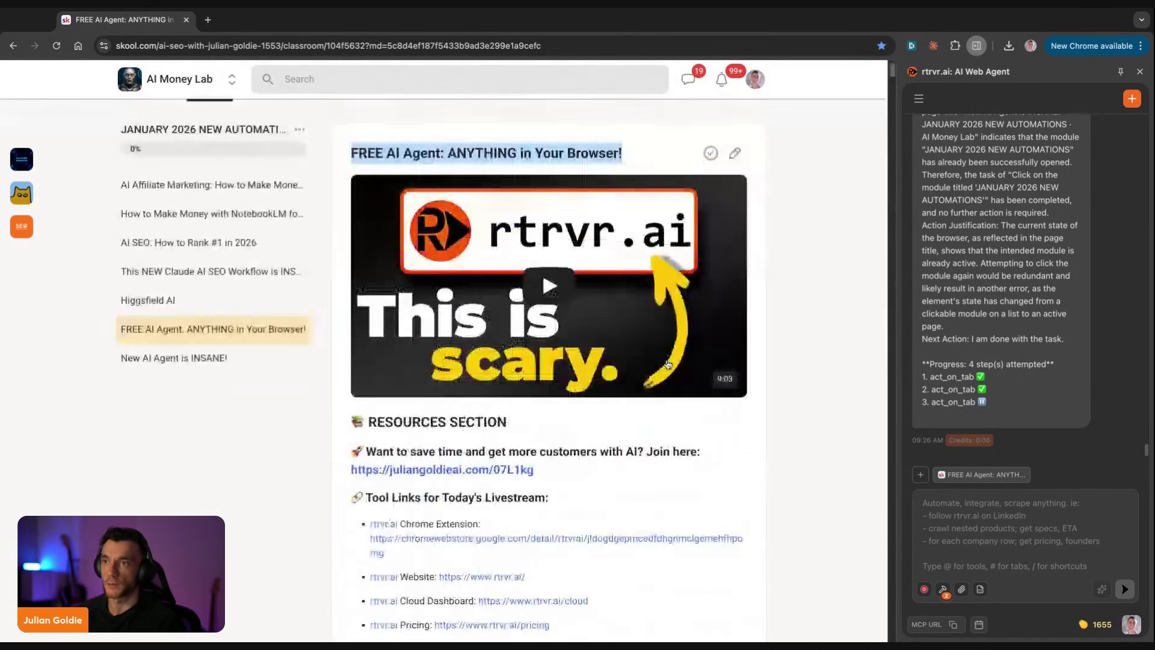
scroll(668, 365, "up", 1)
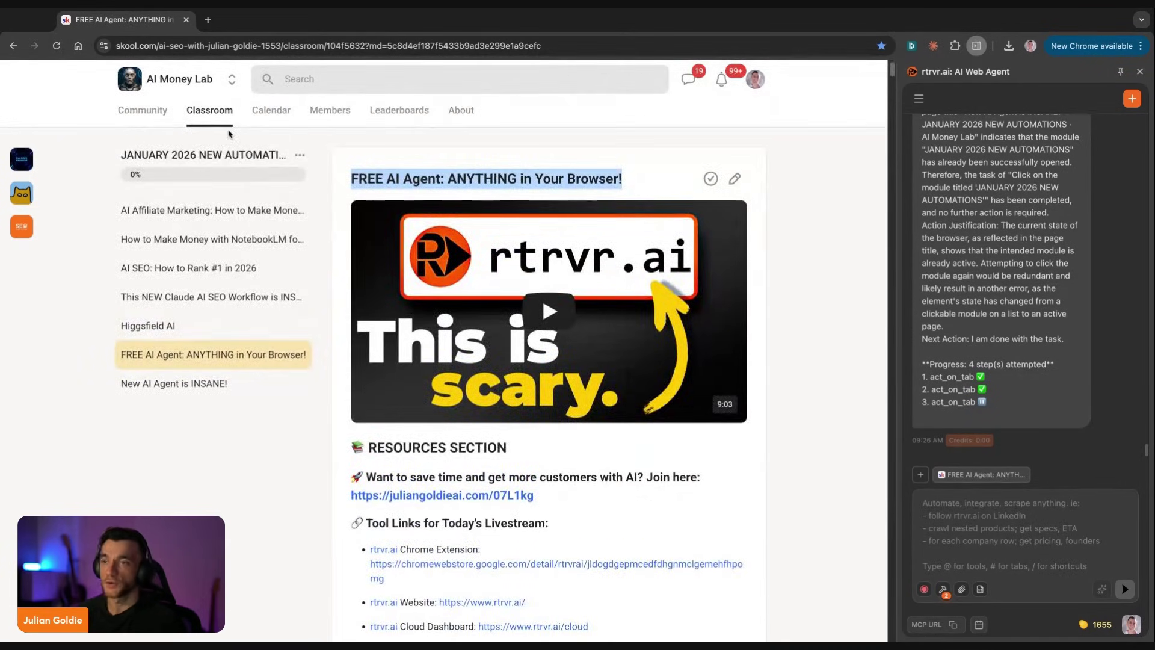
left_click(229, 134)
key("ctrl+l")
Load the AI Profit Boardroom community from the address bar and open its feed
type("ai")
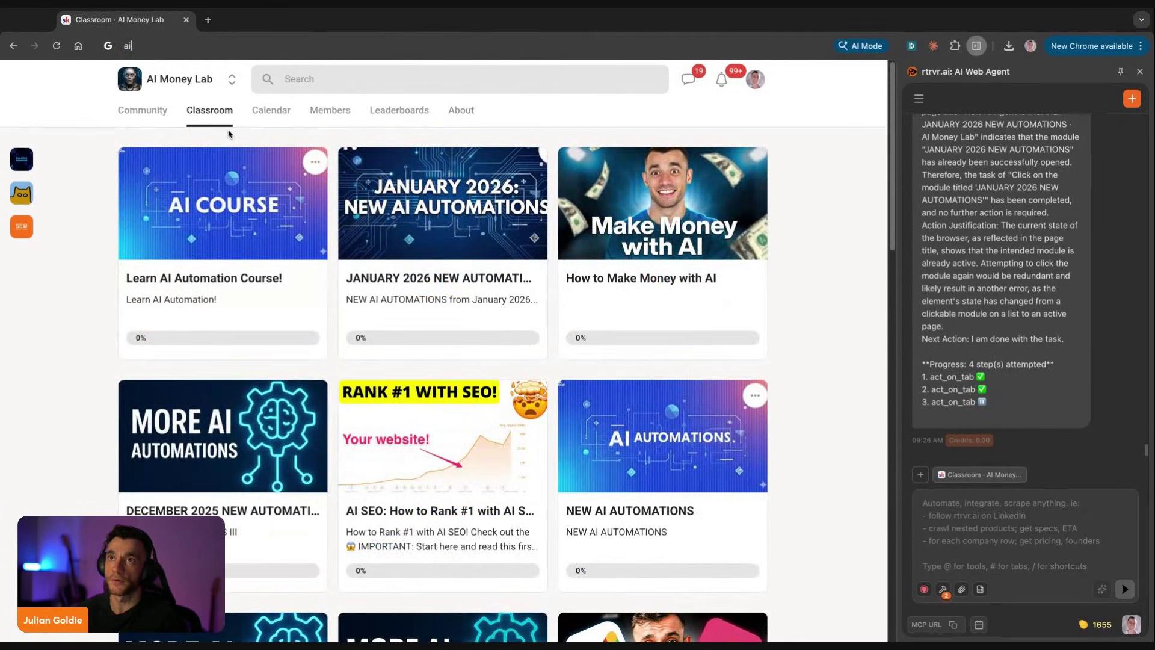
type("pprof")
key("Return")
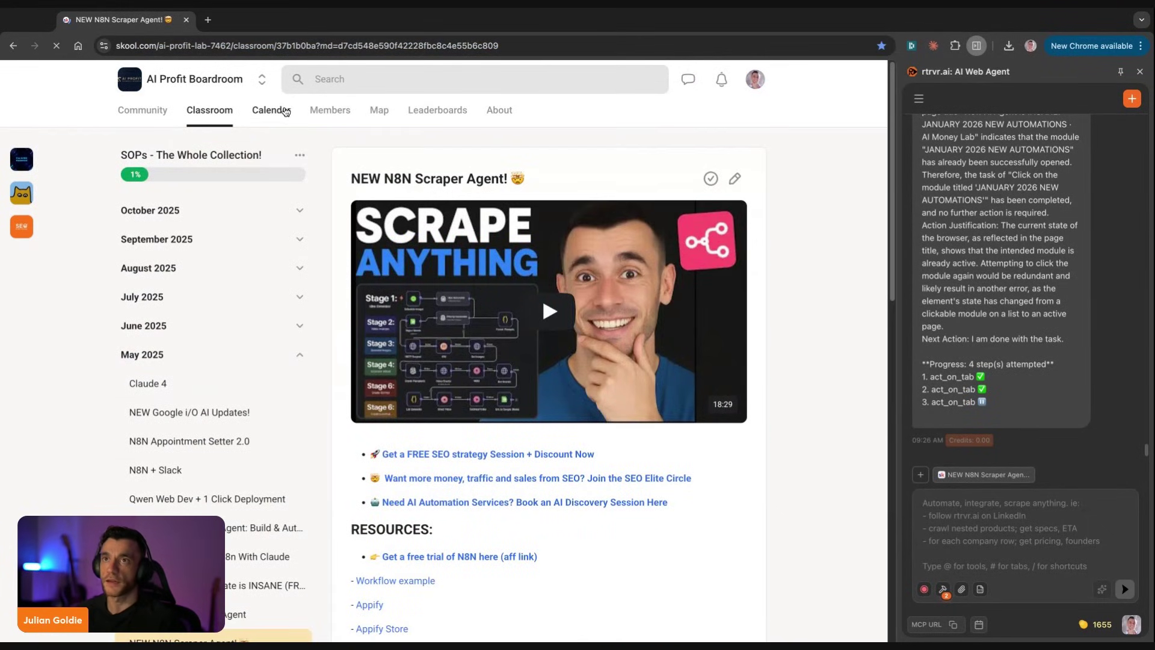
left_click(144, 126)
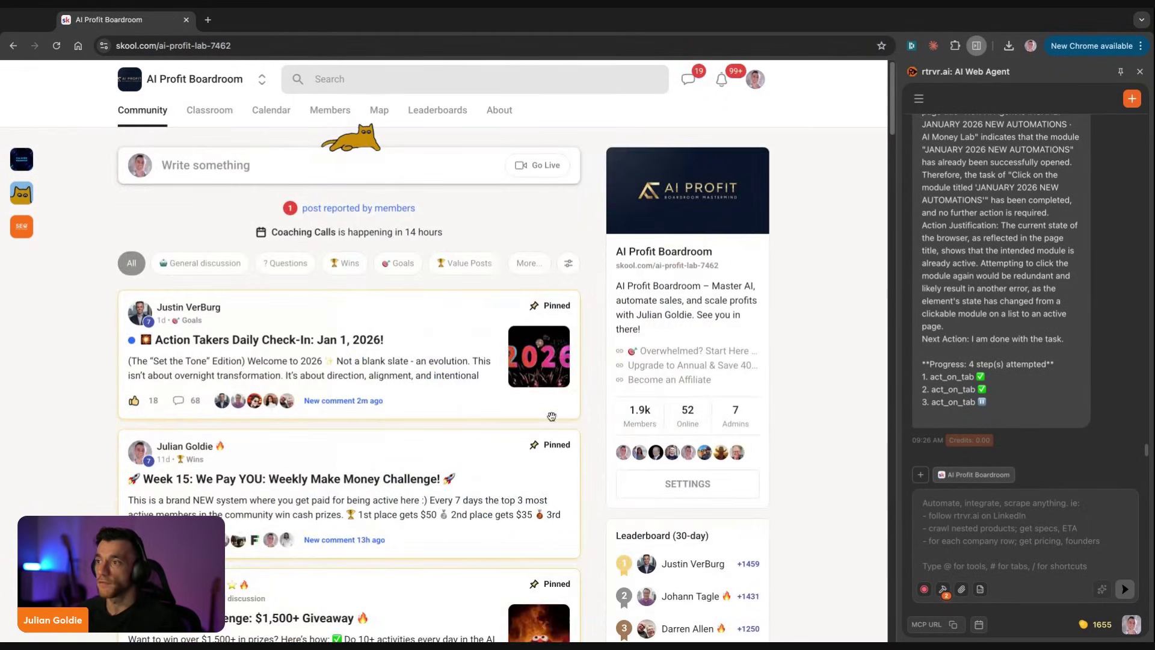
scroll(485, 319, "down", 1)
scroll(485, 319, "down", 2)
Read the Action Takers Daily Check-In post and its comments, then close it and scroll the feed
left_click(370, 256)
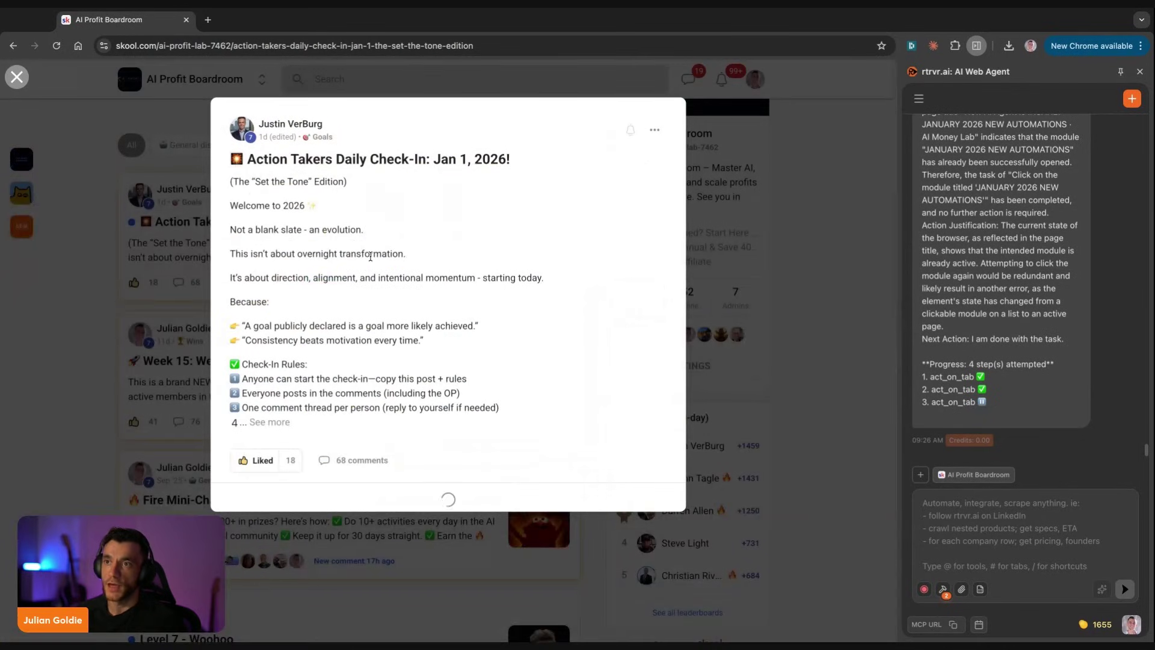
left_click_drag(231, 159, 629, 440)
scroll(557, 414, "down", 3)
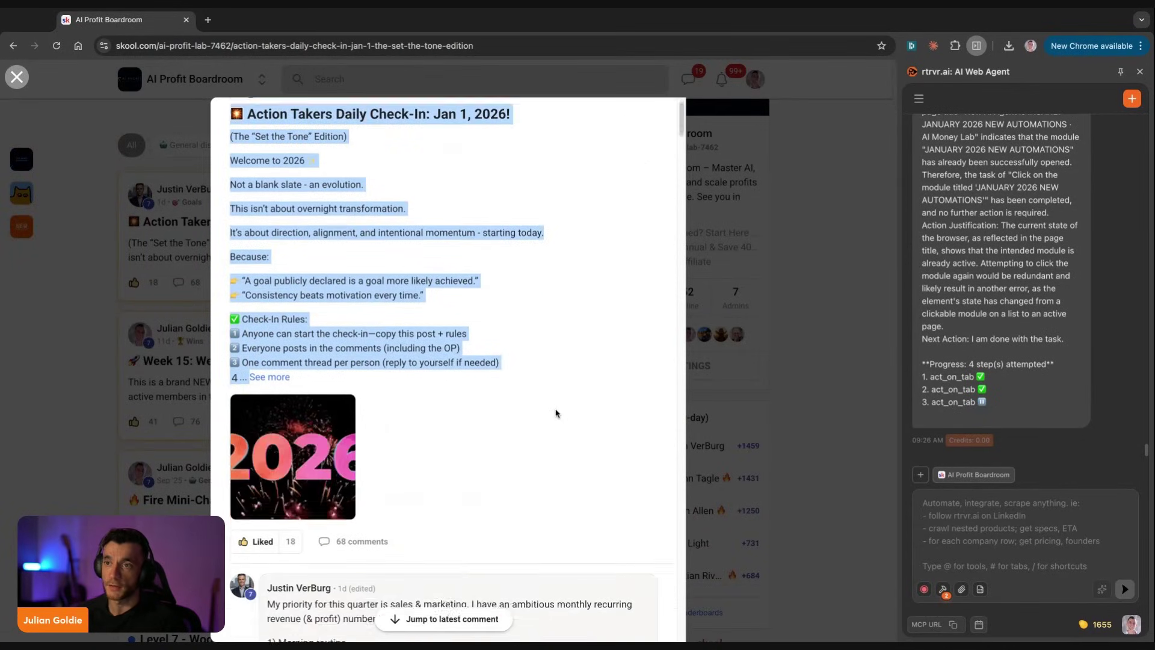
scroll(556, 417, "down", 20)
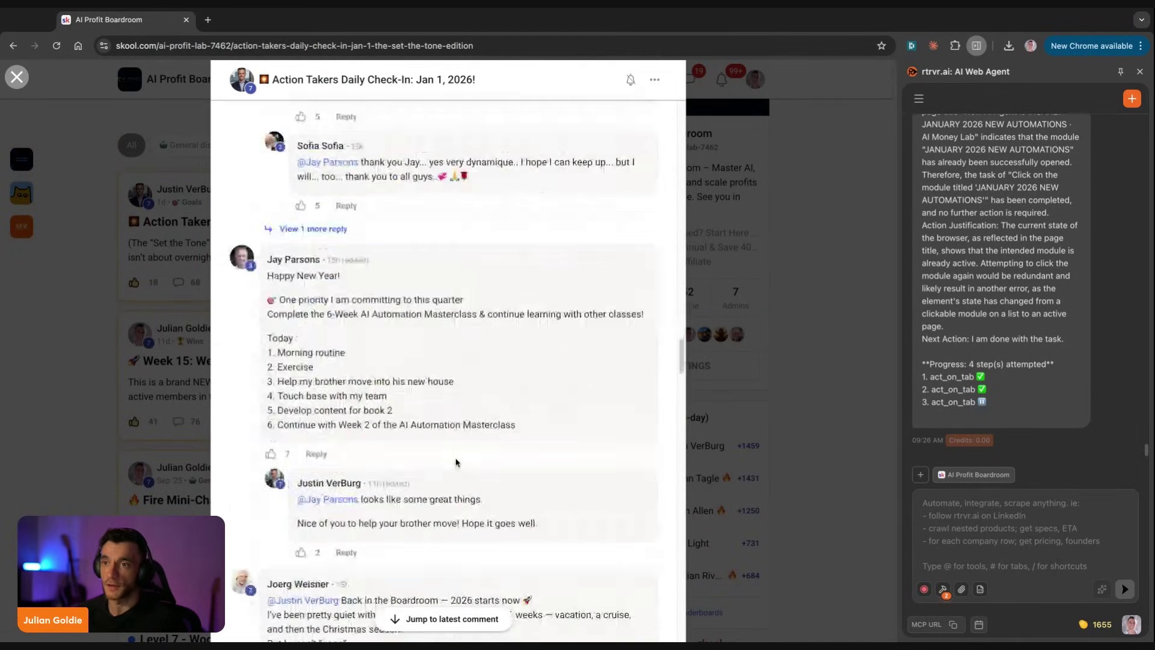
scroll(457, 464, "up", 10)
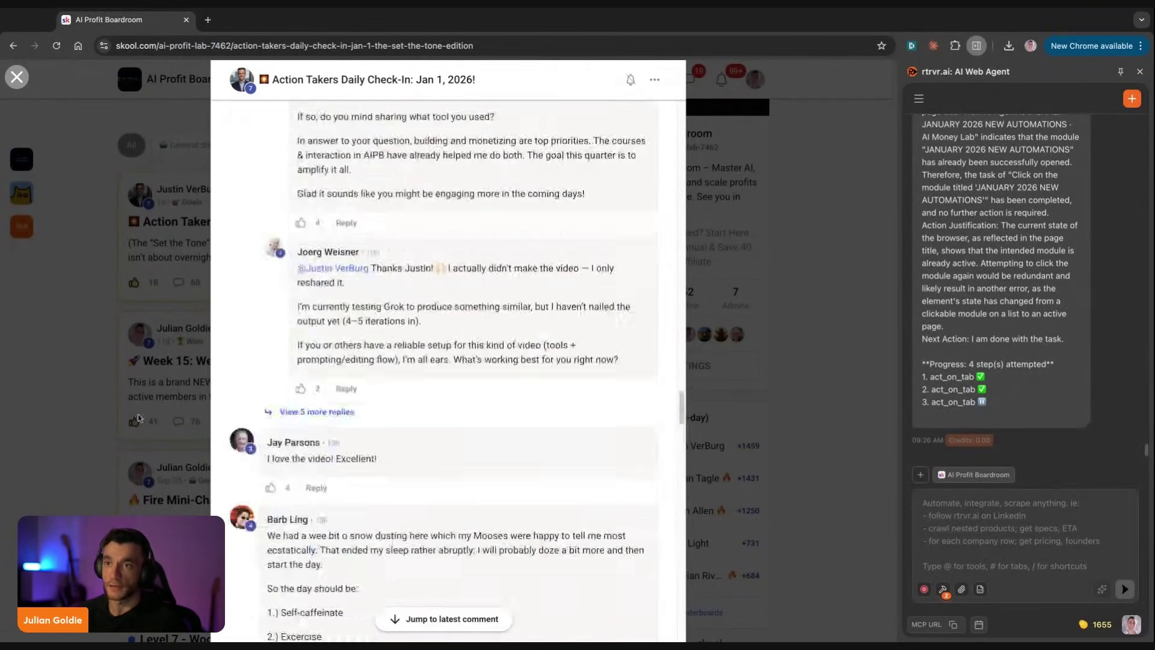
left_click(171, 432)
scroll(171, 431, "down", 15)
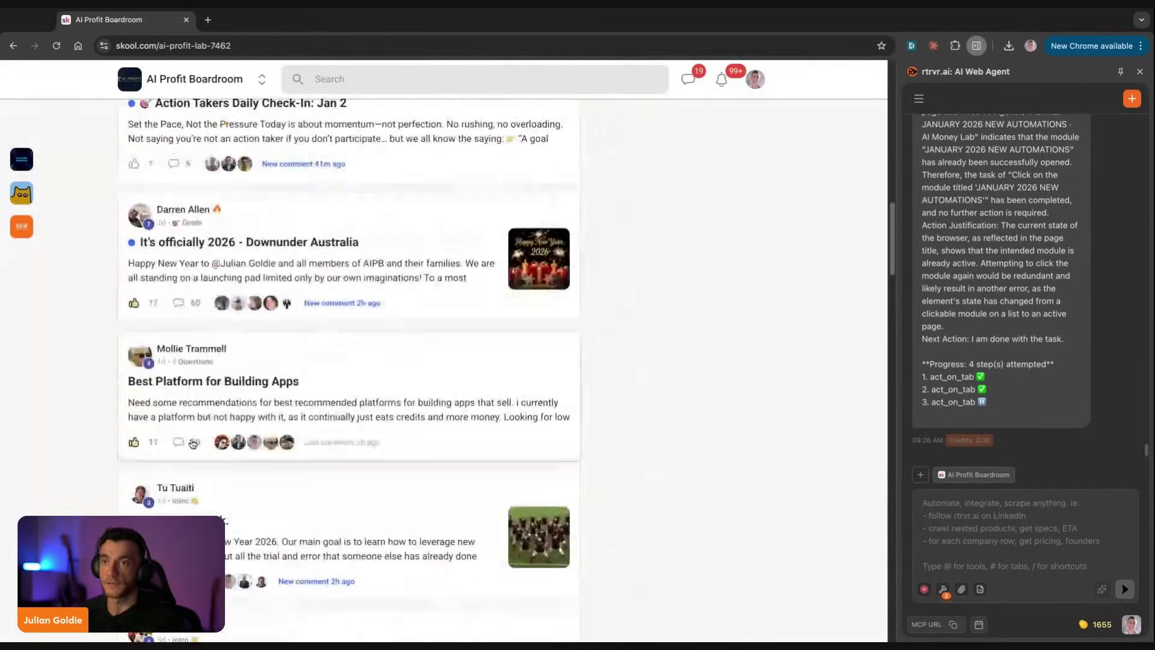
scroll(217, 445, "down", 10)
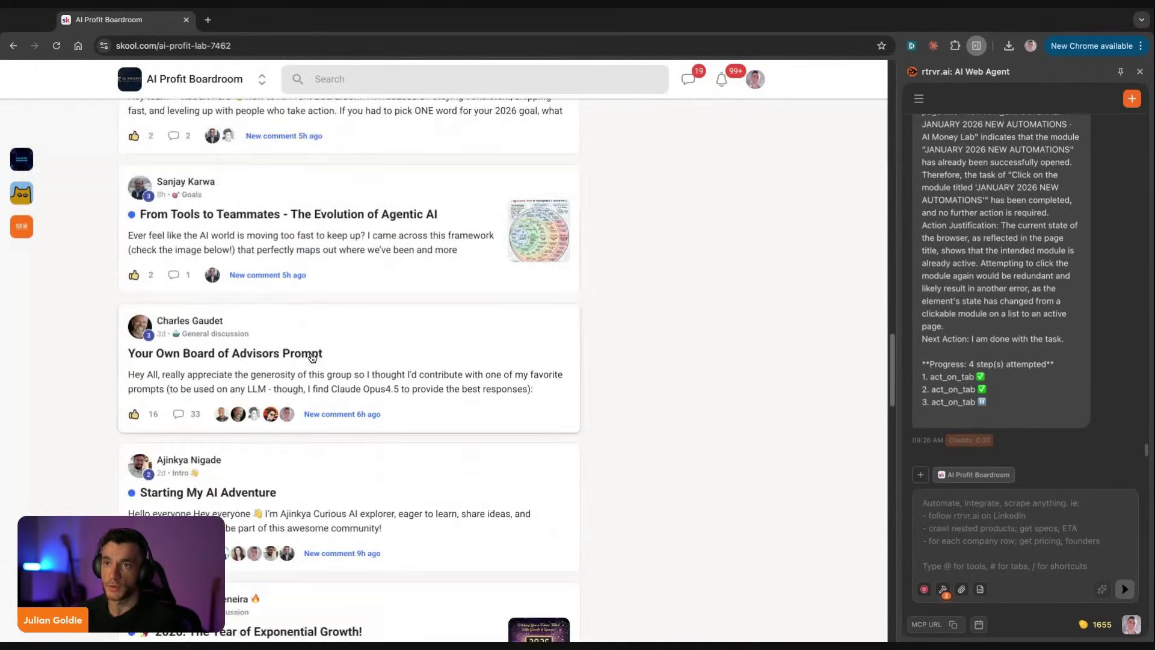
scroll(312, 358, "up", 20)
Filter the feed by the Wins, Goals and Weekly Updates categories in turn
left_click(345, 263)
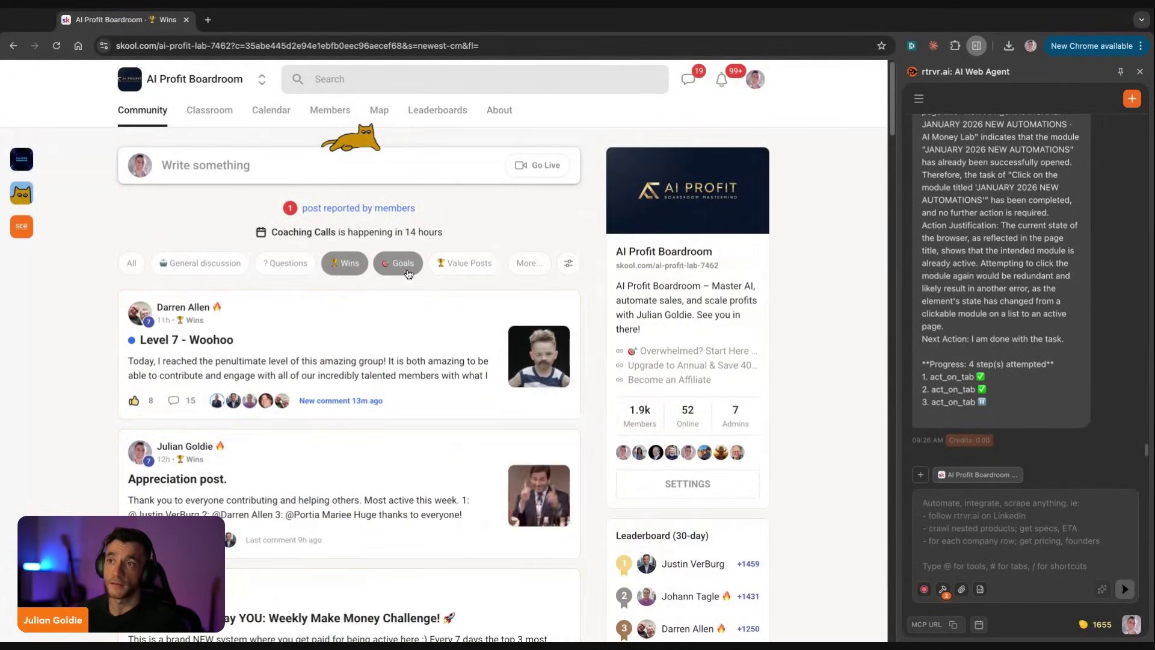
left_click(408, 271)
left_click(529, 263)
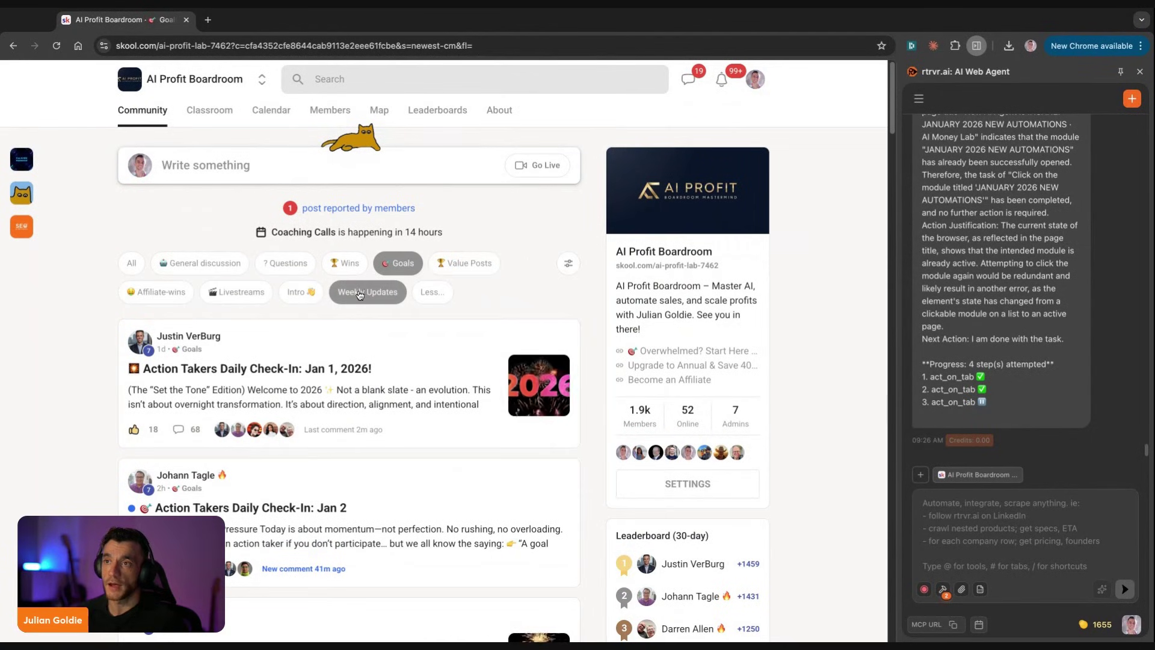
left_click(388, 297)
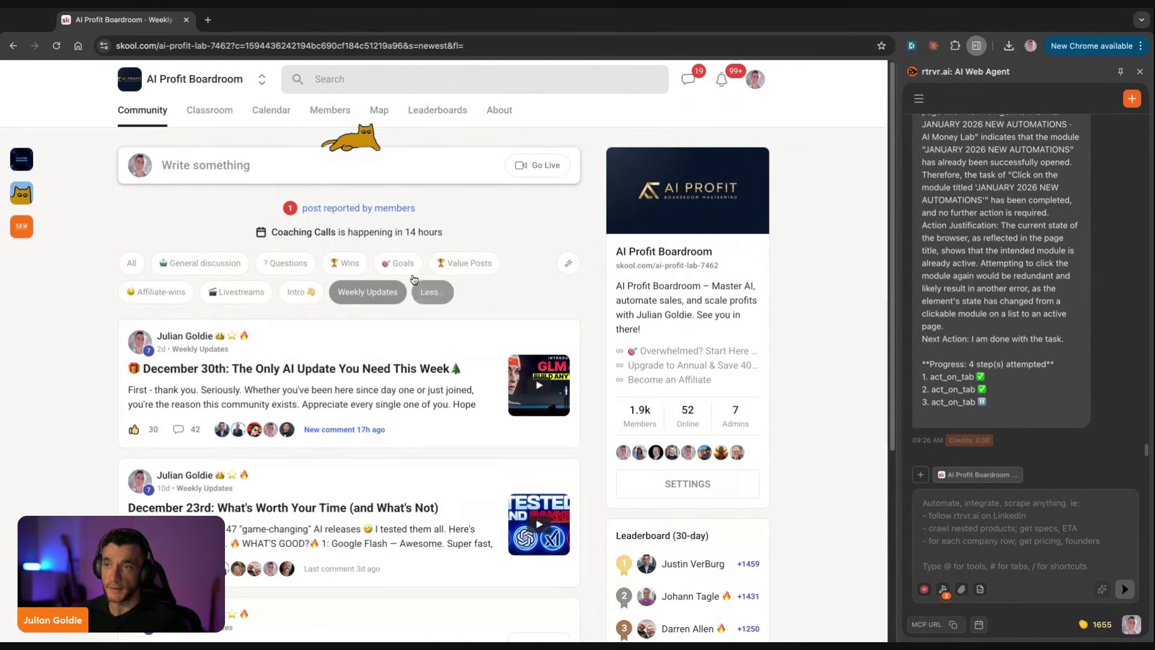
Select the December 30th post title, then open the community's January 2026 calendar
triple_click(103, 368)
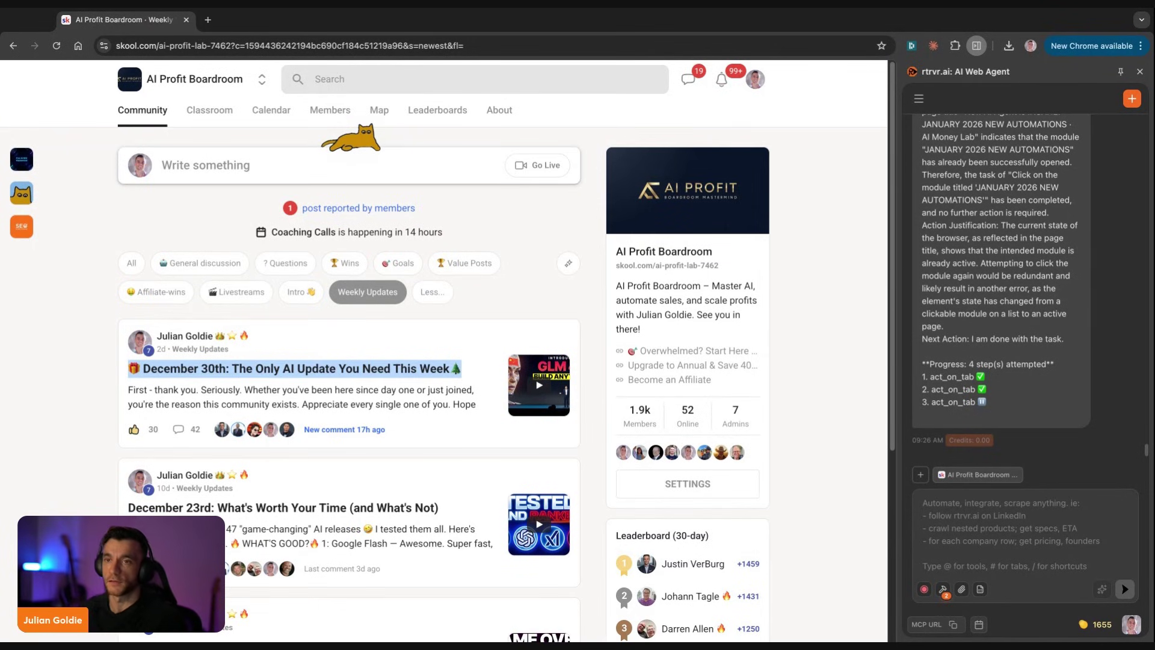
left_click(90, 366)
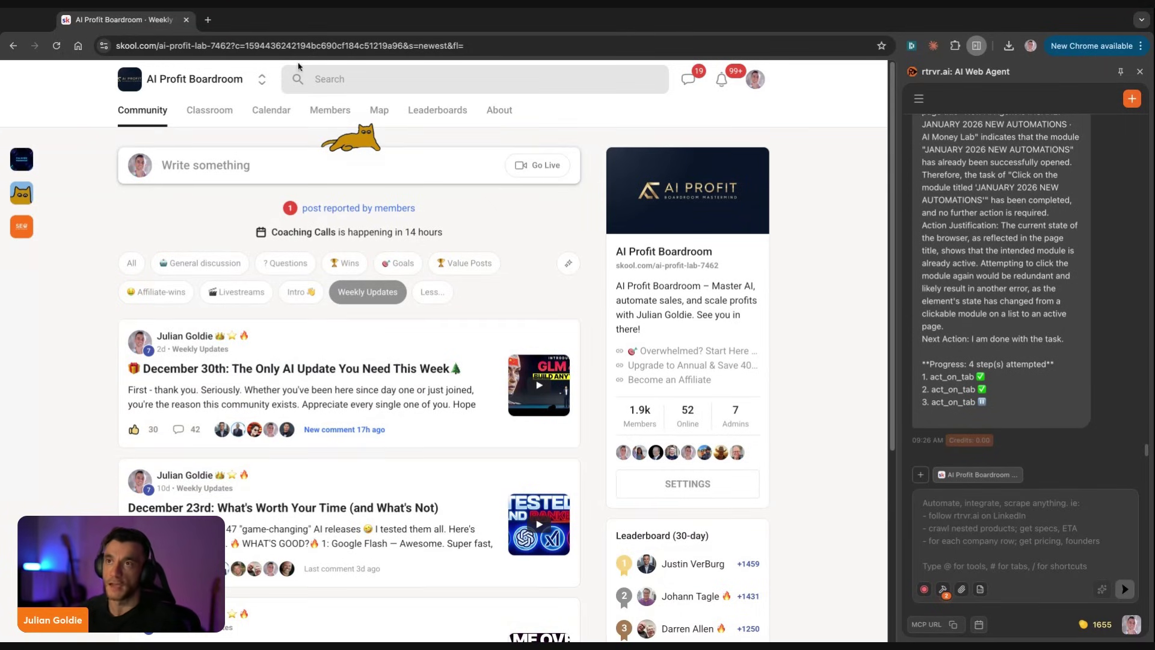
left_click(264, 112)
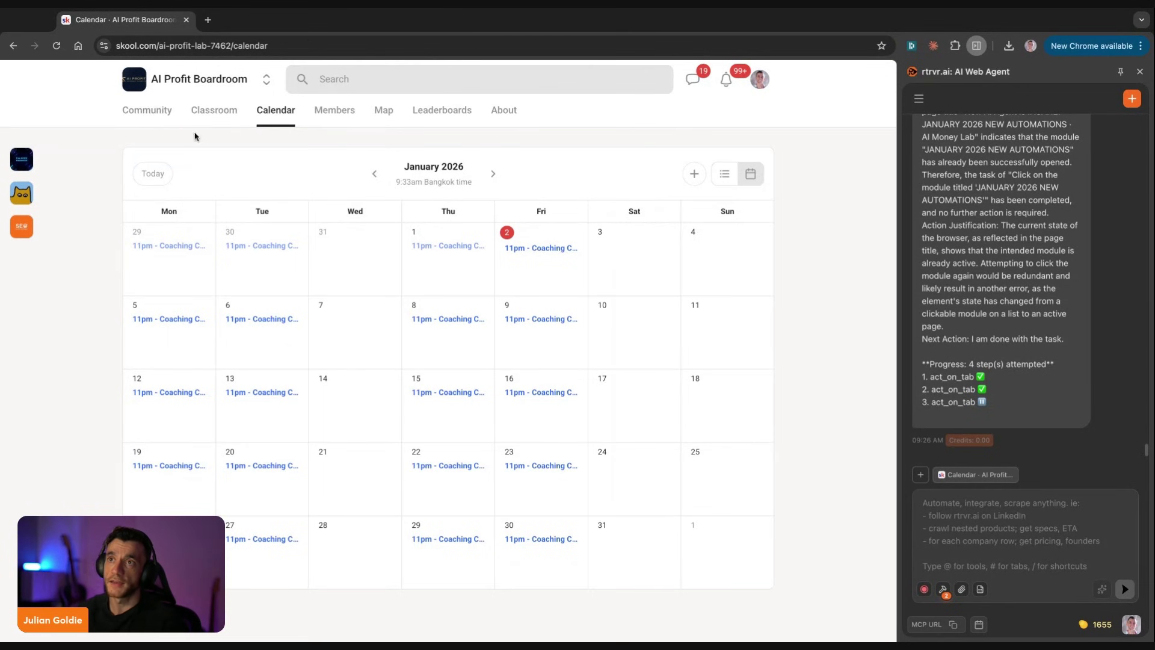
Open the 6-Week AI Automation Masterclass course from the classroom, then go back
left_click(193, 121)
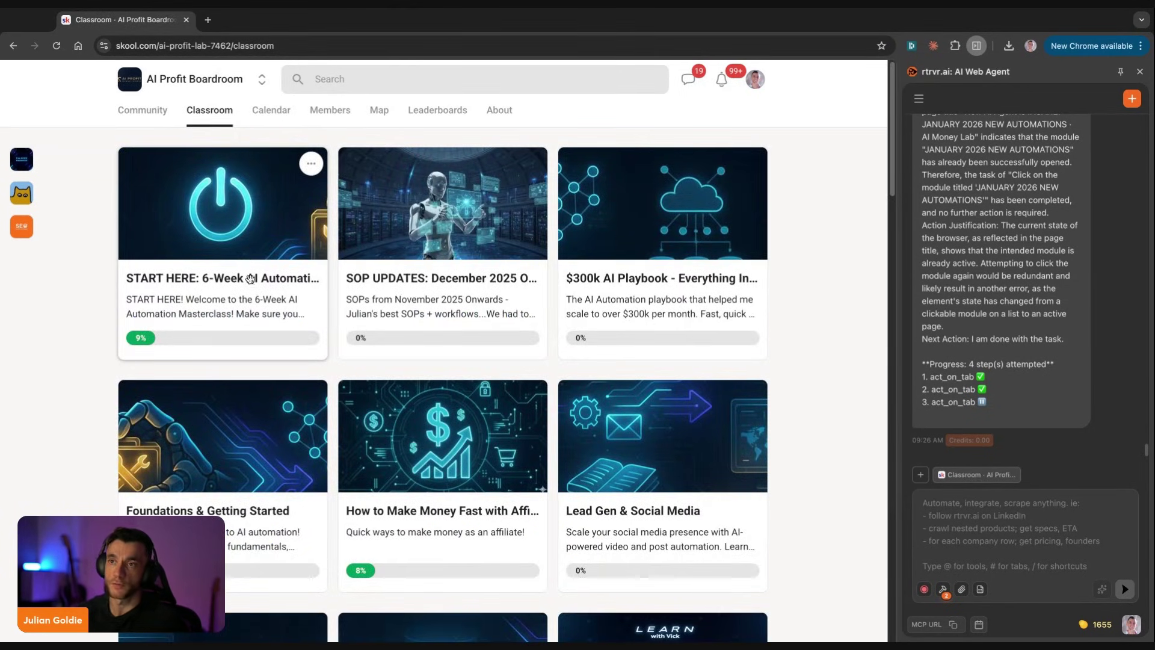
left_click(251, 278)
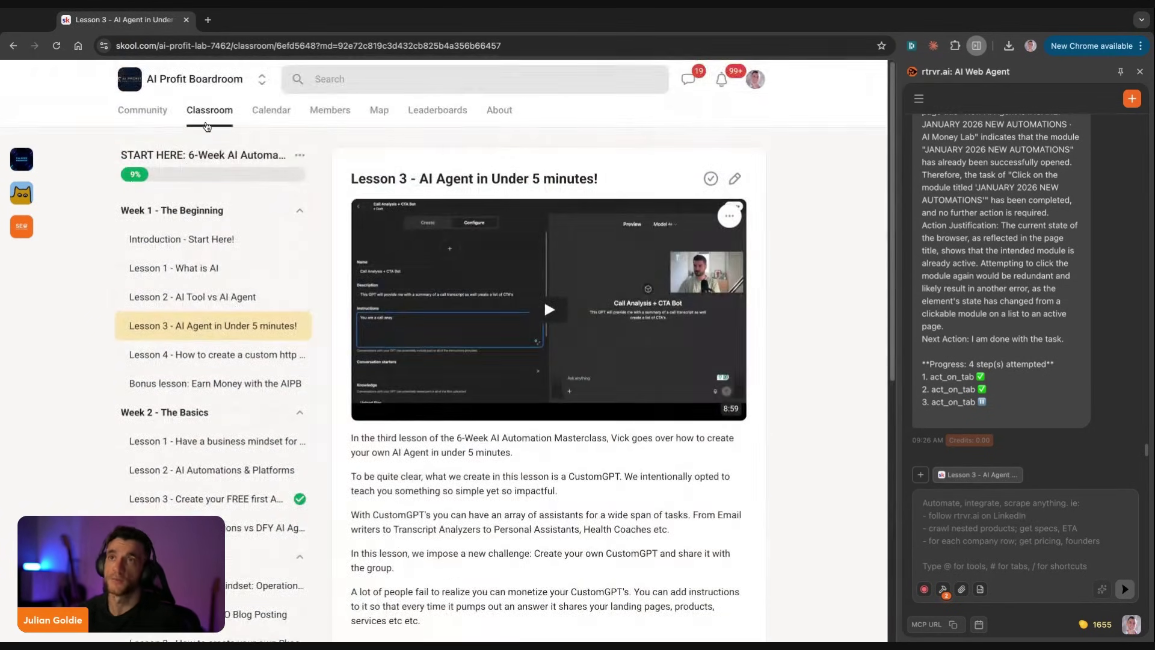
key("alt+Left")
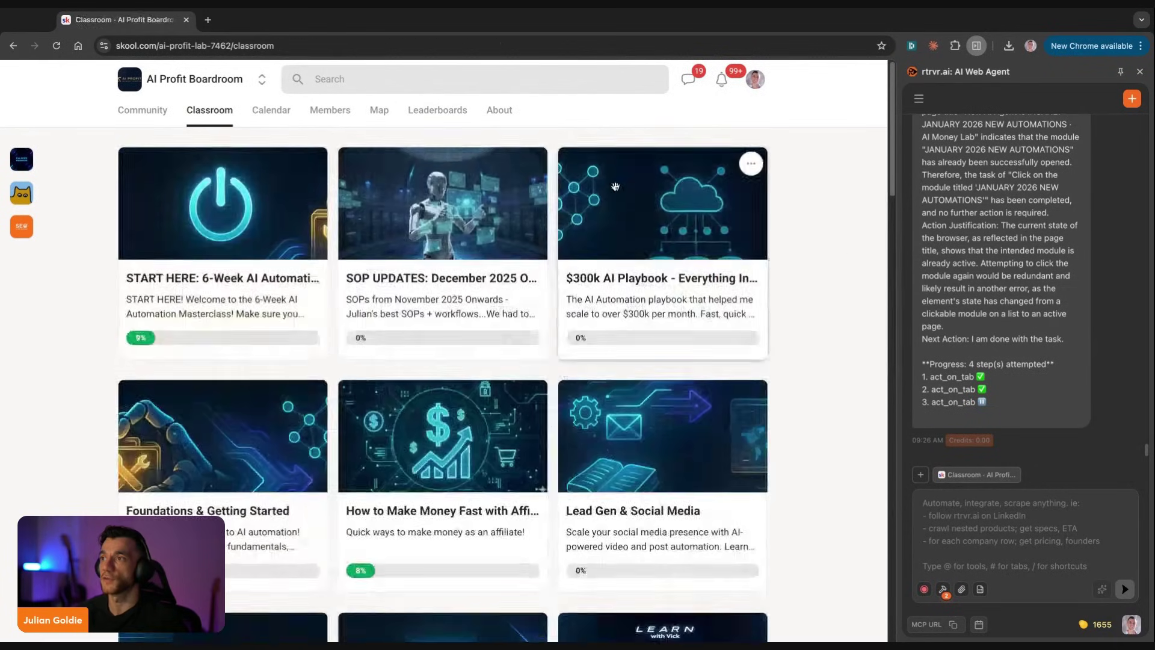
Look inside the $300k AI Playbook course, then return to and scroll the course grid
left_click(700, 258)
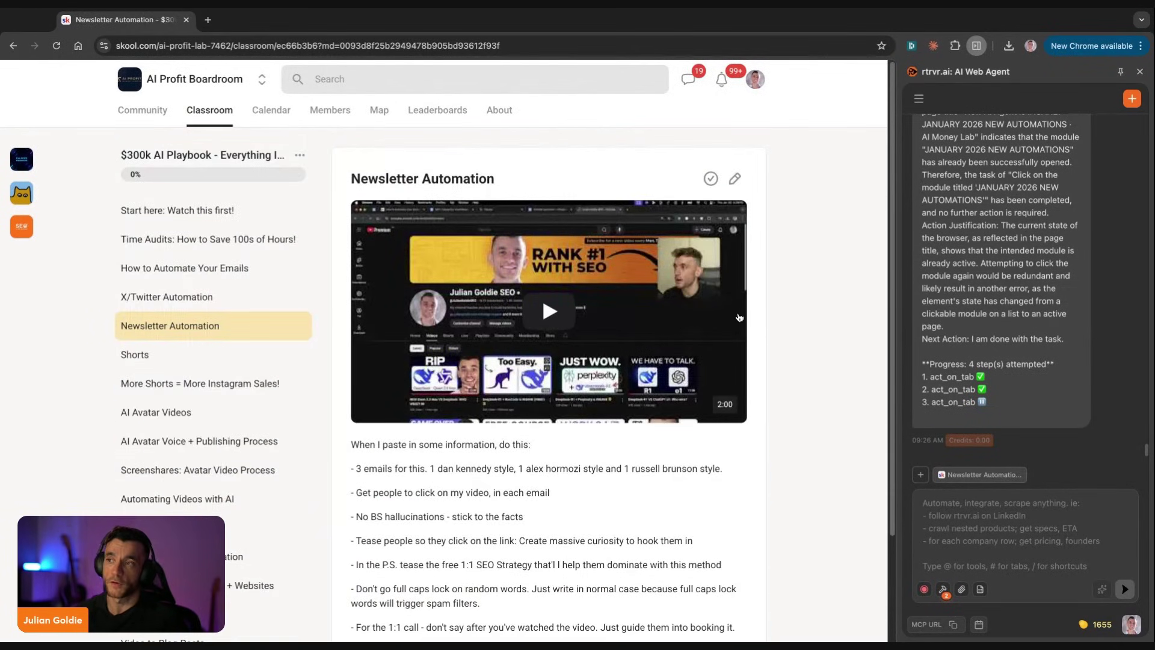
scroll(755, 387, "down", 3)
scroll(756, 386, "up", 3)
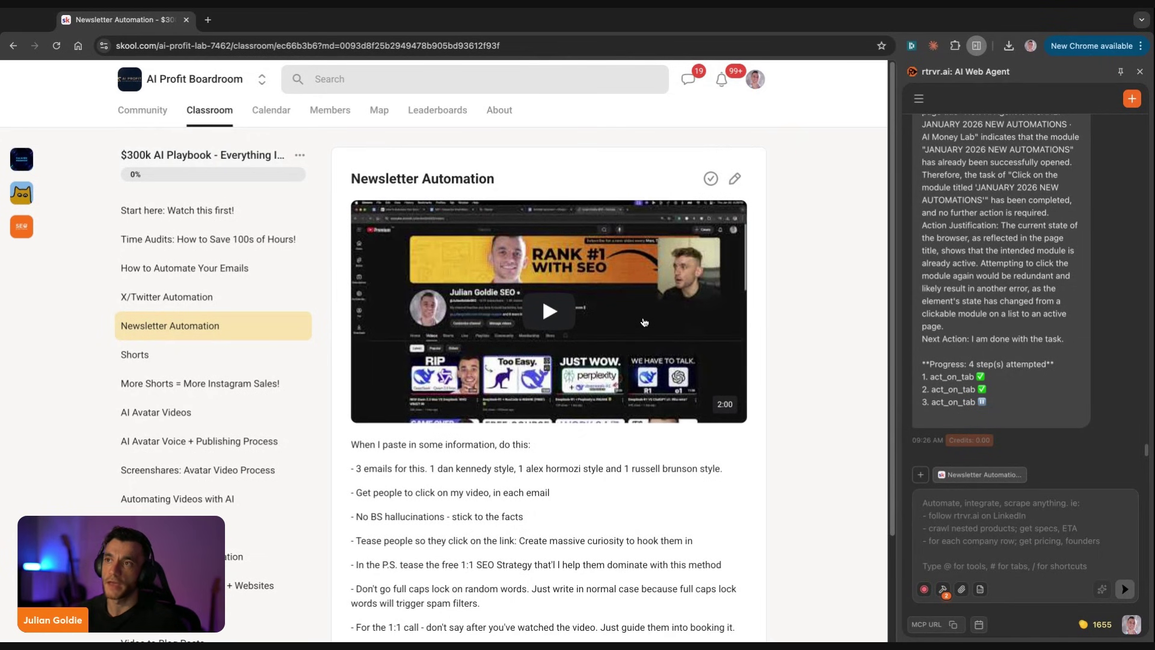
key("alt+Left")
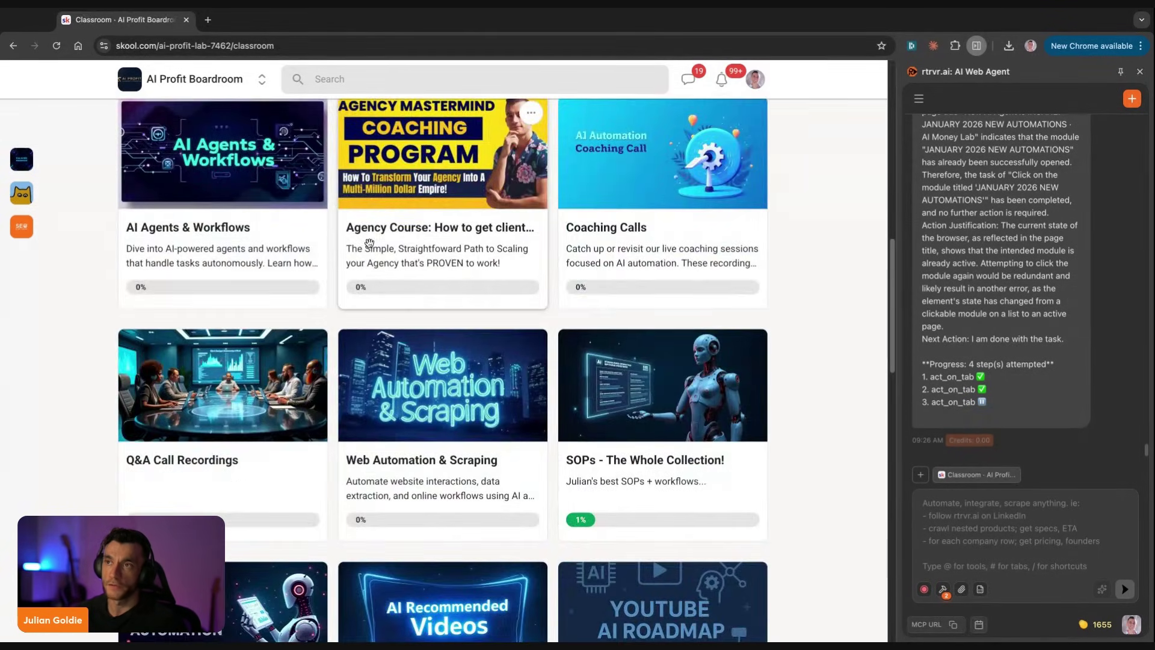
scroll(418, 361, "down", 1)
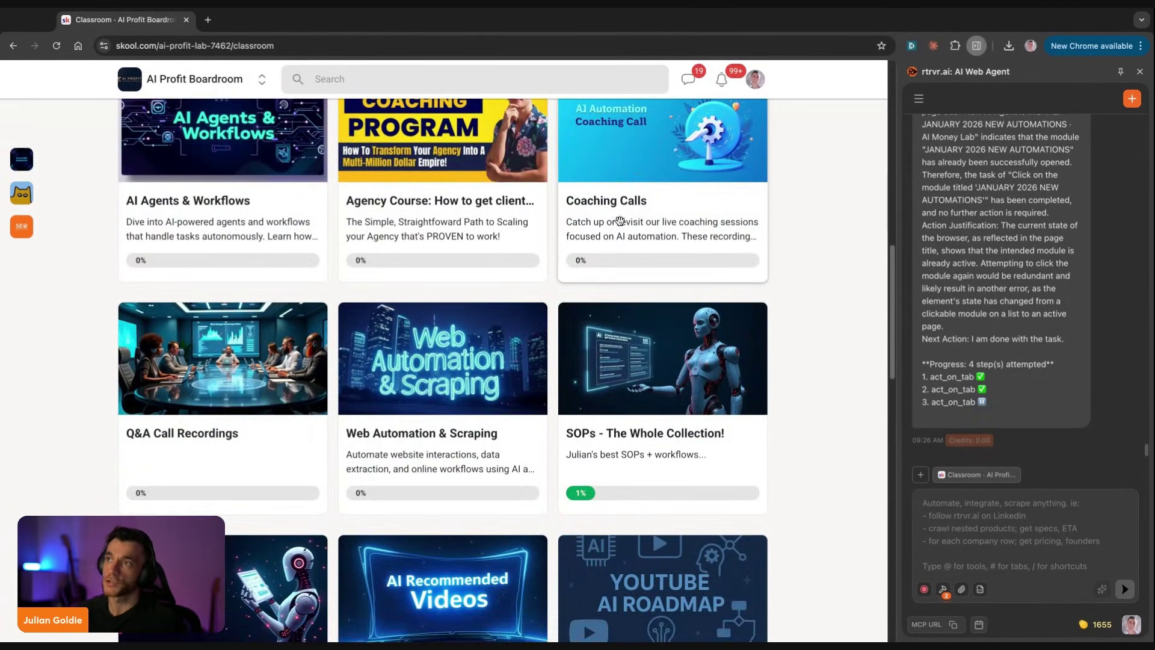
scroll(639, 213, "up", 1)
scroll(550, 225, "down", 6)
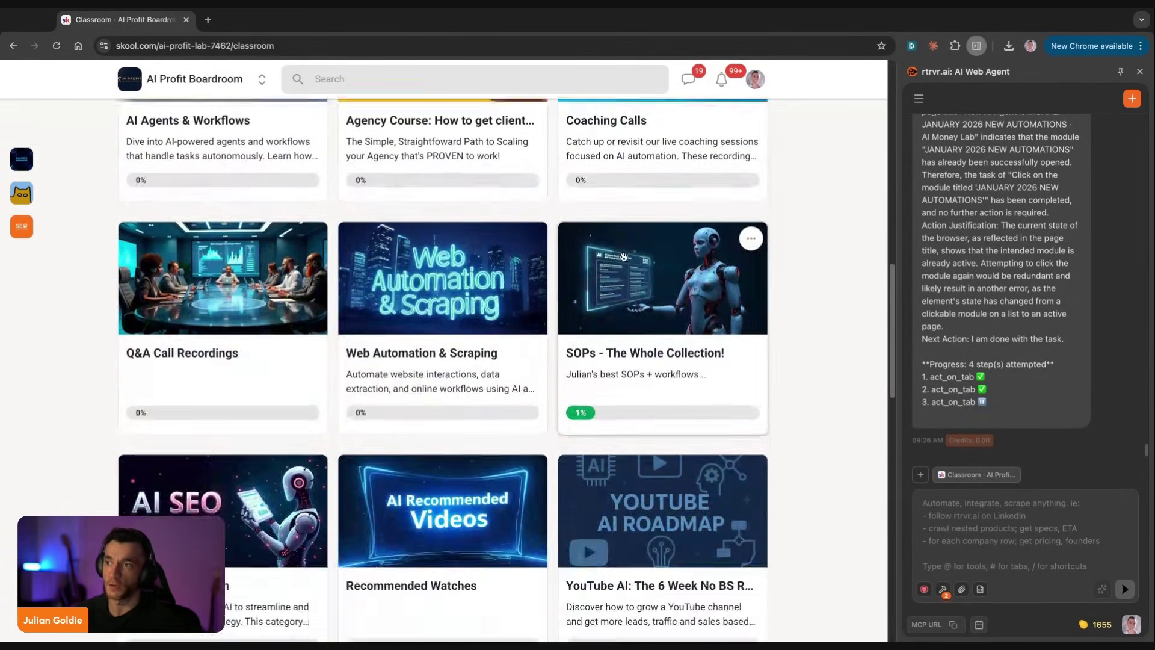